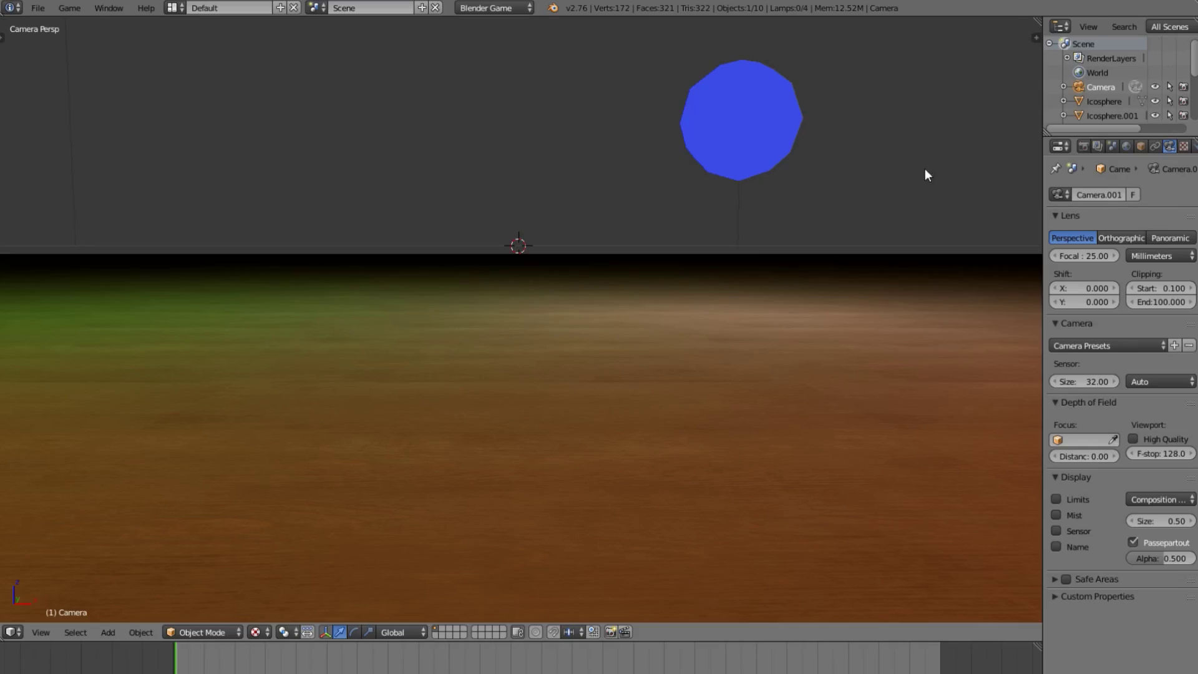
Examine the scene's floor, lights and camera from several angles and through the camera
{"action": "scroll", "coordinate": [923, 174], "scroll_direction": "down", "scroll_amount": 2}
{"action": "scroll", "coordinate": [443, 207], "scroll_direction": "up", "scroll_amount": 2}
{"action": "mouse_move", "coordinate": [443, 207]}
{"action": "middle_mouse_down"}
{"action": "mouse_move", "coordinate": [645, 286]}
{"action": "mouse_move", "coordinate": [788, 406]}
{"action": "mouse_move", "coordinate": [562, 350]}
{"action": "mouse_move", "coordinate": [432, 196]}
{"action": "middle_mouse_up"}
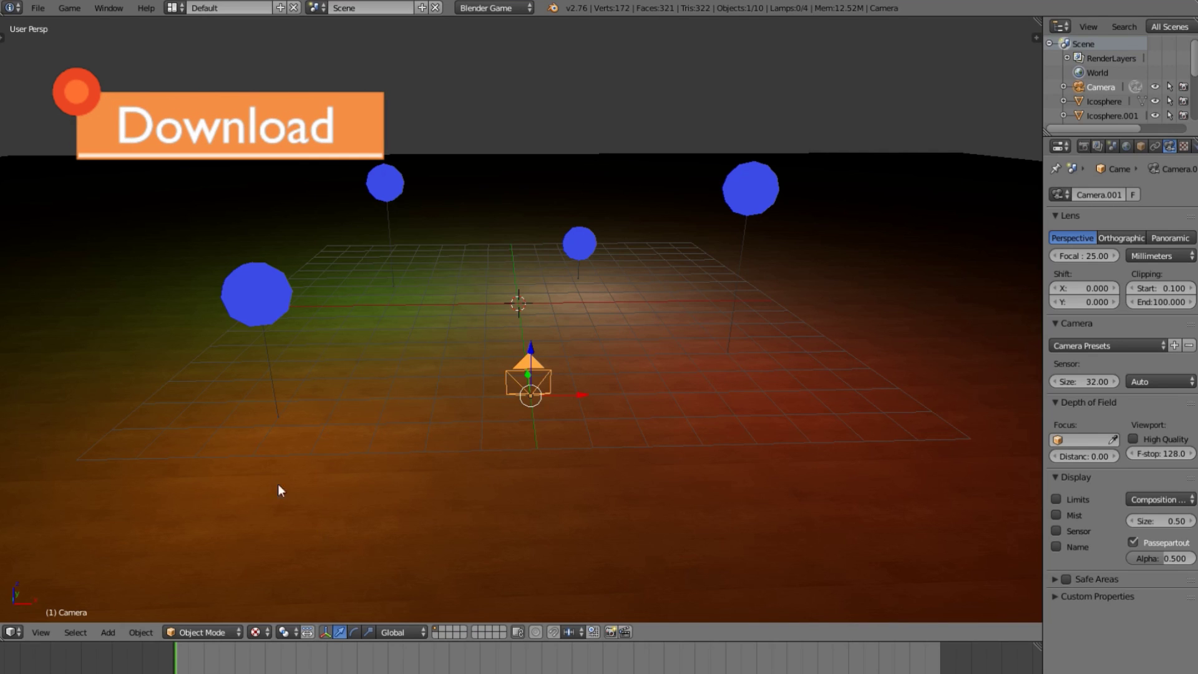
{"action": "scroll", "coordinate": [383, 518], "scroll_direction": "up", "scroll_amount": 2}
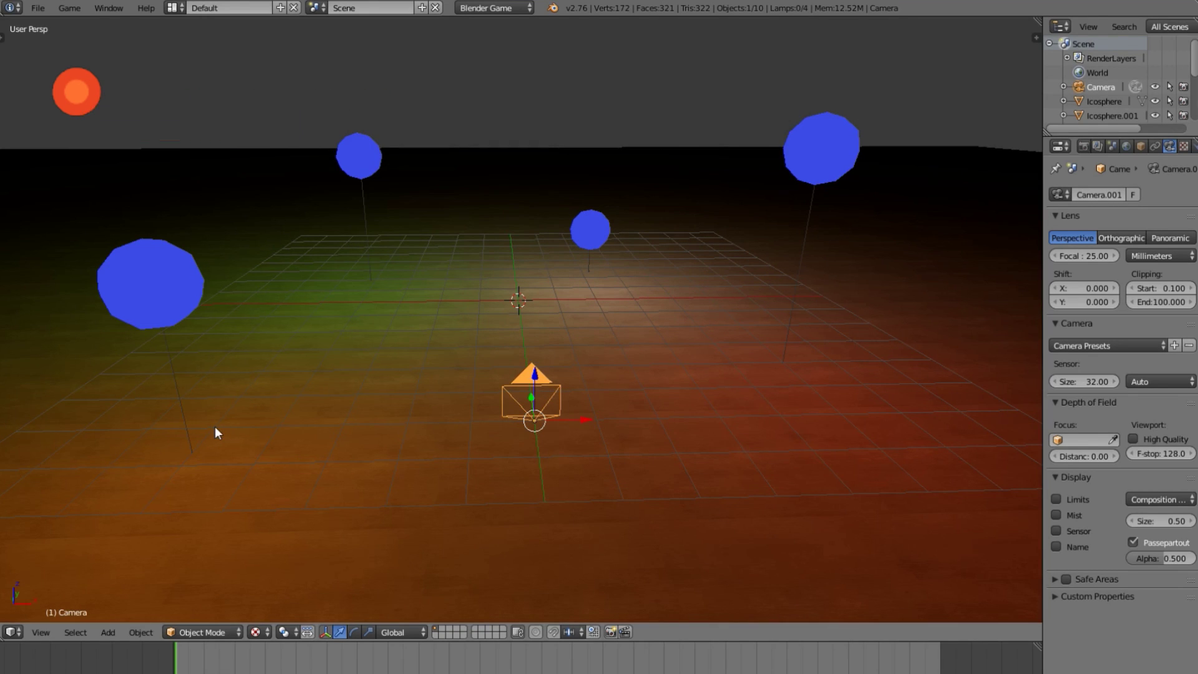
{"action": "middle_click_drag", "start_coordinate": [215, 426], "coordinate": [399, 437]}
{"action": "left_click", "coordinate": [41, 632]}
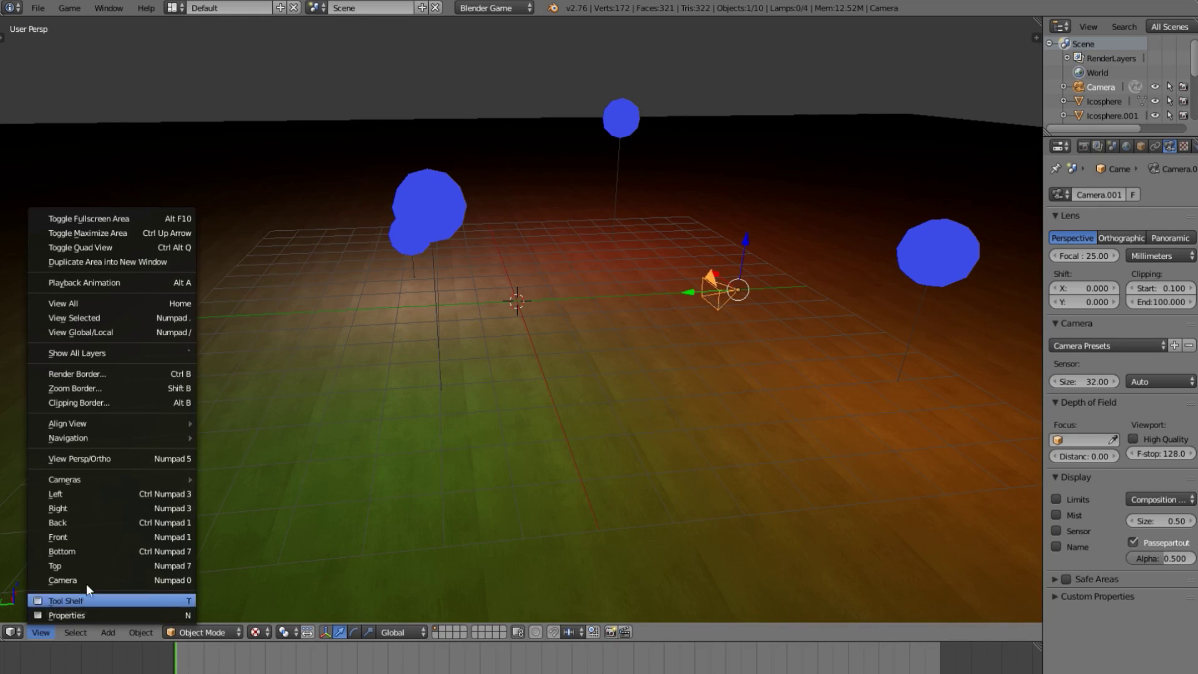
{"action": "left_click", "coordinate": [87, 582]}
{"action": "middle_click_drag", "start_coordinate": [508, 136], "coordinate": [654, 439]}
Rotate the camera slightly about the X axis and keep it selected
{"action": "key", "text": "r"}
{"action": "key", "text": "x"}
{"action": "left_click", "coordinate": [673, 455]}
{"action": "key", "text": "a"}
{"action": "middle_click_drag", "start_coordinate": [528, 318], "coordinate": [321, 358]}
{"action": "right_click", "coordinate": [564, 311]}
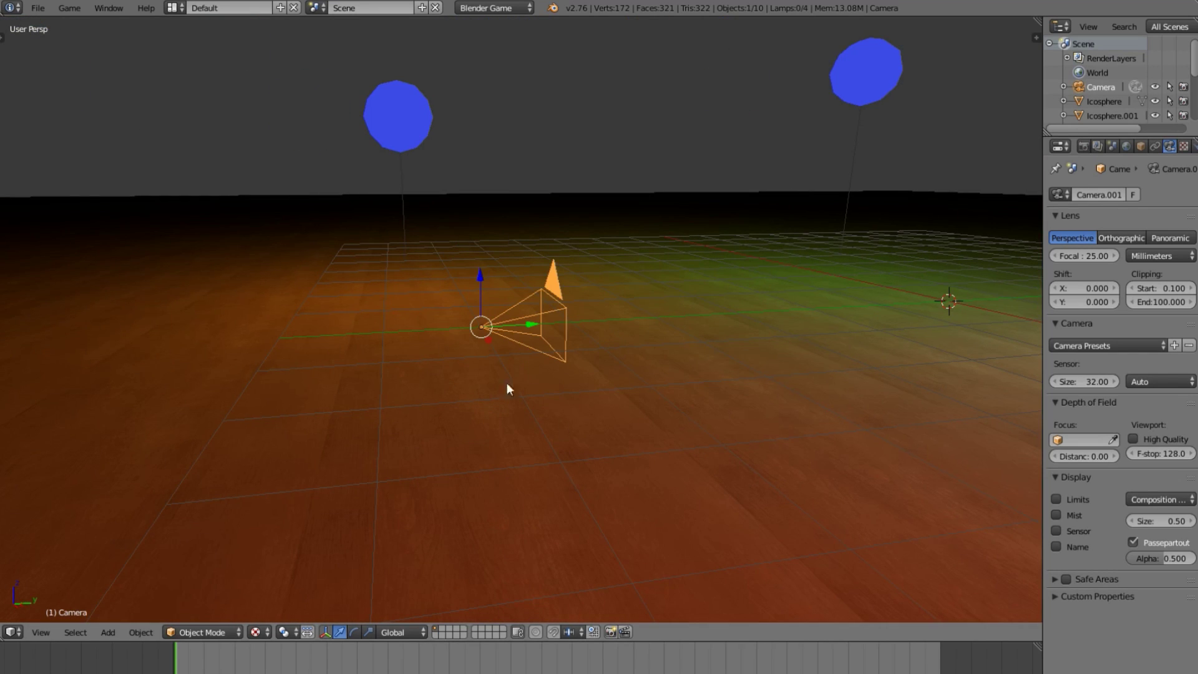
Select the camera and snap the 3D cursor to its origin
{"action": "middle_click_drag", "start_coordinate": [661, 300], "coordinate": [639, 372]}
{"action": "middle_click_drag", "start_coordinate": [409, 206], "coordinate": [256, 181]}
{"action": "right_click", "coordinate": [169, 110]}
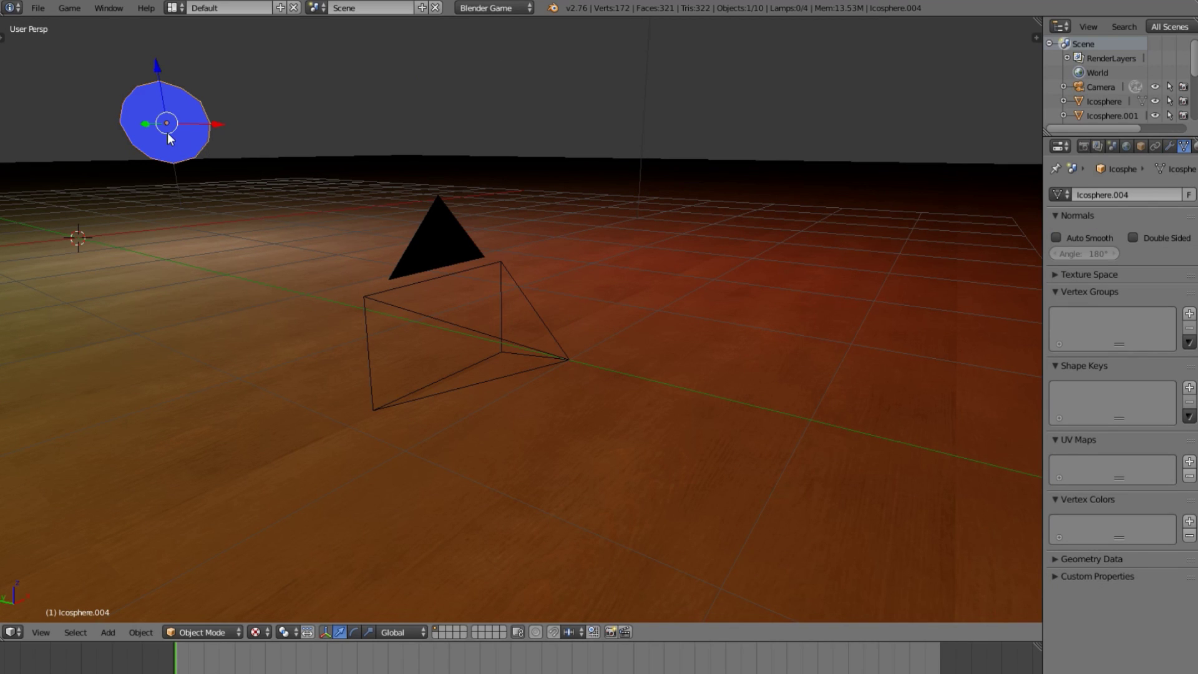
{"action": "right_click", "coordinate": [167, 132]}
{"action": "middle_click_drag", "start_coordinate": [476, 395], "coordinate": [613, 469]}
{"action": "right_click", "coordinate": [540, 318]}
{"action": "right_click", "coordinate": [505, 312]}
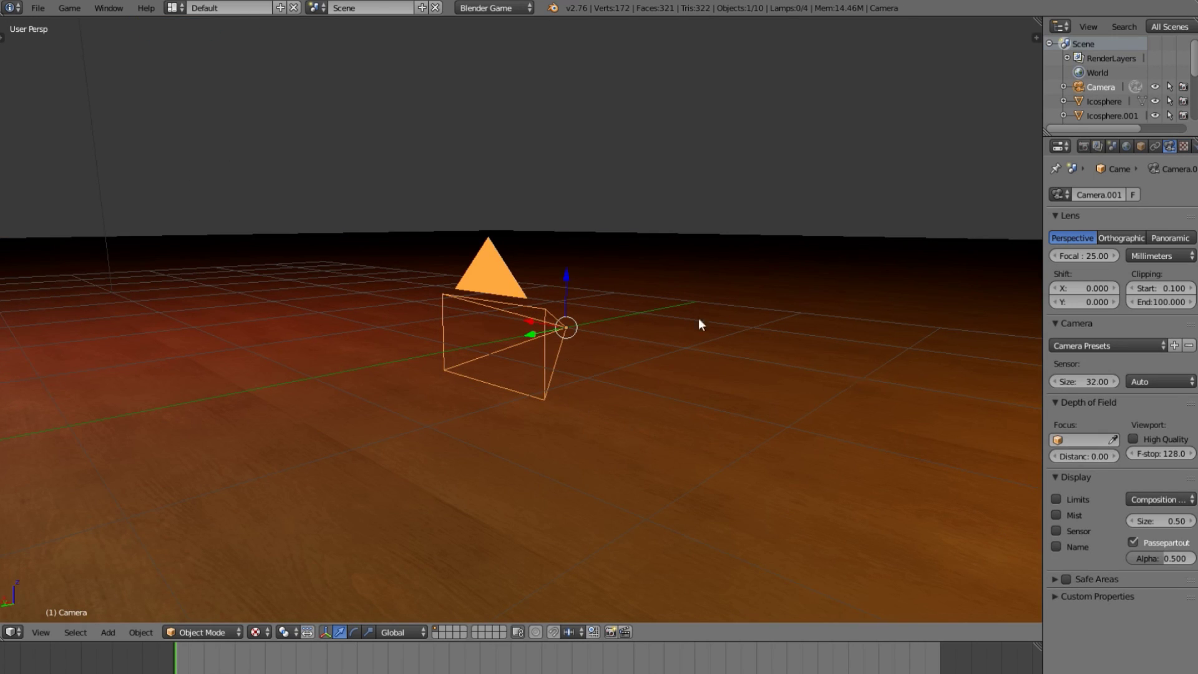
{"action": "key", "text": "shift+s"}
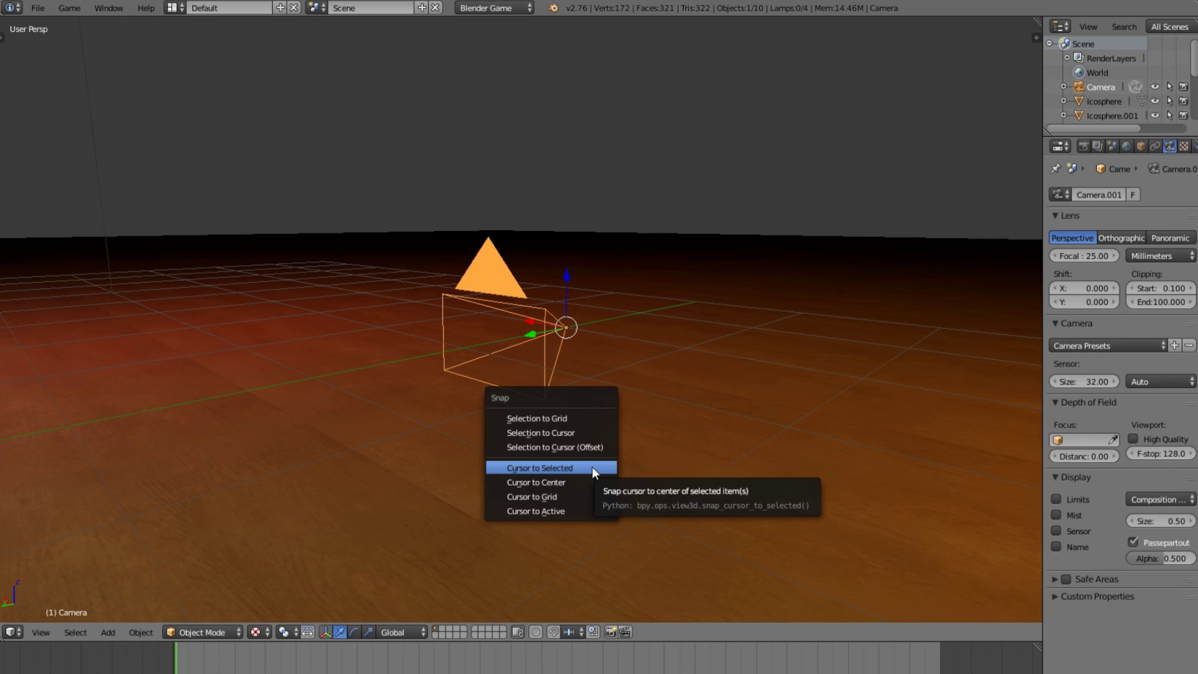
{"action": "left_click", "coordinate": [593, 467]}
Add a plane at the camera's origin and rotate it about its local X axis until it stands upright
{"action": "scroll", "coordinate": [625, 422], "scroll_direction": "up", "scroll_amount": 2}
{"action": "key", "text": "shift+a"}
{"action": "mouse_move", "coordinate": [661, 298]}
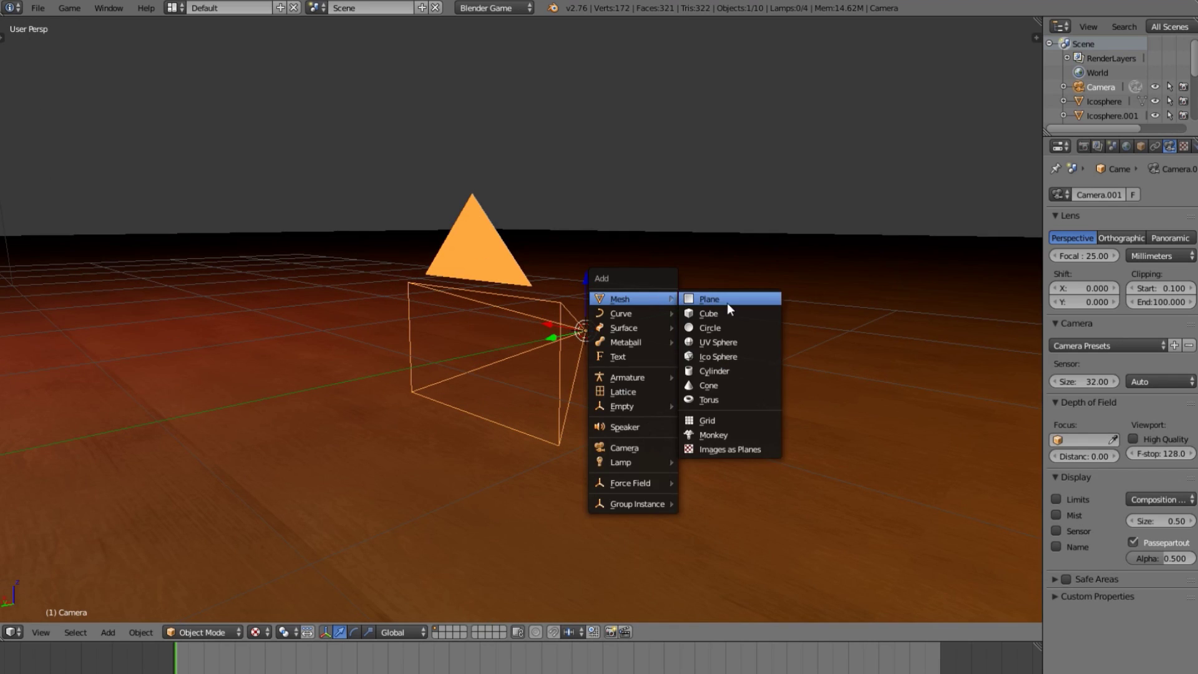
{"action": "left_click", "coordinate": [727, 301]}
{"action": "middle_click_drag", "start_coordinate": [727, 303], "coordinate": [667, 336]}
{"action": "key", "text": "r"}
{"action": "key", "text": "x"}
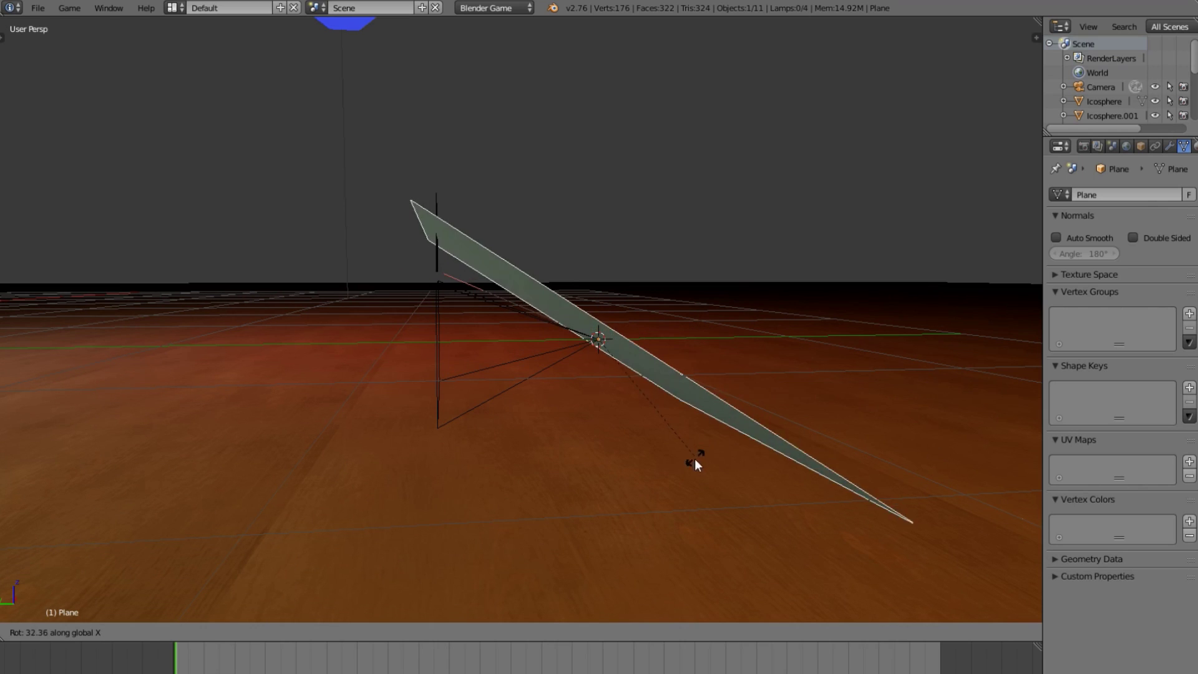
{"action": "key", "text": "x"}
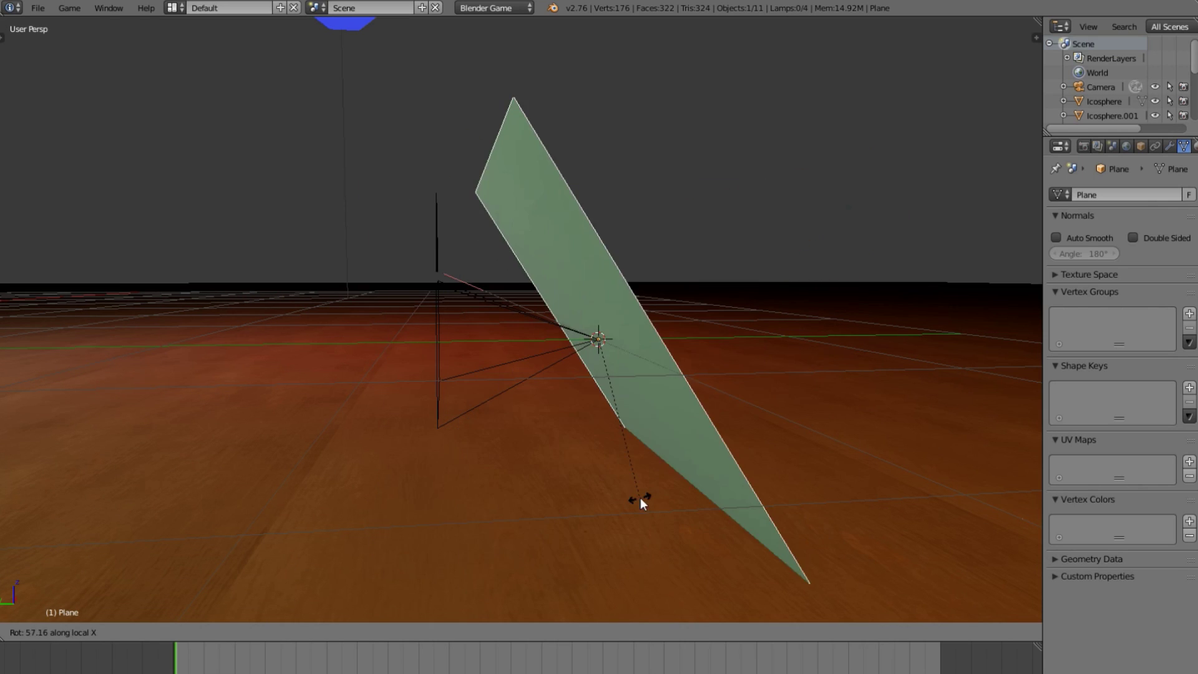
{"action": "left_click", "coordinate": [537, 503]}
Move the plane forward onto the camera's frame and scale it down uniformly to roughly the frame's height
{"action": "key", "text": "g"}
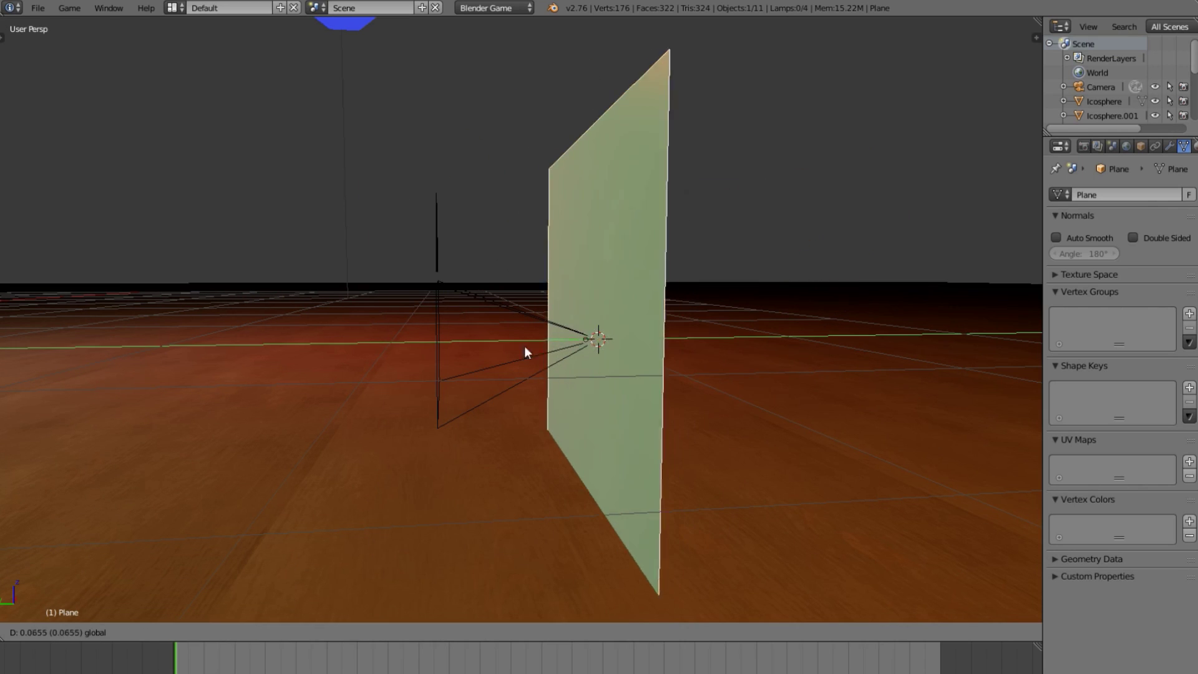
{"action": "left_click", "coordinate": [398, 363]}
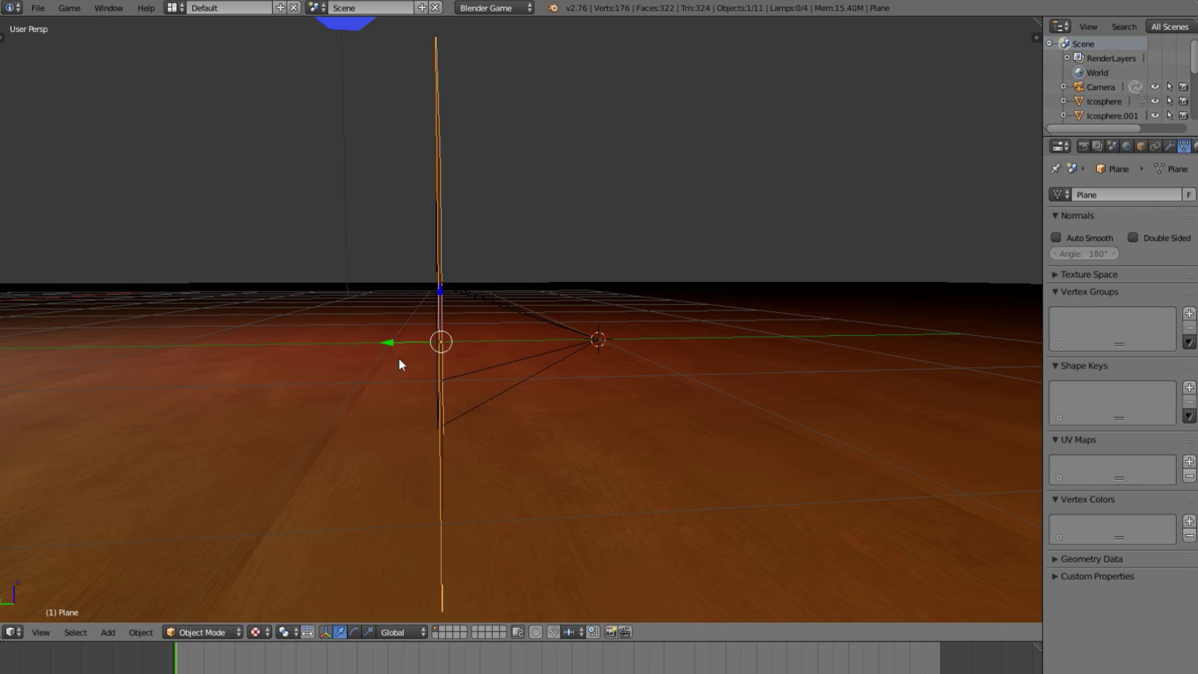
{"action": "middle_click_drag", "start_coordinate": [481, 372], "coordinate": [639, 373]}
{"action": "key", "text": "s"}
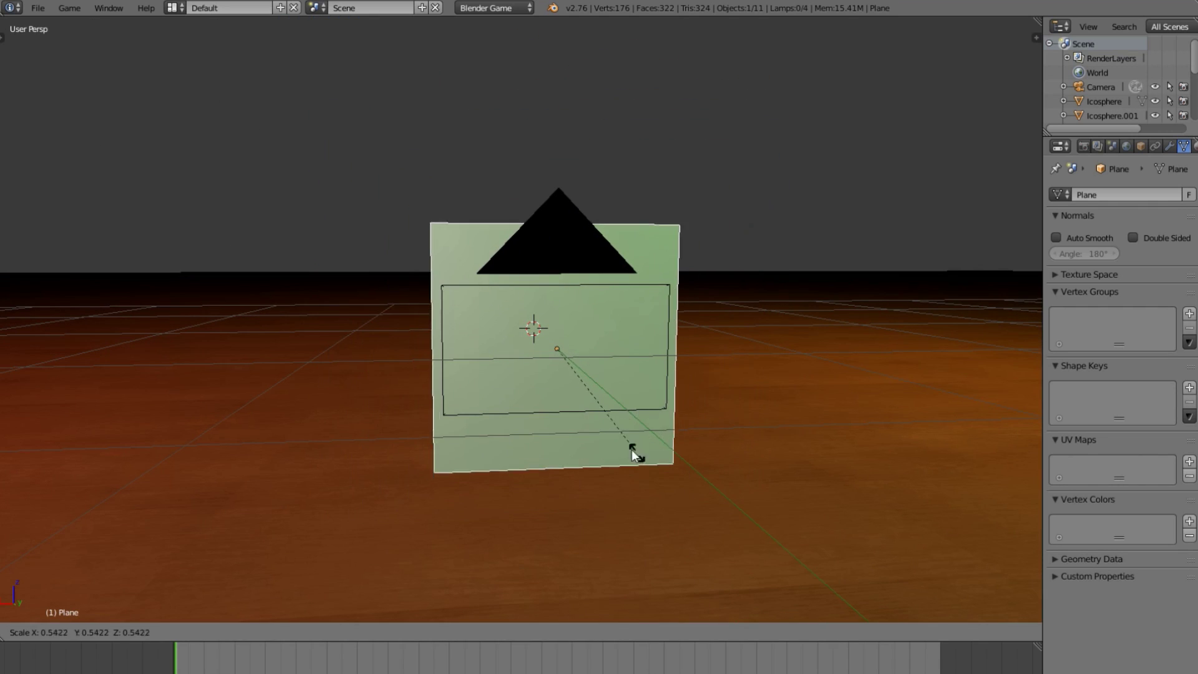
{"action": "left_click", "coordinate": [597, 405]}
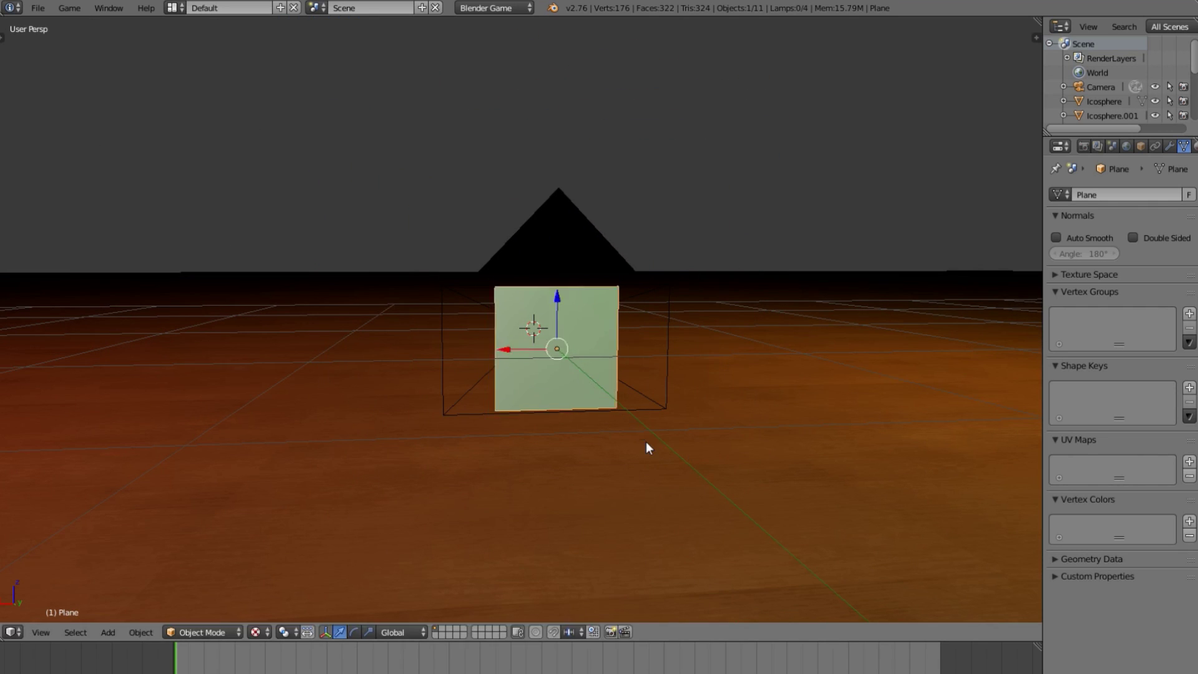
Scale the plane along X and Z until it just covers the camera's rectangular frame
{"action": "key", "text": "s"}
{"action": "key", "text": "x"}
{"action": "left_click", "coordinate": [730, 436]}
{"action": "key", "text": "s"}
{"action": "key", "text": "z"}
{"action": "left_click", "coordinate": [749, 464]}
{"action": "key", "text": "s"}
{"action": "key", "text": "Escape"}
Apply the plane's object transform and check from several sides how it covers the camera frame
{"action": "key", "text": "ctrl+a"}
{"action": "left_click", "coordinate": [703, 459]}
{"action": "middle_click_drag", "start_coordinate": [548, 411], "coordinate": [523, 423]}
{"action": "key", "text": "s"}
{"action": "key", "text": "y"}
{"action": "key", "text": "Escape"}
{"action": "middle_click_drag", "start_coordinate": [697, 386], "coordinate": [513, 450]}
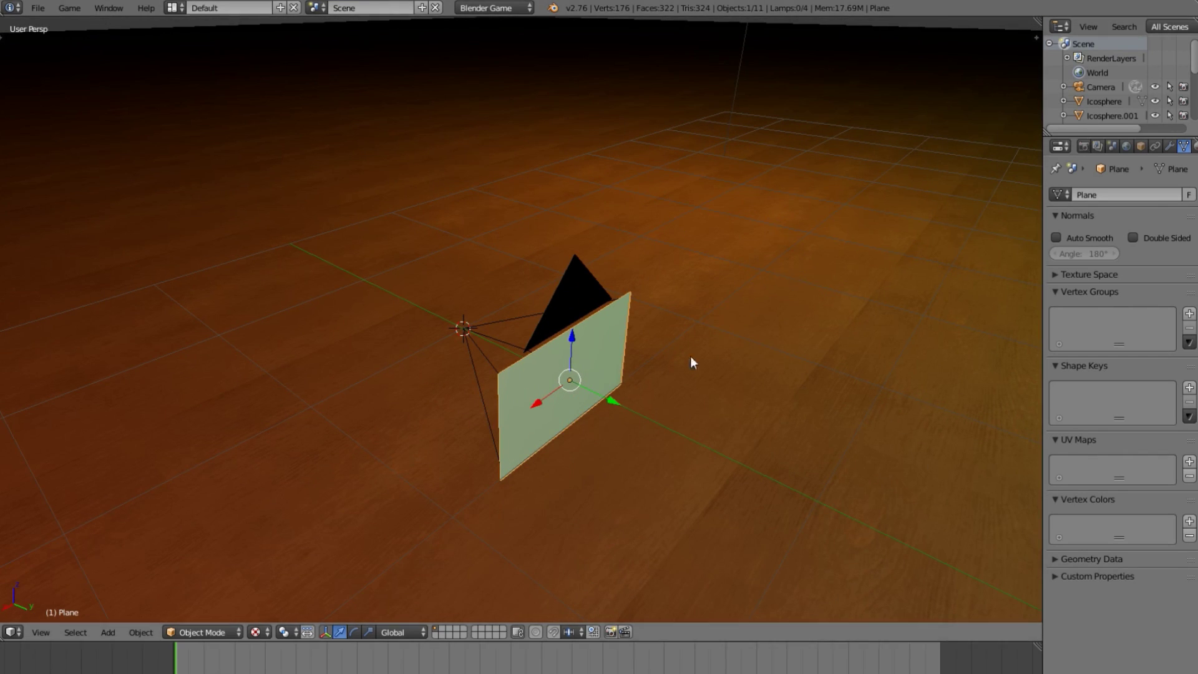
{"action": "mouse_move", "coordinate": [564, 397]}
{"action": "middle_mouse_down"}
{"action": "mouse_move", "coordinate": [698, 381]}
{"action": "mouse_move", "coordinate": [623, 475]}
{"action": "mouse_move", "coordinate": [676, 488]}
{"action": "mouse_move", "coordinate": [513, 488]}
{"action": "mouse_move", "coordinate": [571, 413]}
{"action": "middle_mouse_up"}
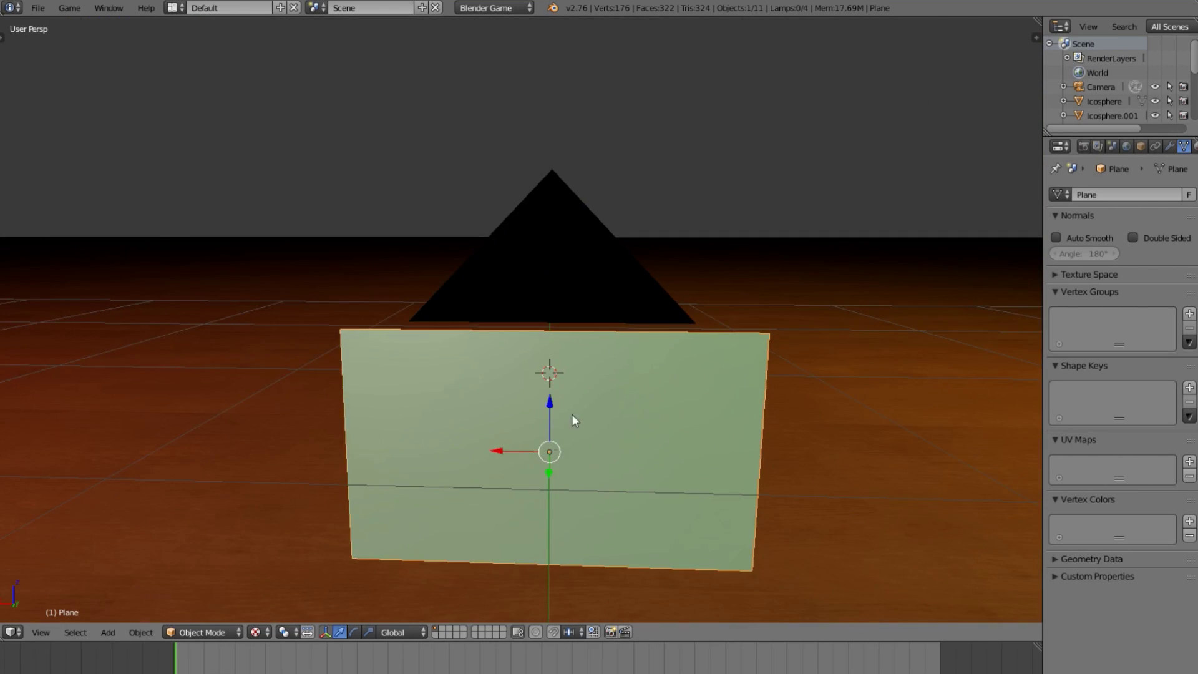
Select the plane, widen the properties editor and show the plane's material settings
{"action": "scroll", "coordinate": [571, 414], "scroll_direction": "down", "scroll_amount": 4}
{"action": "key", "text": "a"}
{"action": "right_click", "coordinate": [615, 360]}
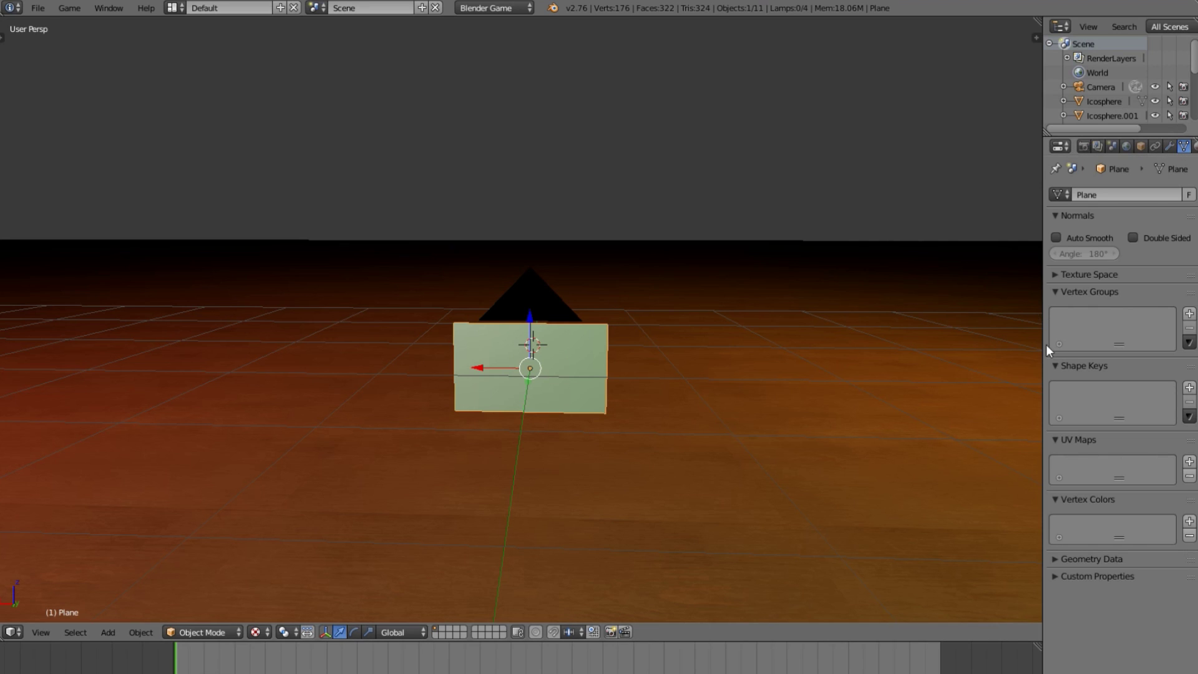
{"action": "left_click_drag", "start_coordinate": [1042, 349], "coordinate": [941, 356]}
{"action": "left_click", "coordinate": [1098, 148]}
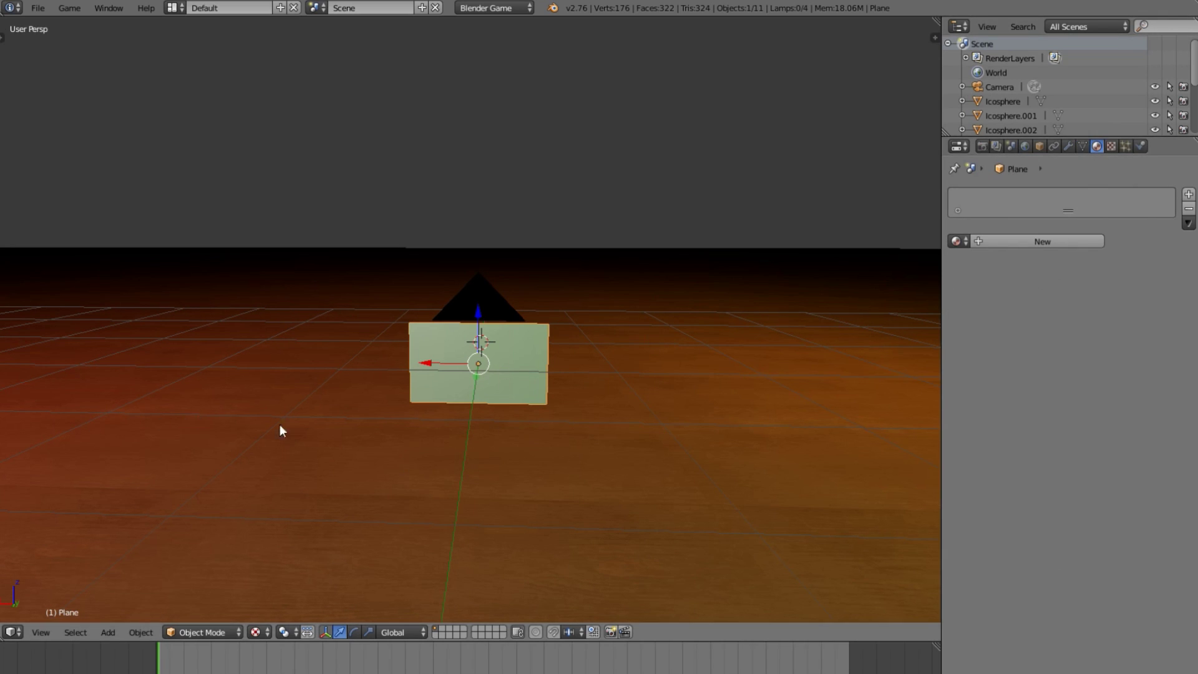
Parent the plane to the camera with the Object option
{"action": "middle_click_drag", "start_coordinate": [407, 398], "coordinate": [876, 354]}
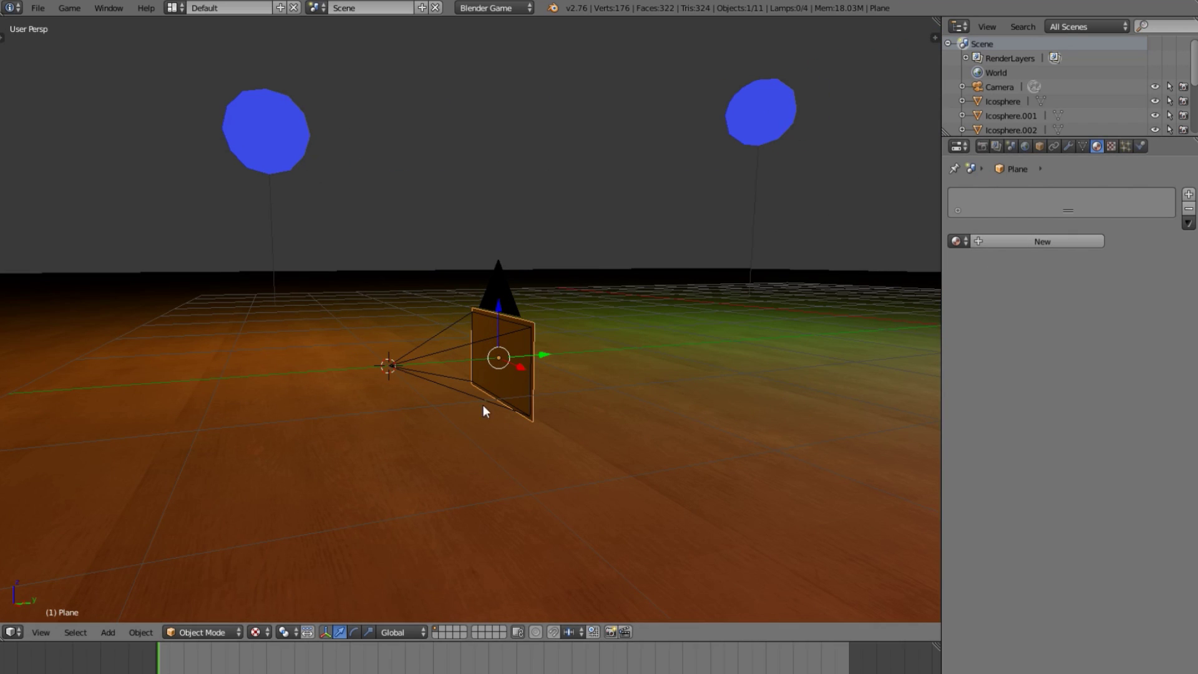
{"action": "right_click", "coordinate": [508, 368]}
{"action": "right_click", "coordinate": [505, 359]}
{"action": "middle_click_drag", "start_coordinate": [403, 412], "coordinate": [388, 391]}
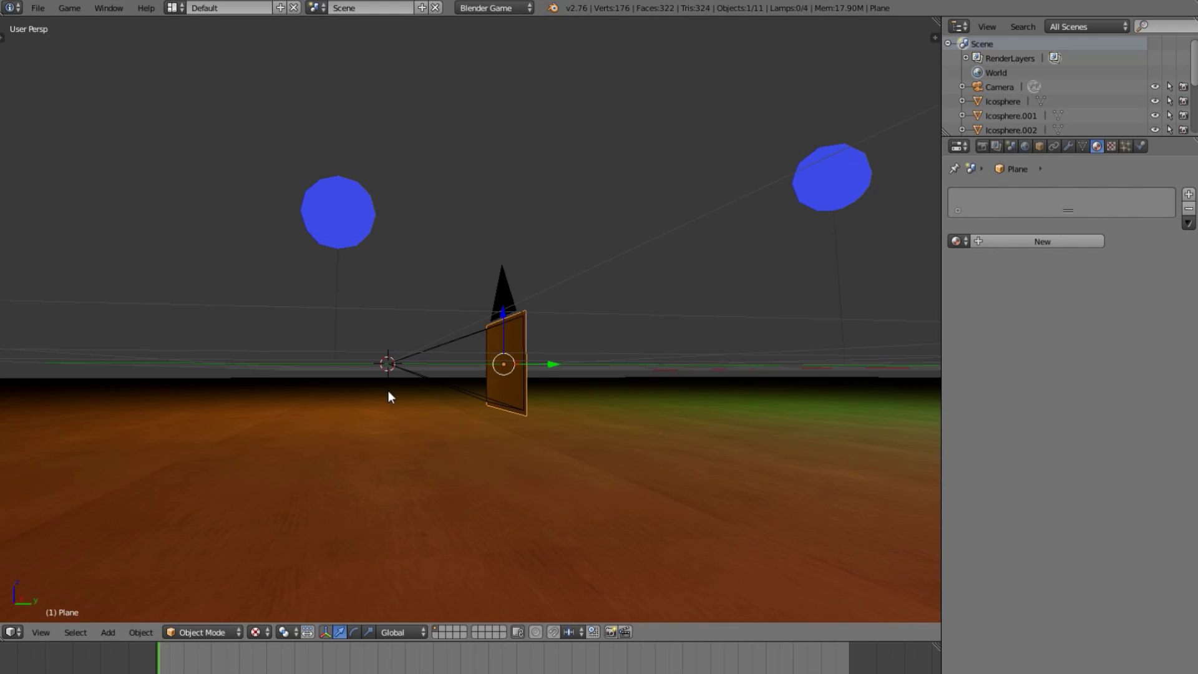
{"action": "right_click", "coordinate": [465, 338], "text": "shift"}
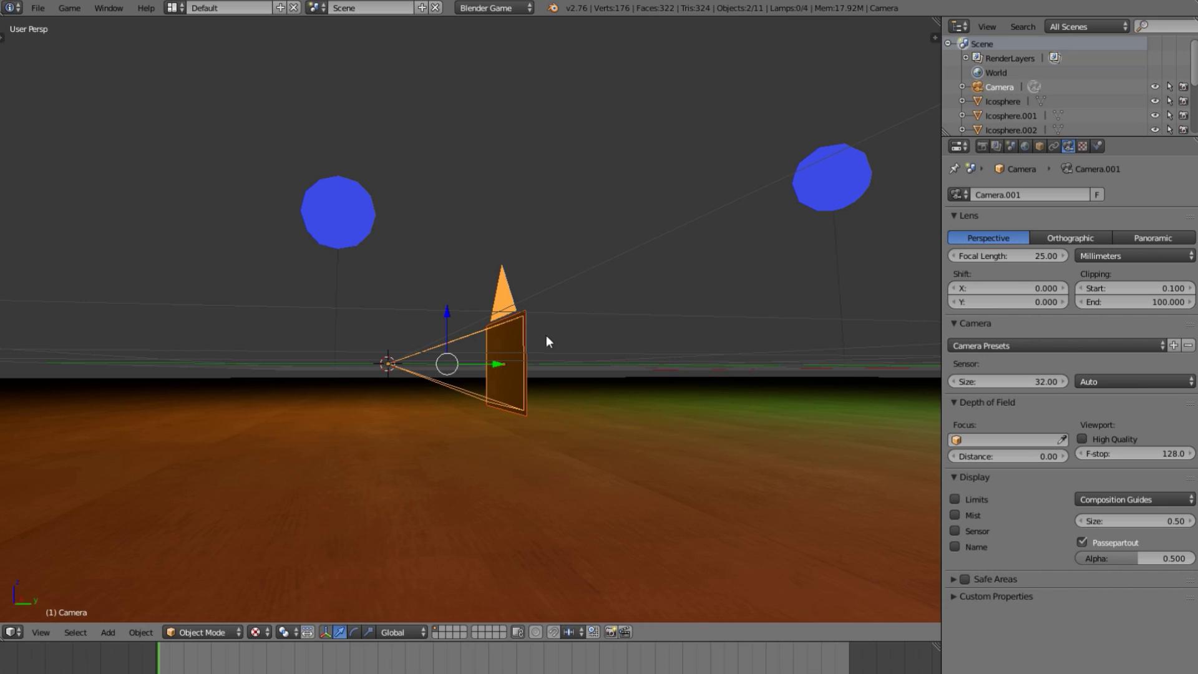
{"action": "right_click", "coordinate": [511, 348], "text": "shift"}
{"action": "right_click", "coordinate": [460, 339], "text": "shift"}
{"action": "right_click", "coordinate": [508, 364]}
{"action": "right_click", "coordinate": [455, 353], "text": "shift"}
{"action": "key", "text": "ctrl+p"}
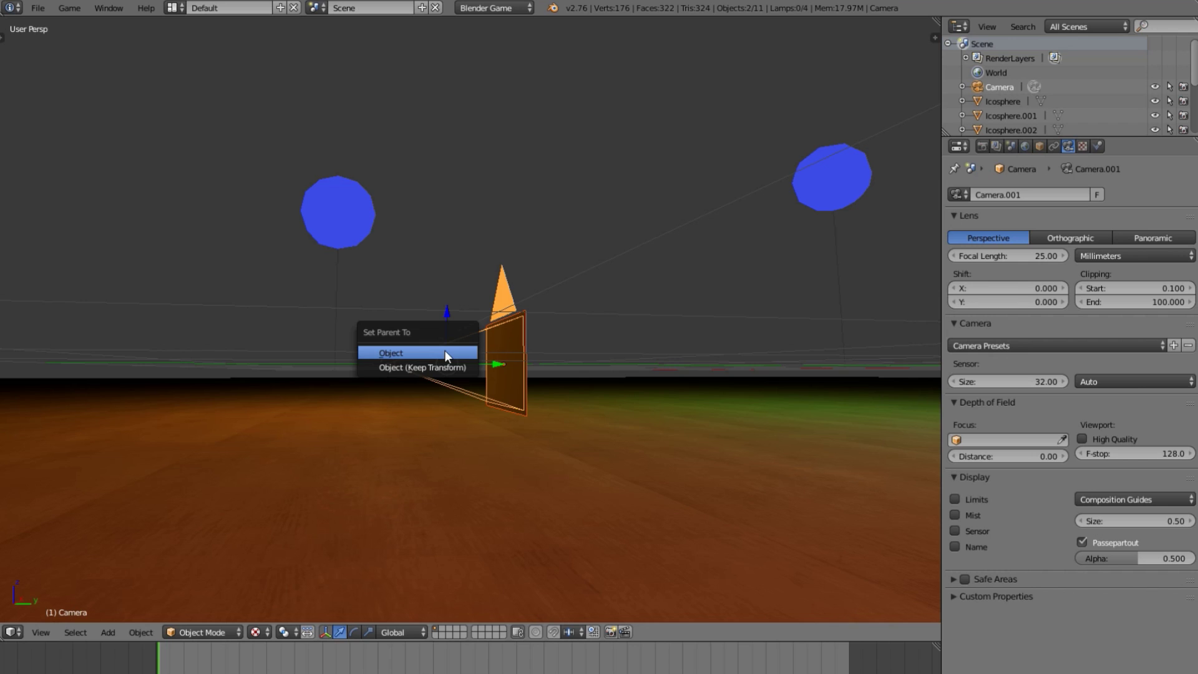
{"action": "left_click", "coordinate": [444, 353]}
Test-rotate the camera with the trackball rotation to check that the plane follows it, and cancel the rotation
{"action": "right_click", "coordinate": [444, 347]}
{"action": "key", "text": "r"}
{"action": "key", "text": "r"}
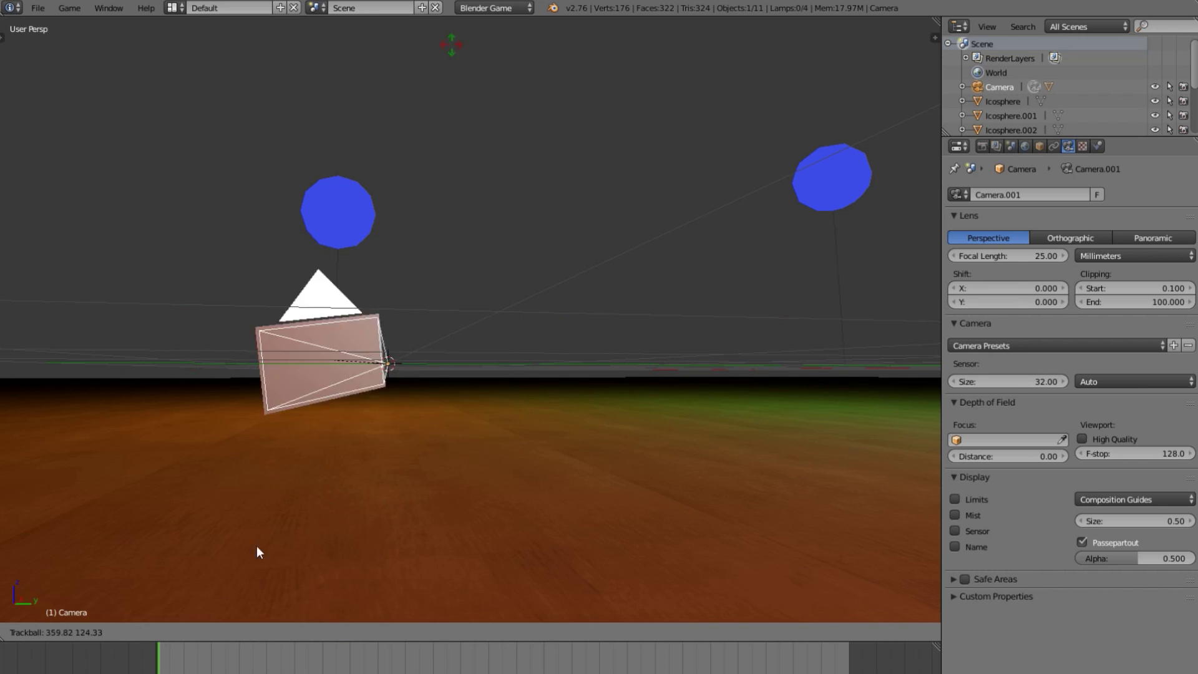
{"action": "right_click", "coordinate": [772, 305]}
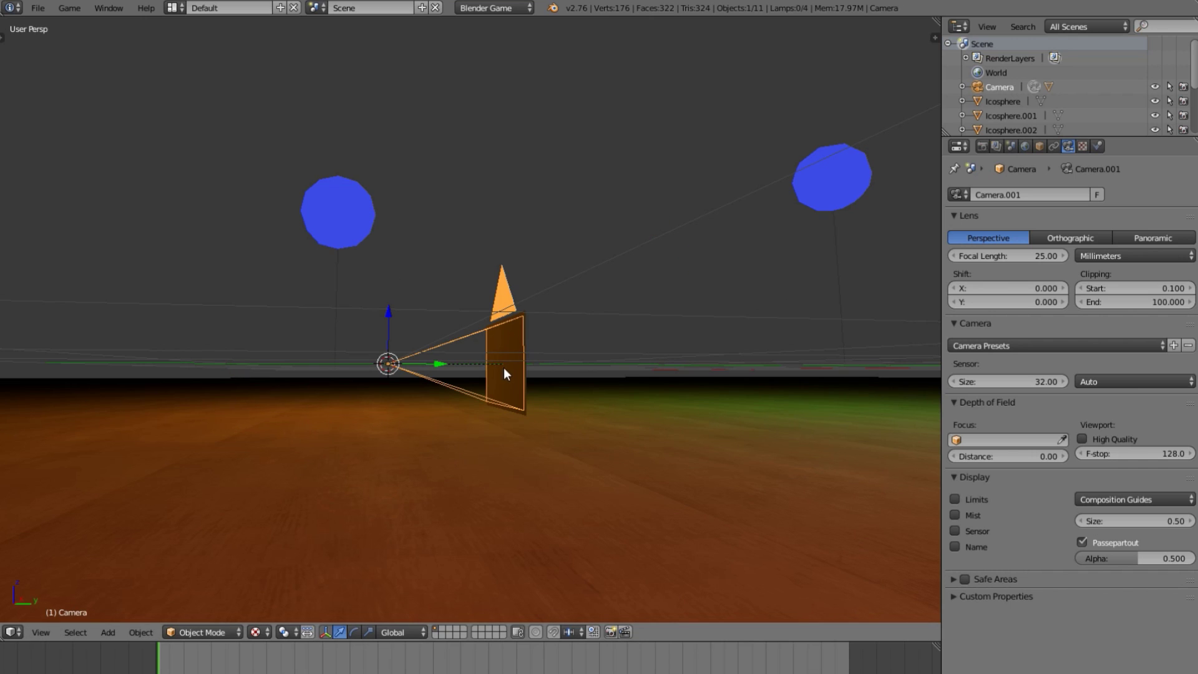
Add a new material to the plane and set its specular intensity to 0
{"action": "right_click", "coordinate": [501, 343]}
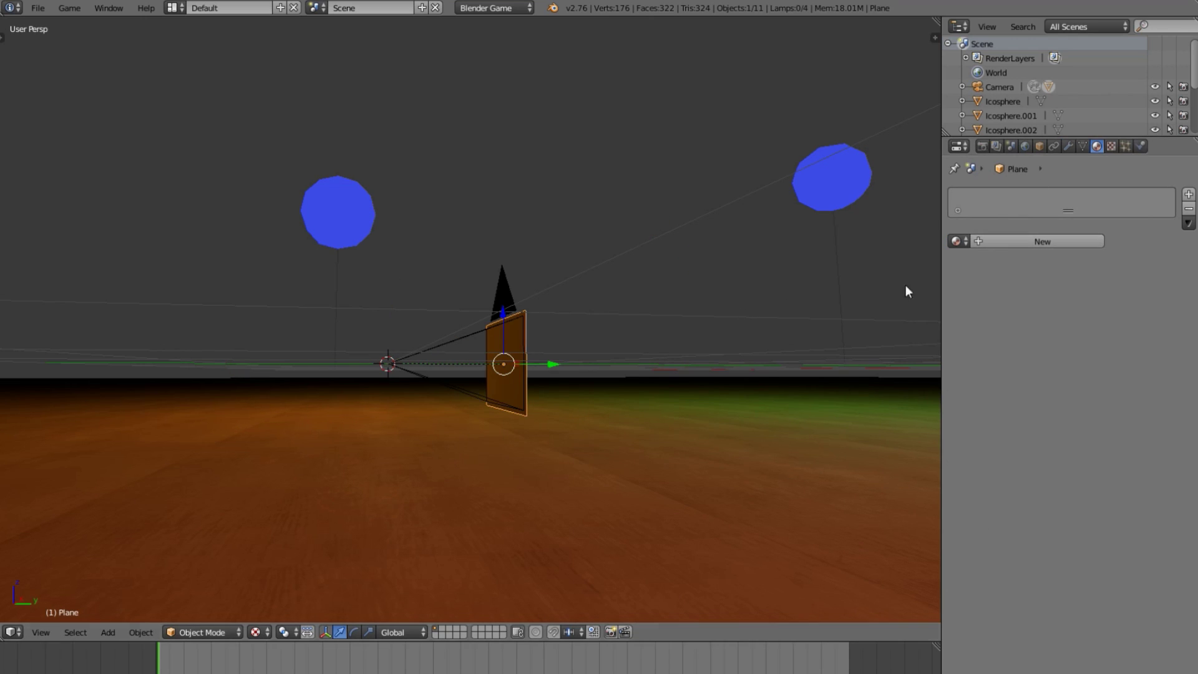
{"action": "left_click", "coordinate": [1061, 242]}
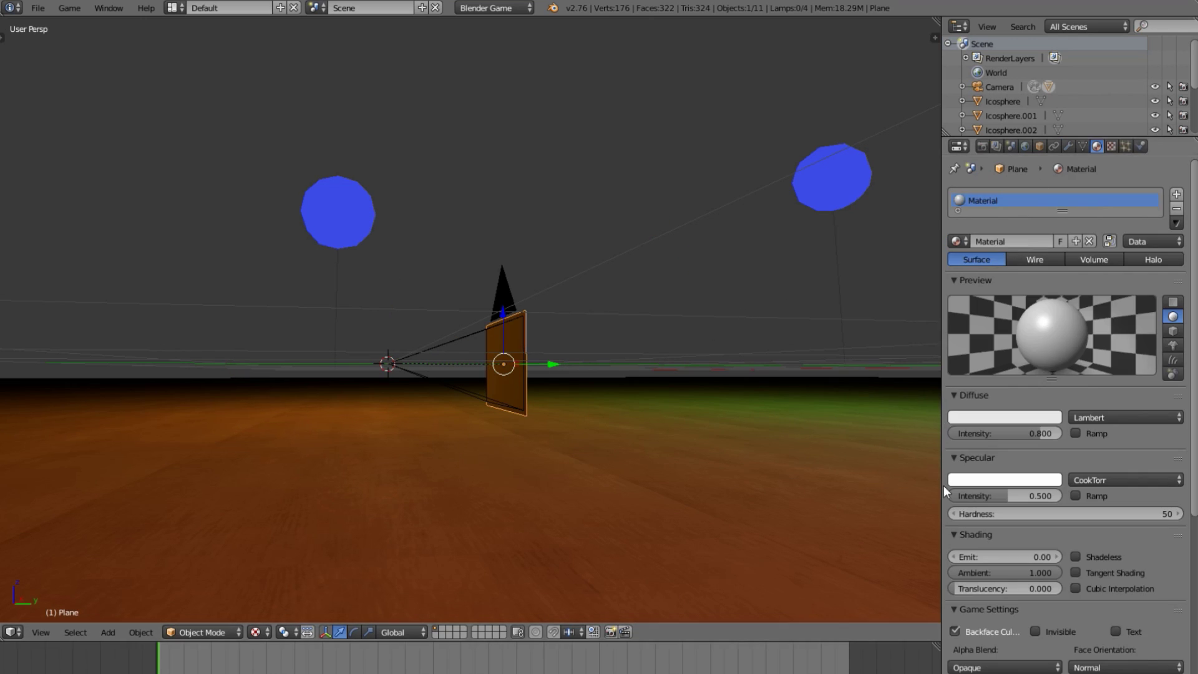
{"action": "left_click_drag", "start_coordinate": [940, 492], "coordinate": [881, 491]}
{"action": "left_click_drag", "start_coordinate": [891, 496], "coordinate": [767, 444]}
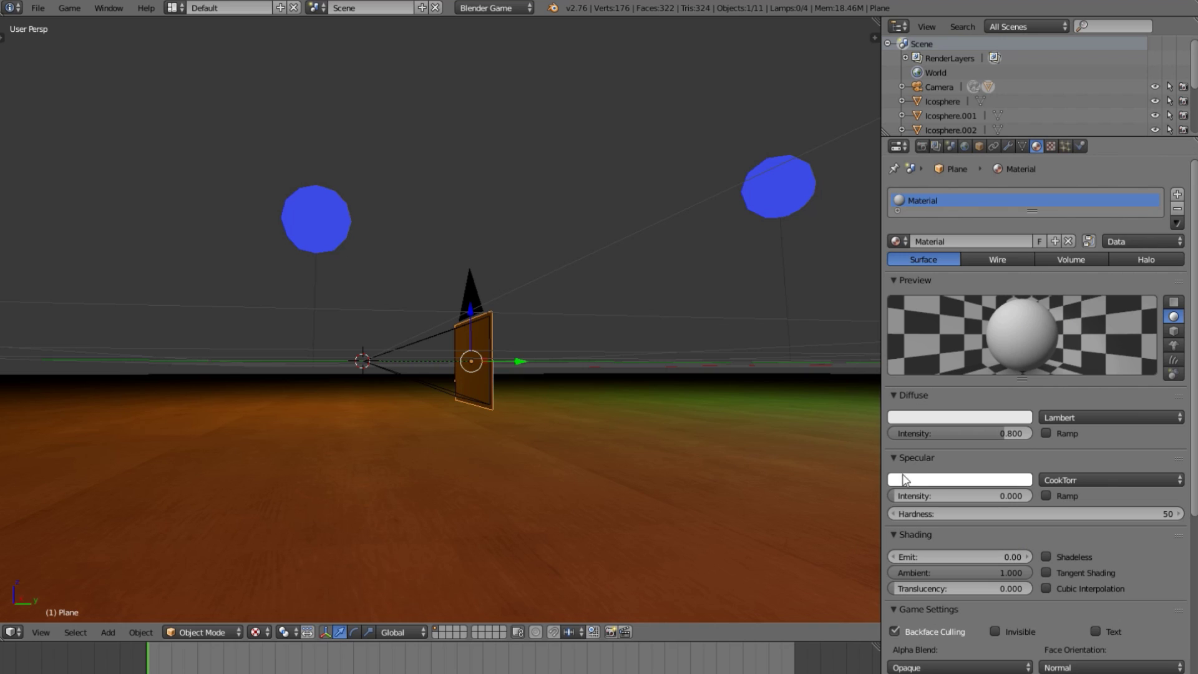
Enable nodes for the plane's material, collapse the unneeded settings and turn on Z Transparency in its render pipeline options
{"action": "left_click", "coordinate": [893, 459]}
{"action": "left_click", "coordinate": [898, 475]}
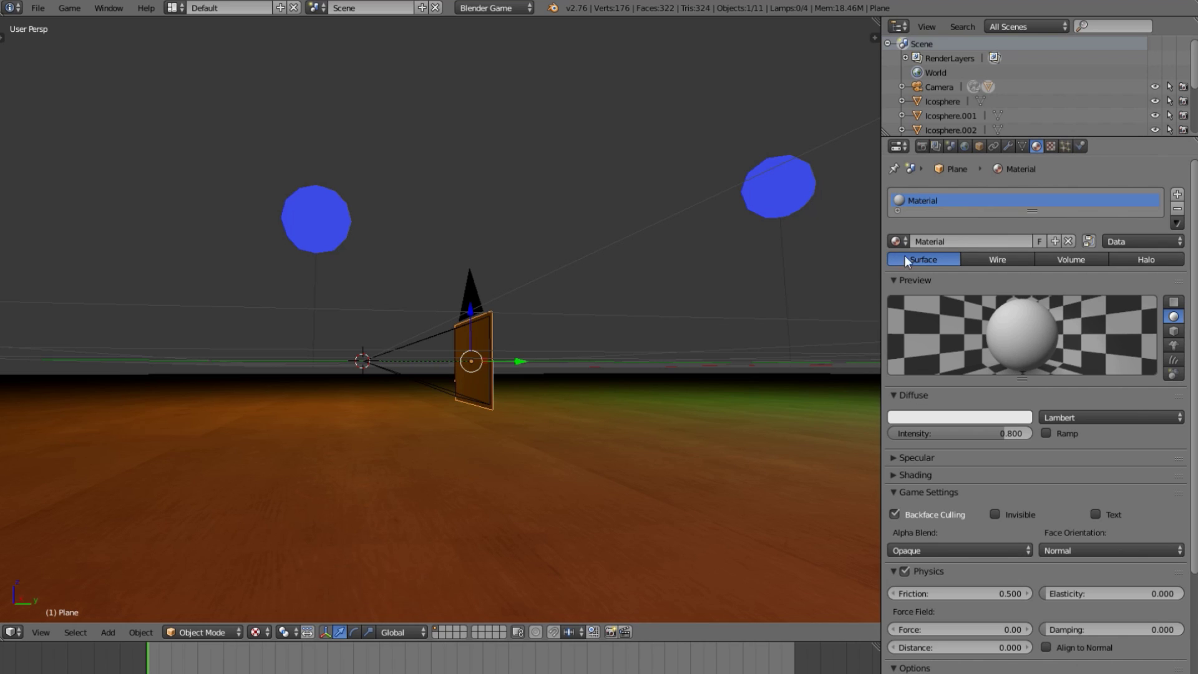
{"action": "left_click", "coordinate": [1090, 240]}
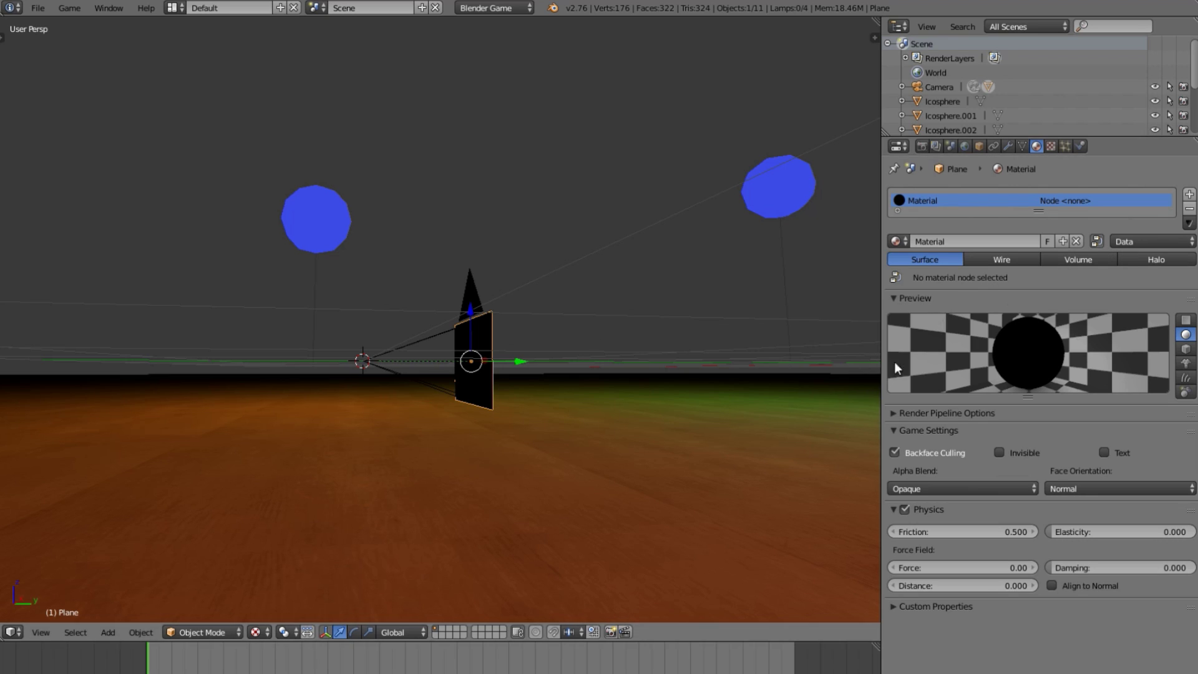
{"action": "left_click", "coordinate": [899, 298]}
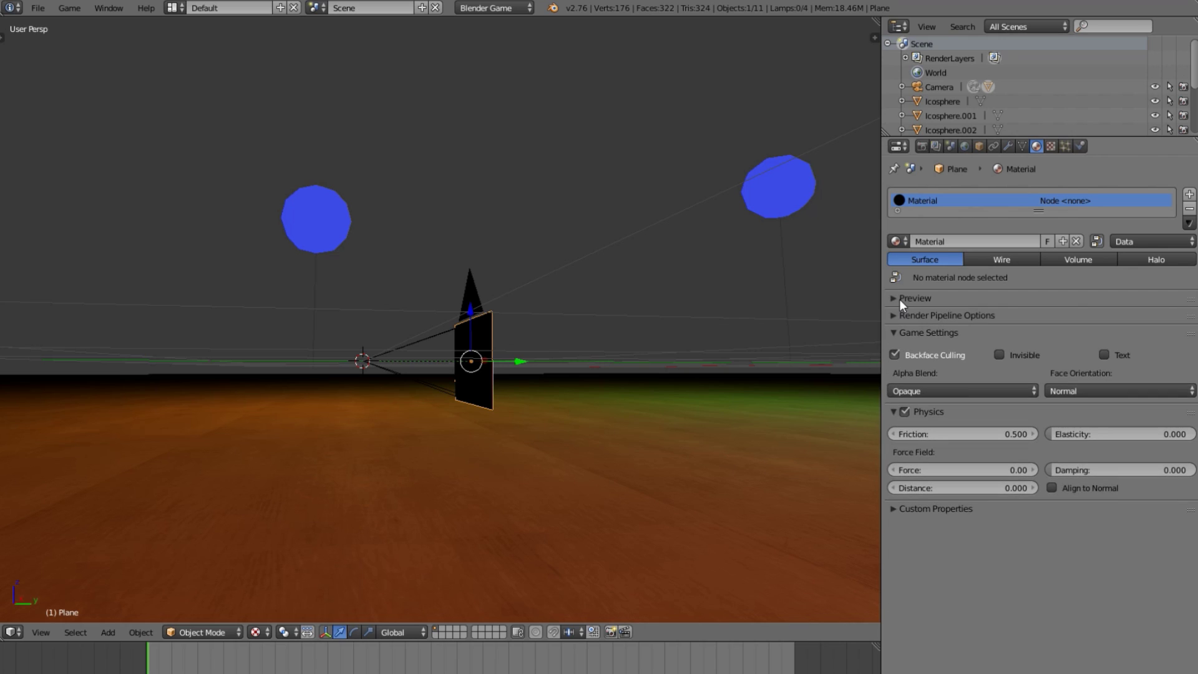
{"action": "left_click", "coordinate": [900, 334]}
{"action": "left_click", "coordinate": [891, 350]}
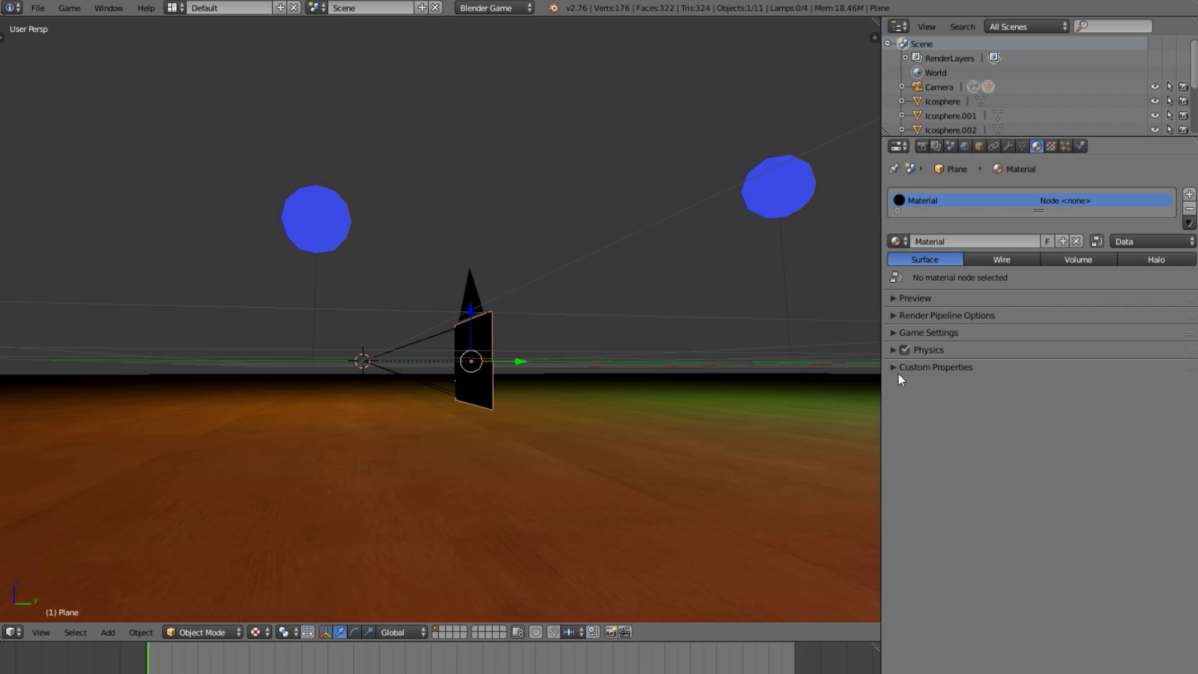
{"action": "left_click", "coordinate": [892, 316]}
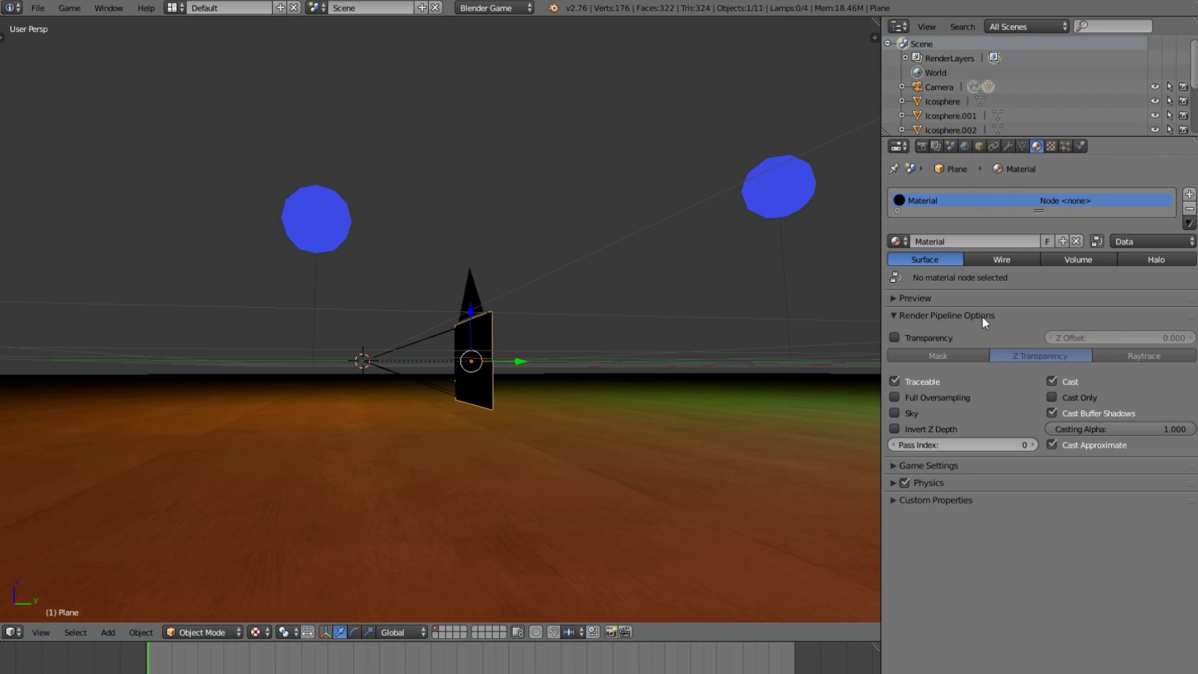
{"action": "left_click", "coordinate": [895, 337]}
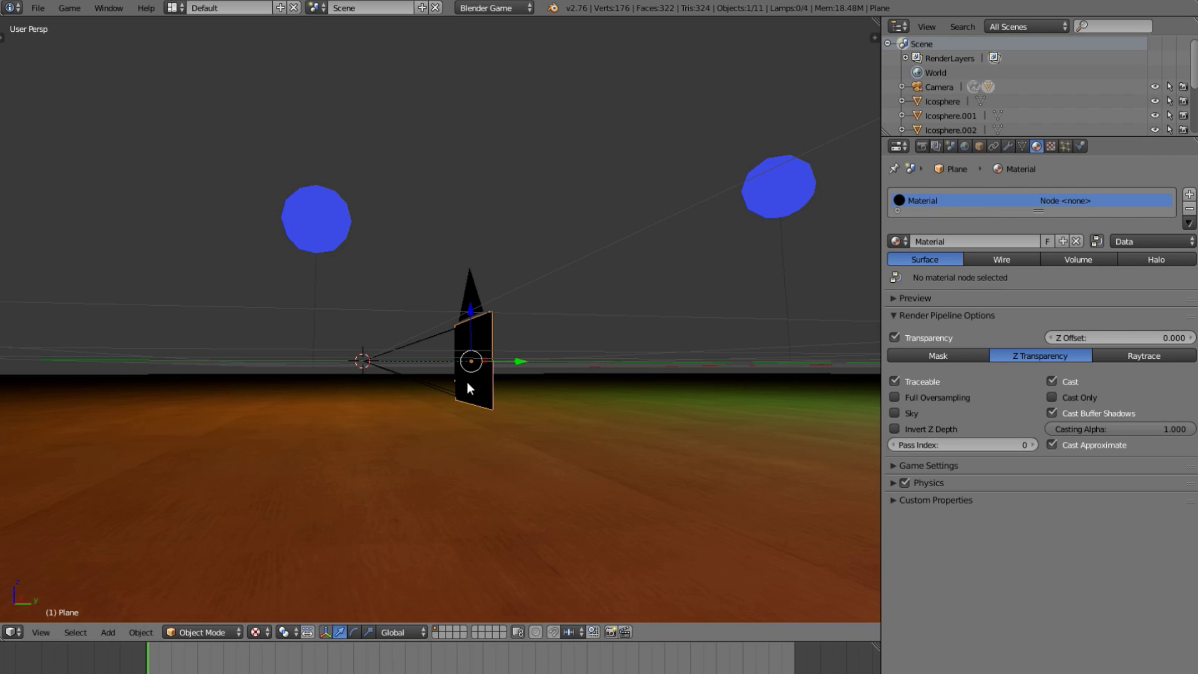
Split the 3D view vertically into two side-by-side areas with the plane selected
{"action": "middle_click_drag", "start_coordinate": [430, 353], "coordinate": [567, 394]}
{"action": "scroll", "coordinate": [422, 326], "scroll_direction": "up", "scroll_amount": 3}
{"action": "right_click", "coordinate": [401, 332]}
{"action": "right_click", "coordinate": [401, 331]}
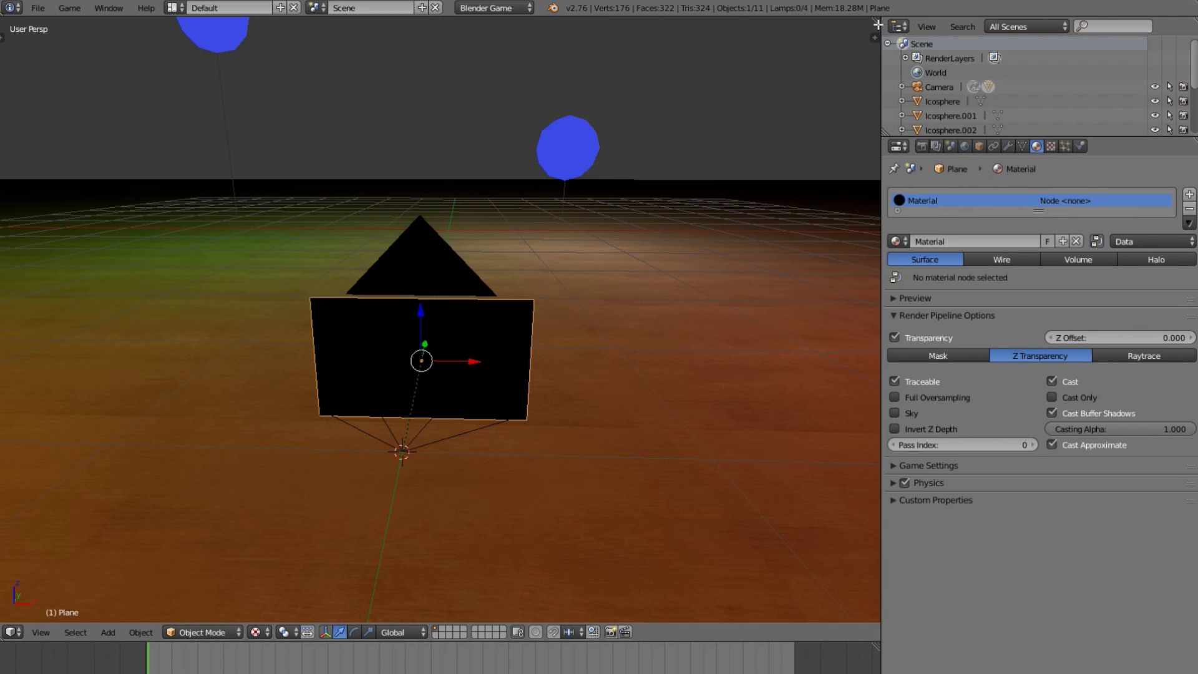
{"action": "left_click_drag", "start_coordinate": [876, 22], "coordinate": [397, 137]}
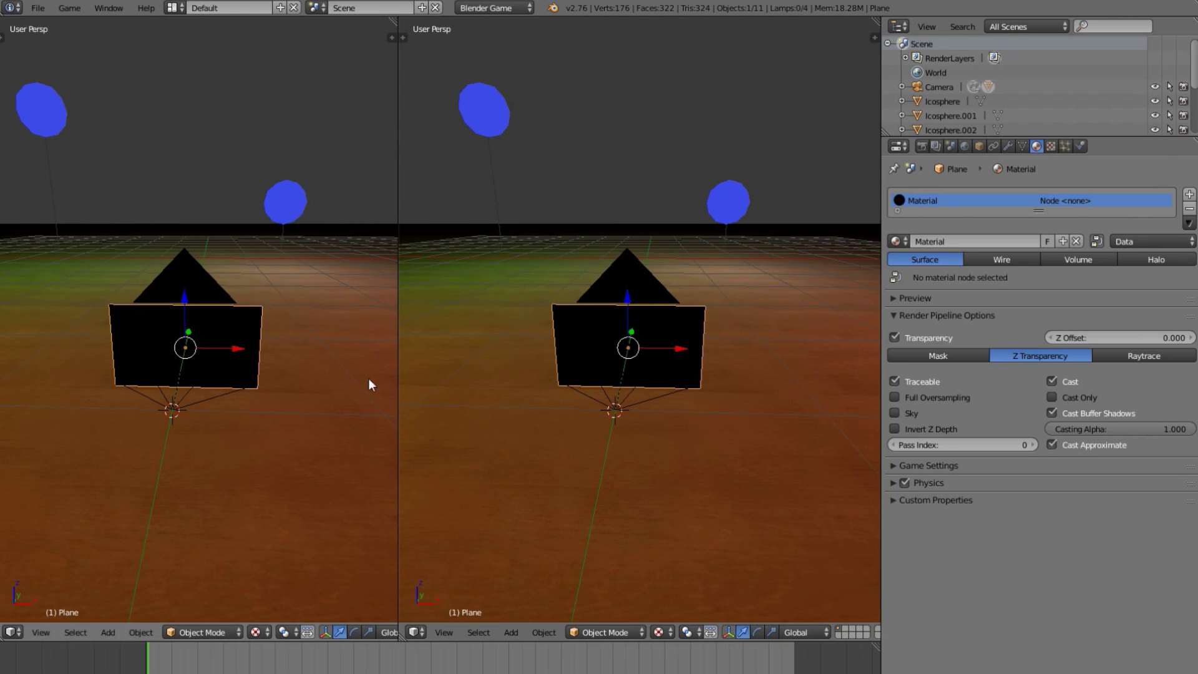
Change the second view to the Node Editor, hide its sidebar and resize the areas to give both editors more room
{"action": "left_click", "coordinate": [415, 631]}
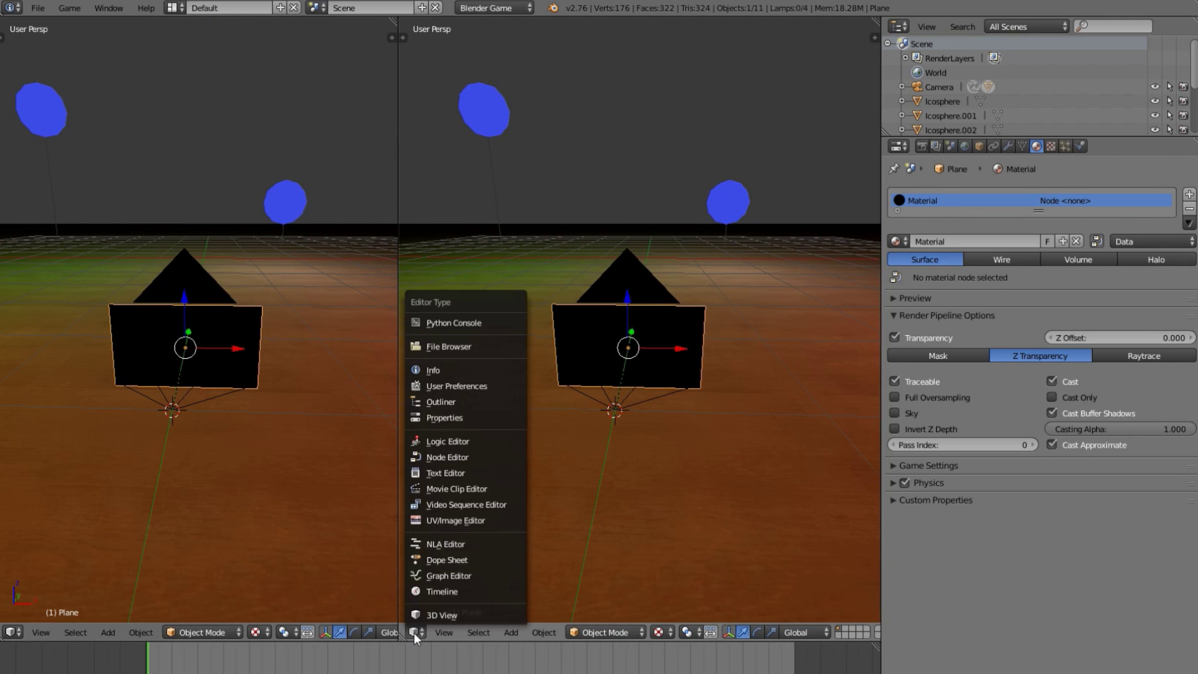
{"action": "left_click", "coordinate": [442, 456]}
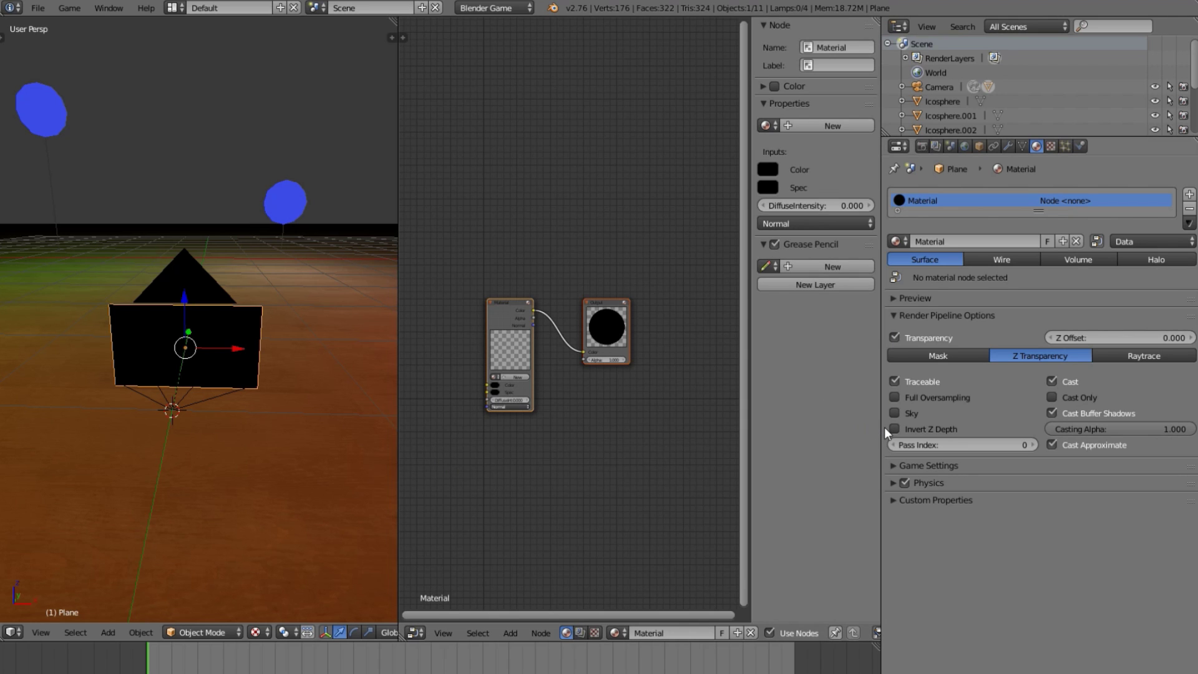
{"action": "left_click_drag", "start_coordinate": [882, 429], "coordinate": [1079, 450]}
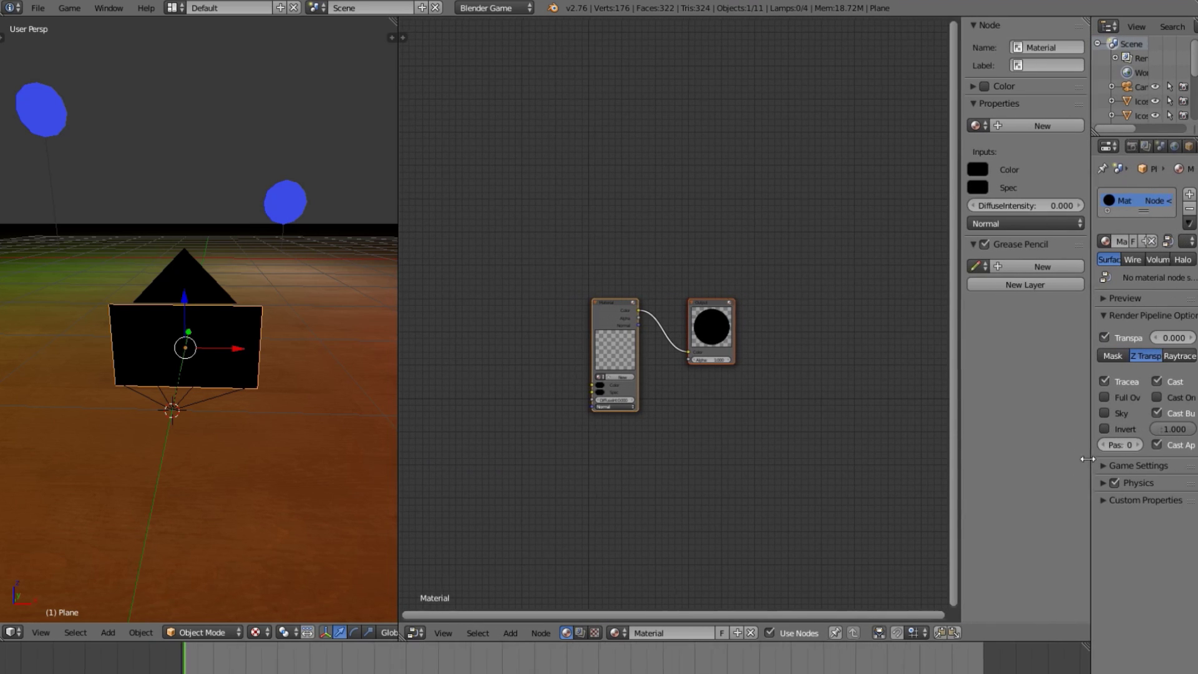
{"action": "key", "text": "n"}
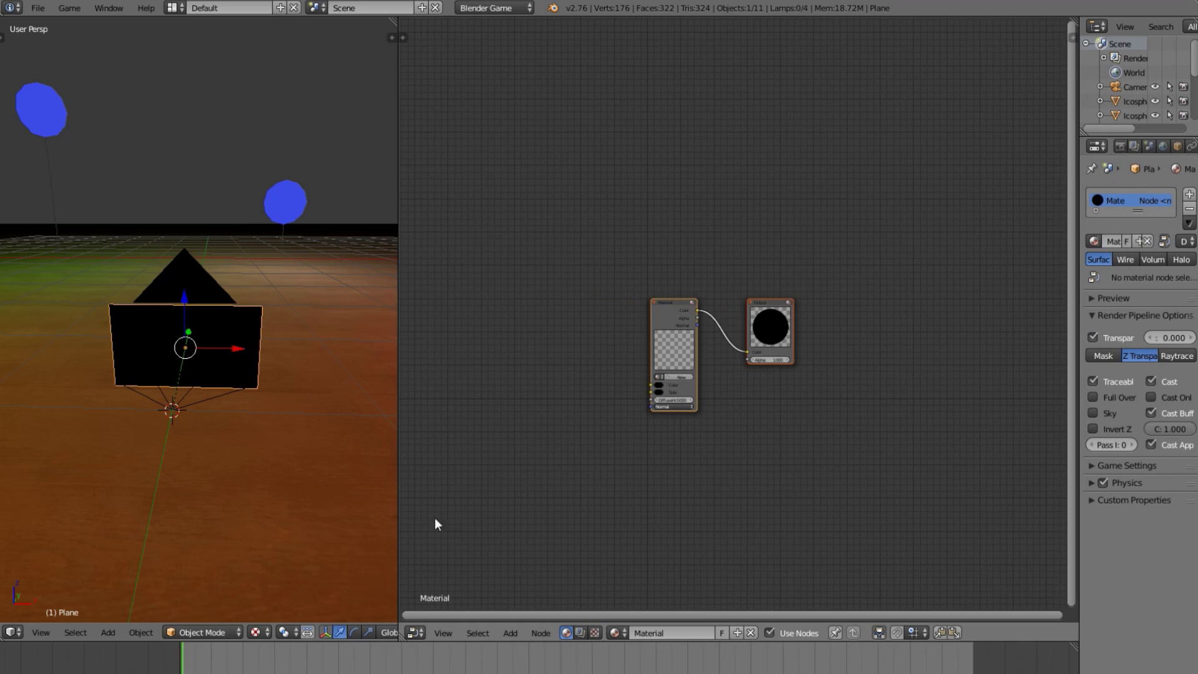
{"action": "left_click_drag", "start_coordinate": [398, 520], "coordinate": [471, 504]}
Check the nearby blue sphere's node setup, reselect the plane and space its Material and Output nodes farther apart
{"action": "scroll", "coordinate": [756, 388], "scroll_direction": "up", "scroll_amount": 2}
{"action": "left_click_drag", "start_coordinate": [671, 398], "coordinate": [615, 393]}
{"action": "middle_click_drag", "start_coordinate": [243, 356], "coordinate": [237, 268]}
{"action": "right_click", "coordinate": [267, 212]}
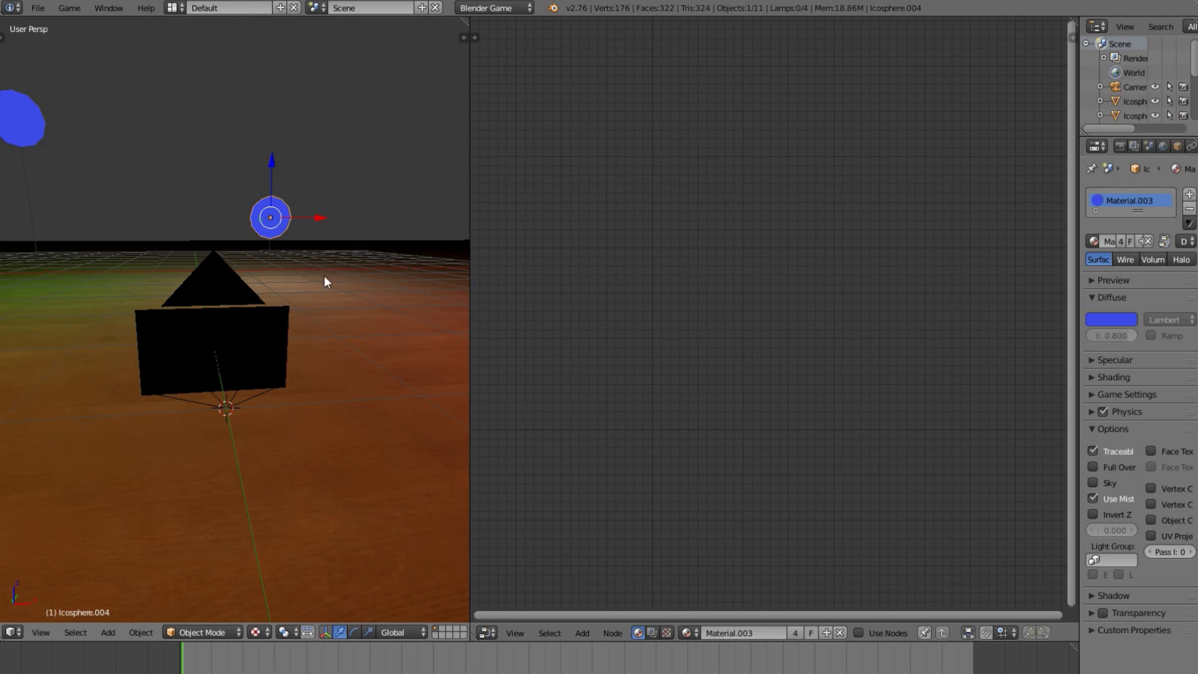
{"action": "right_click", "coordinate": [263, 340]}
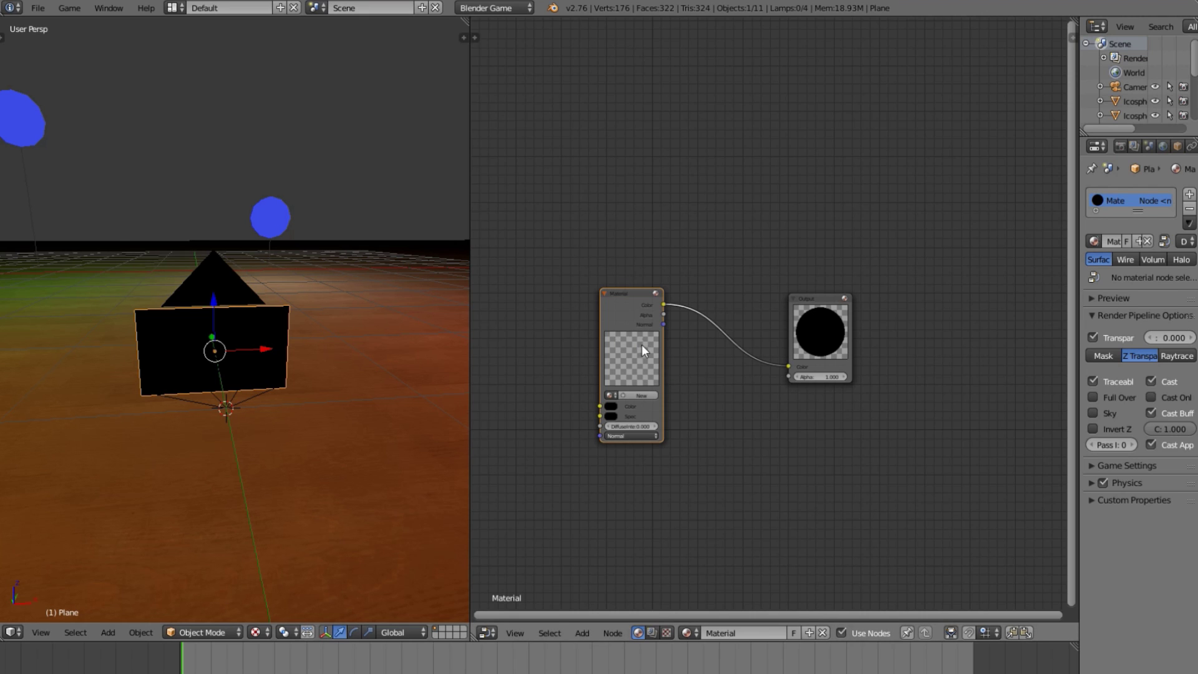
{"action": "scroll", "coordinate": [684, 354], "scroll_direction": "up", "scroll_amount": 3}
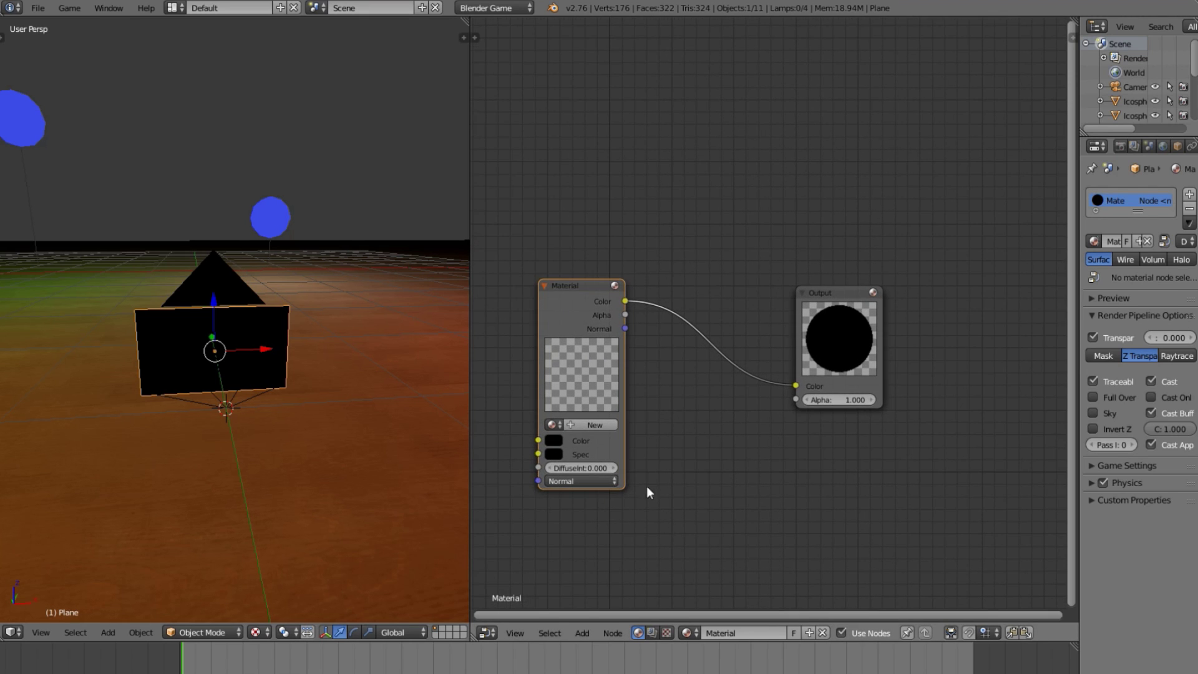
{"action": "left_click_drag", "start_coordinate": [833, 332], "coordinate": [932, 332]}
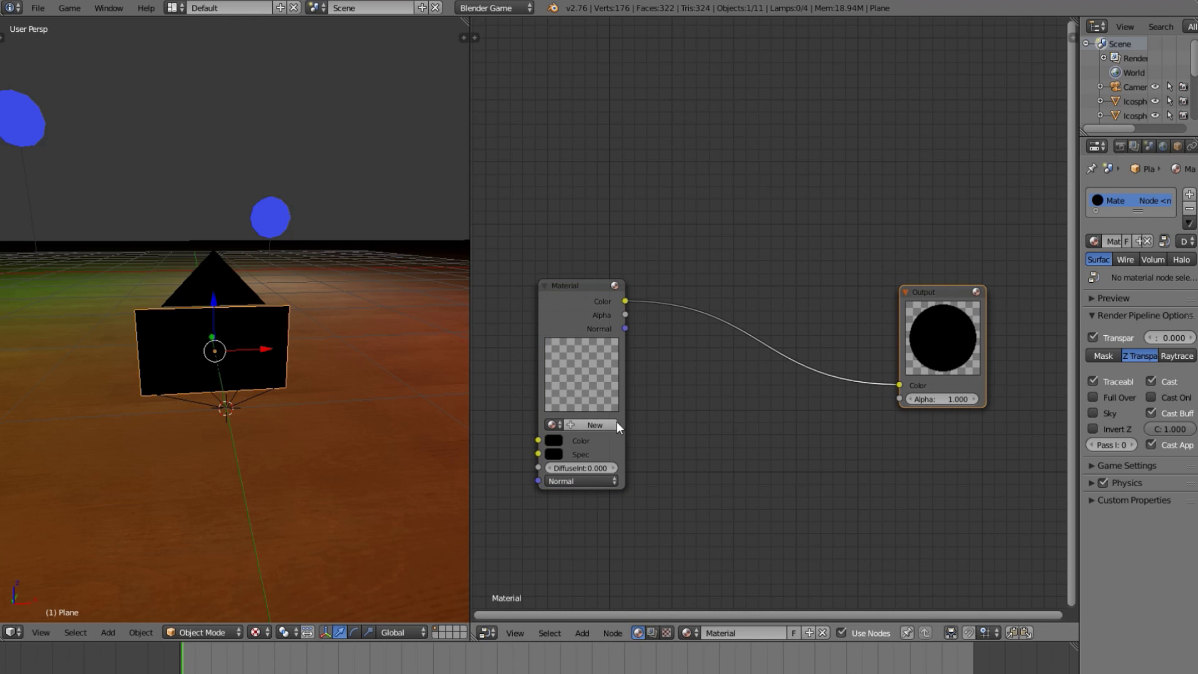
Create a new material named Mask in the Material node and turn off its Specular option
{"action": "left_click", "coordinate": [595, 424]}
{"action": "left_click_drag", "start_coordinate": [600, 349], "coordinate": [599, 284]}
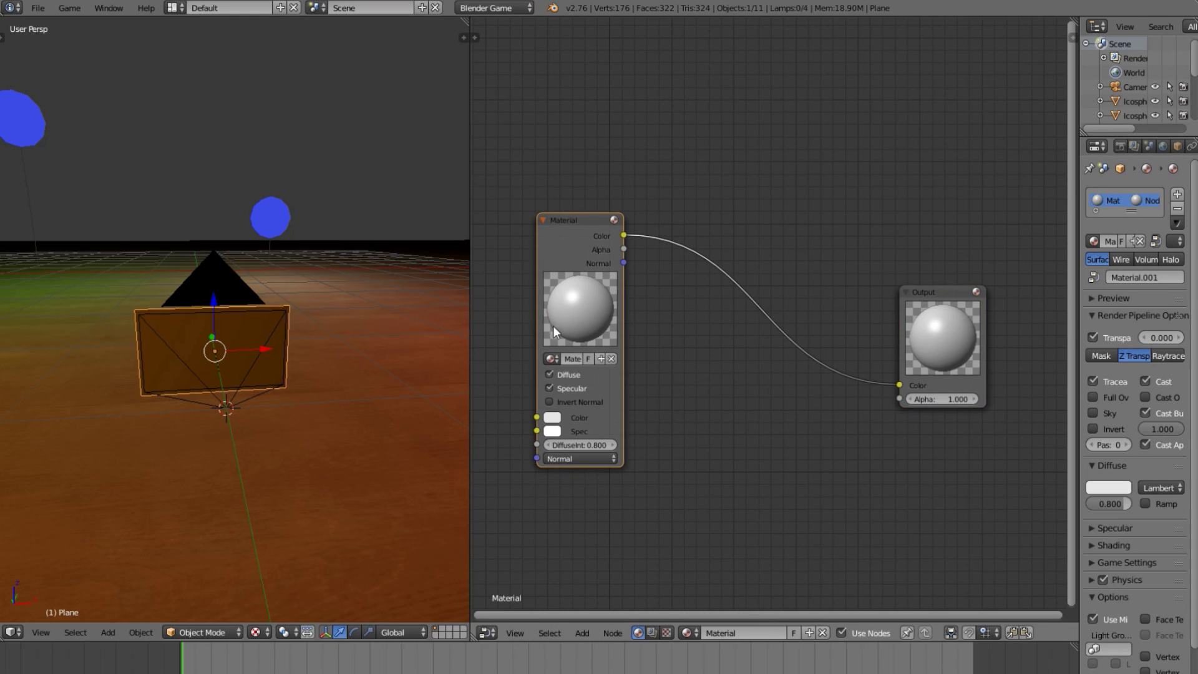
{"action": "left_click", "coordinate": [550, 388]}
{"action": "left_click_drag", "start_coordinate": [574, 255], "coordinate": [573, 286]}
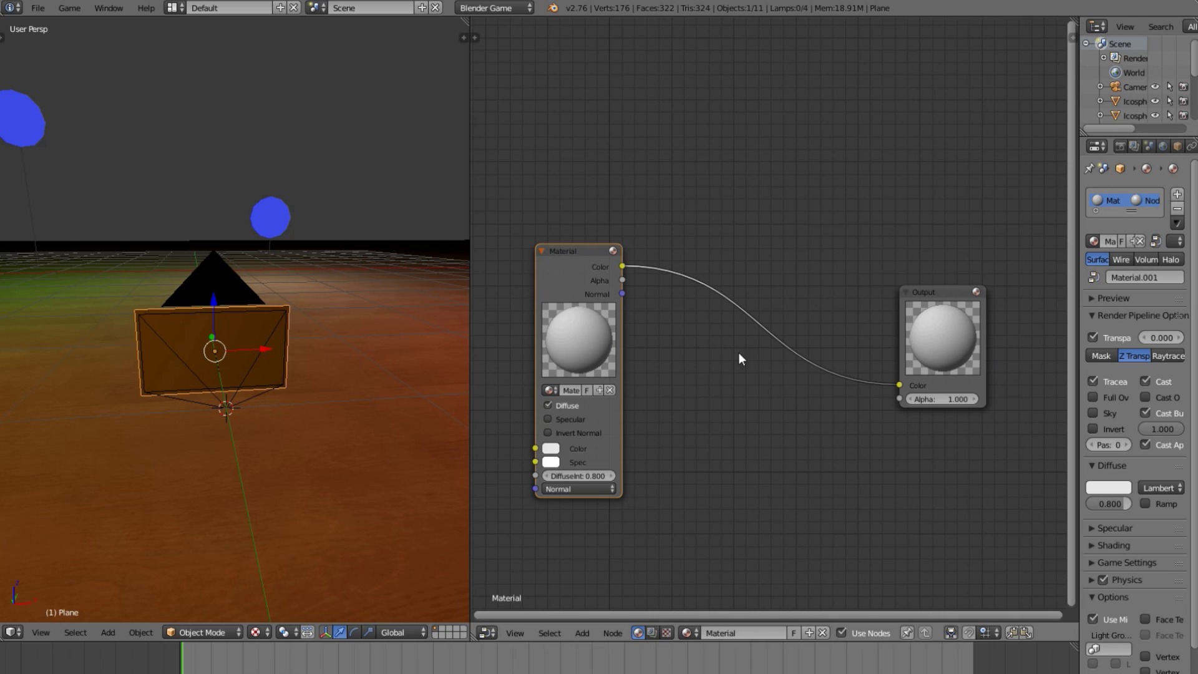
{"action": "left_click", "coordinate": [567, 389]}
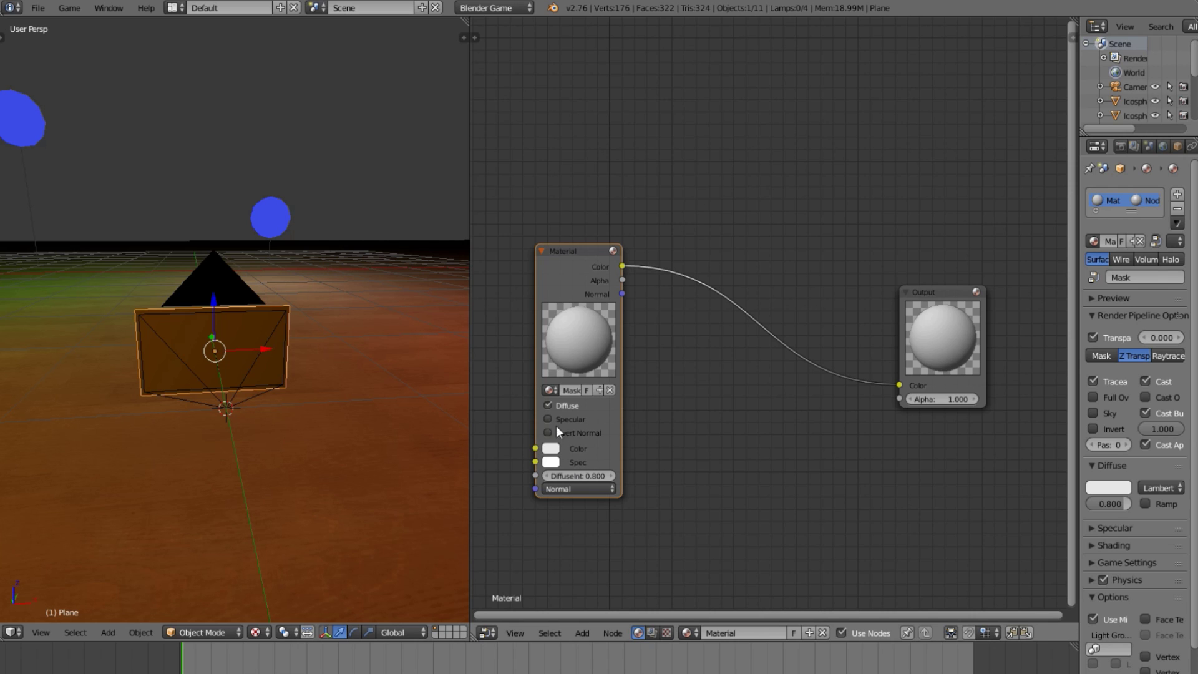
{"action": "left_click_drag", "start_coordinate": [609, 305], "coordinate": [611, 300]}
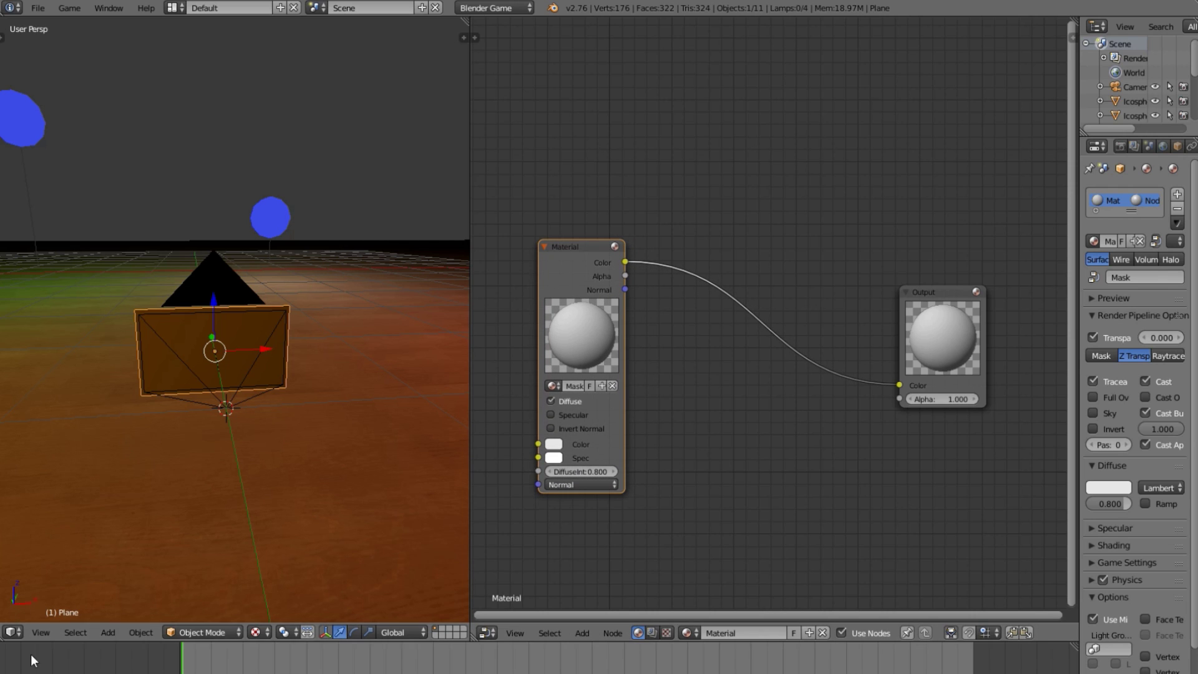
Switch the 3D view to the camera and briefly test-run the game with the new plane material
{"action": "left_click", "coordinate": [41, 632]}
{"action": "left_click", "coordinate": [62, 578]}
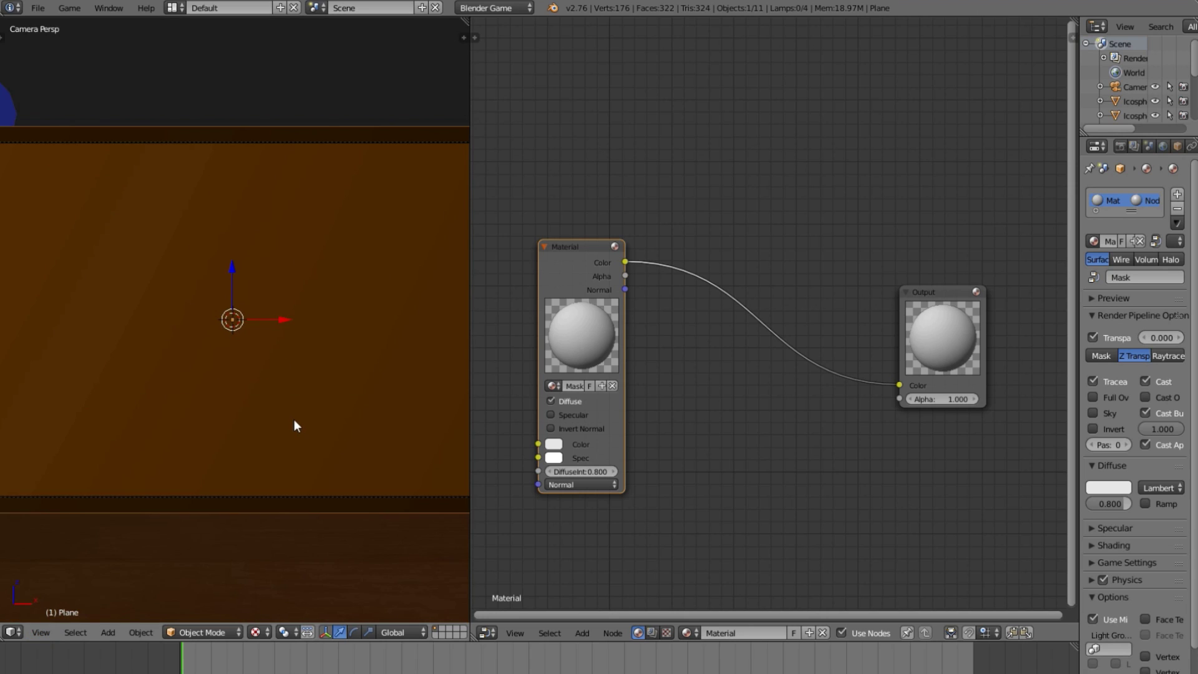
{"action": "key", "text": "p"}
{"action": "key", "text": "Escape"}
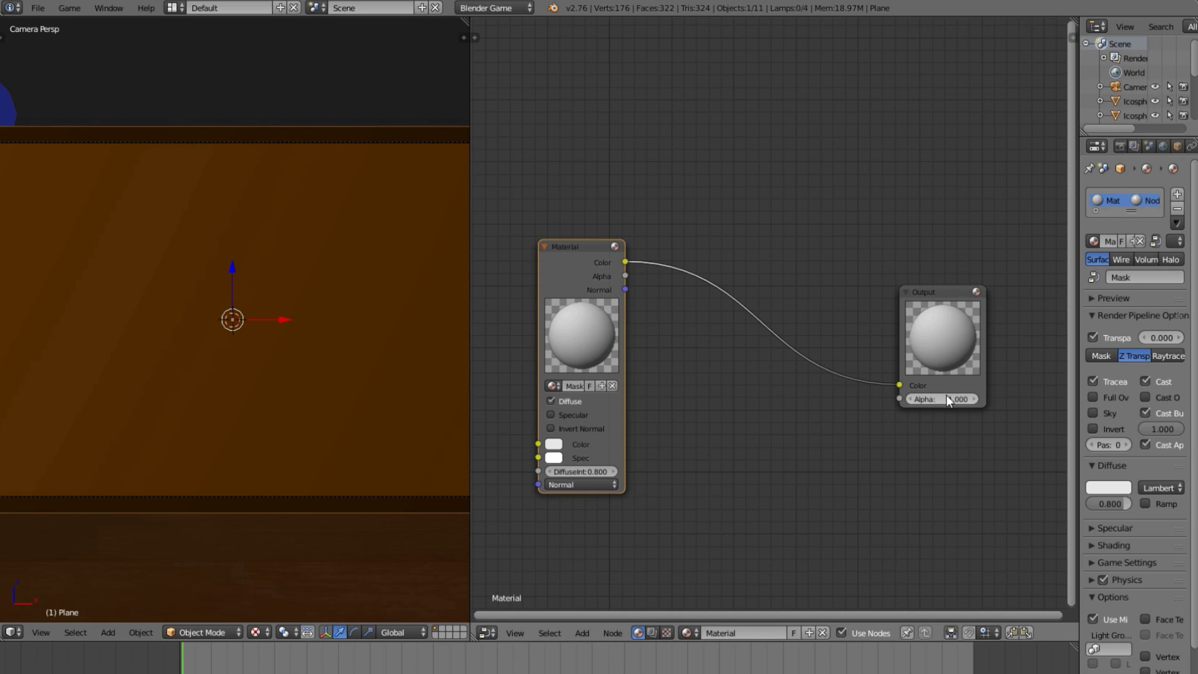
Set the Output node's alpha to 0.800 and test-run the game through the camera
{"action": "mouse_move", "coordinate": [946, 399]}
{"action": "left_mouse_down"}
{"action": "mouse_move", "coordinate": [886, 399]}
{"action": "mouse_move", "coordinate": [954, 399]}
{"action": "mouse_move", "coordinate": [930, 399]}
{"action": "left_mouse_up"}
{"action": "key", "text": "p"}
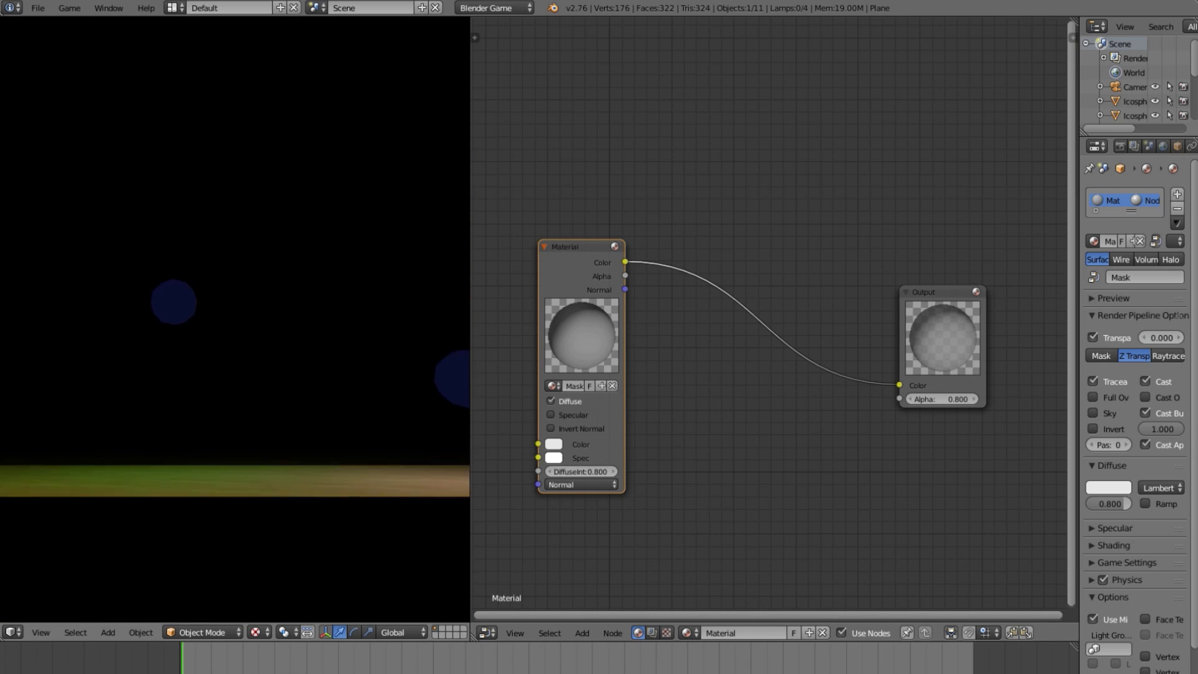
{"action": "key", "text": "Escape"}
View the plane from outside the camera and test-run the game to check how its surface renders
{"action": "middle_click_drag", "start_coordinate": [207, 326], "coordinate": [380, 385]}
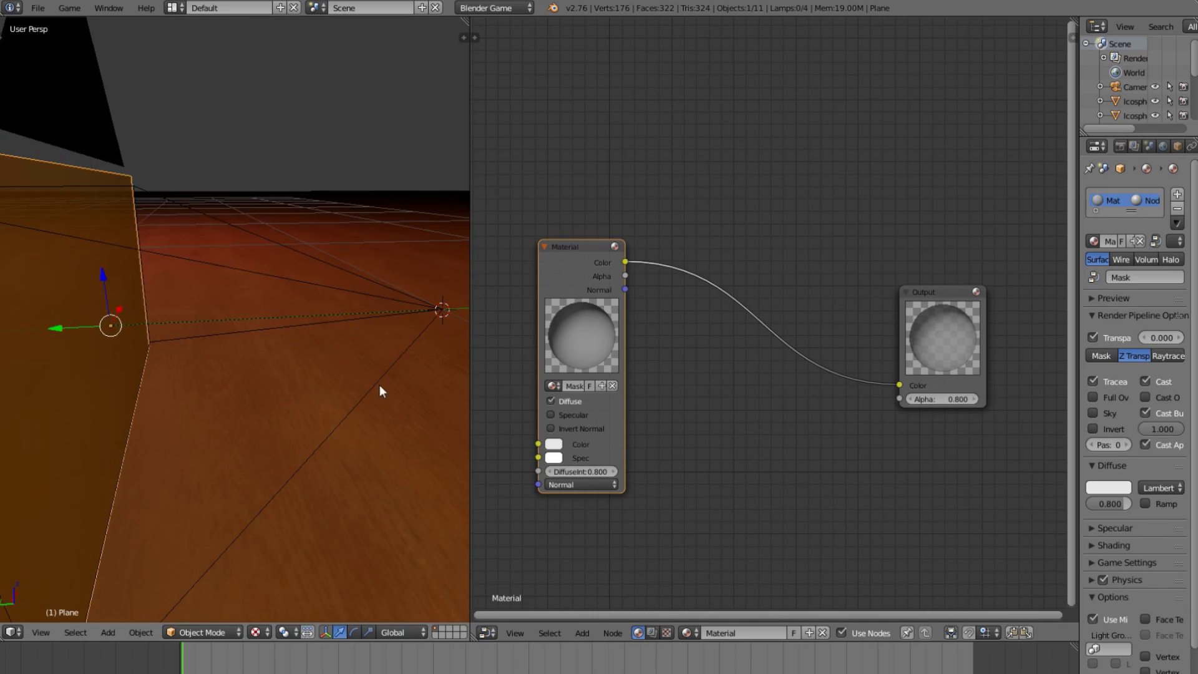
{"action": "scroll", "coordinate": [294, 415], "scroll_direction": "down", "scroll_amount": 4}
{"action": "key", "text": "p"}
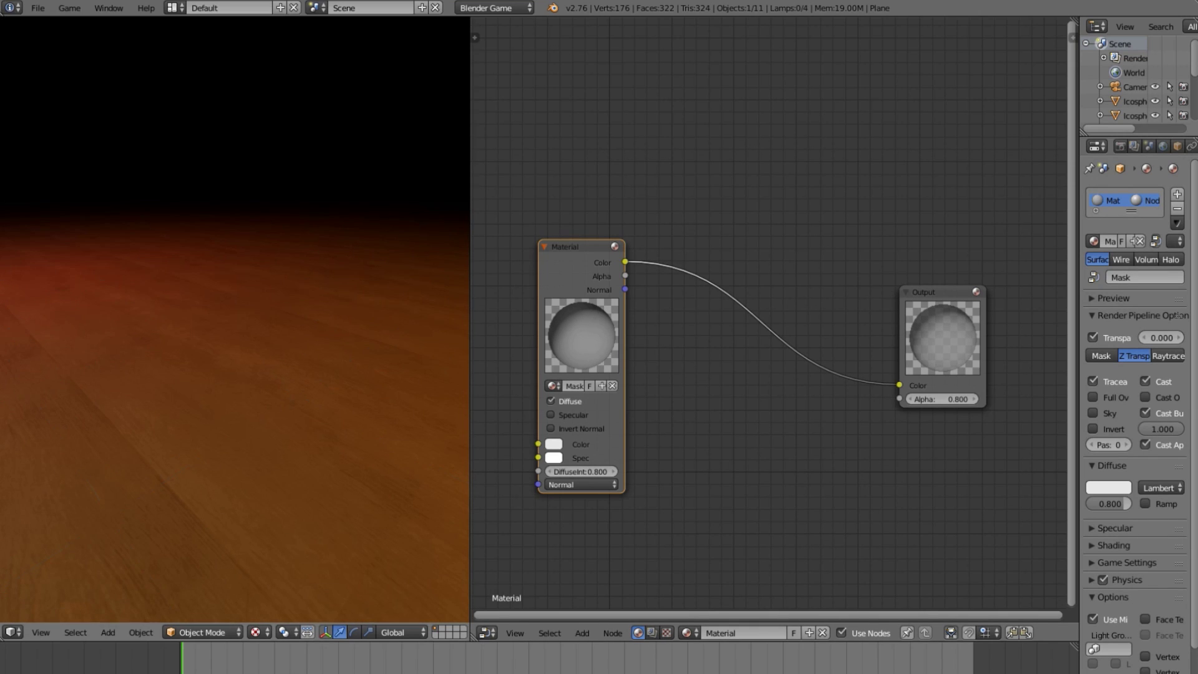
{"action": "key", "text": "Escape"}
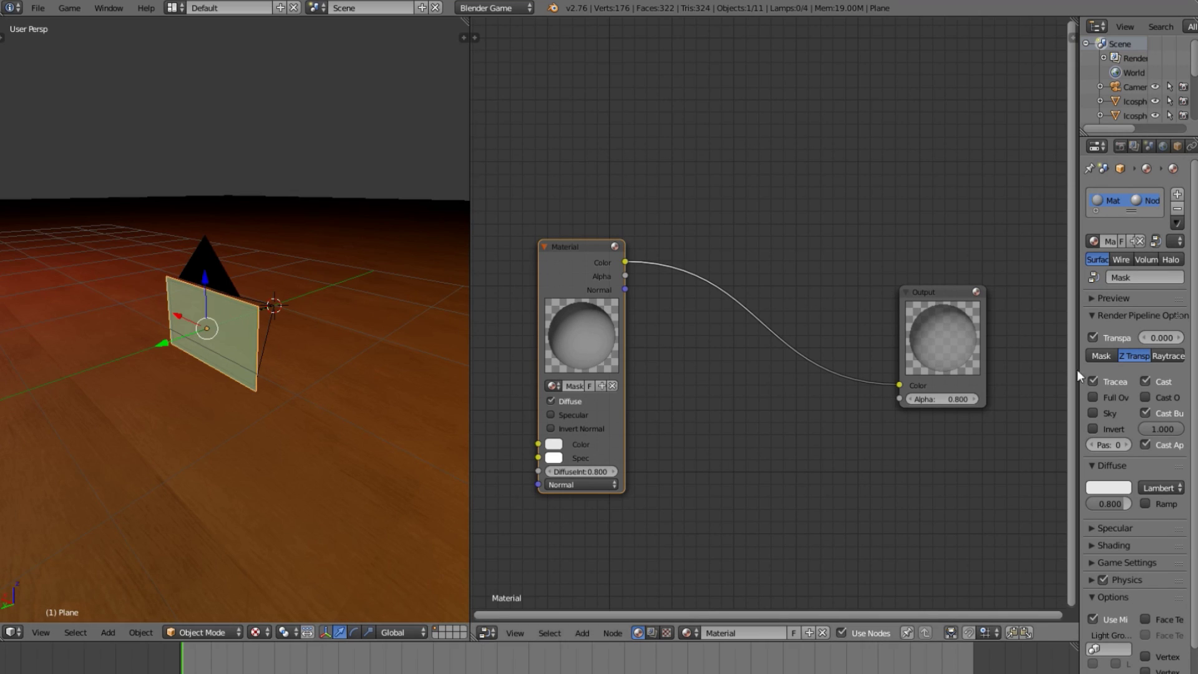
Turn off backface culling in the plane material's game settings and test-run the game
{"action": "left_click_drag", "start_coordinate": [1076, 591], "coordinate": [993, 586]}
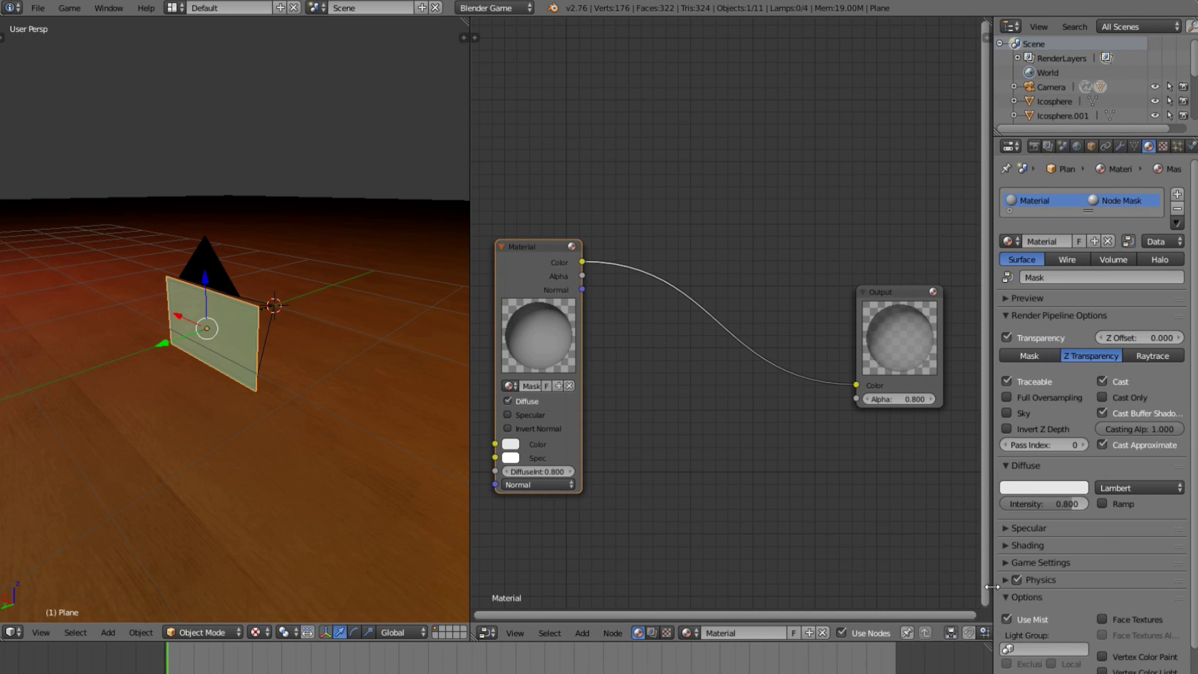
{"action": "left_click", "coordinate": [1006, 562]}
{"action": "left_click", "coordinate": [1006, 584]}
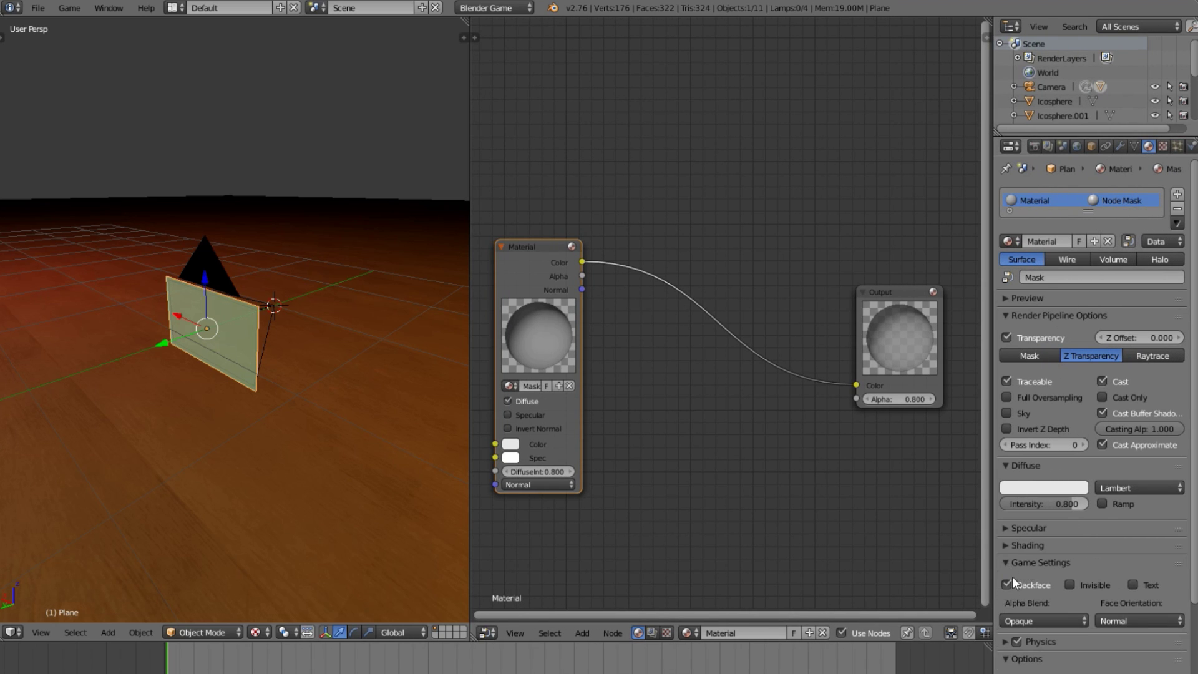
{"action": "key", "text": "p"}
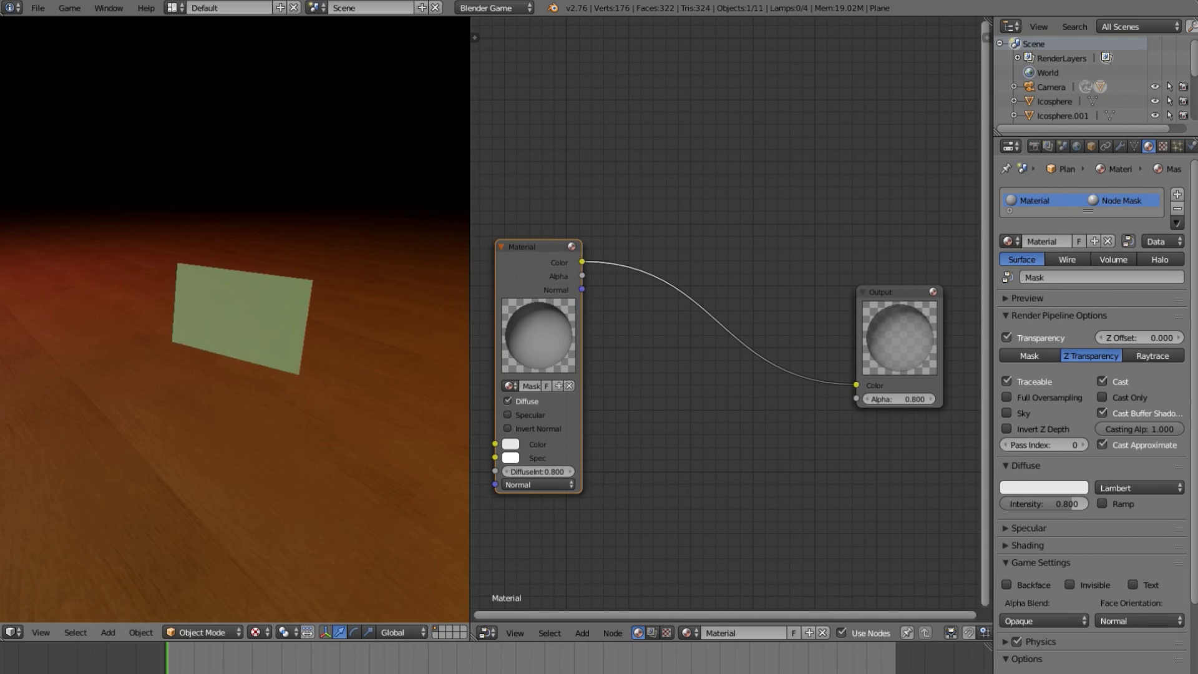
{"action": "key", "text": "Escape"}
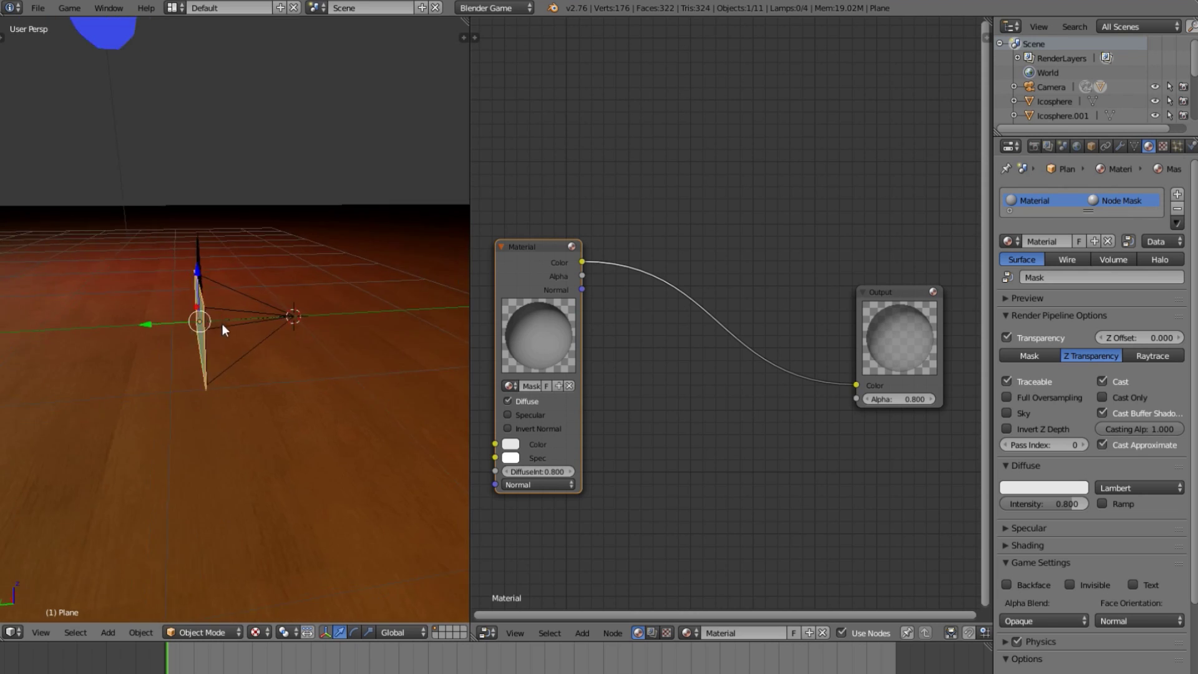
Examine both sides of the plane from several angles and the Normal input of its Material node
{"action": "middle_click_drag", "start_coordinate": [222, 324], "coordinate": [77, 327]}
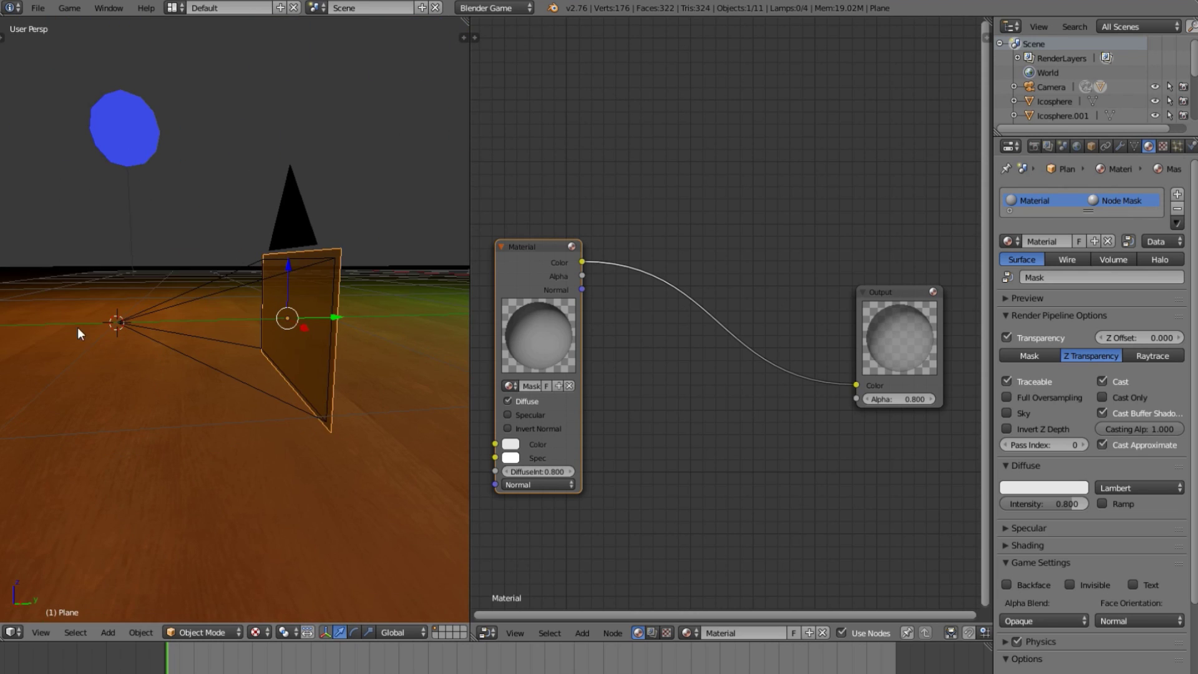
{"action": "middle_click_drag", "start_coordinate": [275, 324], "coordinate": [391, 148]}
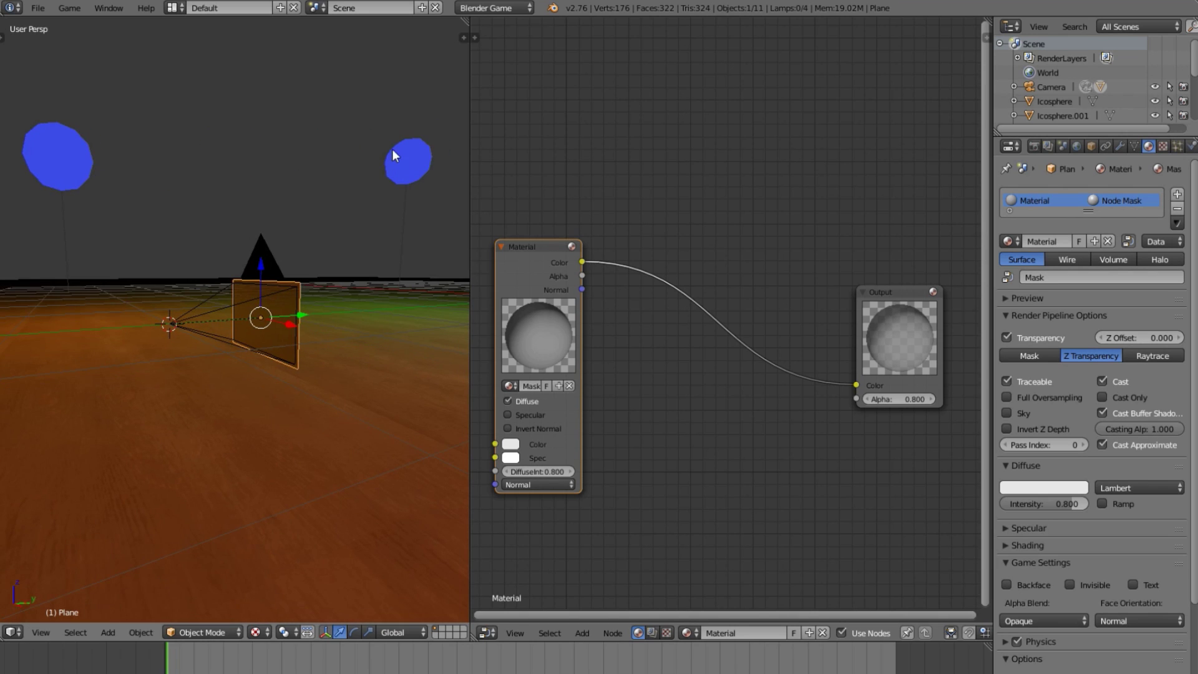
{"action": "middle_click_drag", "start_coordinate": [408, 364], "coordinate": [218, 416]}
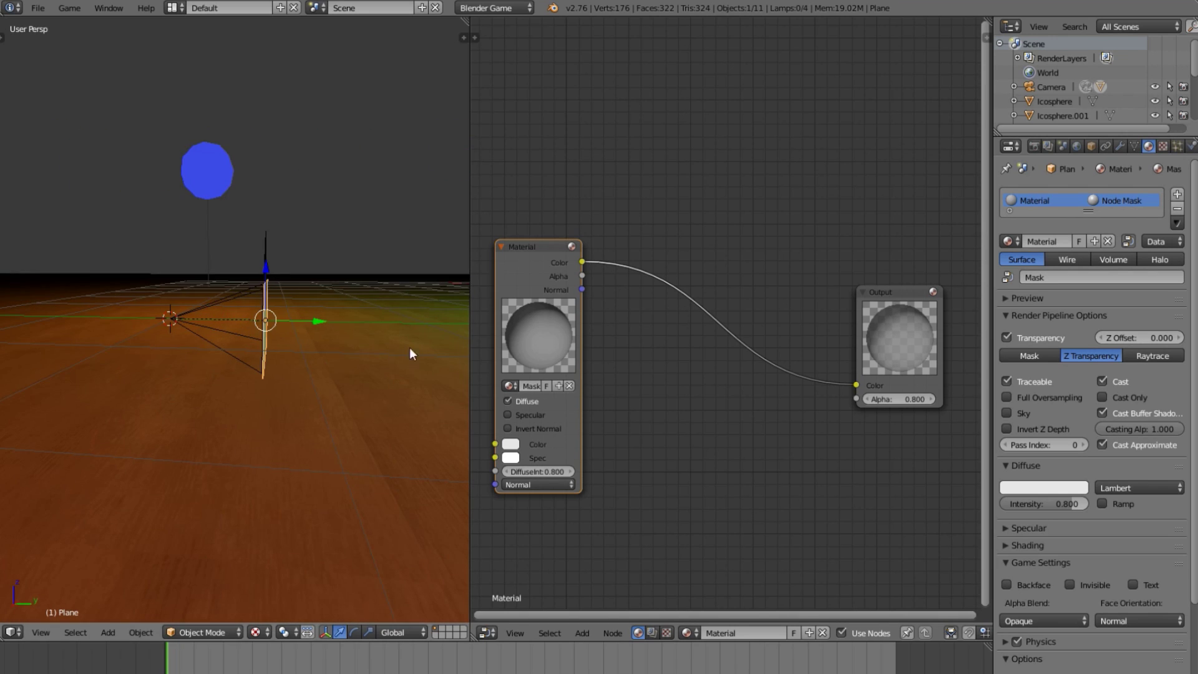
{"action": "middle_click_drag", "start_coordinate": [411, 354], "coordinate": [199, 394]}
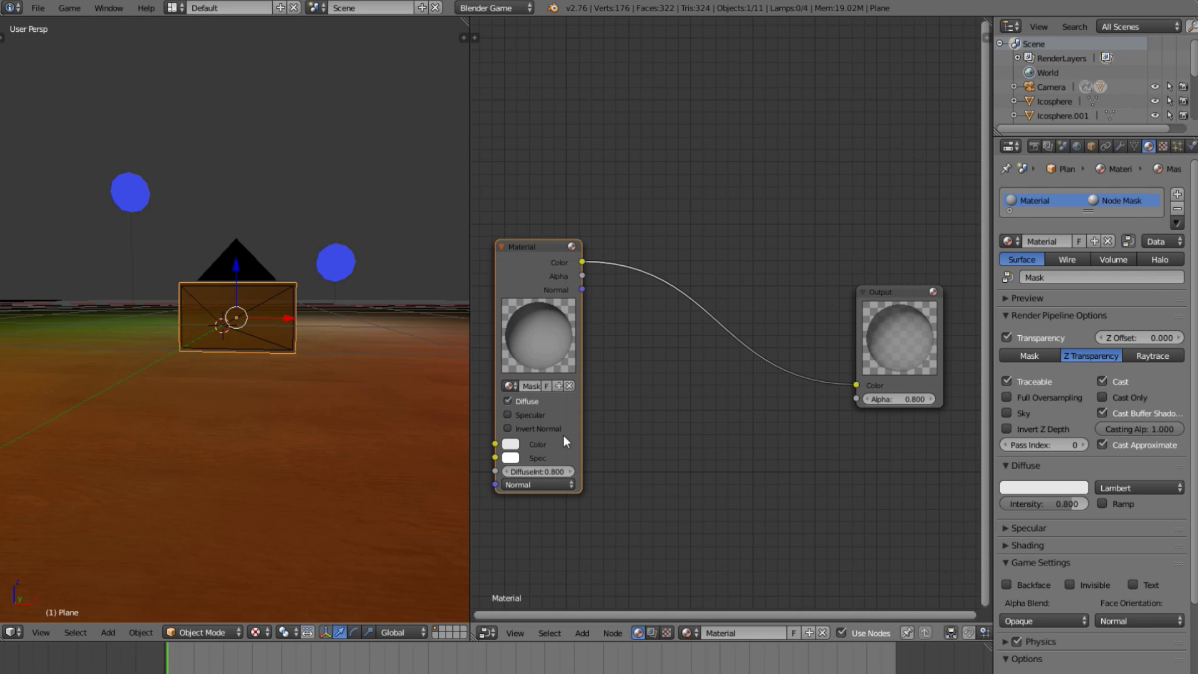
{"action": "scroll", "coordinate": [563, 435], "scroll_direction": "left", "scroll_amount": 7}
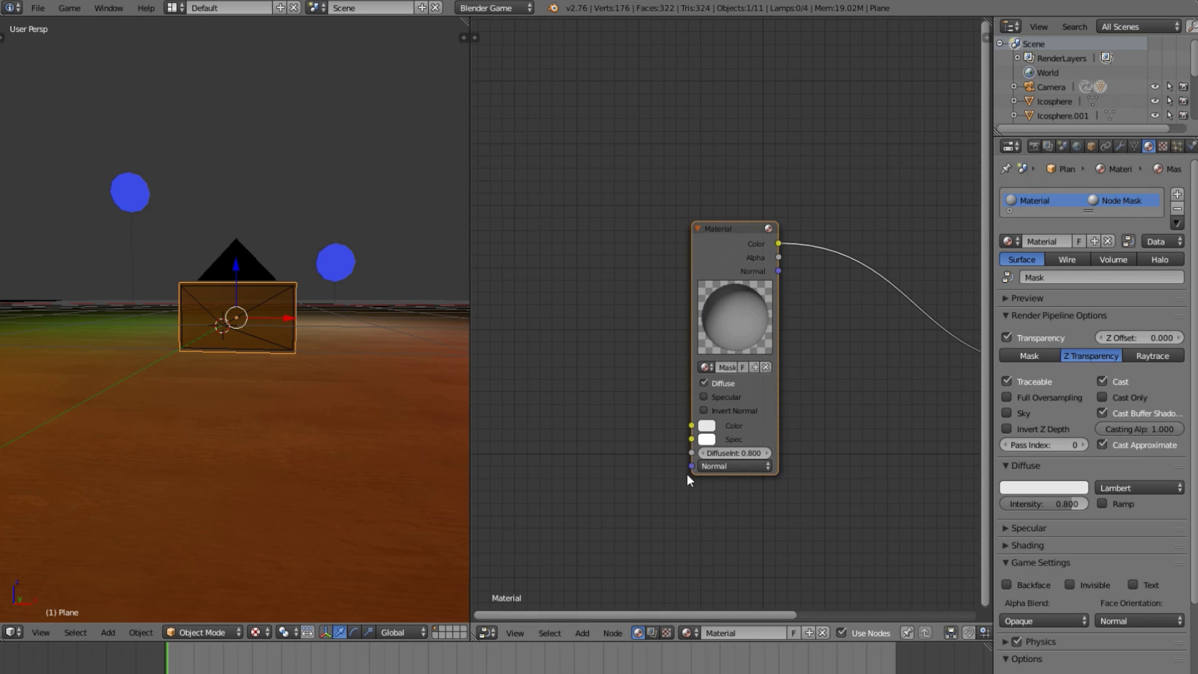
{"action": "left_click_drag", "start_coordinate": [692, 465], "coordinate": [904, 461]}
{"action": "scroll", "coordinate": [842, 541], "scroll_direction": "right", "scroll_amount": 5, "text": "ctrl"}
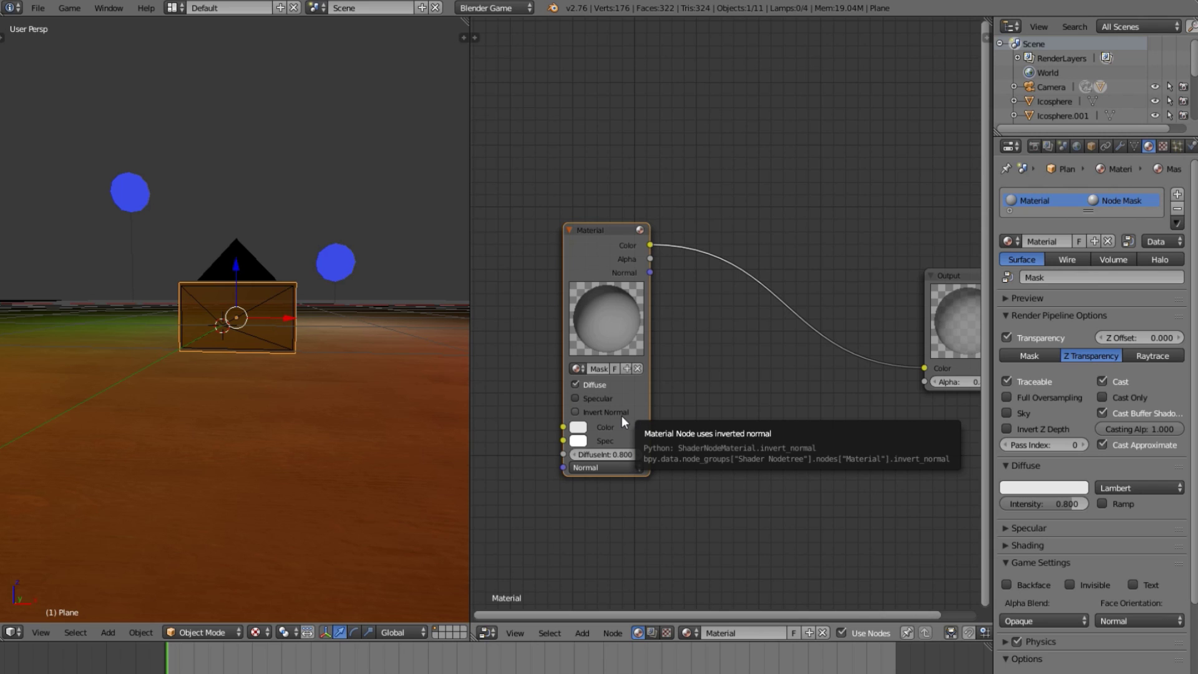
Move the Material node farther from the Output node and turn on its Invert Normal option
{"action": "left_click_drag", "start_coordinate": [606, 312], "coordinate": [561, 313]}
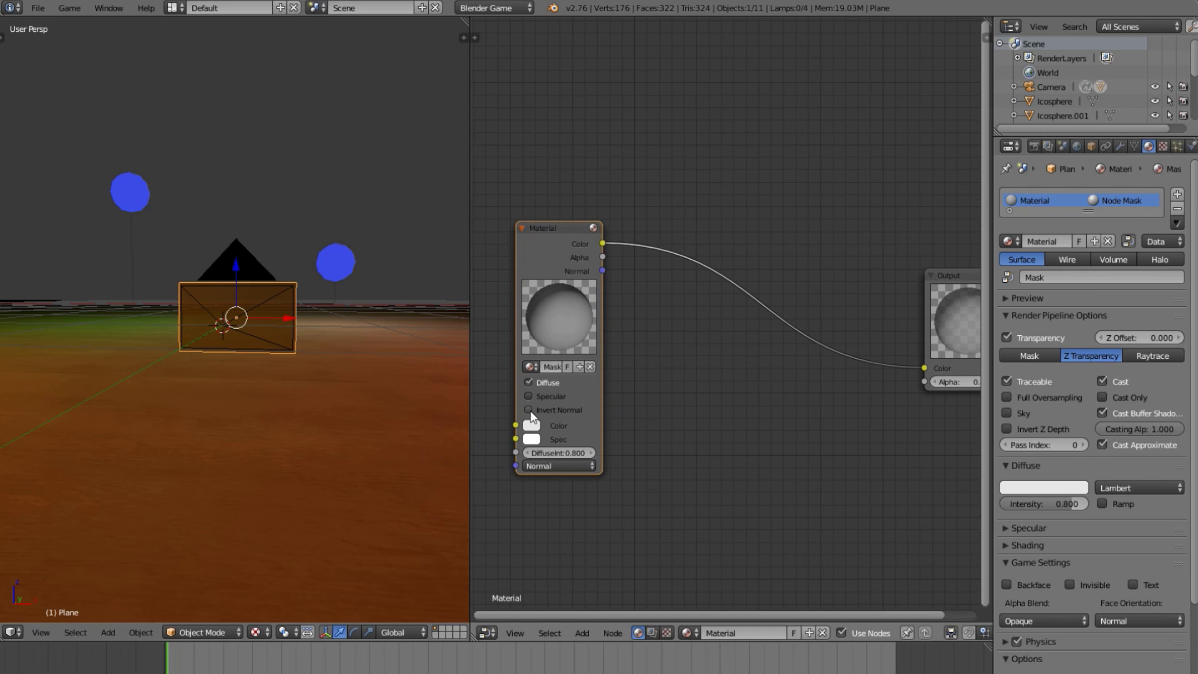
{"action": "middle_click_drag", "start_coordinate": [501, 473], "coordinate": [778, 467]}
{"action": "left_click_drag", "start_coordinate": [793, 459], "coordinate": [835, 464]}
{"action": "left_click", "coordinate": [834, 464]}
{"action": "middle_click_drag", "start_coordinate": [631, 345], "coordinate": [604, 456]}
{"action": "left_click", "coordinate": [650, 480]}
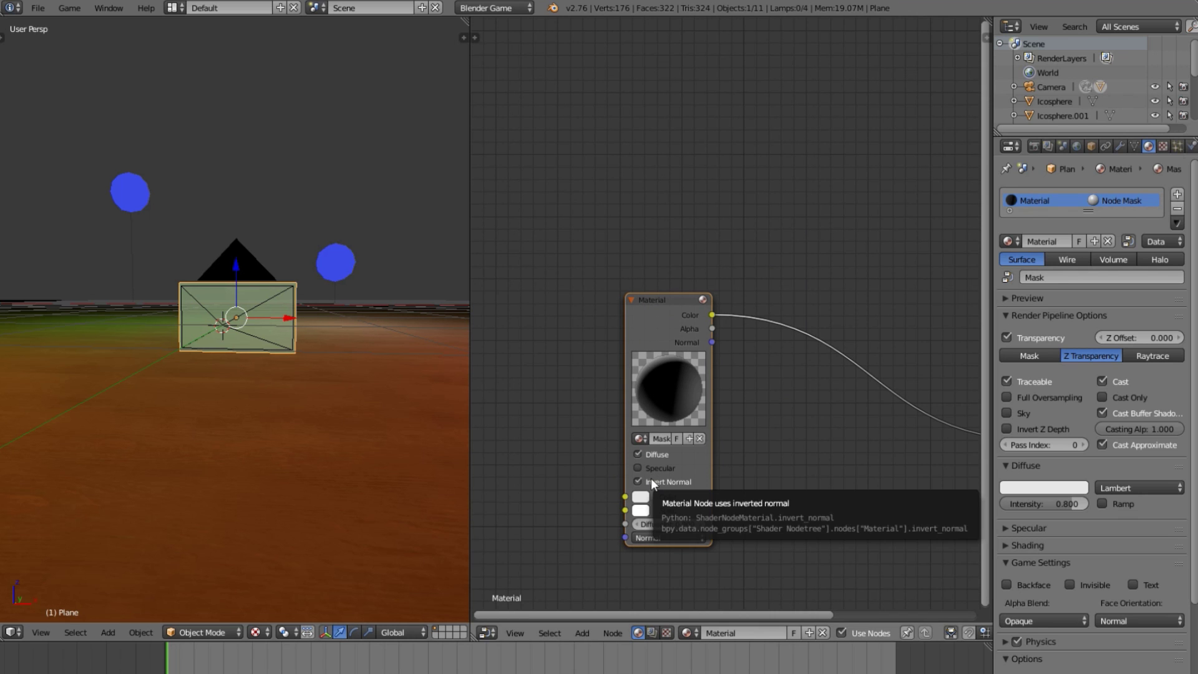
Review the plane's lighting and its material's game settings, and test-run the game through the camera with the inverted normals
{"action": "middle_click_drag", "start_coordinate": [148, 395], "coordinate": [191, 358]}
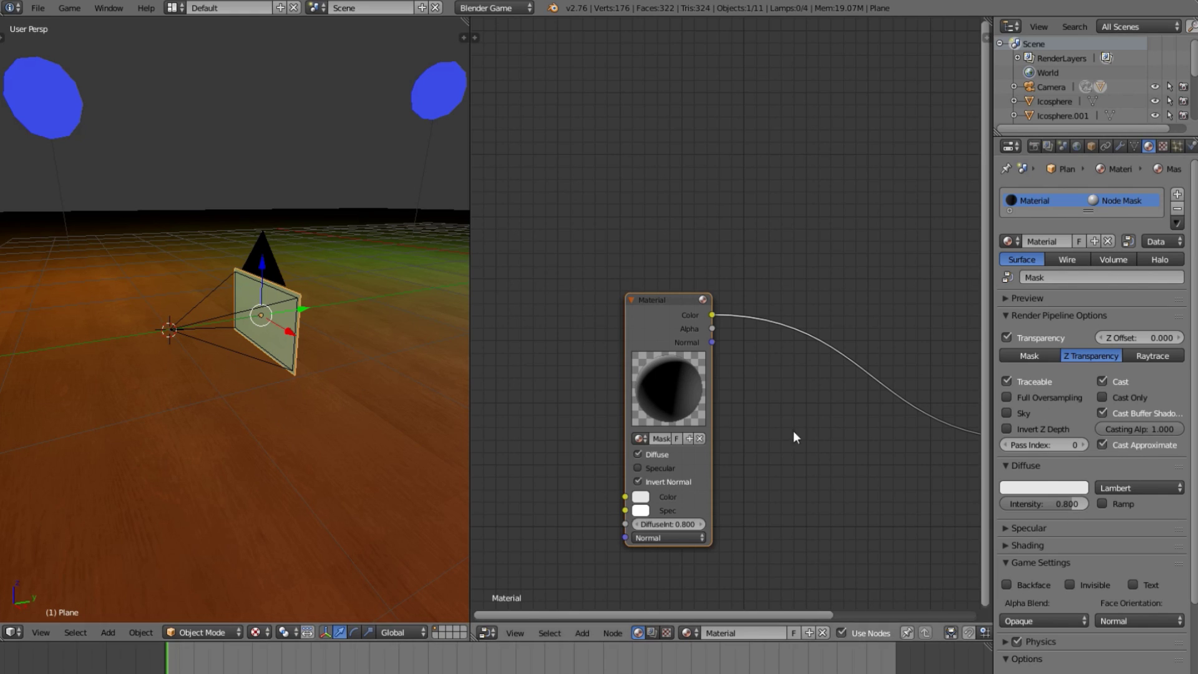
{"action": "scroll", "coordinate": [1087, 540], "scroll_direction": "down", "scroll_amount": 5}
{"action": "scroll", "coordinate": [1074, 564], "scroll_direction": "up", "scroll_amount": 3}
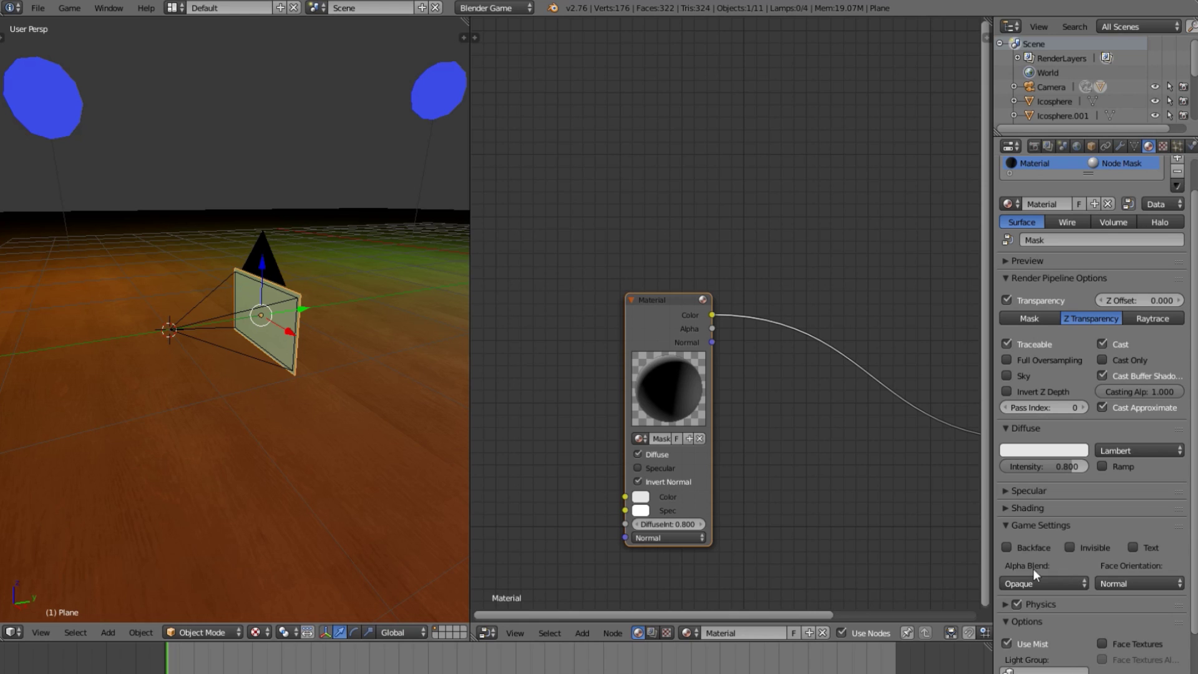
{"action": "key", "text": "Home"}
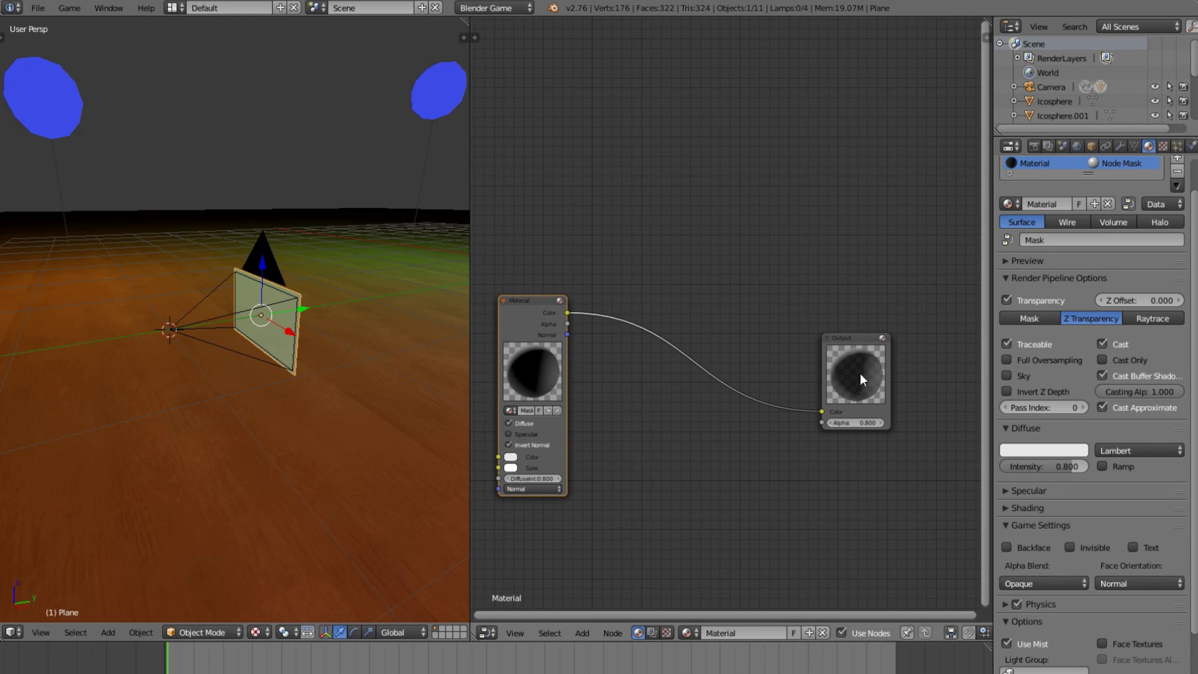
{"action": "middle_click_drag", "start_coordinate": [295, 328], "coordinate": [76, 561]}
{"action": "left_click", "coordinate": [37, 632]}
{"action": "left_click", "coordinate": [53, 601]}
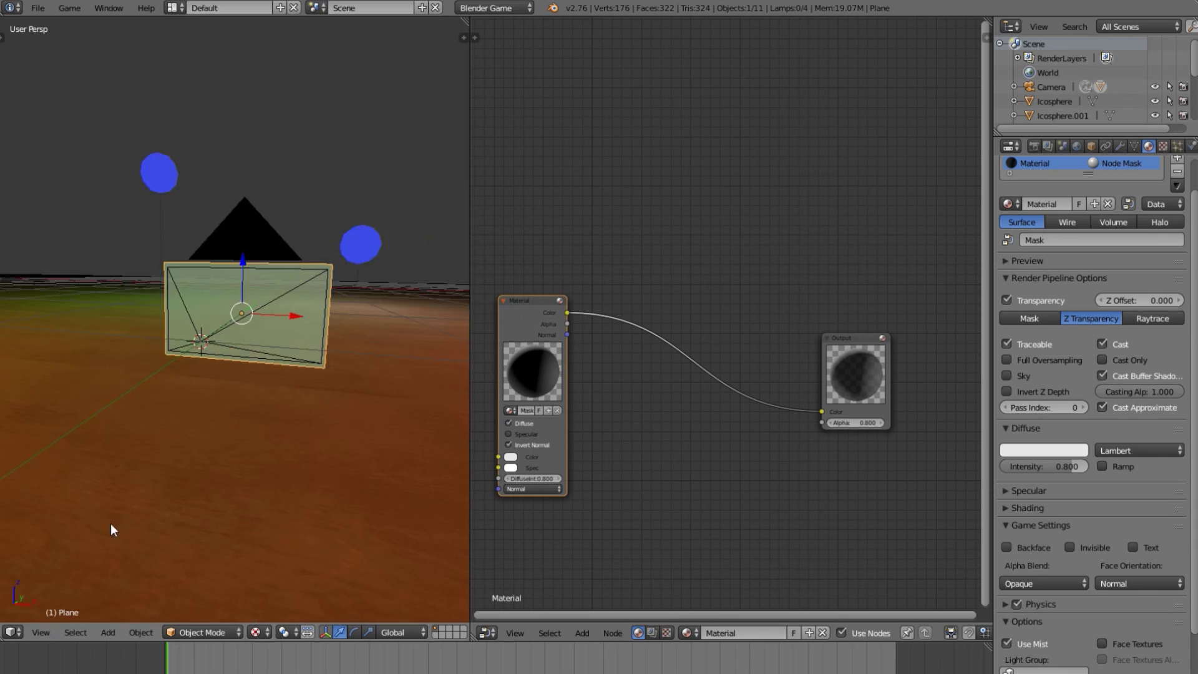
{"action": "key", "text": "p"}
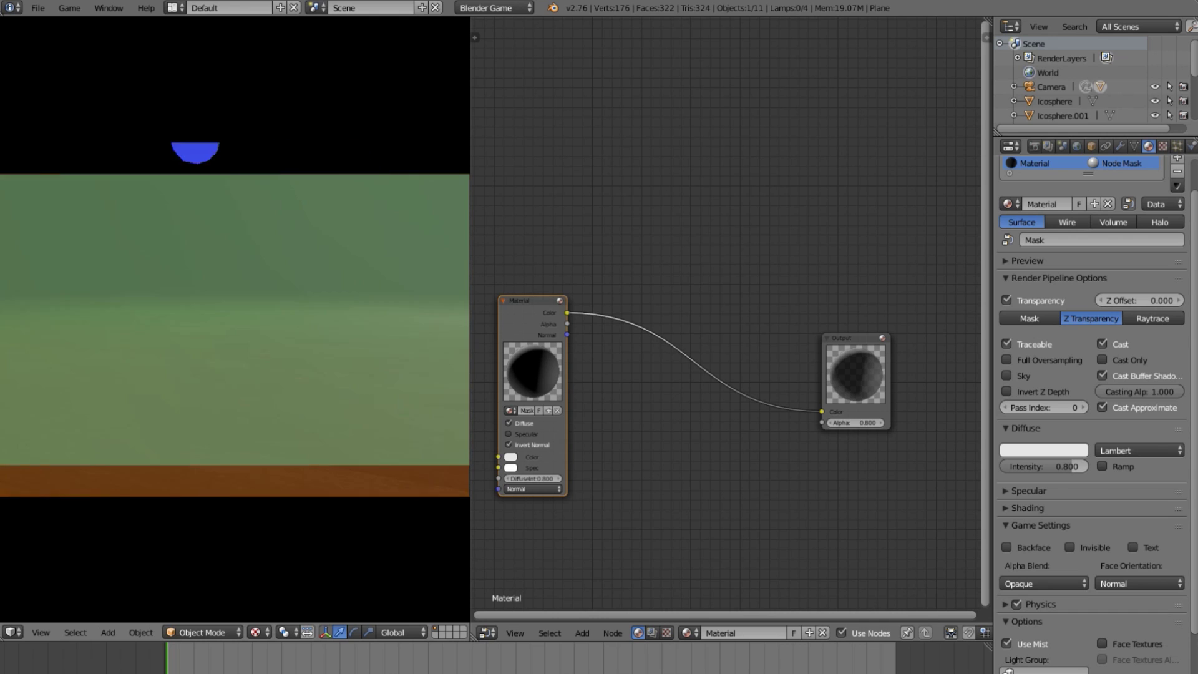
Stop the game, select the mask plane in front of the camera and apply its object transform
{"action": "key", "text": "Escape"}
{"action": "mouse_move", "coordinate": [208, 338]}
{"action": "middle_mouse_down"}
{"action": "mouse_move", "coordinate": [316, 365]}
{"action": "mouse_move", "coordinate": [201, 338]}
{"action": "middle_mouse_up"}
{"action": "right_click", "coordinate": [159, 380]}
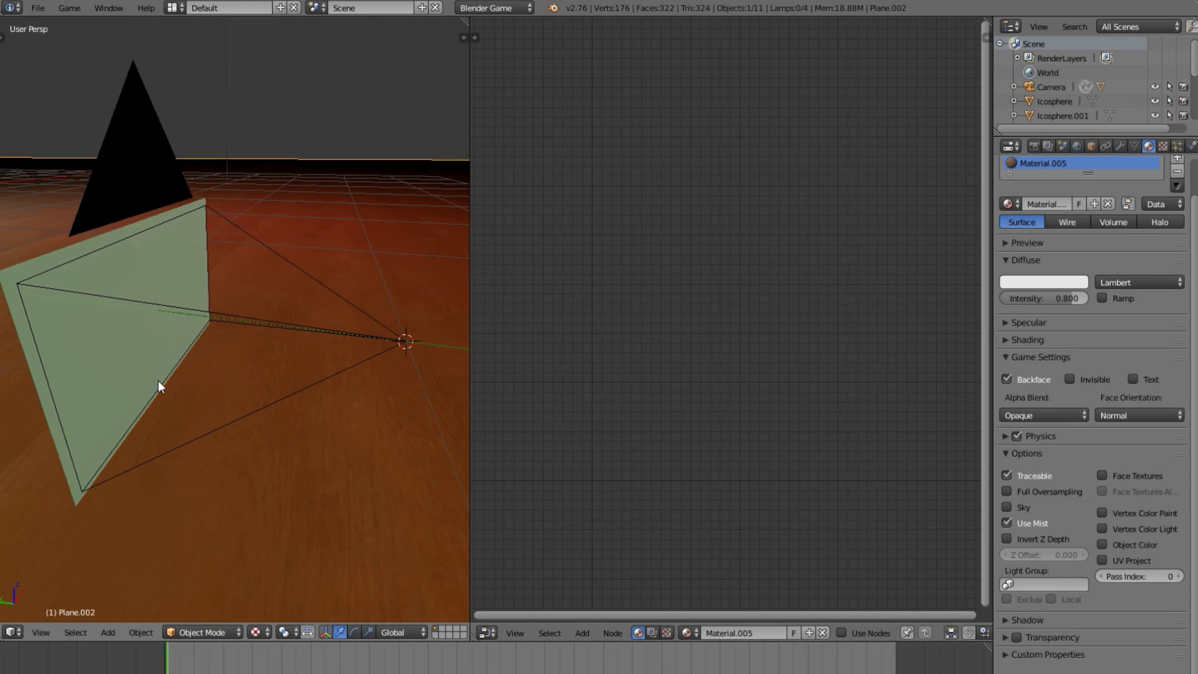
{"action": "right_click", "coordinate": [129, 418]}
{"action": "middle_click_drag", "start_coordinate": [130, 418], "coordinate": [11, 346]}
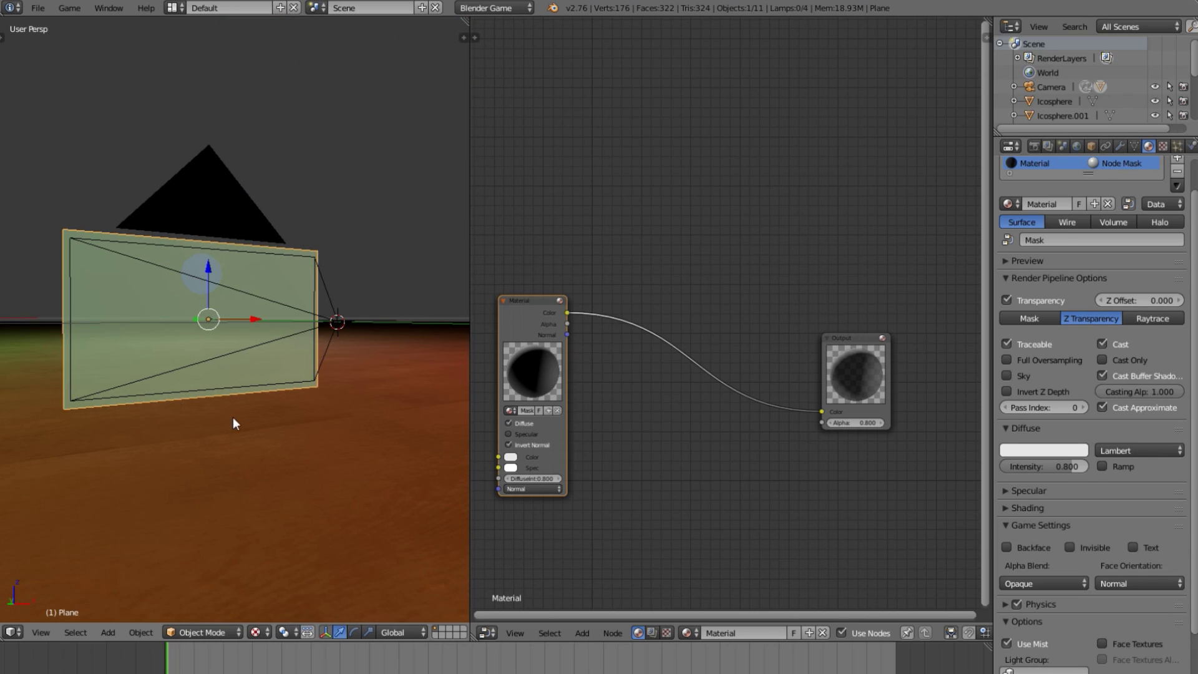
{"action": "key", "text": "ctrl+a"}
{"action": "left_click", "coordinate": [259, 306]}
{"action": "right_click", "coordinate": [204, 267]}
{"action": "right_click", "coordinate": [93, 262]}
Switch to the camera view and test-run the game with the mask plane
{"action": "left_click", "coordinate": [50, 631]}
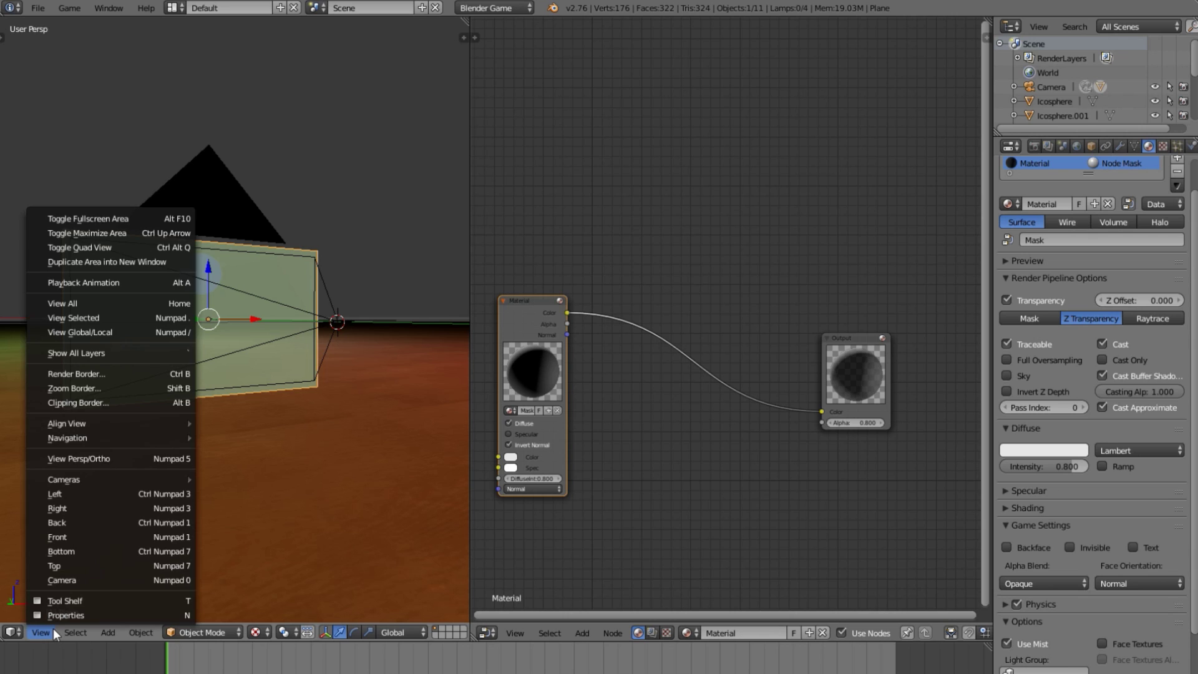
{"action": "left_click", "coordinate": [63, 574]}
{"action": "key", "text": "p"}
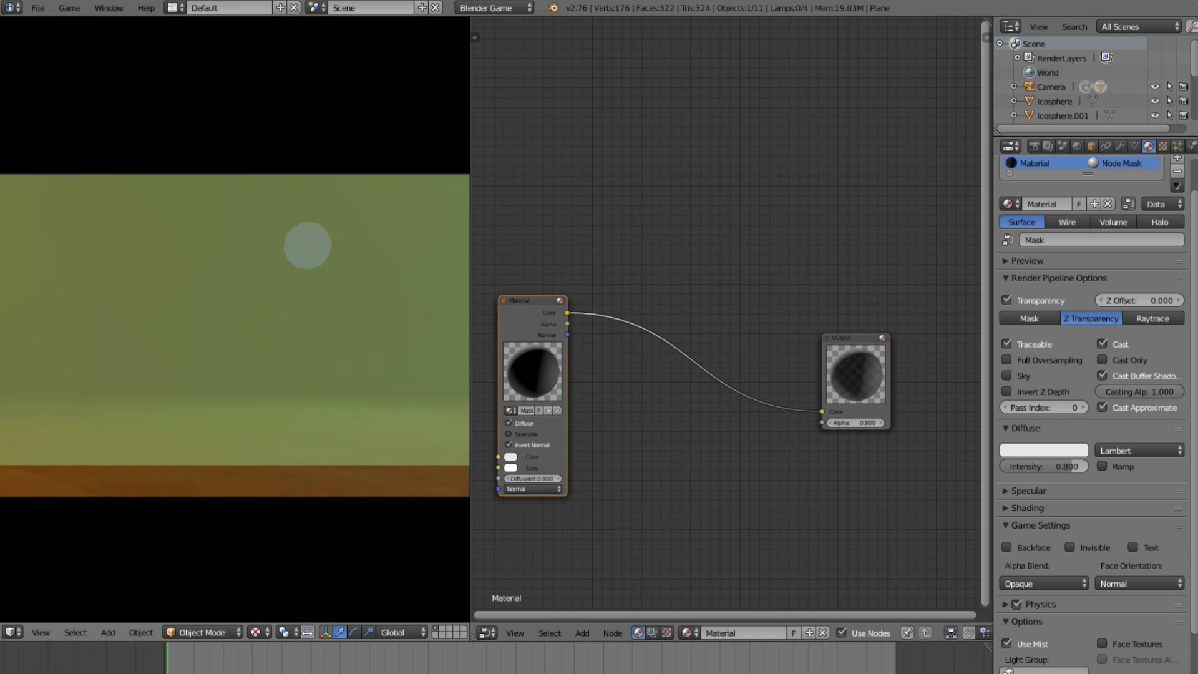
{"action": "key", "text": "Escape"}
Scale the mask plane up slightly beyond the camera frame and test-run the game from the camera and from the side
{"action": "key", "text": "s"}
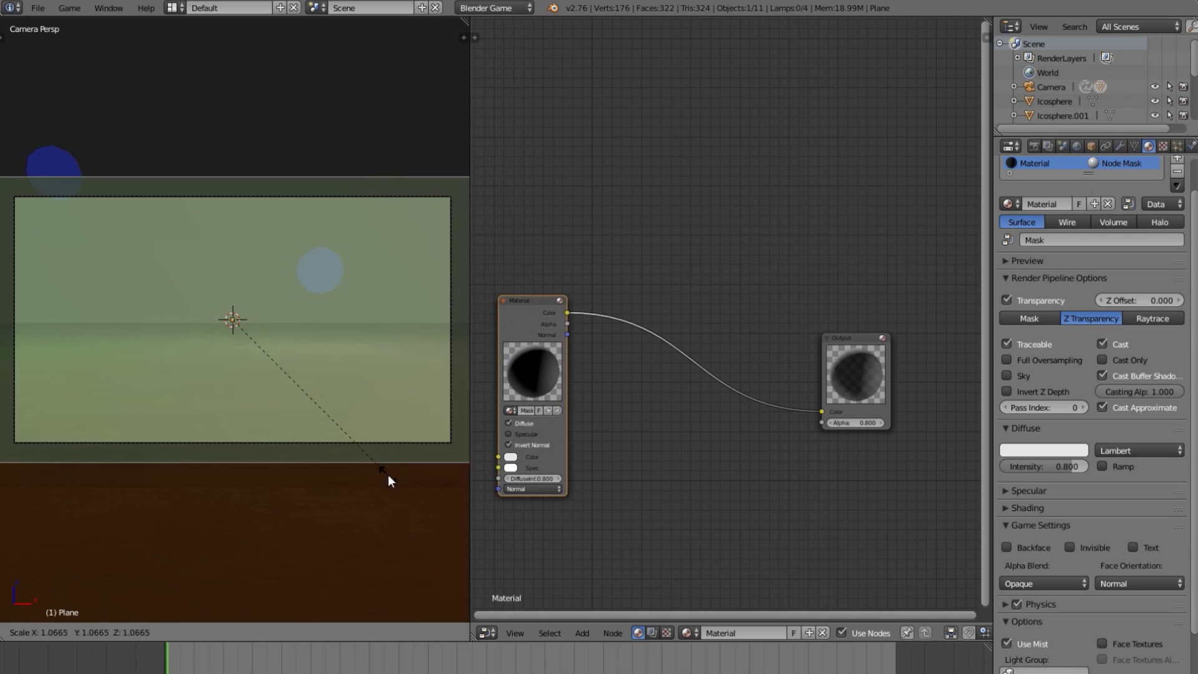
{"action": "key", "text": "Escape"}
{"action": "key", "text": "p"}
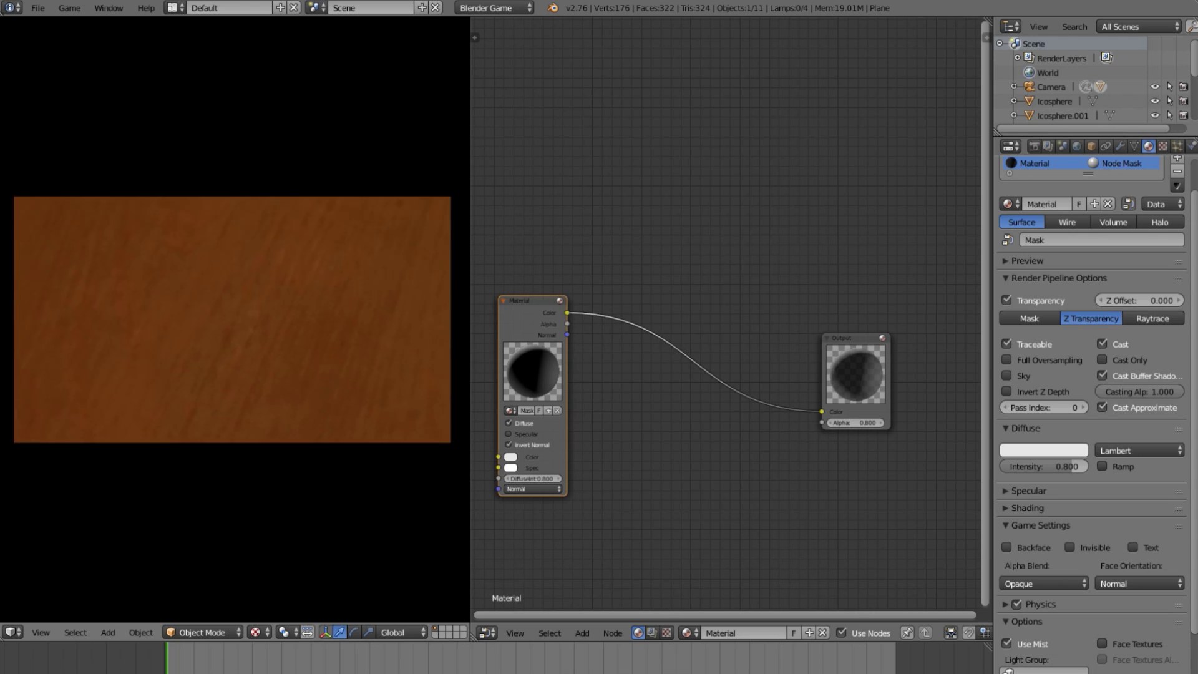
{"action": "key", "text": "Escape"}
{"action": "middle_click_drag", "start_coordinate": [114, 298], "coordinate": [305, 352]}
{"action": "scroll", "coordinate": [305, 352], "scroll_direction": "down", "scroll_amount": 3}
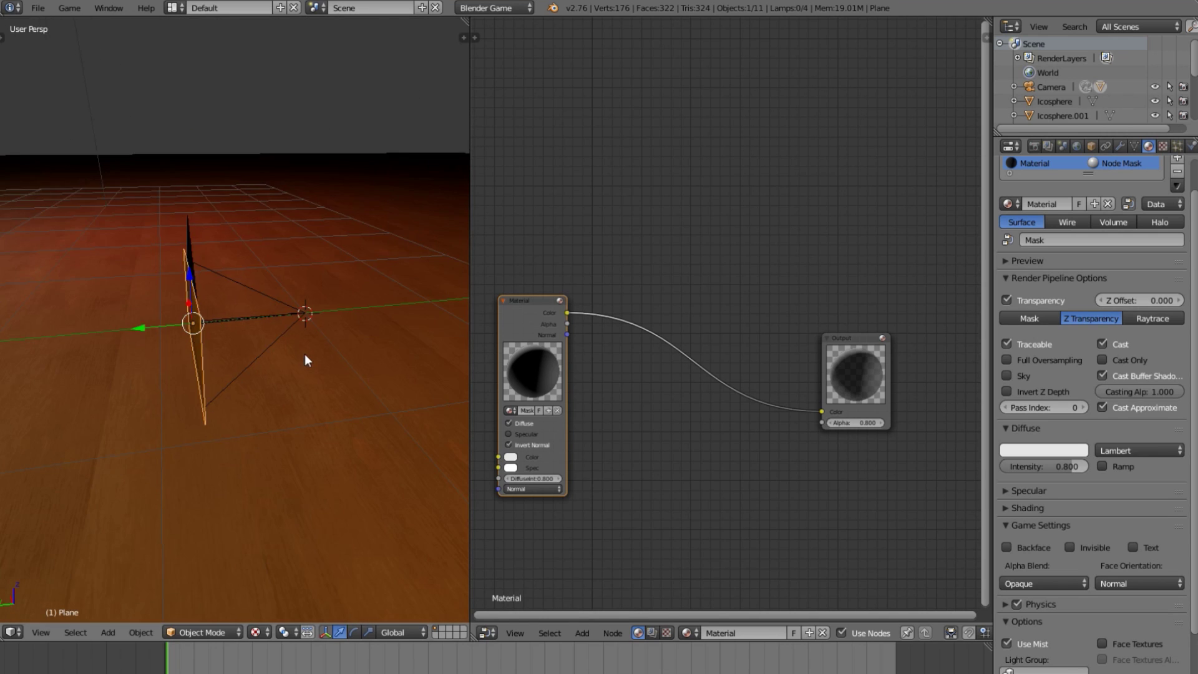
{"action": "key", "text": "p"}
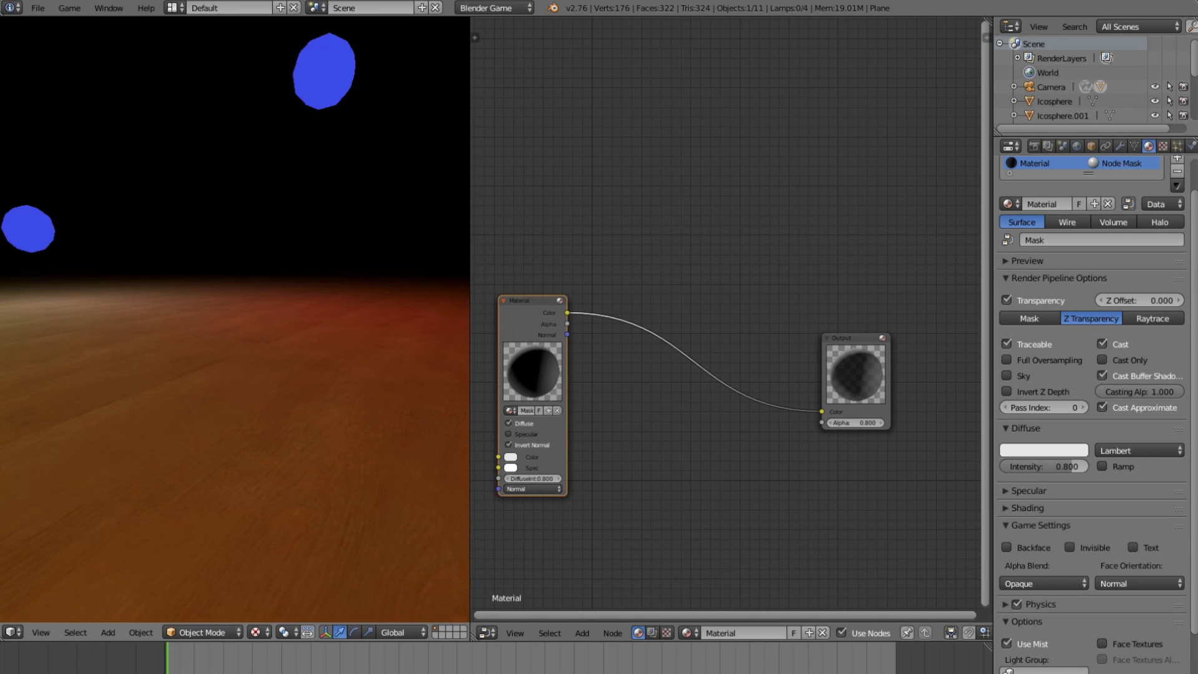
{"action": "key", "text": "Escape"}
Move the mask plane closer to the camera along the global Y axis and scale it down to match the camera's view cone
{"action": "middle_click_drag", "start_coordinate": [227, 269], "coordinate": [139, 339]}
{"action": "key", "text": "g"}
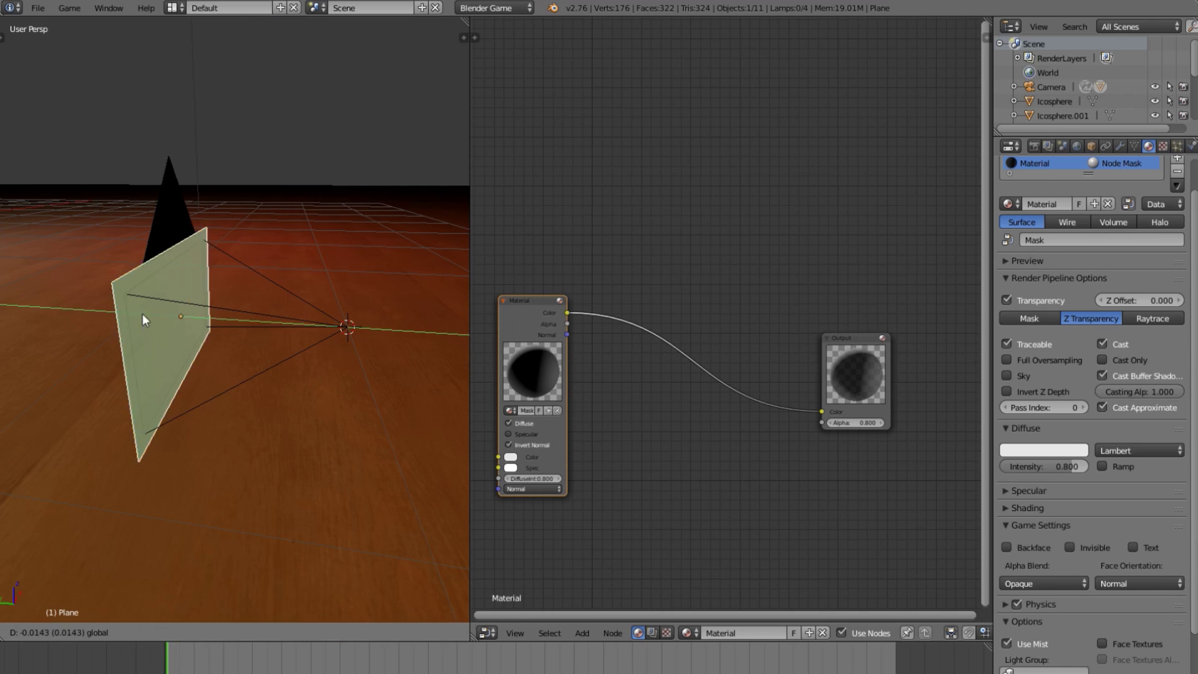
{"action": "left_click", "coordinate": [220, 330]}
{"action": "middle_click_drag", "start_coordinate": [219, 330], "coordinate": [405, 503]}
{"action": "key", "text": "s"}
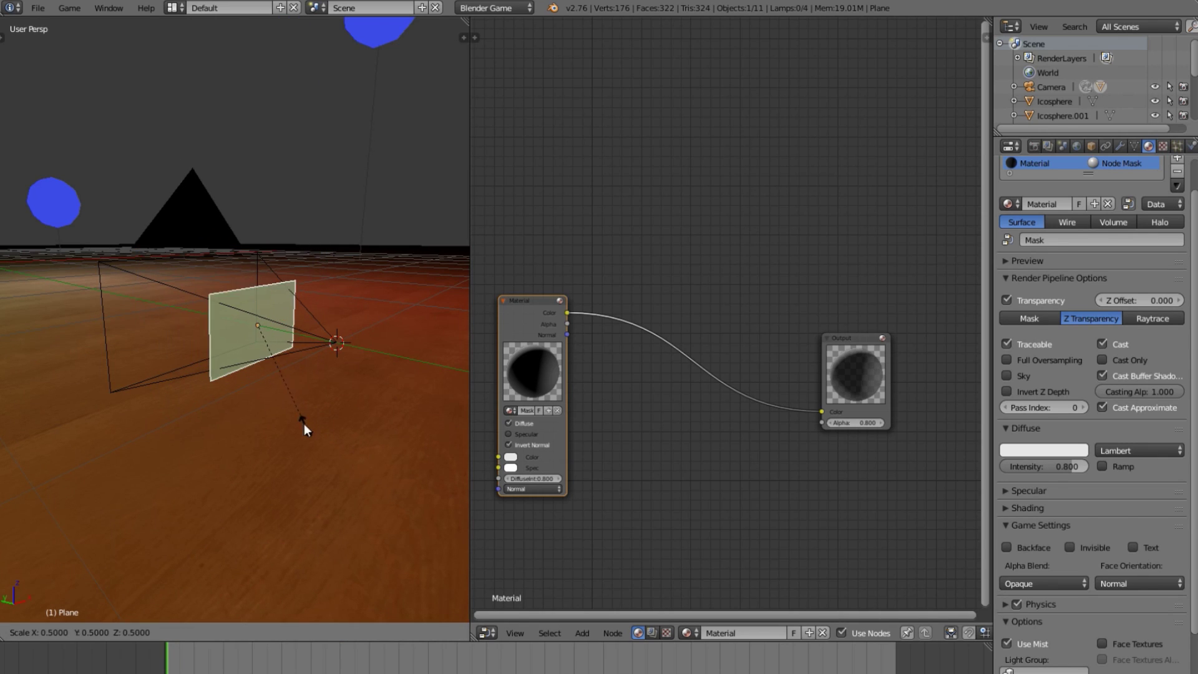
{"action": "left_click", "coordinate": [299, 413]}
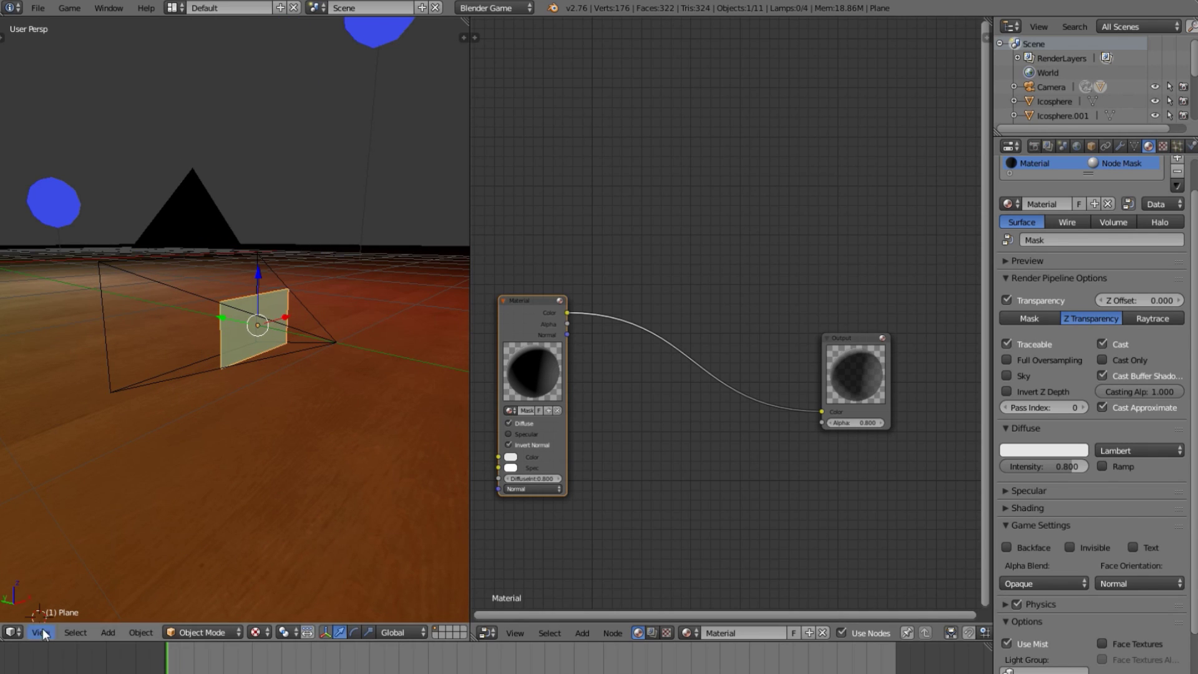
Scale the mask plane in the camera view until it slightly overlaps the camera frame, and test-run the game
{"action": "left_click", "coordinate": [41, 633]}
{"action": "left_click", "coordinate": [69, 574]}
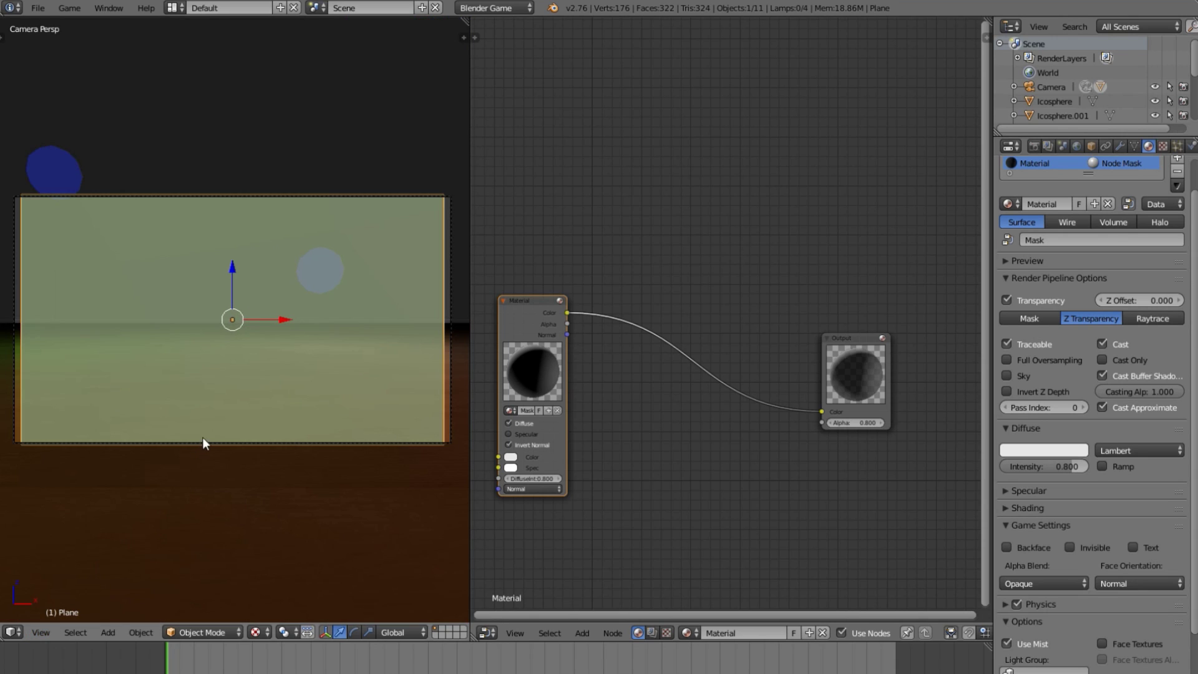
{"action": "key", "text": "s"}
{"action": "left_click", "coordinate": [420, 530]}
{"action": "key", "text": "p"}
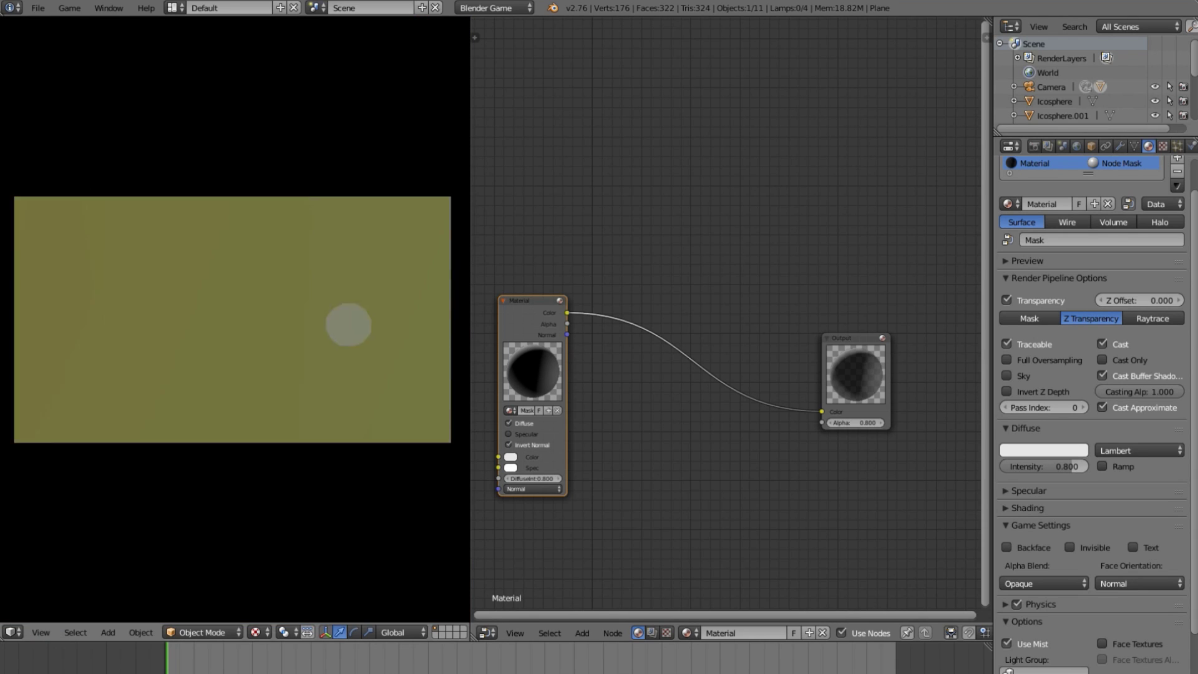
{"action": "key", "text": "Escape"}
Add a cube and move it along the Y axis so that it encloses the camera and mask plane
{"action": "middle_click_drag", "start_coordinate": [205, 321], "coordinate": [348, 363]}
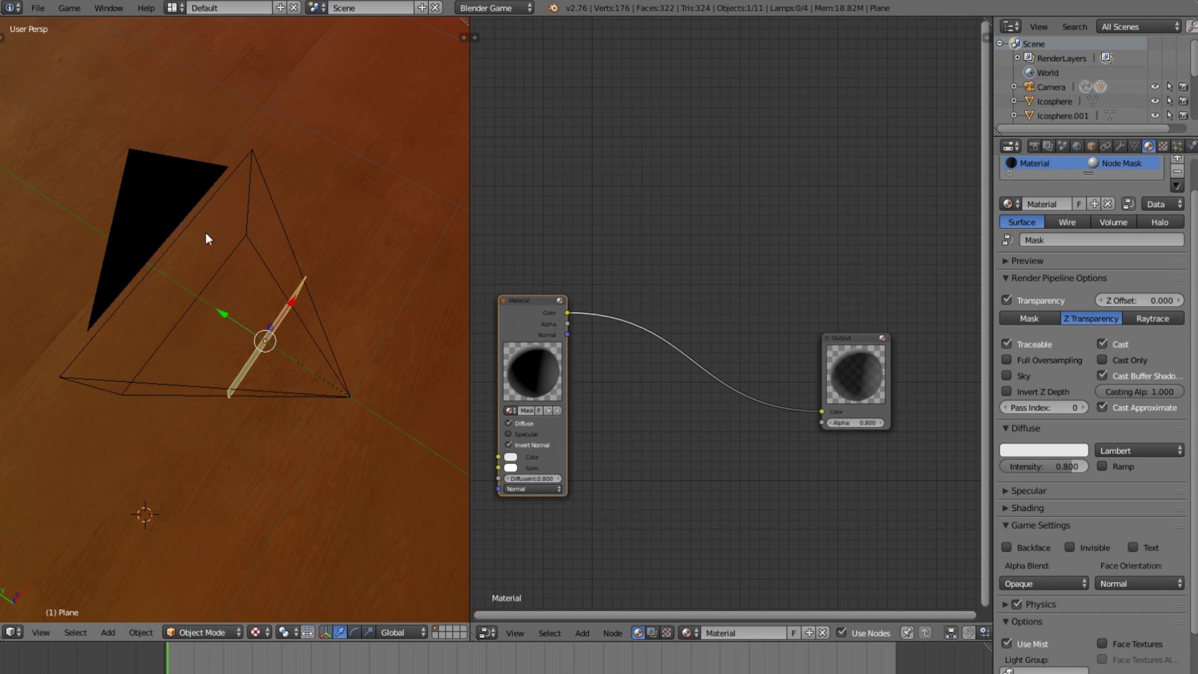
{"action": "middle_click_drag", "start_coordinate": [320, 358], "coordinate": [324, 285]}
{"action": "middle_click_drag", "start_coordinate": [178, 308], "coordinate": [148, 346]}
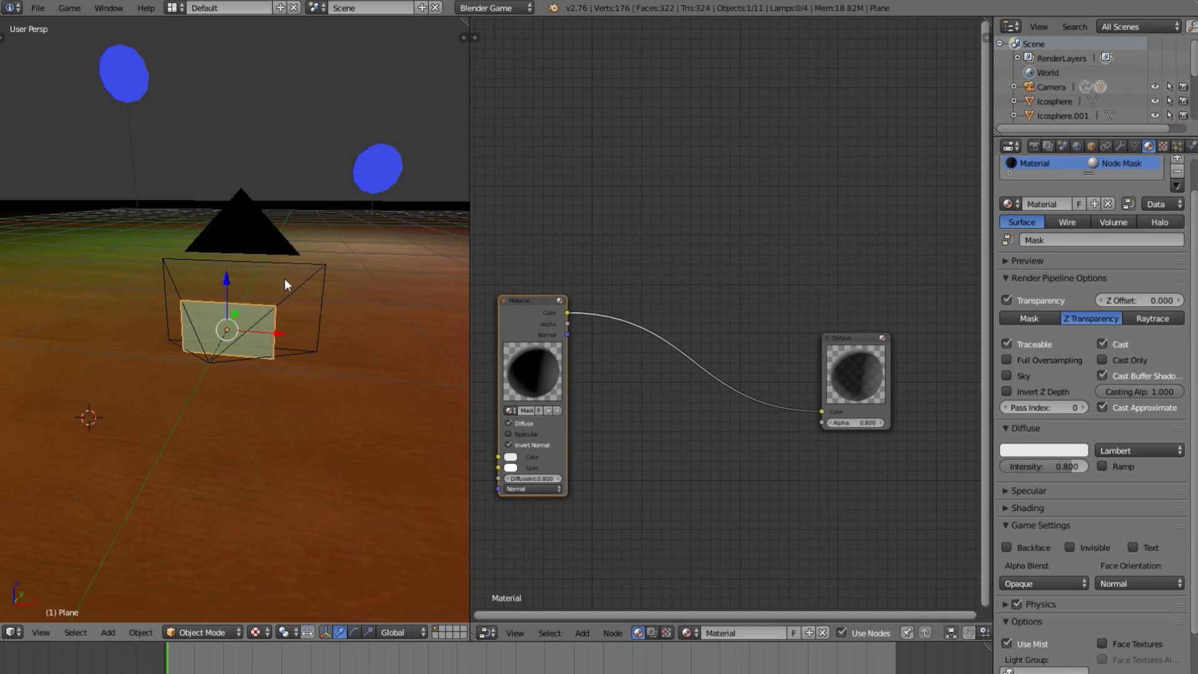
{"action": "middle_click_drag", "start_coordinate": [259, 261], "coordinate": [314, 264]}
{"action": "key", "text": "shift+a"}
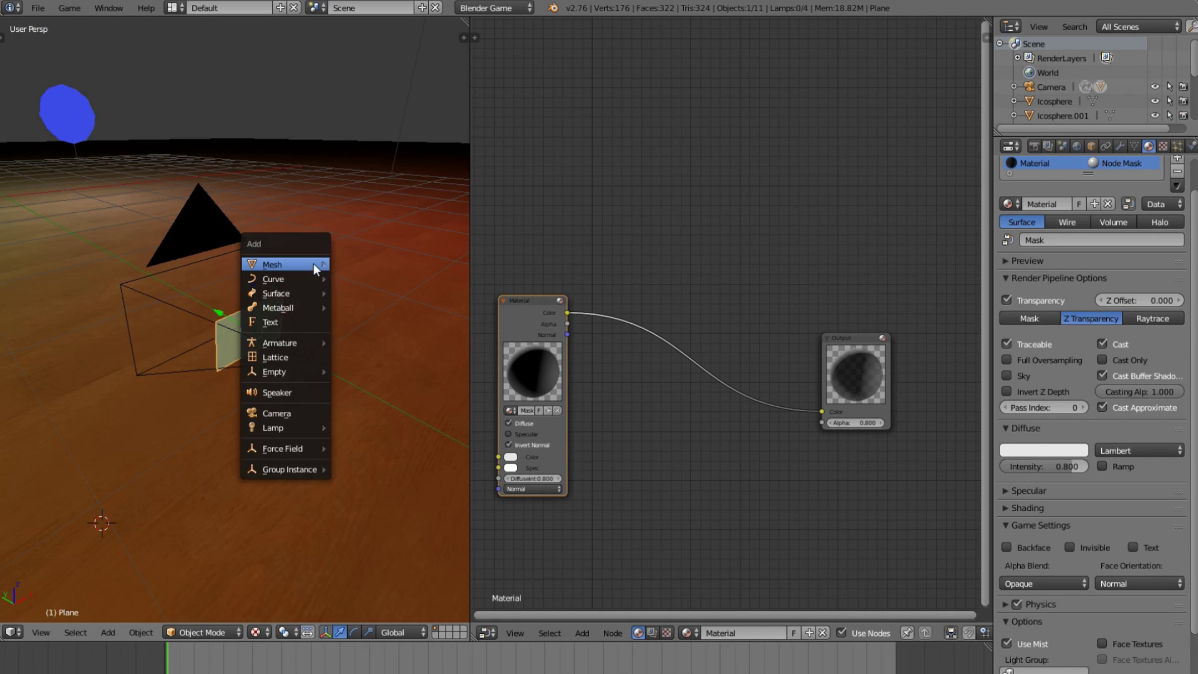
{"action": "mouse_move", "coordinate": [313, 263]}
{"action": "left_click", "coordinate": [365, 276]}
{"action": "middle_click_drag", "start_coordinate": [312, 388], "coordinate": [95, 259]}
{"action": "scroll", "coordinate": [38, 293], "scroll_direction": "down", "scroll_amount": 4}
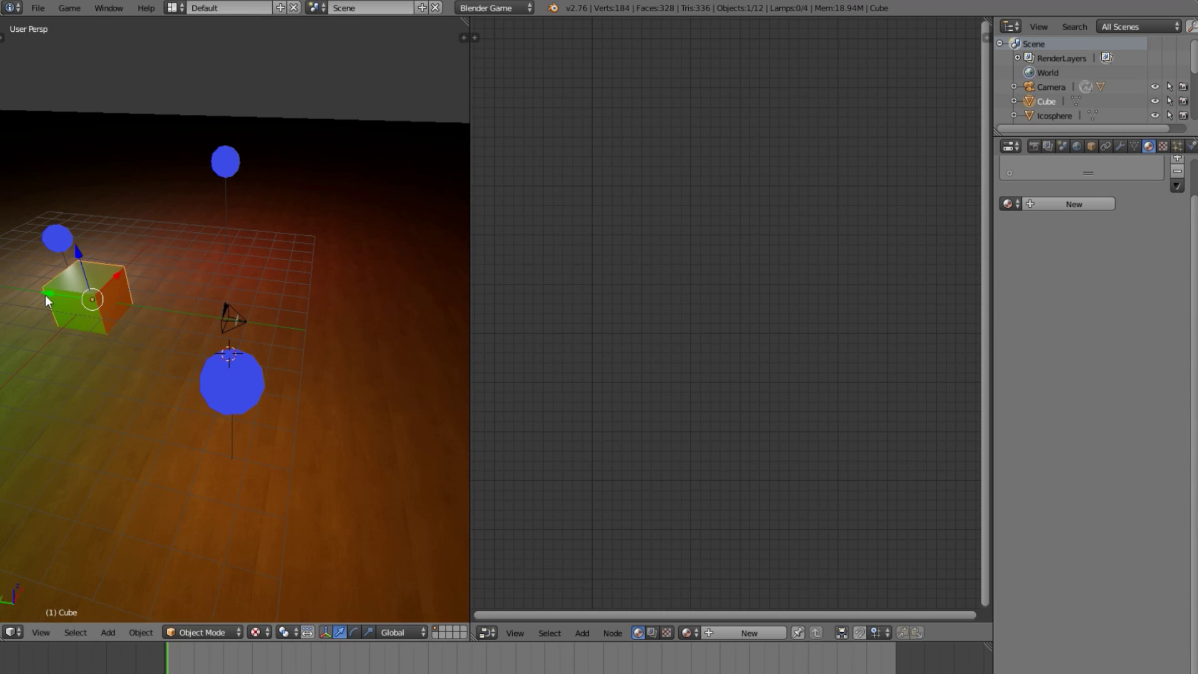
{"action": "key", "text": "g"}
{"action": "key", "text": "y"}
{"action": "left_click", "coordinate": [187, 341]}
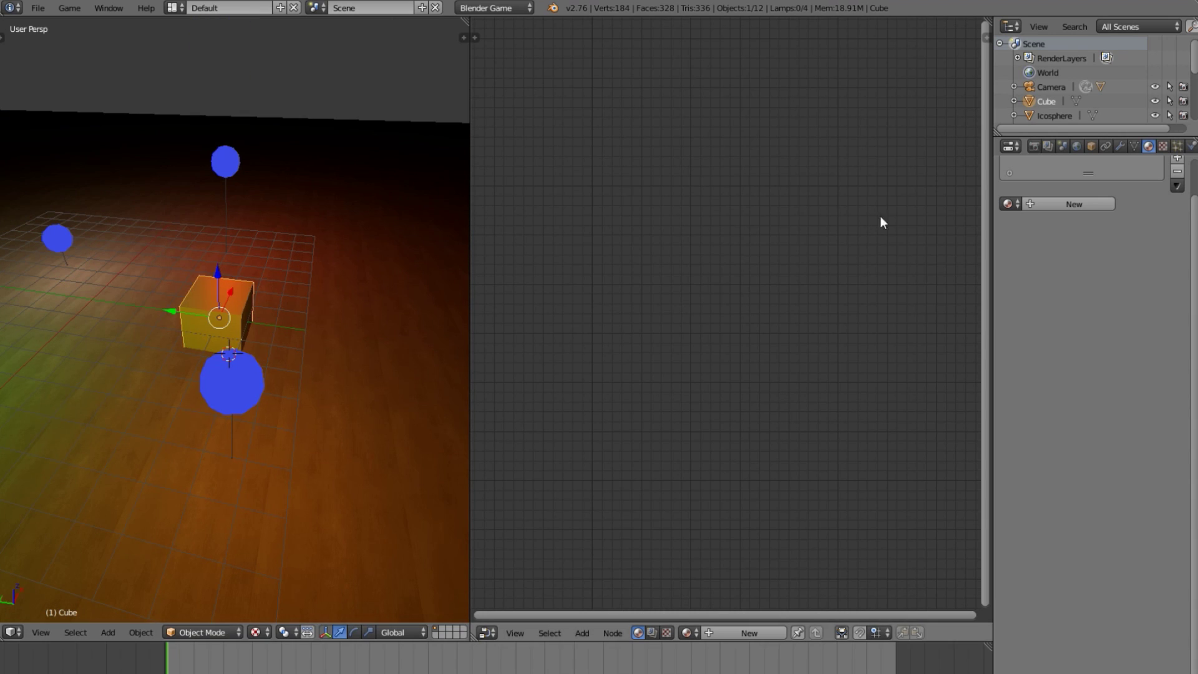
Give the cube a new material and turn off Cast Buffer Shadows in its shadow settings
{"action": "left_click", "coordinate": [1069, 203]}
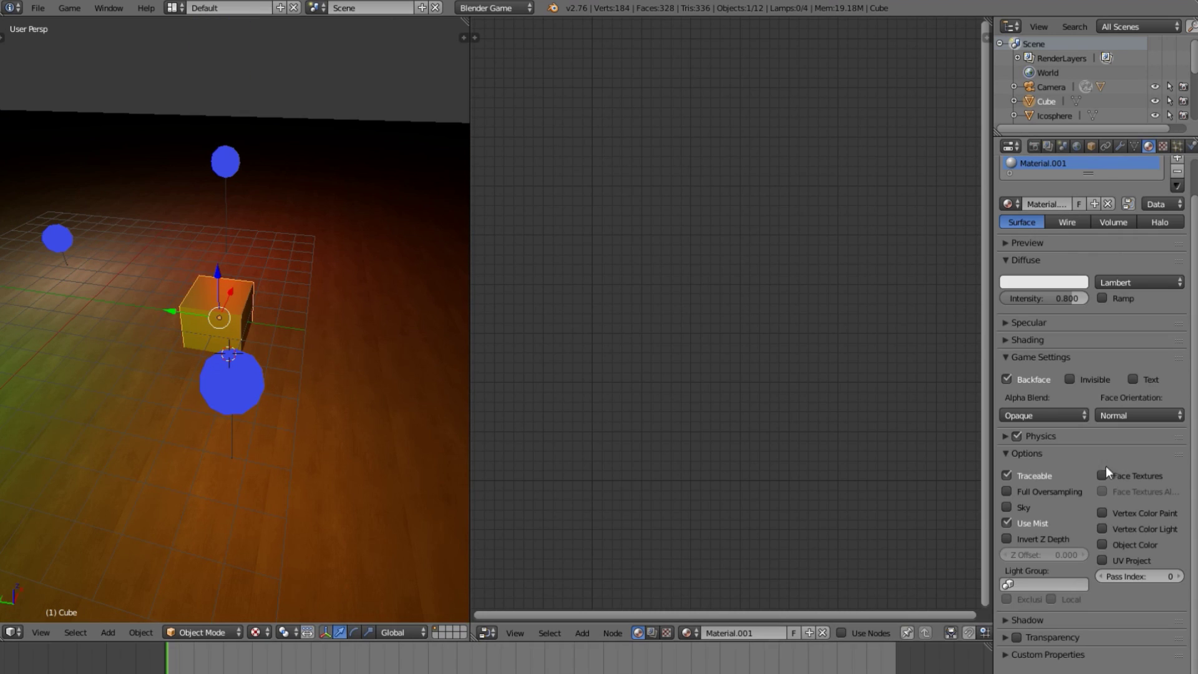
{"action": "left_click", "coordinate": [1023, 620]}
{"action": "scroll", "coordinate": [1016, 618], "scroll_direction": "down", "scroll_amount": 2}
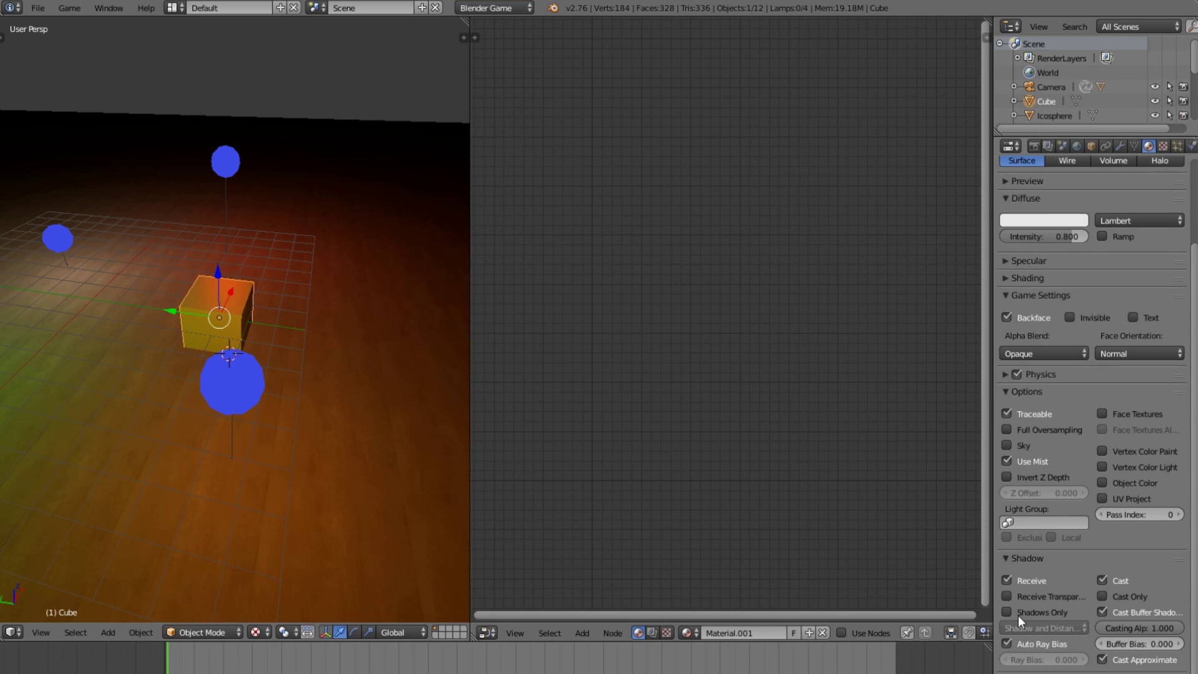
{"action": "left_click", "coordinate": [1104, 611]}
{"action": "left_click", "coordinate": [1103, 612]}
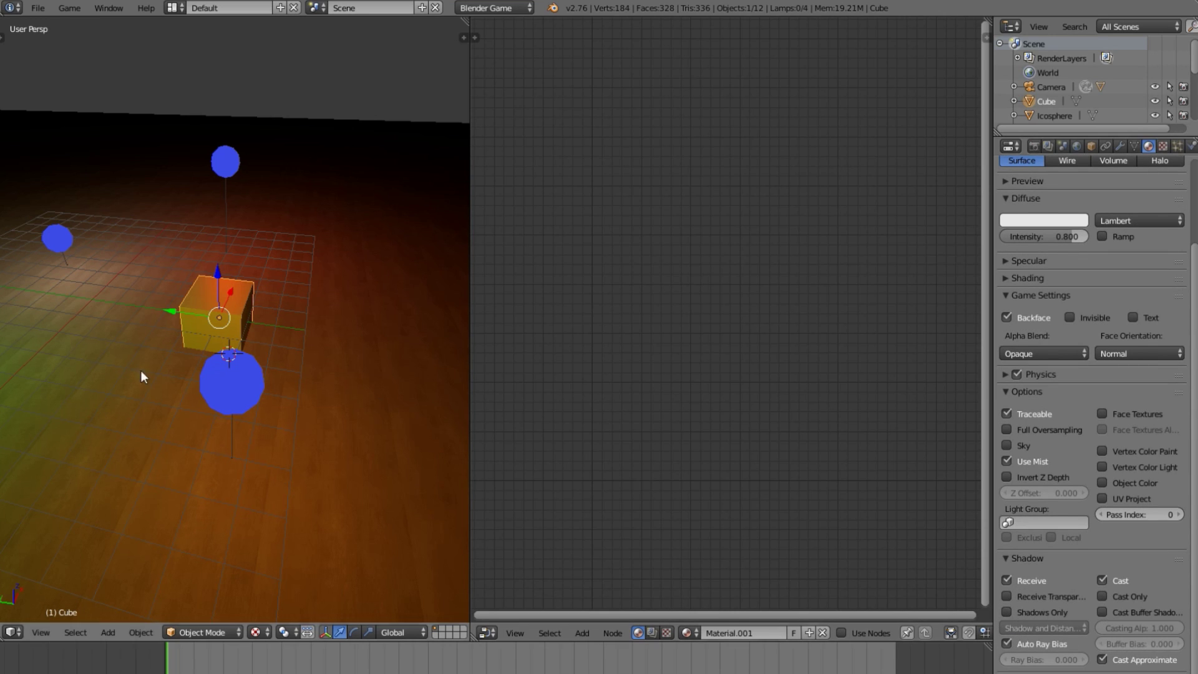
Inspect the inside of the cube around the camera and delete the cube
{"action": "scroll", "coordinate": [206, 374], "scroll_direction": "up", "scroll_amount": 4}
{"action": "middle_click_drag", "start_coordinate": [271, 386], "coordinate": [233, 316]}
{"action": "scroll", "coordinate": [234, 317], "scroll_direction": "up", "scroll_amount": 4}
{"action": "middle_click_drag", "start_coordinate": [80, 256], "coordinate": [107, 211]}
{"action": "key", "text": "x"}
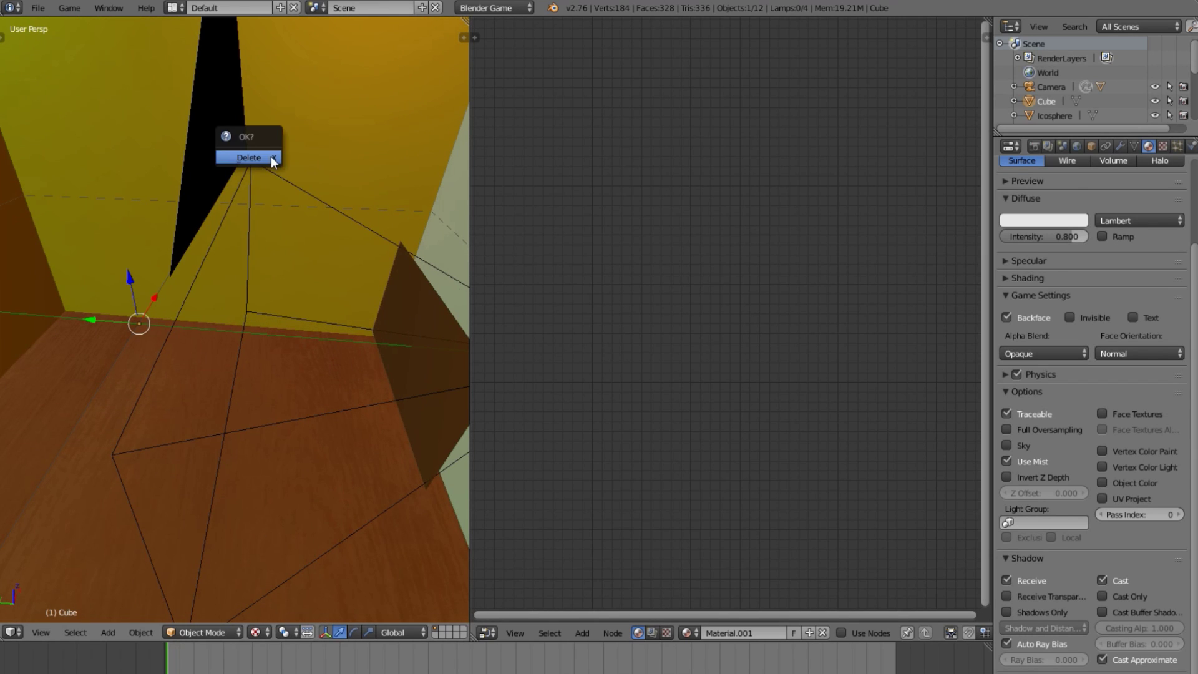
{"action": "left_click", "coordinate": [267, 156]}
{"action": "scroll", "coordinate": [283, 182], "scroll_direction": "down", "scroll_amount": 4}
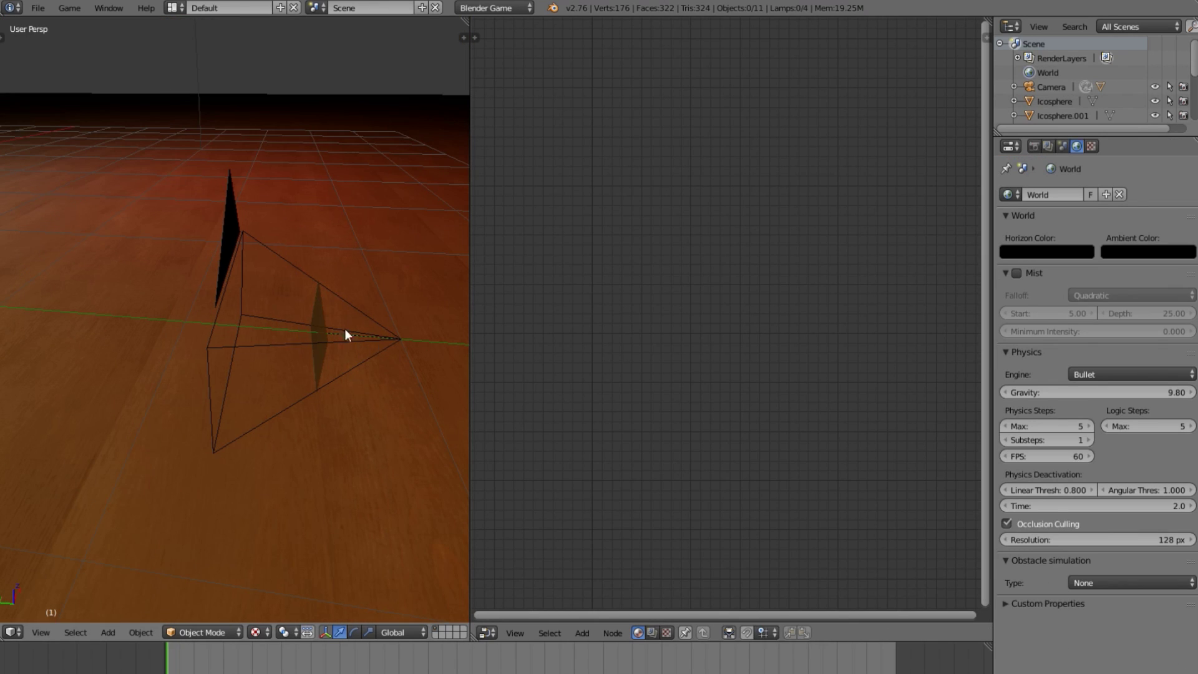
Select the mask plane, review its material's shadow settings and return to the camera view
{"action": "right_click", "coordinate": [319, 326]}
{"action": "scroll", "coordinate": [1096, 387], "scroll_direction": "down", "scroll_amount": 3}
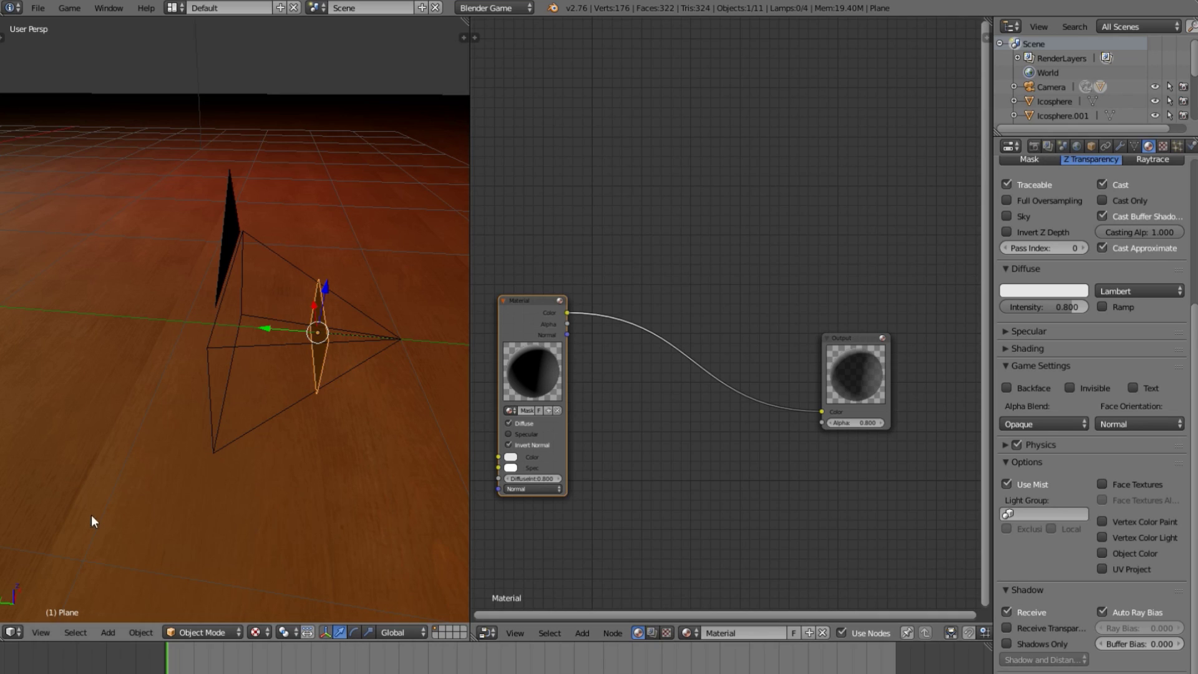
{"action": "left_click", "coordinate": [40, 632]}
{"action": "left_click", "coordinate": [77, 579]}
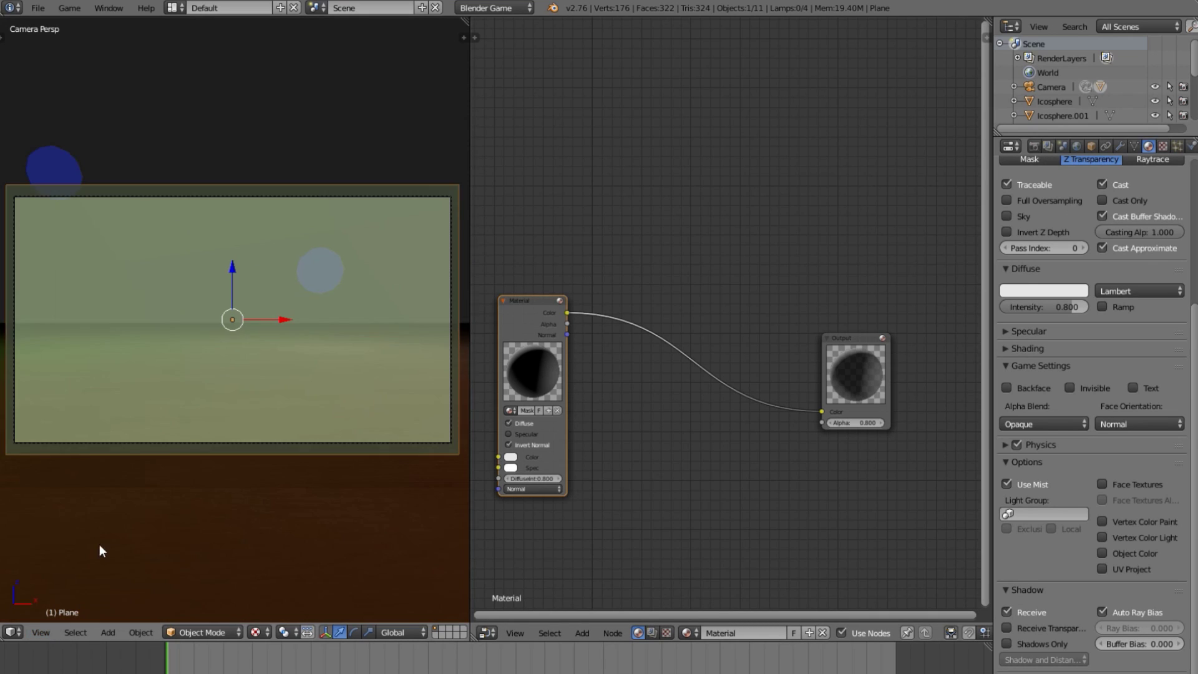
Widen the 3D view and move the Material node closer to the Output node
{"action": "left_click_drag", "start_coordinate": [469, 476], "coordinate": [556, 476]}
{"action": "middle_click_drag", "start_coordinate": [617, 377], "coordinate": [648, 374]}
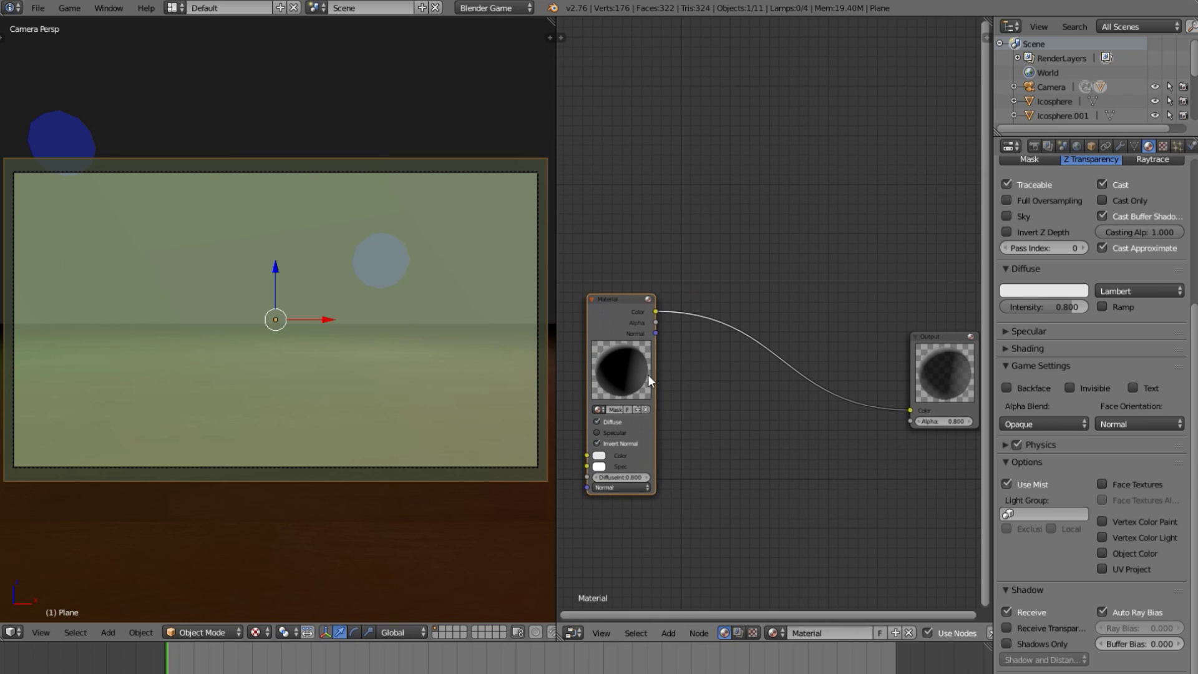
{"action": "left_click_drag", "start_coordinate": [646, 373], "coordinate": [755, 371]}
Test-run the game through the camera and from an outside view of the mask plane
{"action": "key", "text": "p"}
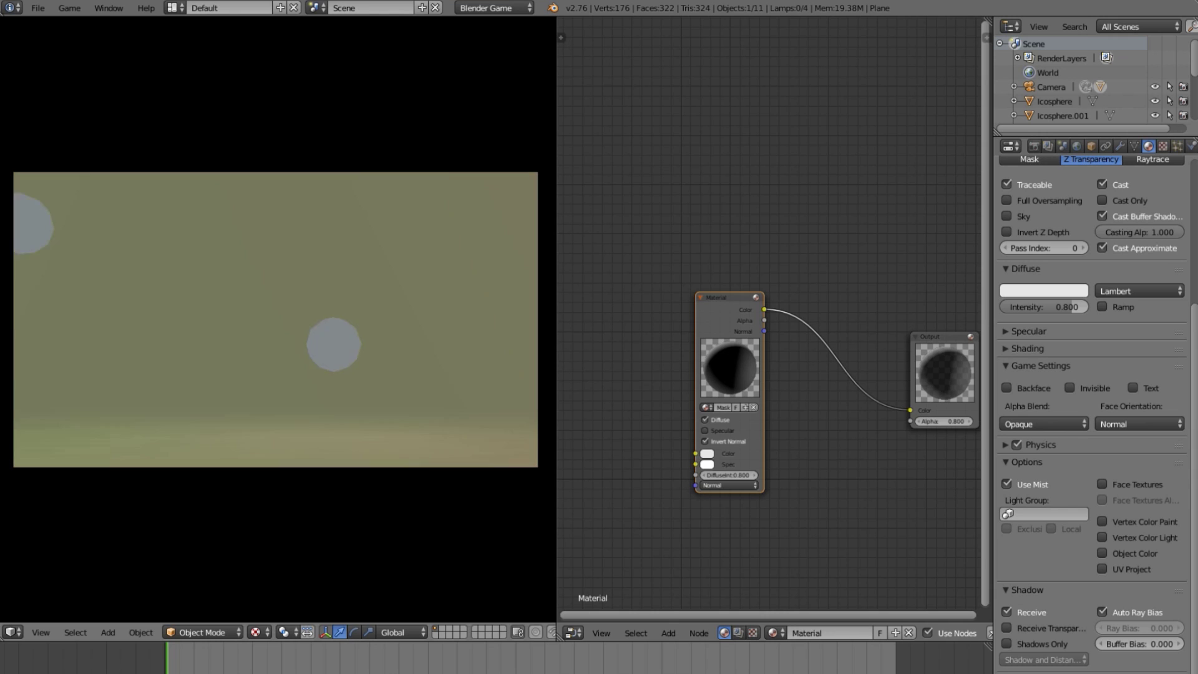
{"action": "key", "text": "Escape"}
{"action": "mouse_move", "coordinate": [263, 339]}
{"action": "middle_mouse_down"}
{"action": "mouse_move", "coordinate": [363, 398]}
{"action": "mouse_move", "coordinate": [264, 338]}
{"action": "middle_mouse_up"}
{"action": "key", "text": "p"}
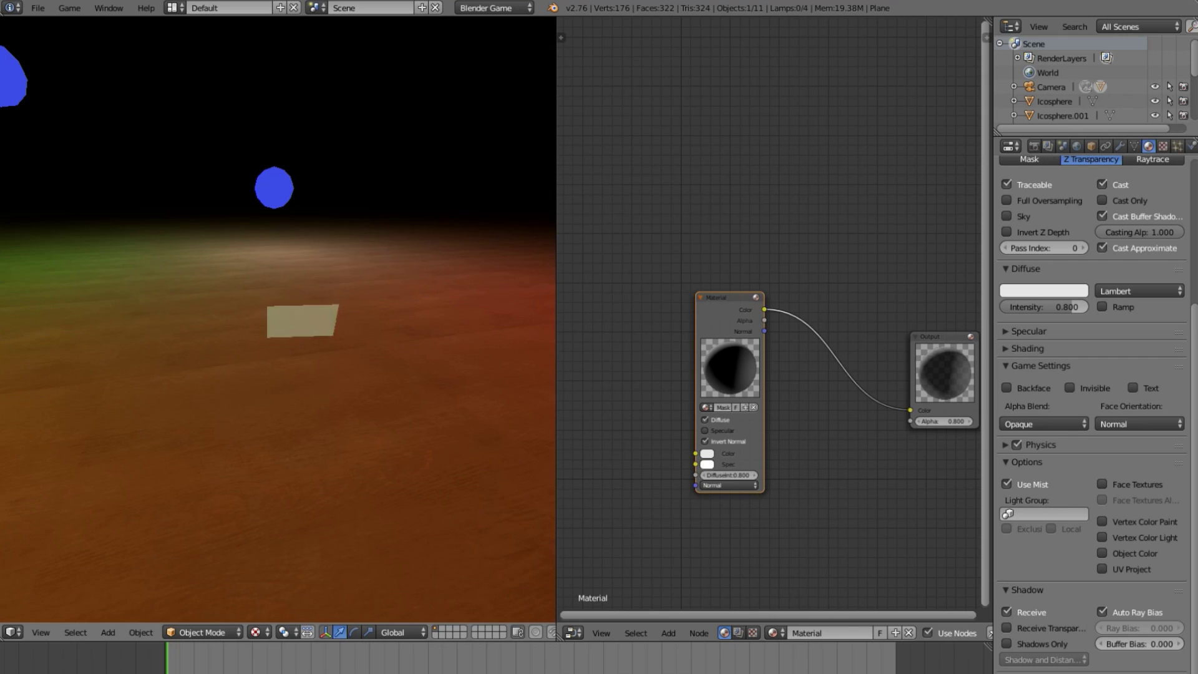
{"action": "key", "text": "Escape"}
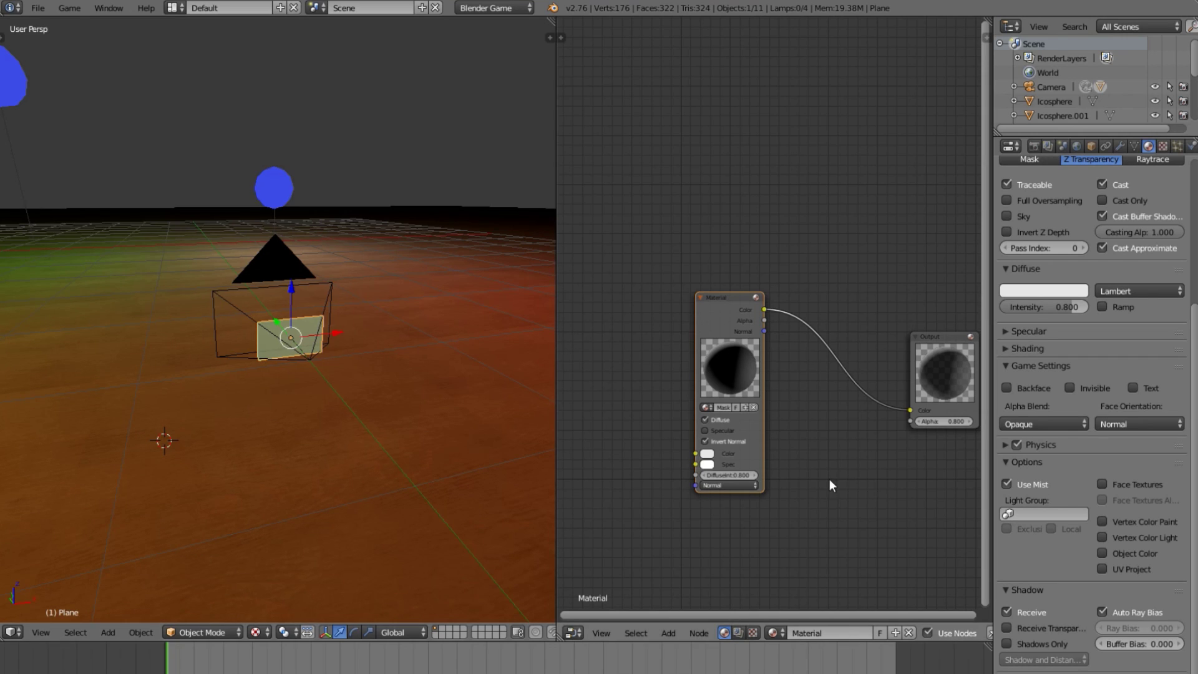
Move the Material node away from the Output node and insert a ColorRamp node into the Color link between them
{"action": "left_click_drag", "start_coordinate": [721, 339], "coordinate": [664, 381]}
{"action": "scroll", "coordinate": [679, 406], "scroll_direction": "up", "scroll_amount": 1}
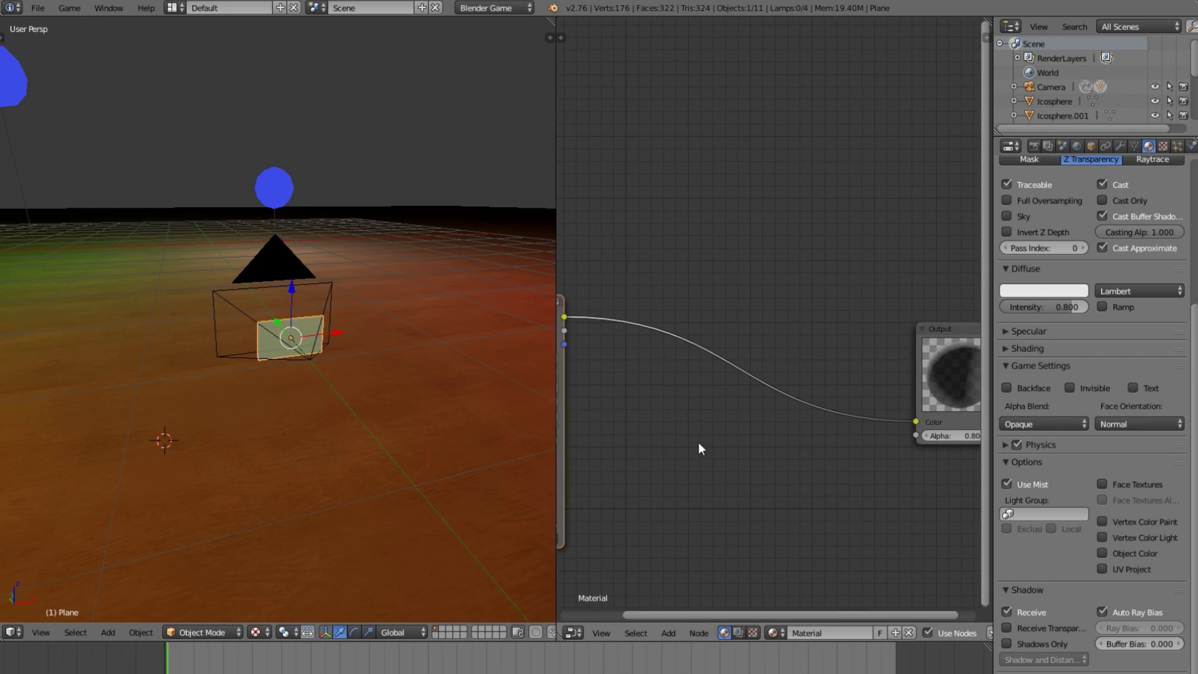
{"action": "key", "text": "shift+a"}
{"action": "mouse_move", "coordinate": [669, 500]}
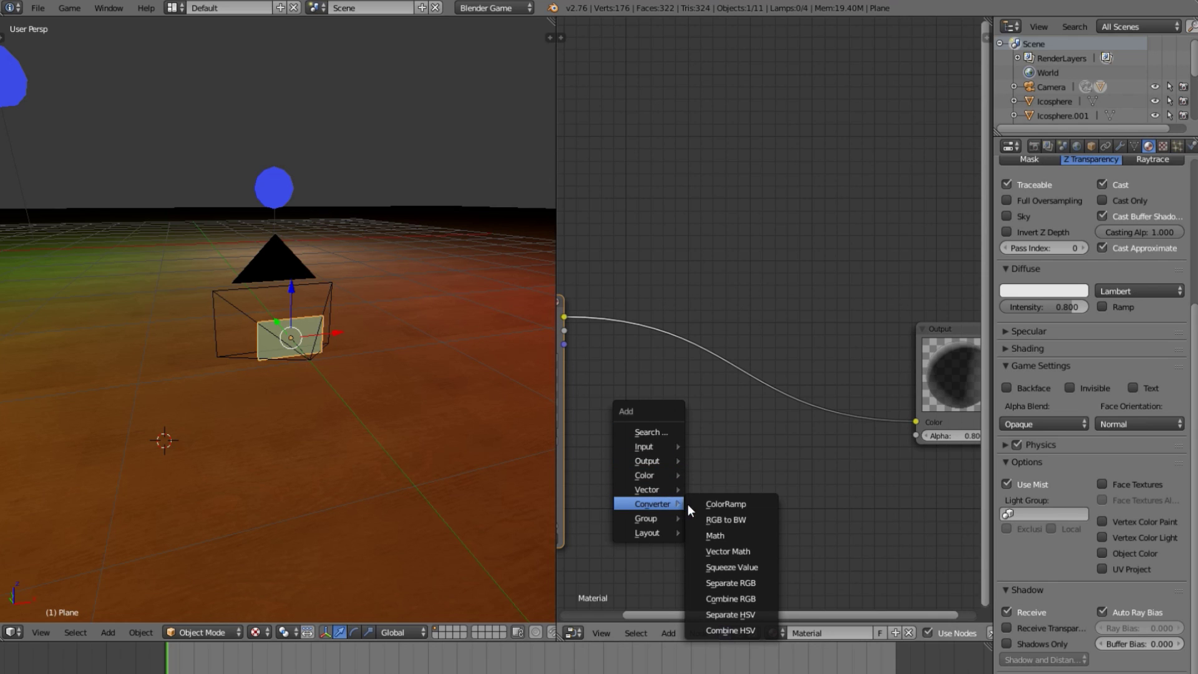
{"action": "left_click_drag", "start_coordinate": [646, 311], "coordinate": [630, 305]}
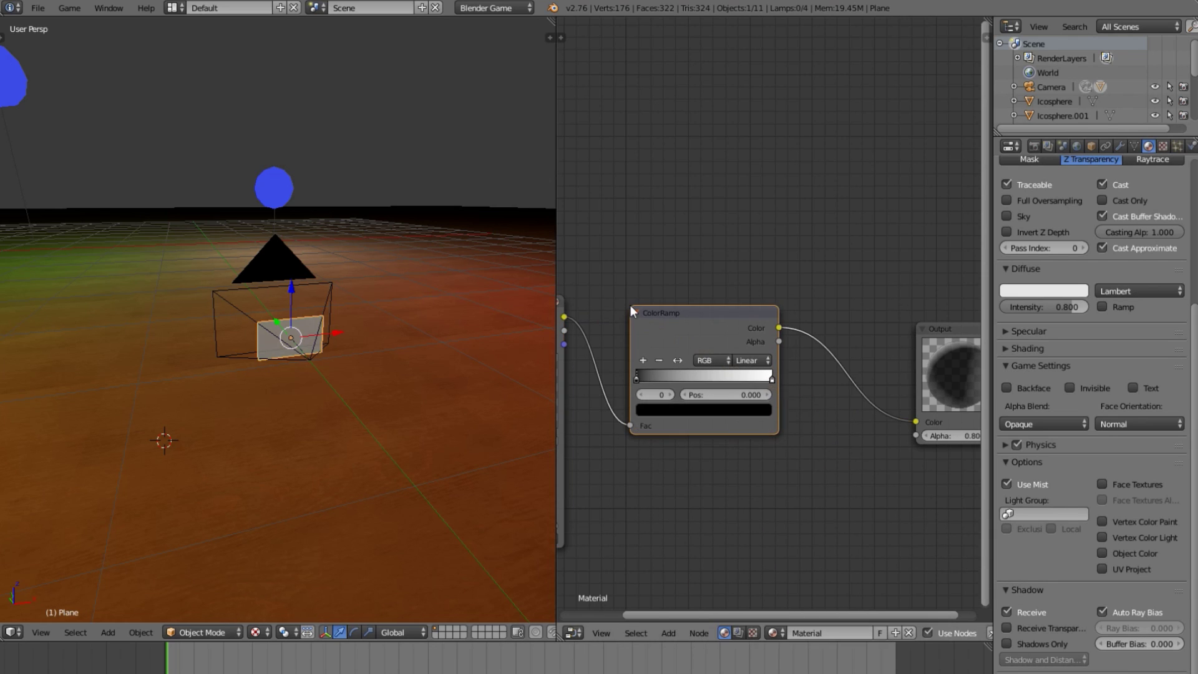
In the camera view, set the ColorRamp's black stop to about 0.168 and its white stop to about 0.609
{"action": "left_click", "coordinate": [40, 631]}
{"action": "left_click", "coordinate": [69, 579]}
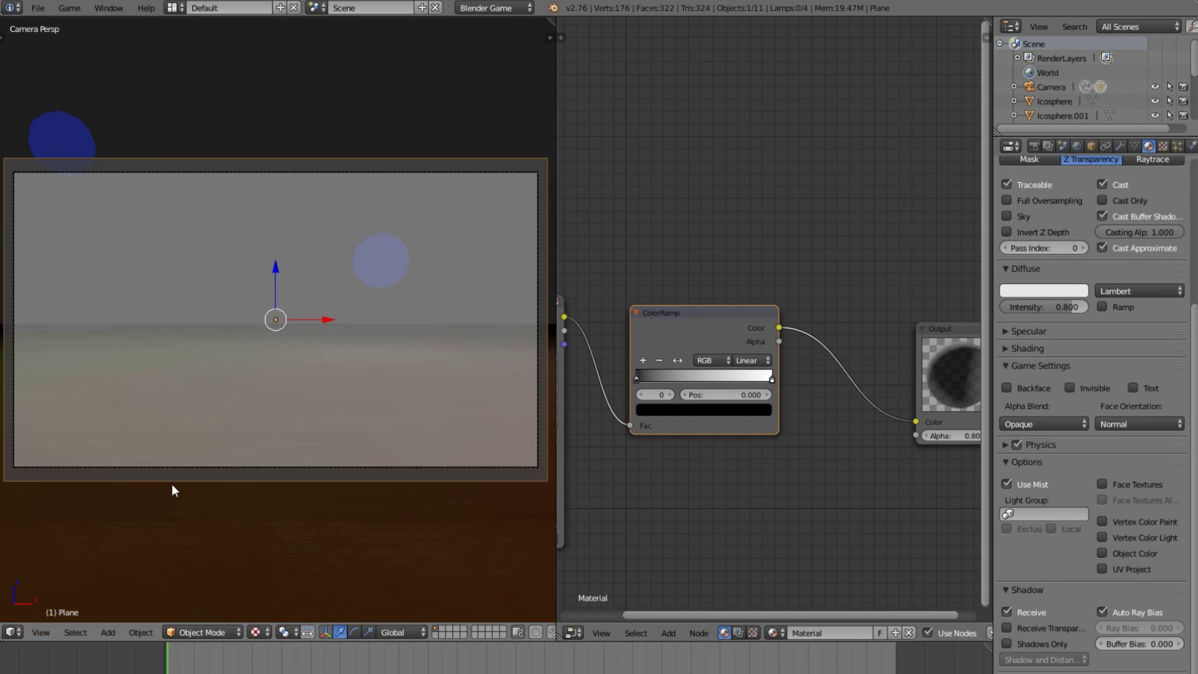
{"action": "left_click_drag", "start_coordinate": [639, 380], "coordinate": [661, 383]}
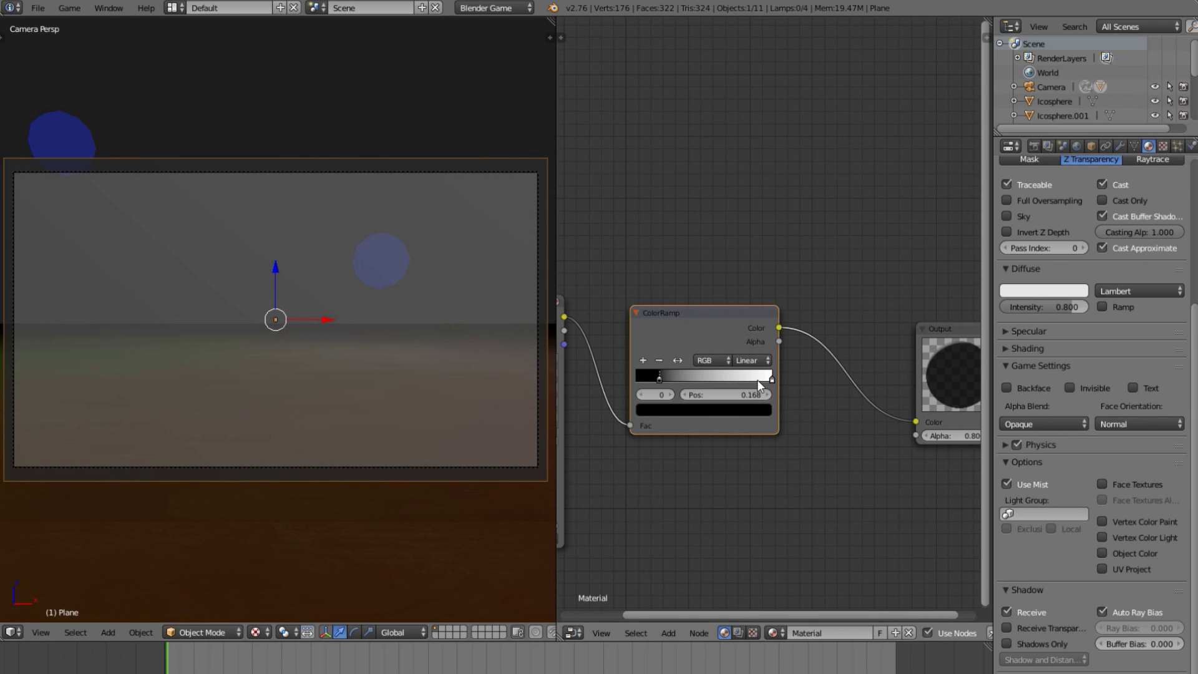
{"action": "left_click_drag", "start_coordinate": [770, 377], "coordinate": [733, 380]}
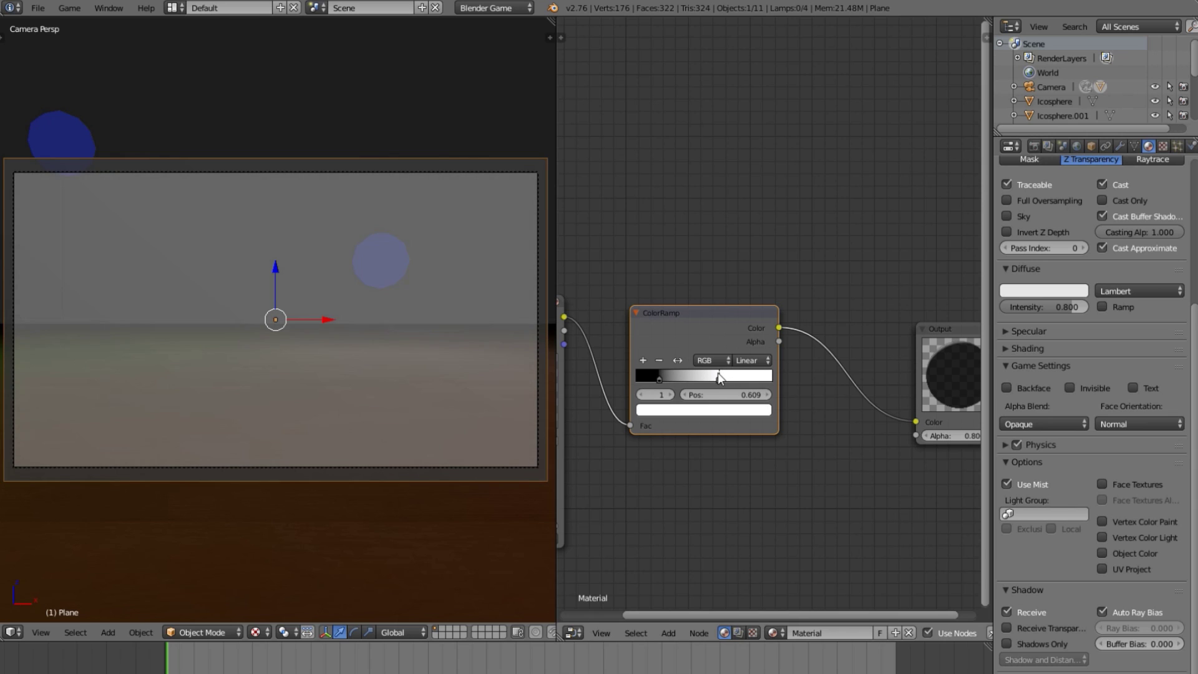
Test-run the game with the adjusted ColorRamp, look at the mask plane from outside, and return to the camera view
{"action": "key", "text": "p"}
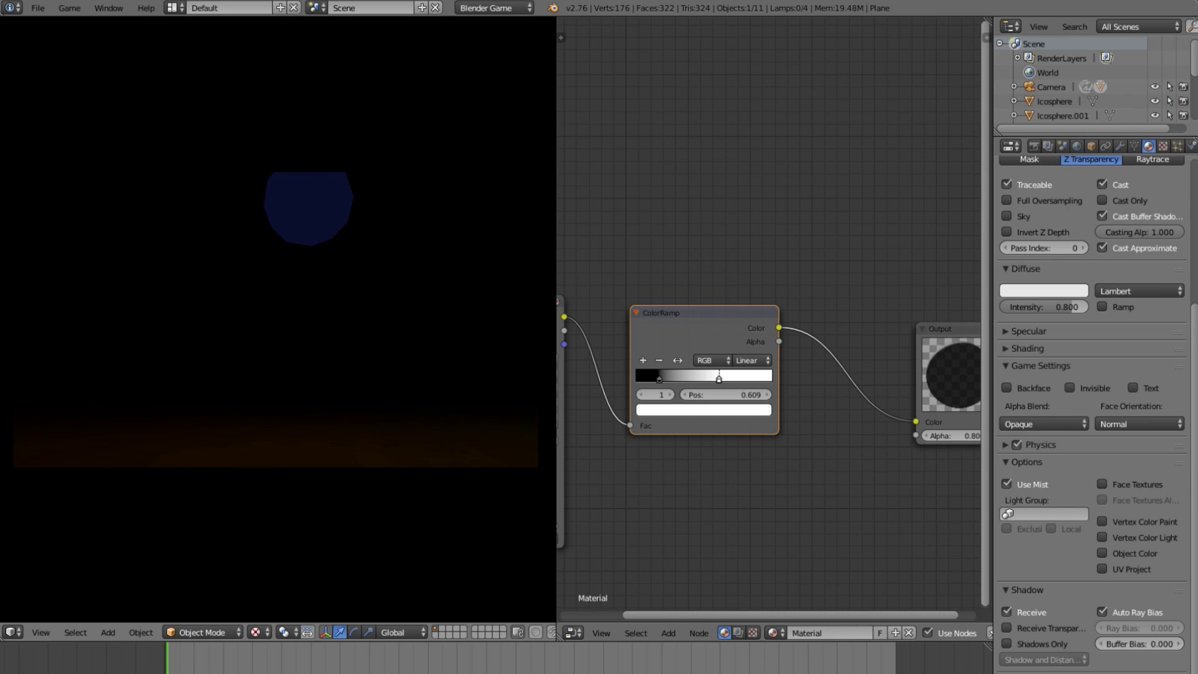
{"action": "key", "text": "Escape"}
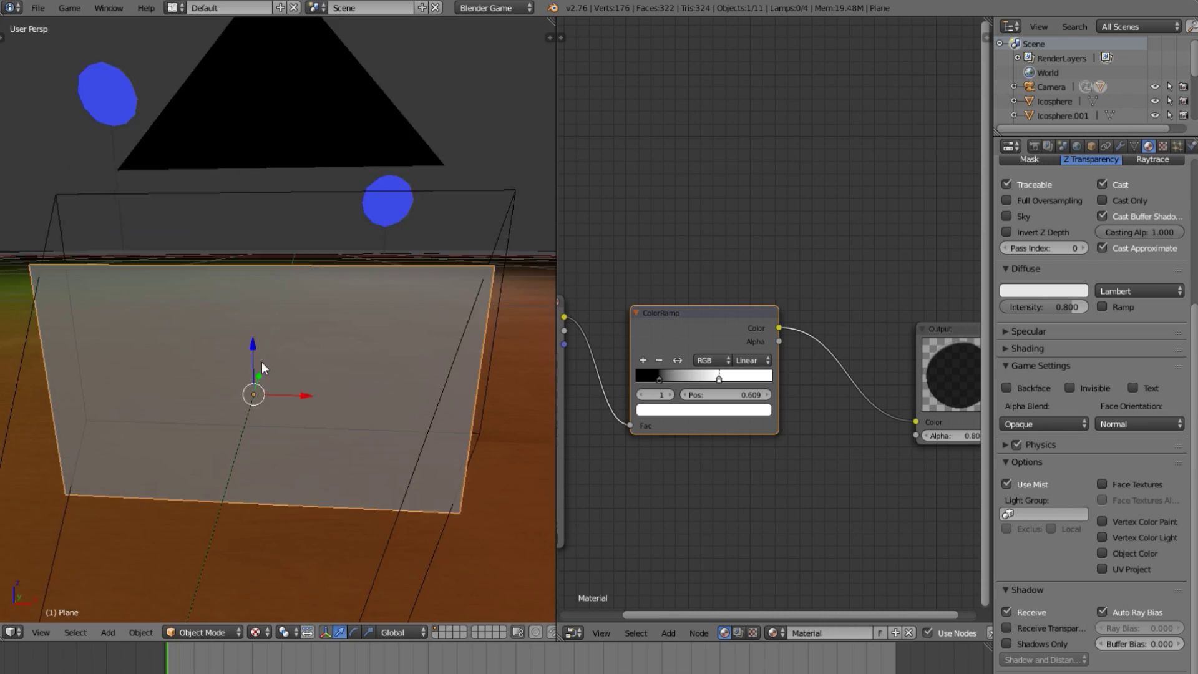
{"action": "middle_click_drag", "start_coordinate": [261, 361], "coordinate": [187, 411]}
{"action": "left_click", "coordinate": [40, 632]}
{"action": "left_click", "coordinate": [81, 579]}
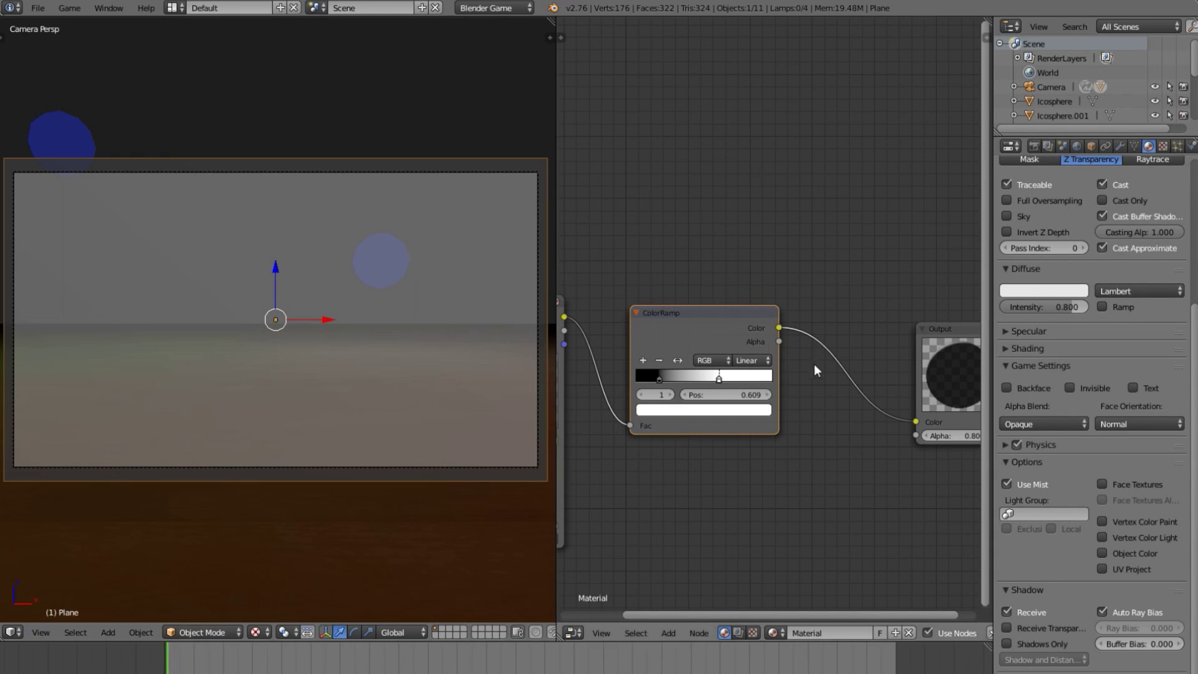
Set the ColorRamp's white stop position to about 0.727 and test-run the game through the camera
{"action": "scroll", "coordinate": [290, 265], "scroll_direction": "up", "scroll_amount": 3}
{"action": "scroll", "coordinate": [290, 265], "scroll_direction": "down", "scroll_amount": 3}
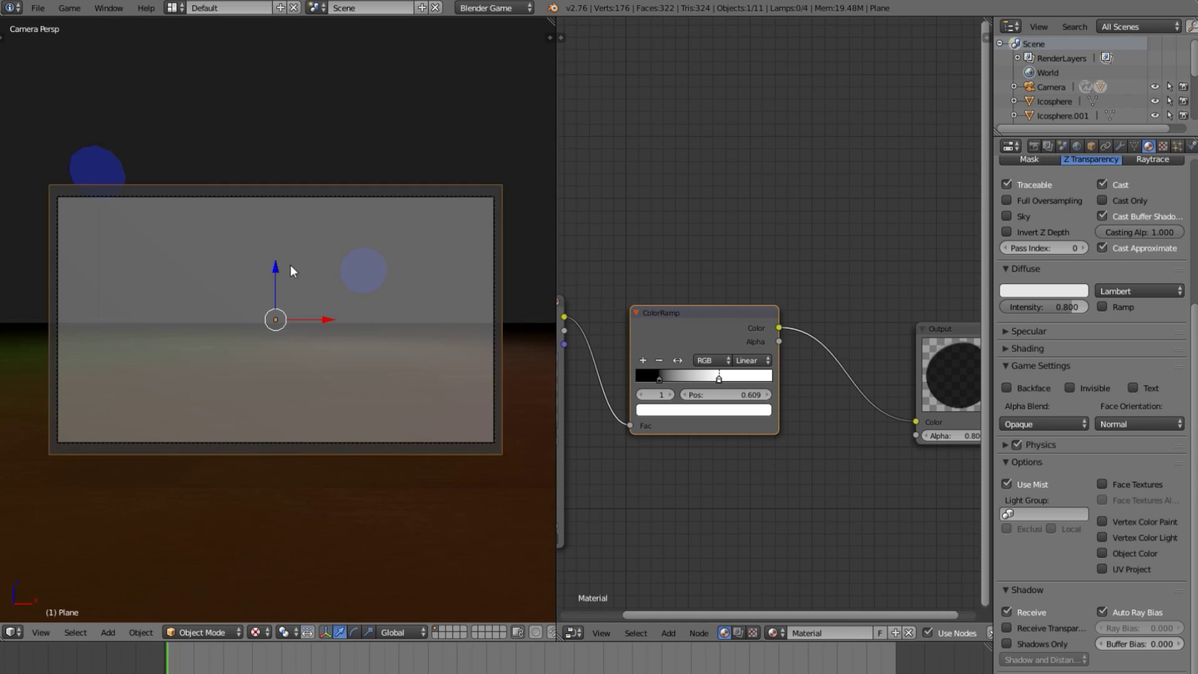
{"action": "scroll", "coordinate": [290, 264], "scroll_direction": "up", "scroll_amount": 3}
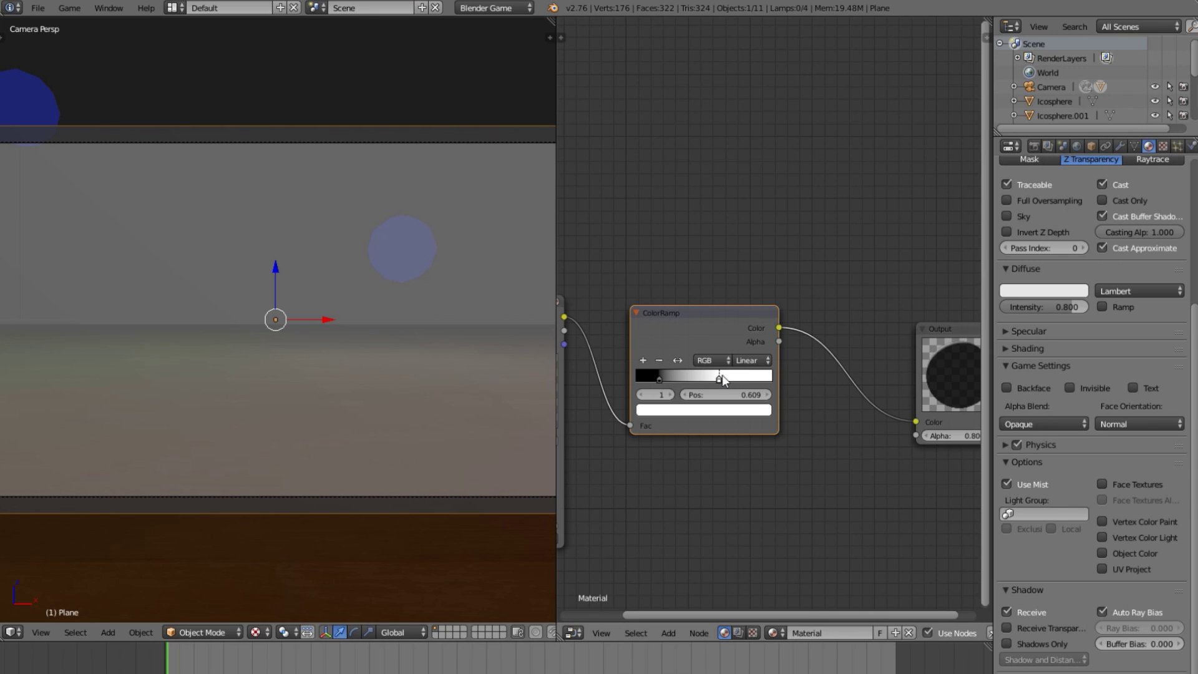
{"action": "left_click_drag", "start_coordinate": [732, 379], "coordinate": [737, 381]}
{"action": "key", "text": "p"}
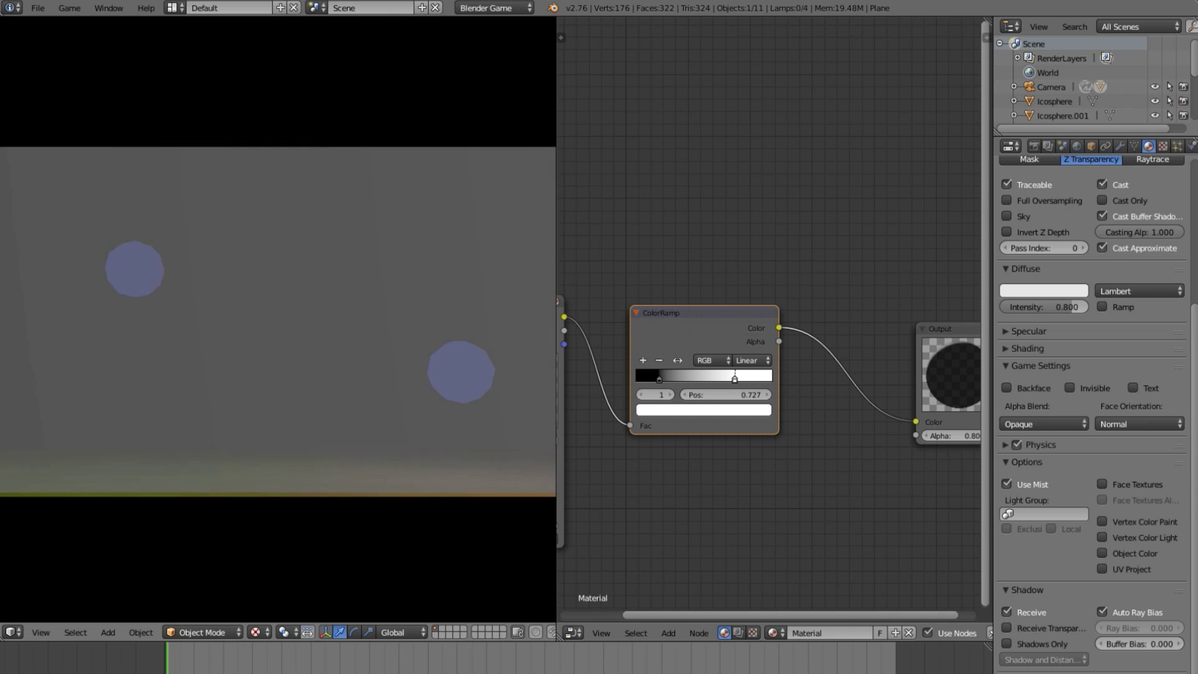
{"action": "key", "text": "Escape"}
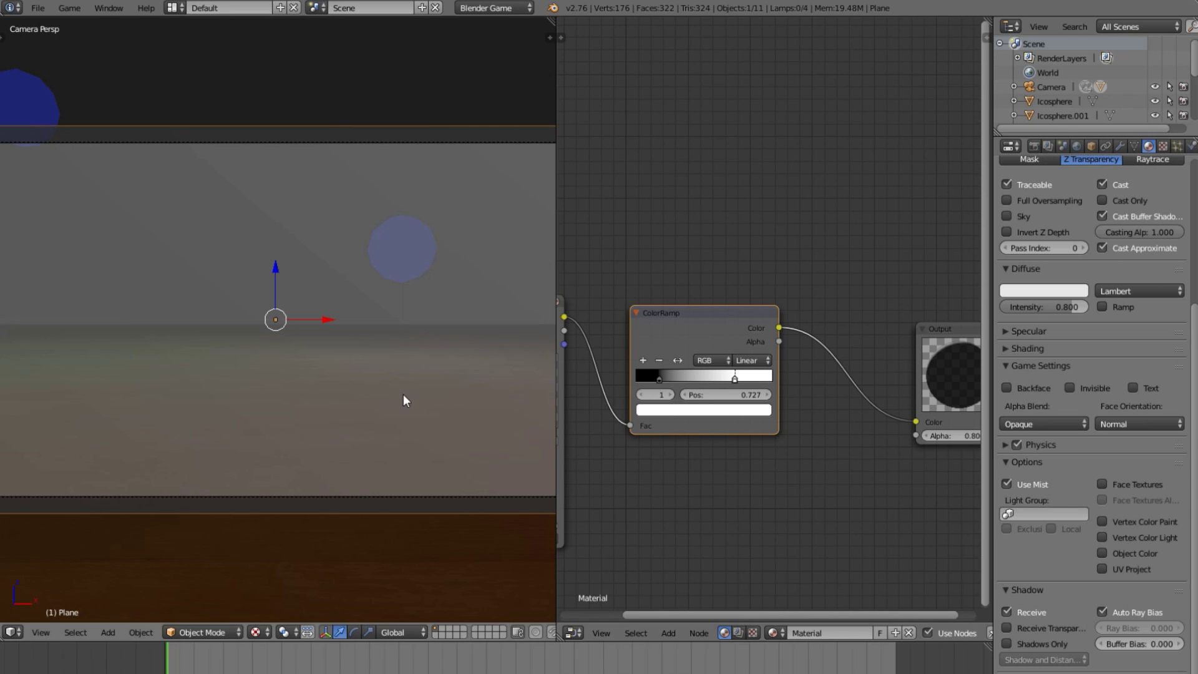
Scale the mask plane up slightly beyond the camera frame and test-run the game
{"action": "key", "text": "p"}
{"action": "key", "text": "Escape"}
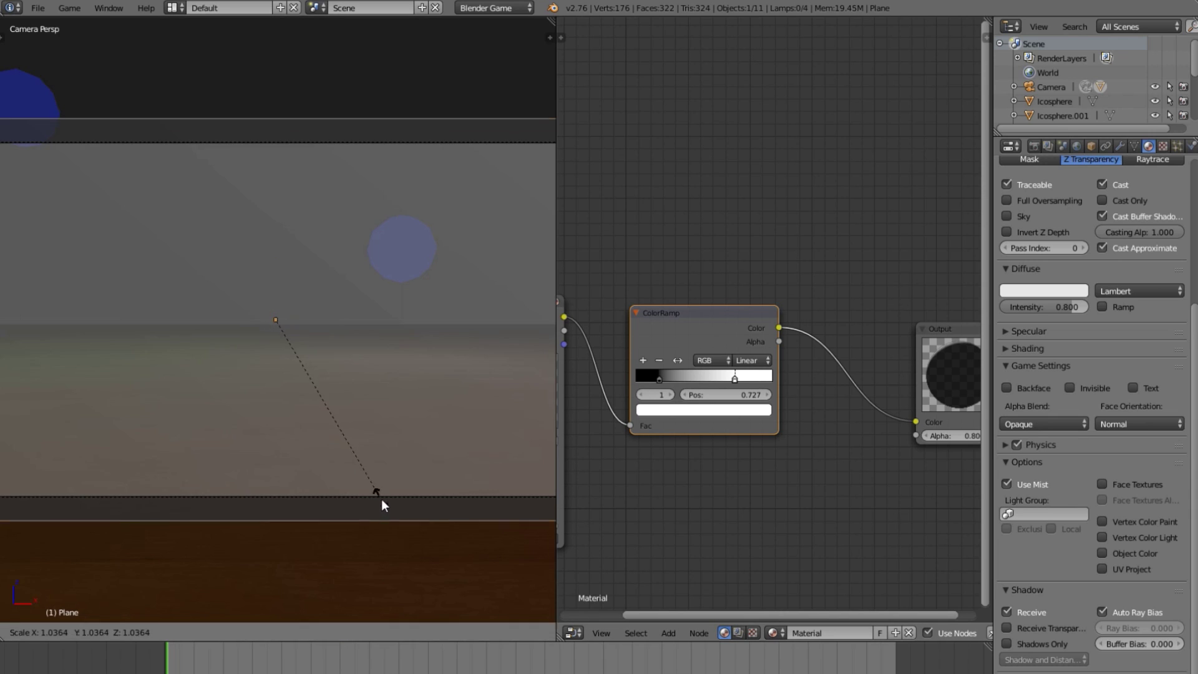
{"action": "key", "text": "p"}
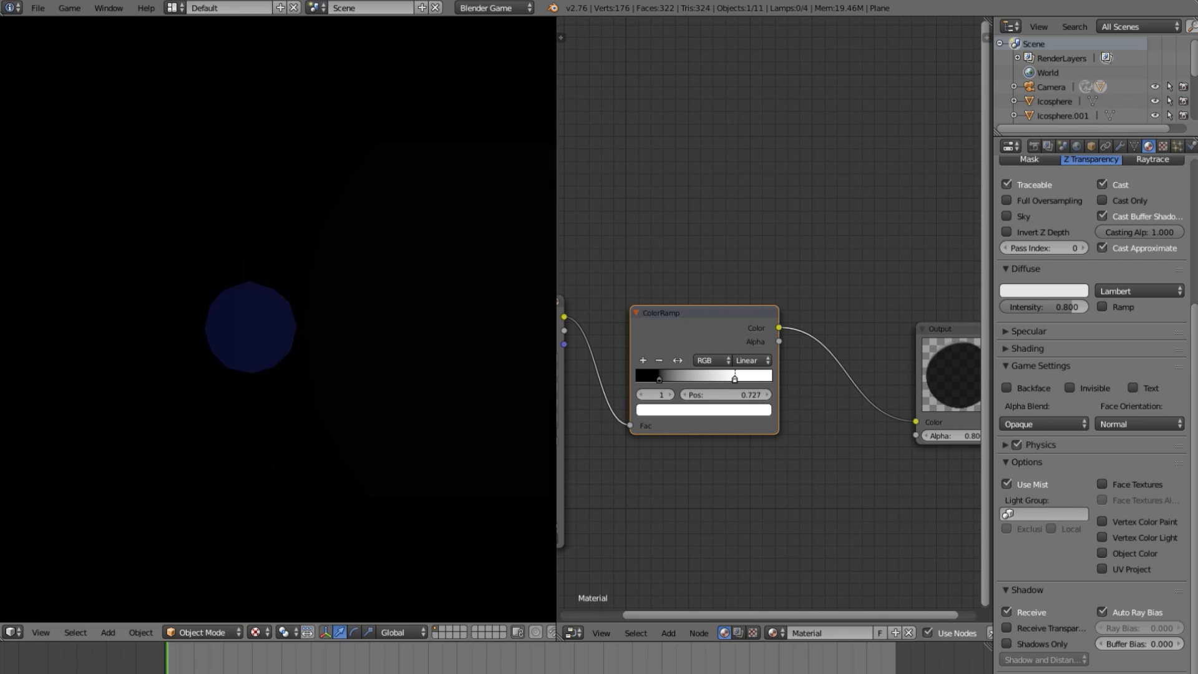
{"action": "key", "text": "Escape"}
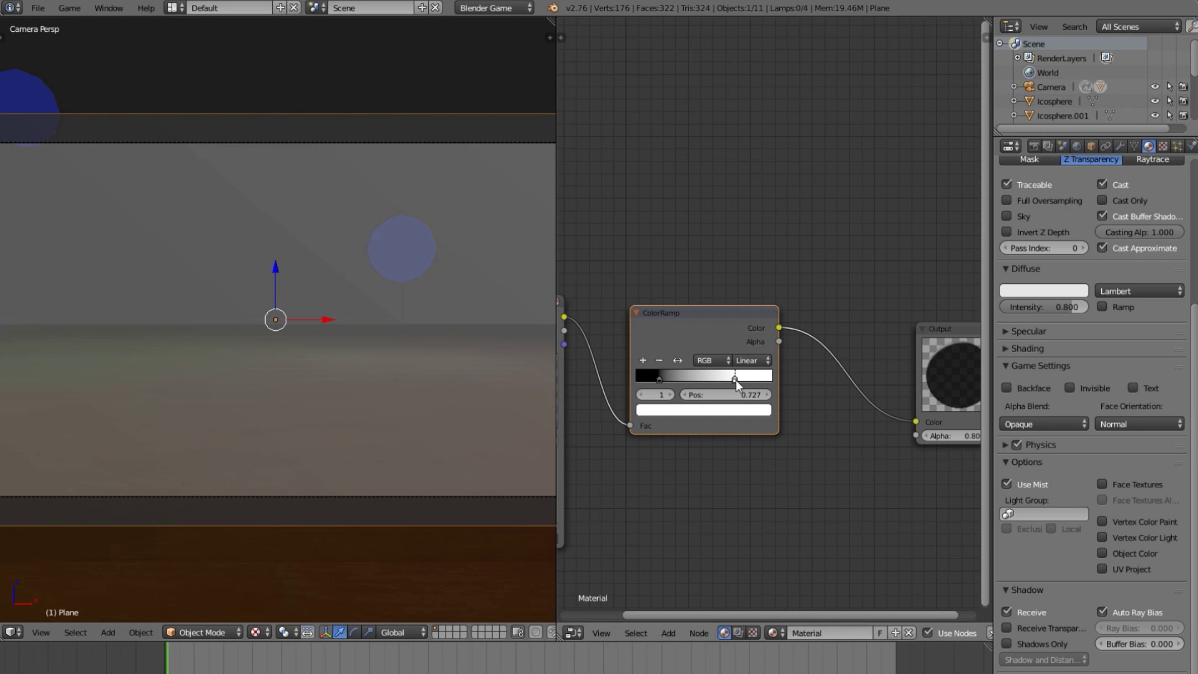
Darken the ColorRamp's white stop to a mid grey and test-run the game
{"action": "left_click", "coordinate": [746, 412]}
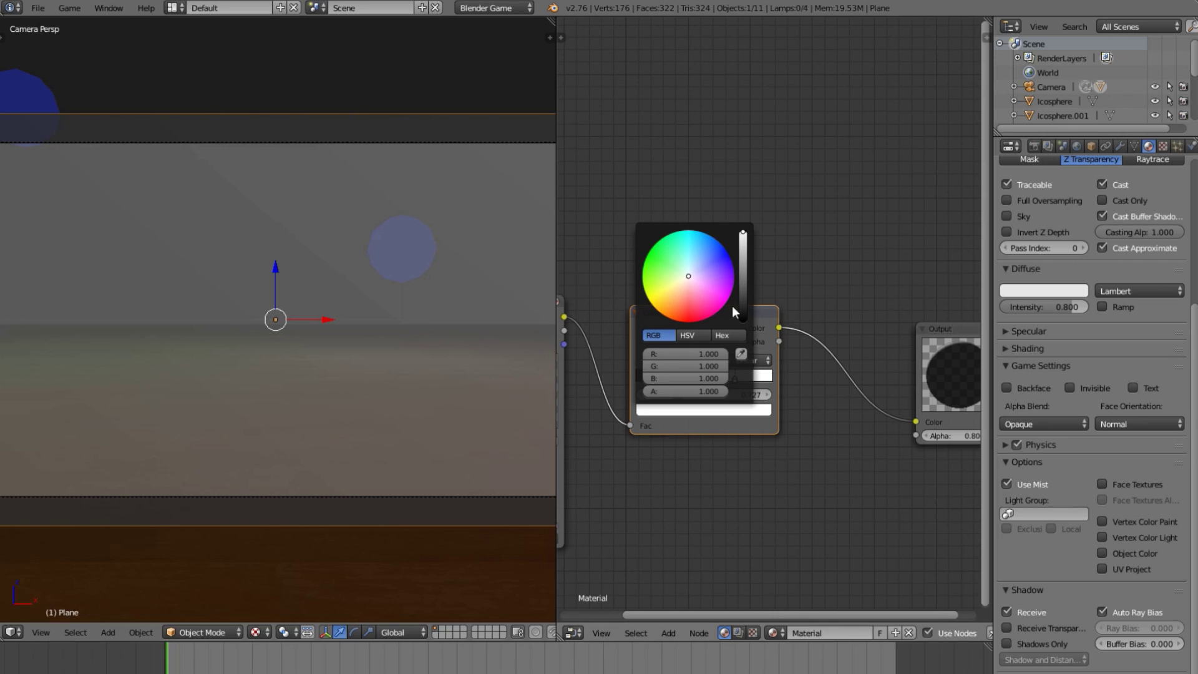
{"action": "left_click", "coordinate": [730, 409]}
{"action": "left_click_drag", "start_coordinate": [744, 257], "coordinate": [741, 286]}
{"action": "key", "text": "p"}
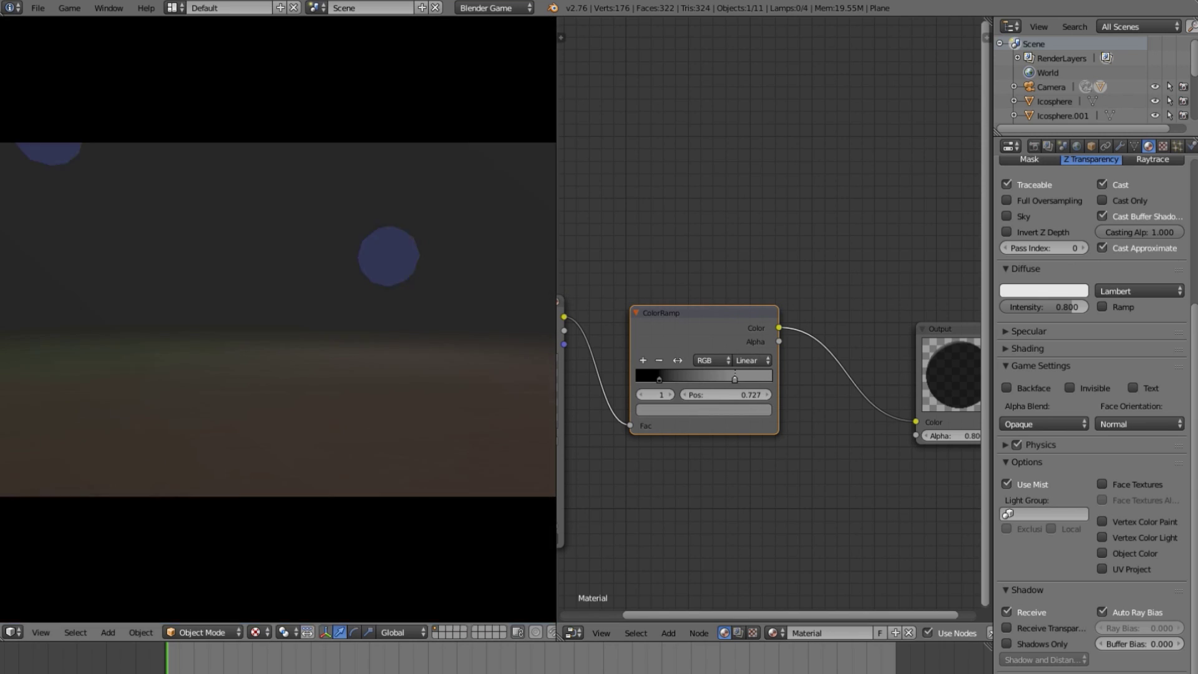
{"action": "key", "text": "Escape"}
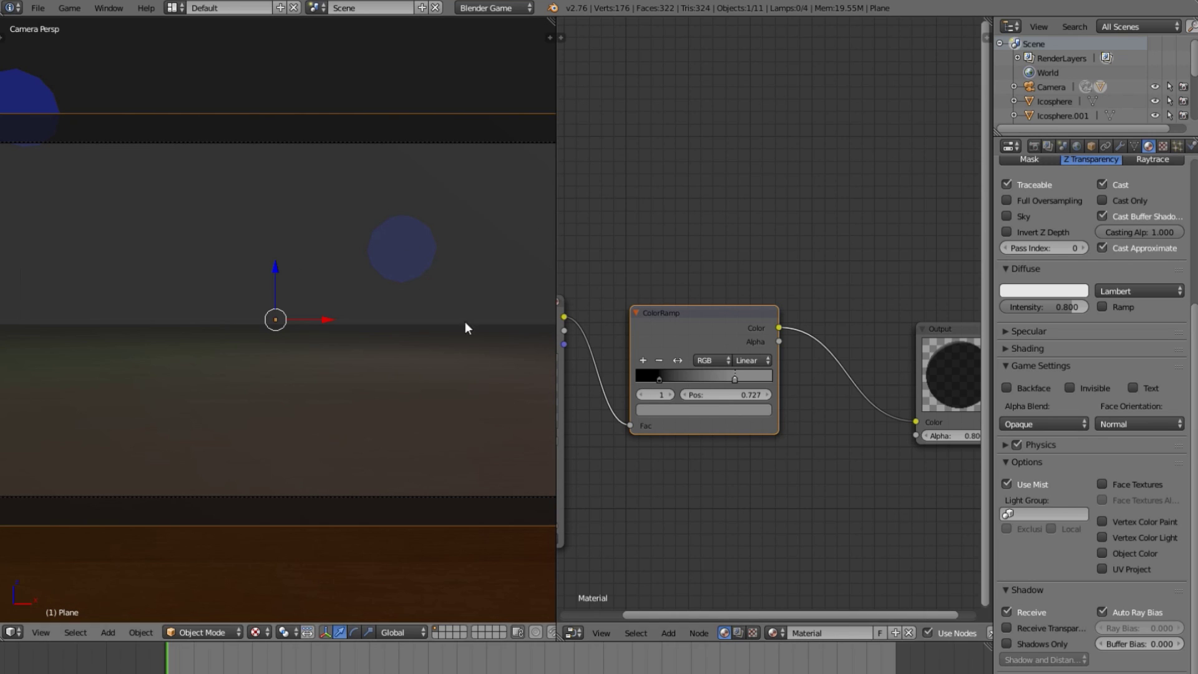
Collapse the Material and ColorRamp nodes to their compact form
{"action": "middle_click_drag", "start_coordinate": [855, 428], "coordinate": [968, 385]}
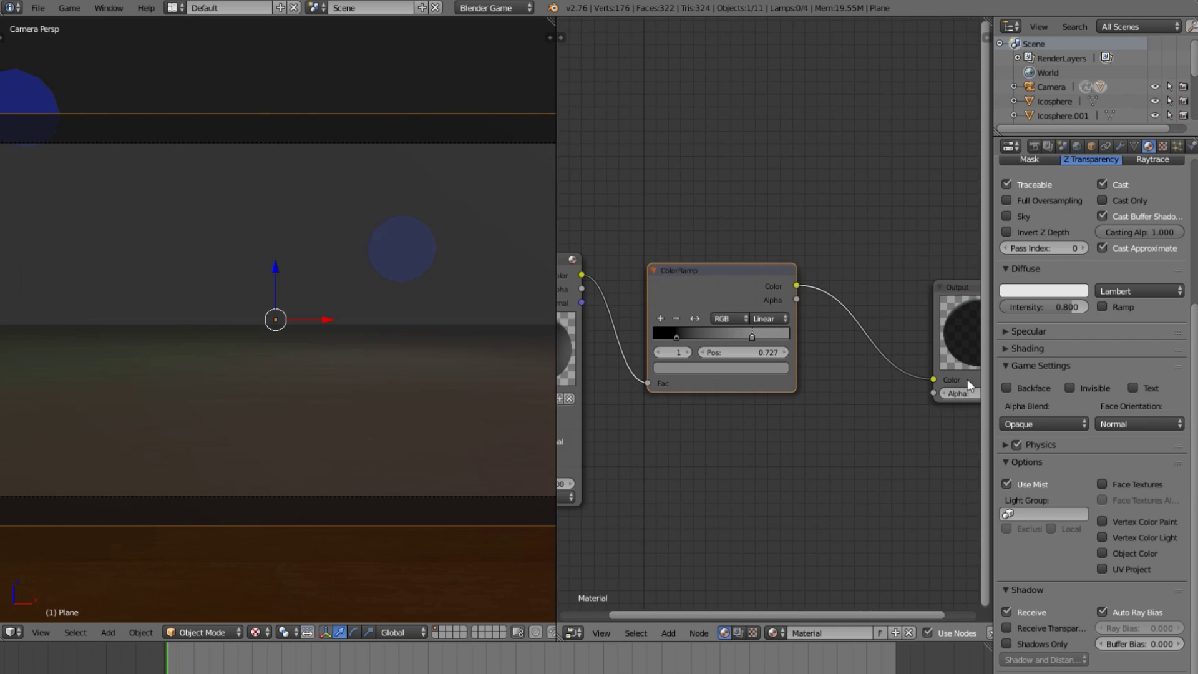
{"action": "scroll", "coordinate": [969, 385], "scroll_direction": "down", "scroll_amount": 2}
{"action": "scroll", "coordinate": [578, 261], "scroll_direction": "left", "scroll_amount": 3, "text": "ctrl"}
{"action": "left_click", "coordinate": [651, 278]}
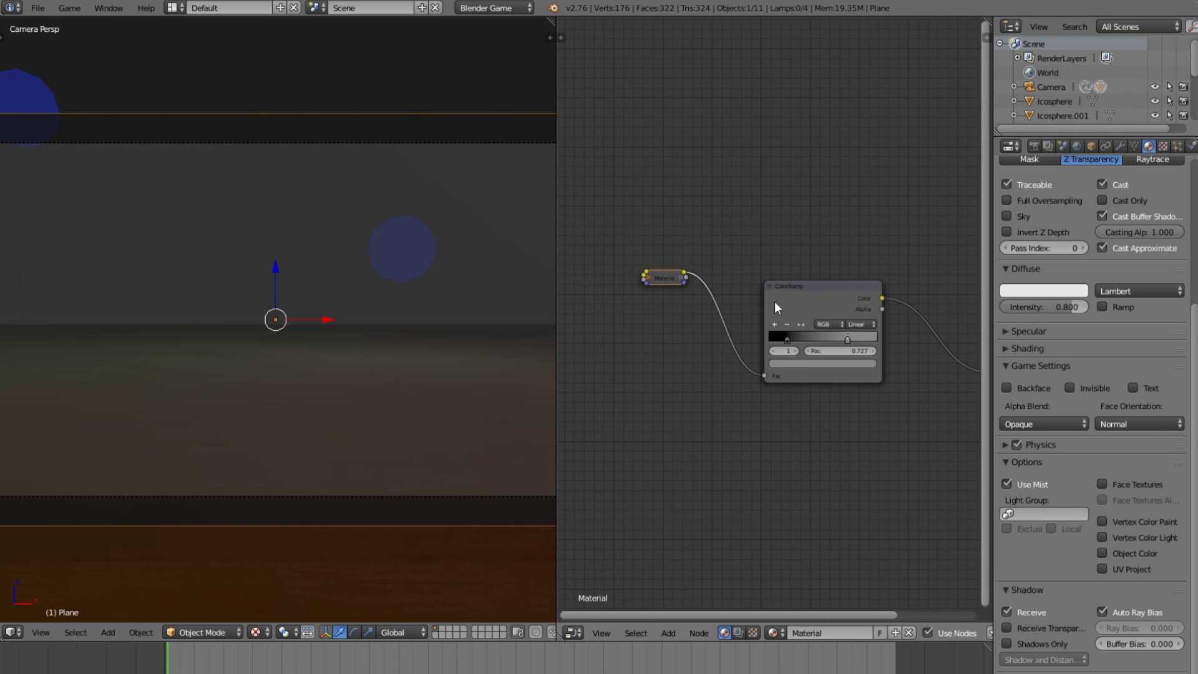
{"action": "left_click", "coordinate": [771, 286]}
Set the Output node's Alpha to 1.000 and move the node closer to the collapsed ColorRamp
{"action": "scroll", "coordinate": [792, 368], "scroll_direction": "right", "scroll_amount": 5, "text": "ctrl"}
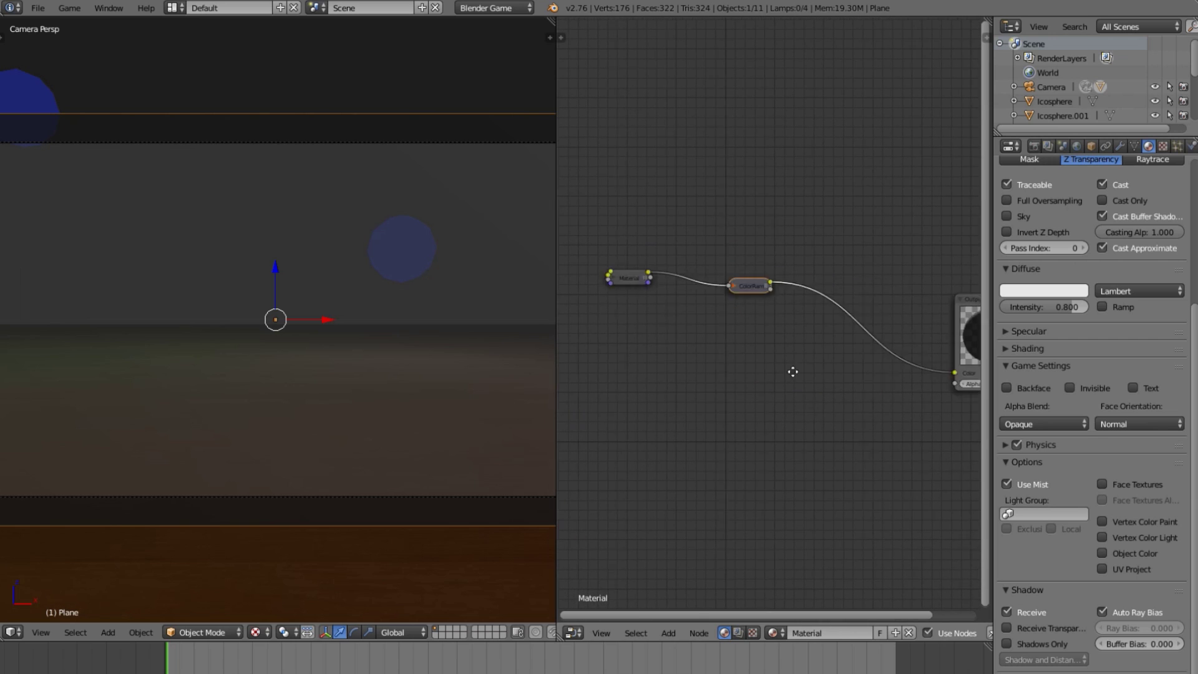
{"action": "left_click_drag", "start_coordinate": [785, 379], "coordinate": [808, 379]}
{"action": "left_click_drag", "start_coordinate": [784, 325], "coordinate": [684, 326]}
Examine the opaque mask plane from outside and through the camera
{"action": "middle_click_drag", "start_coordinate": [530, 336], "coordinate": [85, 594]}
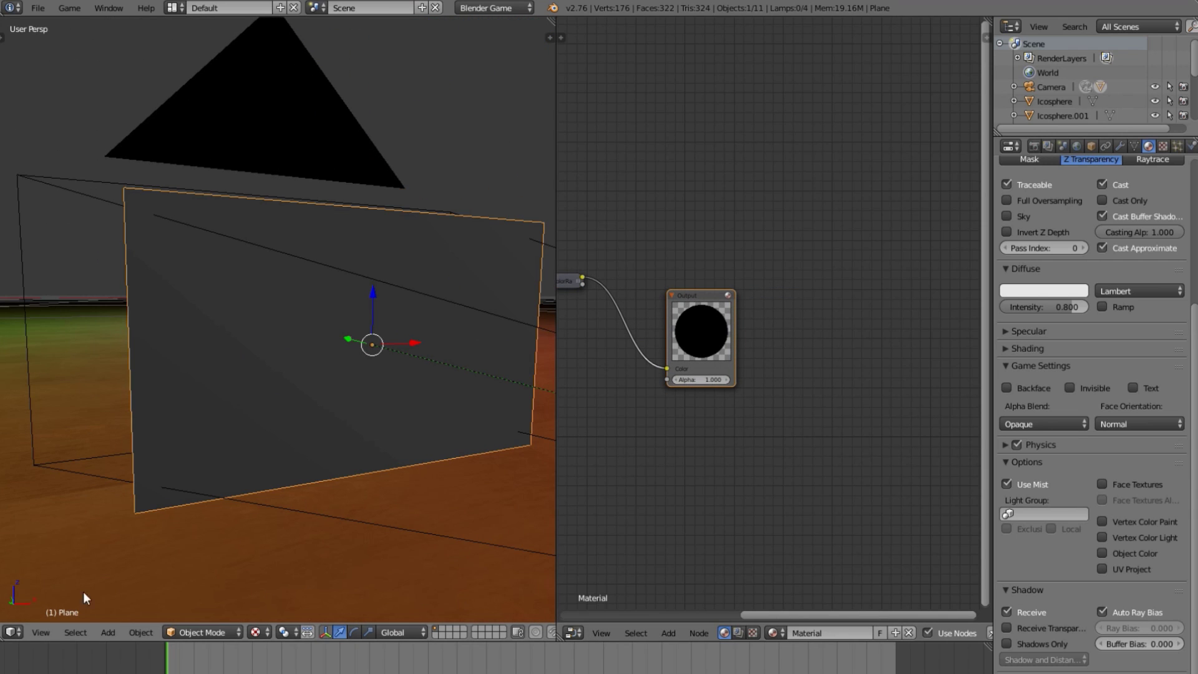
{"action": "left_click", "coordinate": [31, 631]}
{"action": "left_click", "coordinate": [65, 580]}
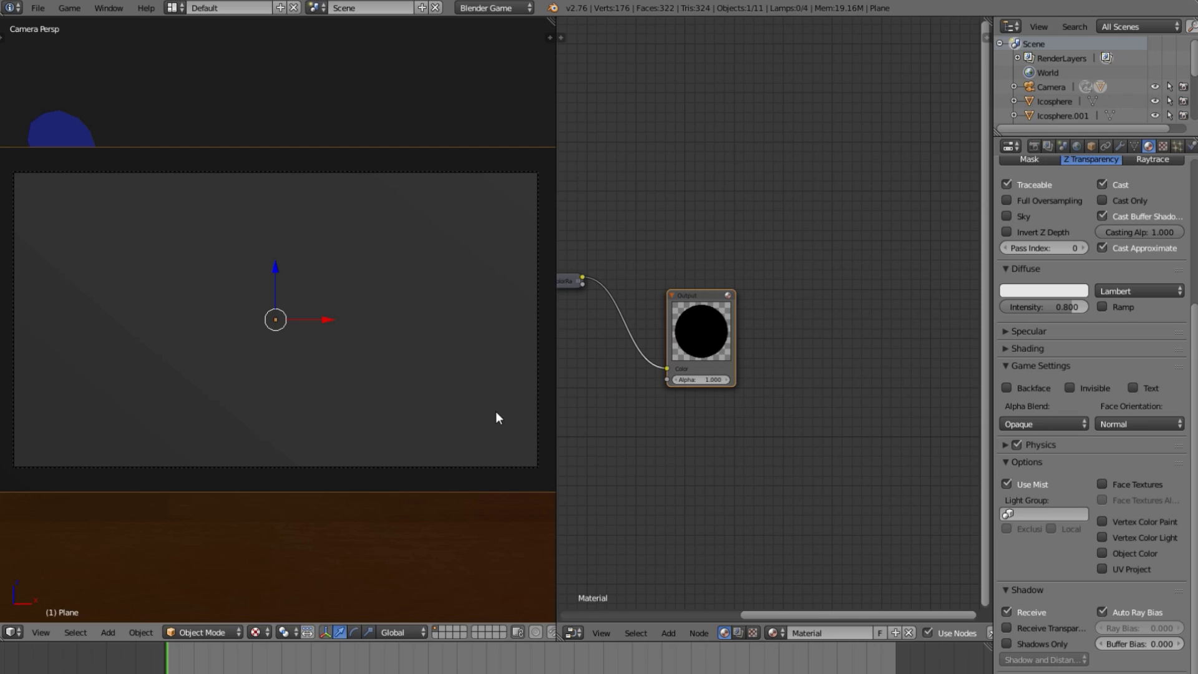
{"action": "key", "text": "a"}
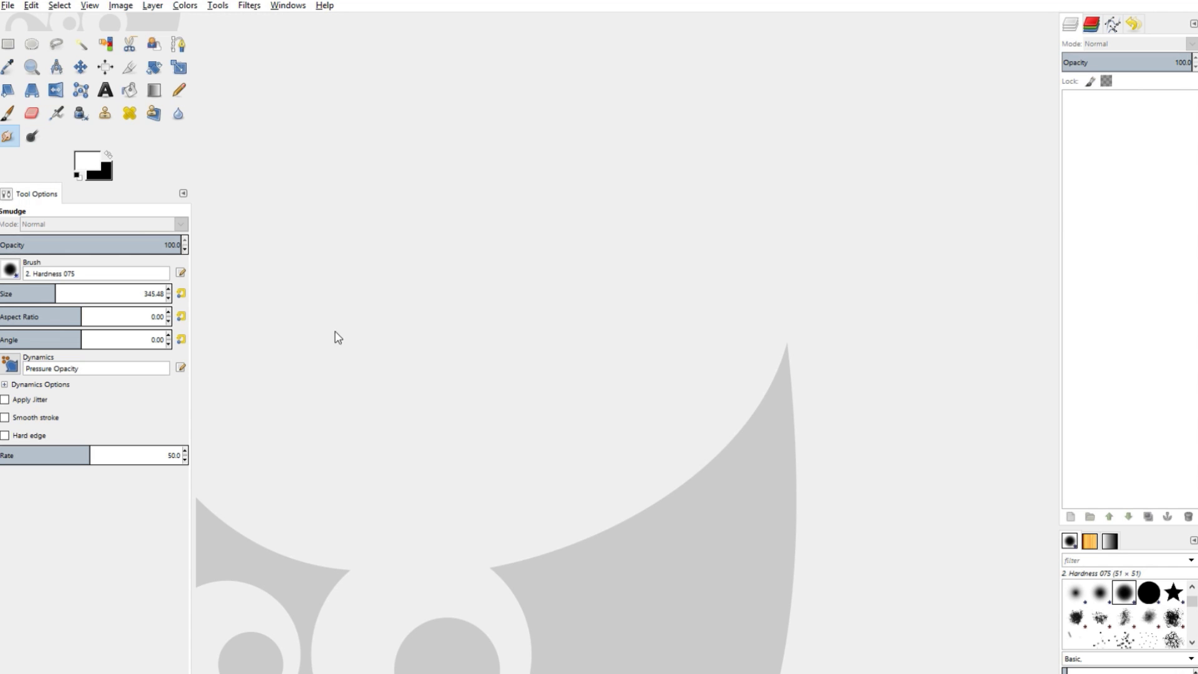
Switch to GIMP, create a new black 640 × 400 px image and choose the Paintbrush tool
{"action": "left_click", "coordinate": [8, 9]}
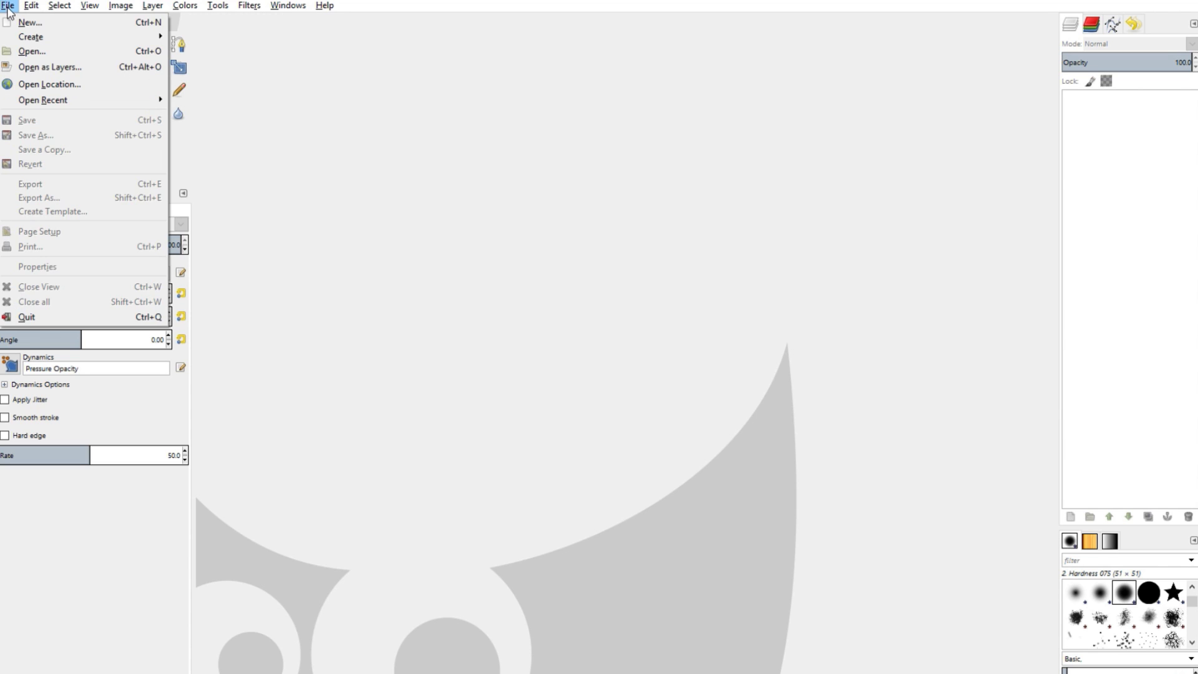
{"action": "left_click", "coordinate": [46, 25]}
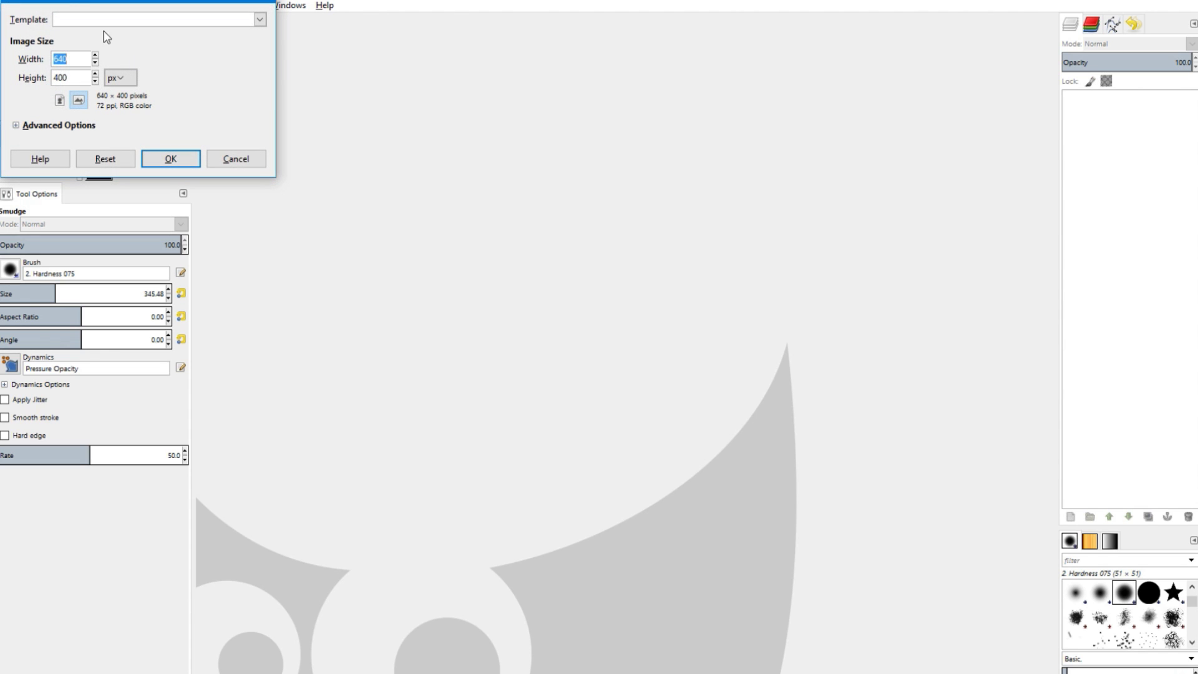
{"action": "left_click", "coordinate": [177, 163]}
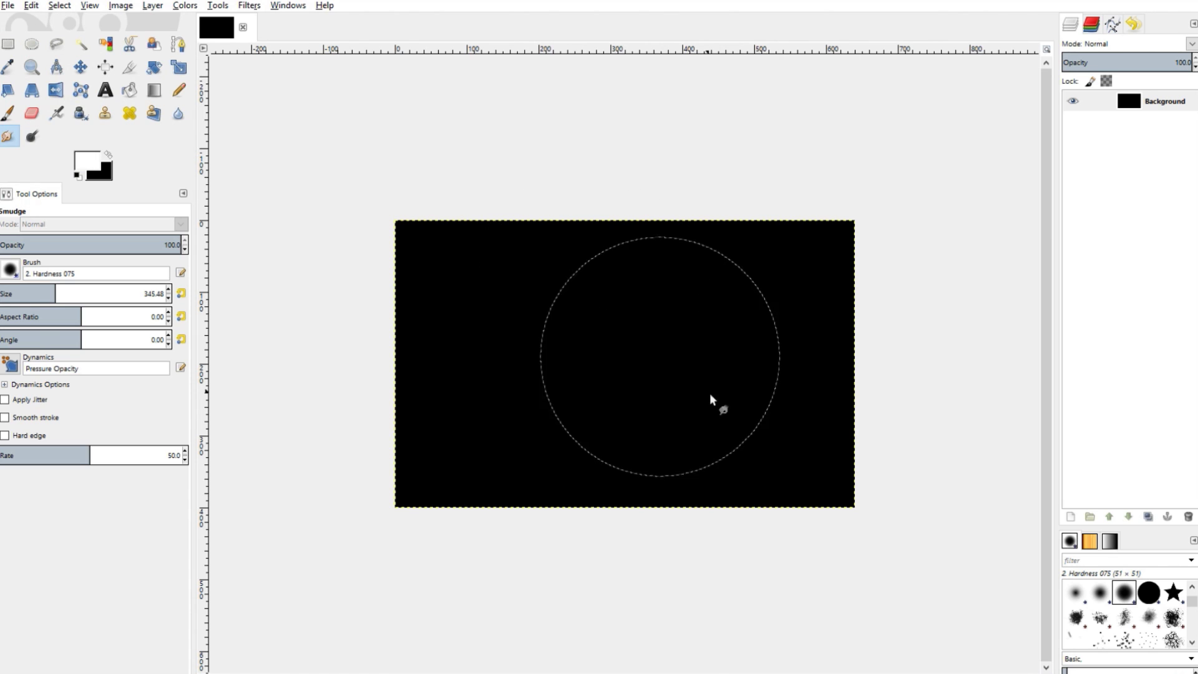
{"action": "scroll", "coordinate": [608, 383], "scroll_direction": "up", "scroll_amount": 1, "text": "ctrl"}
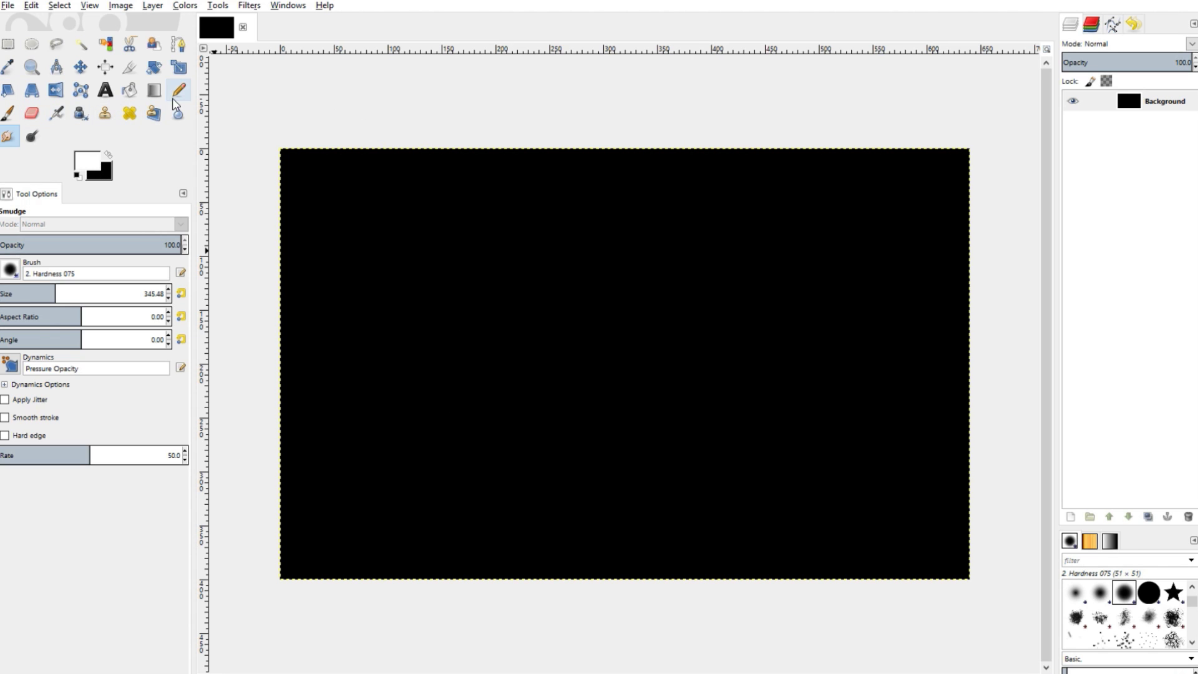
{"action": "left_click", "coordinate": [9, 112]}
Try soft white strokes across the black canvas with the 2. Hardness 075 brush, and undo them all
{"action": "left_click", "coordinate": [342, 235]}
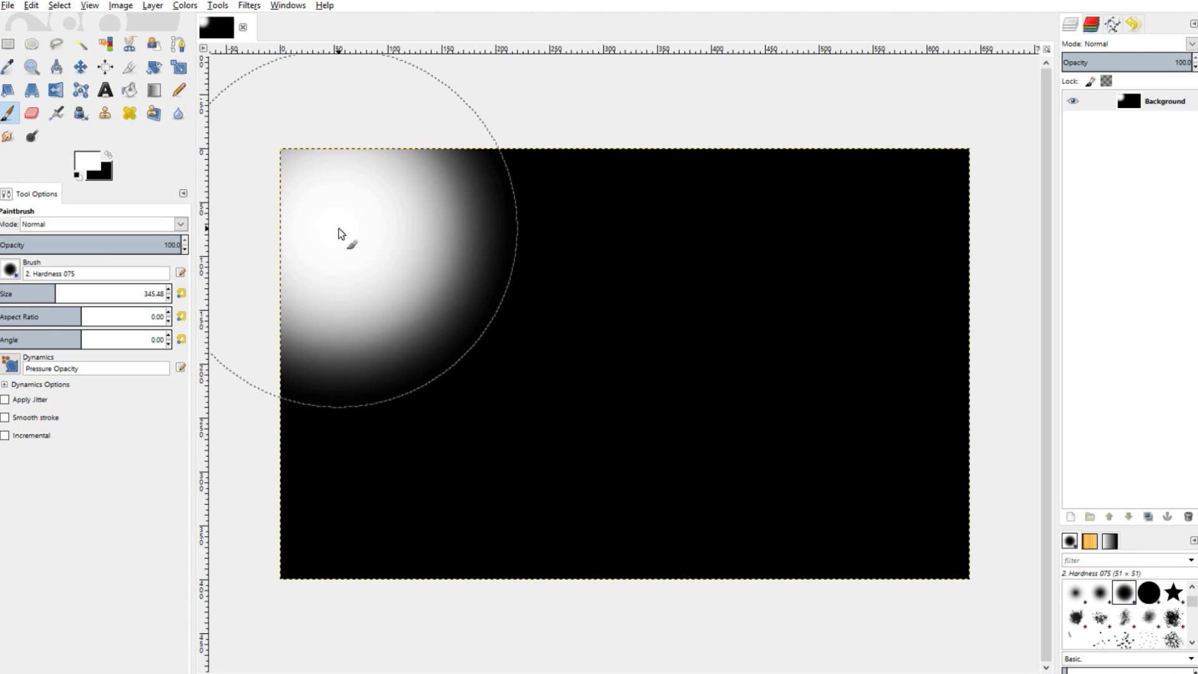
{"action": "left_click", "coordinate": [663, 308]}
{"action": "left_click_drag", "start_coordinate": [437, 449], "coordinate": [661, 324]}
{"action": "key", "text": "ctrl+z"}
{"action": "key", "text": "ctrl+z"}
{"action": "key", "text": "ctrl+z"}
{"action": "key", "text": "ctrl+z"}
{"action": "key", "text": "ctrl+z"}
{"action": "key", "text": "ctrl+z"}
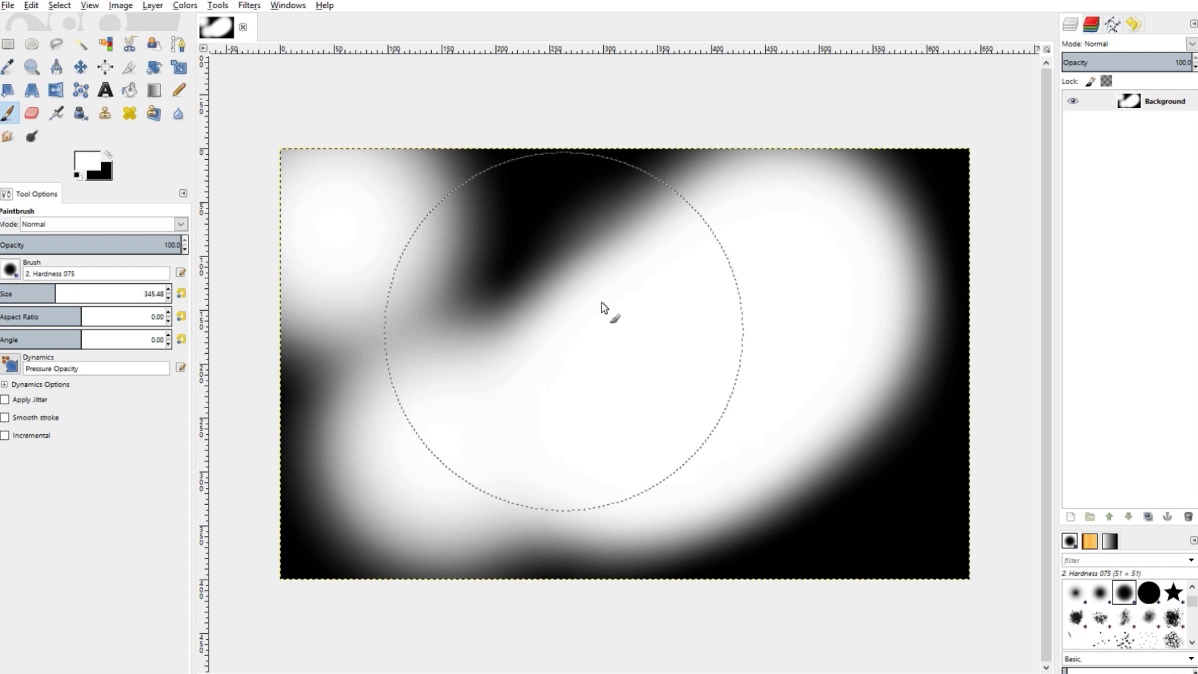
{"action": "key", "text": "ctrl+z"}
{"action": "key", "text": "ctrl+z"}
{"action": "key", "text": "ctrl+z"}
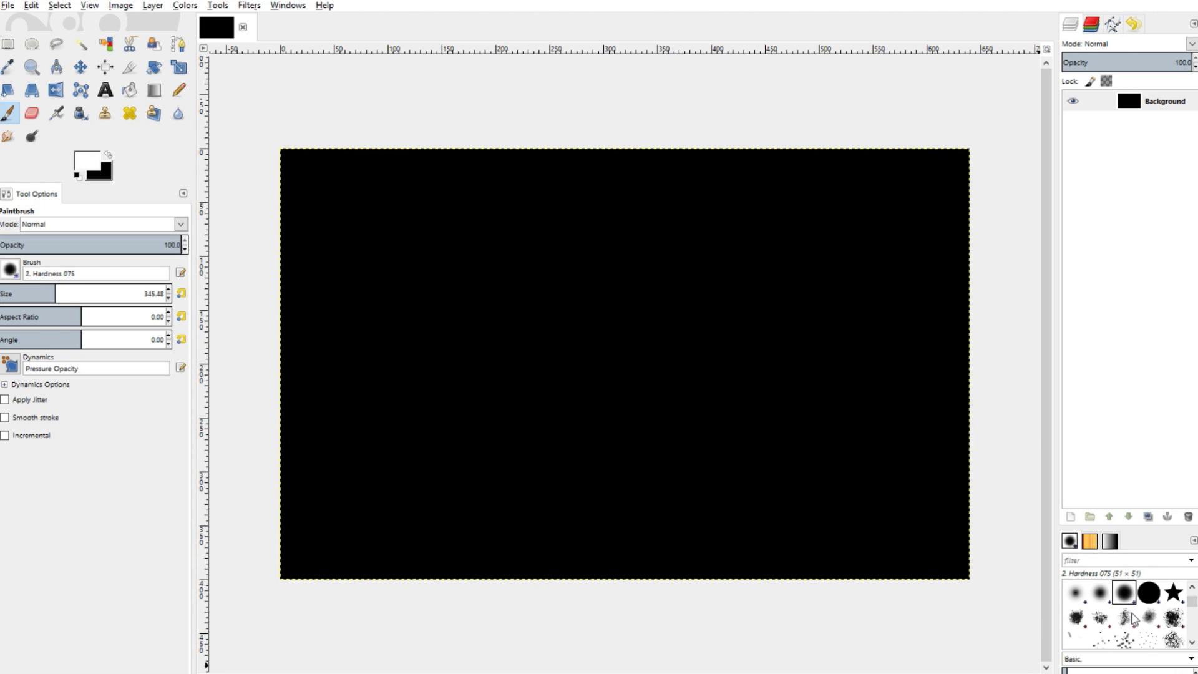
Try white stamps of the Bristles 02 brush across the canvas at size 345.48, and undo them
{"action": "scroll", "coordinate": [1132, 619], "scroll_direction": "down", "scroll_amount": 1}
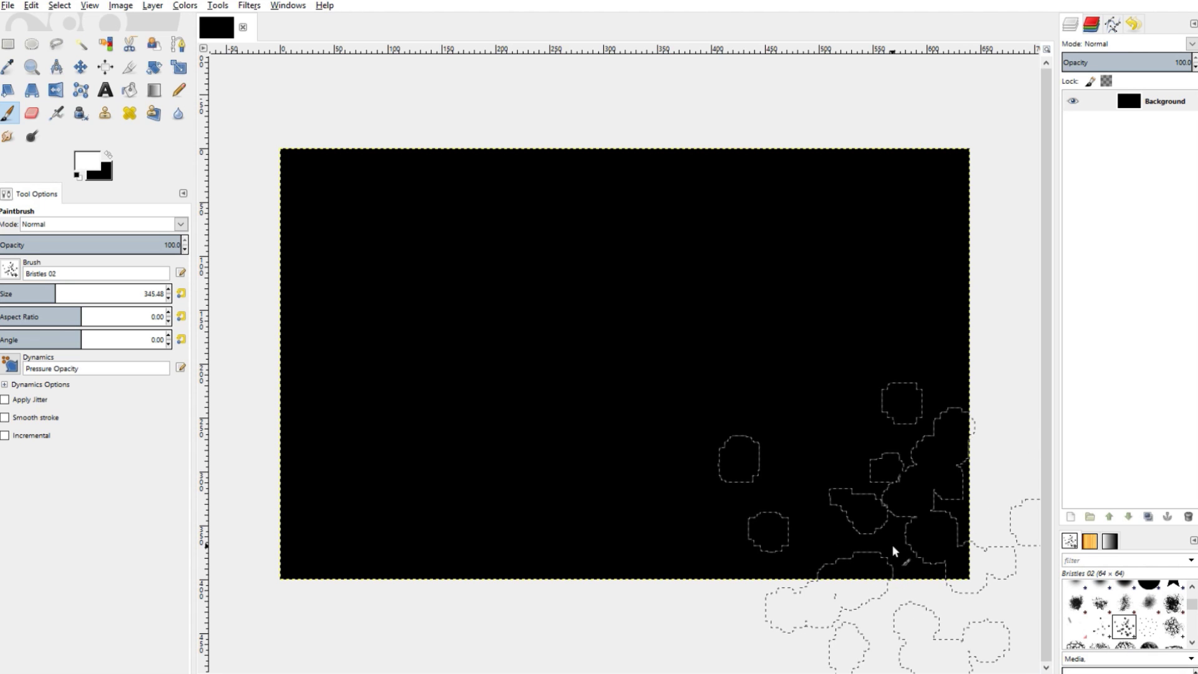
{"action": "left_click", "coordinate": [870, 481]}
{"action": "key", "text": "ctrl+z"}
{"action": "left_click", "coordinate": [479, 382]}
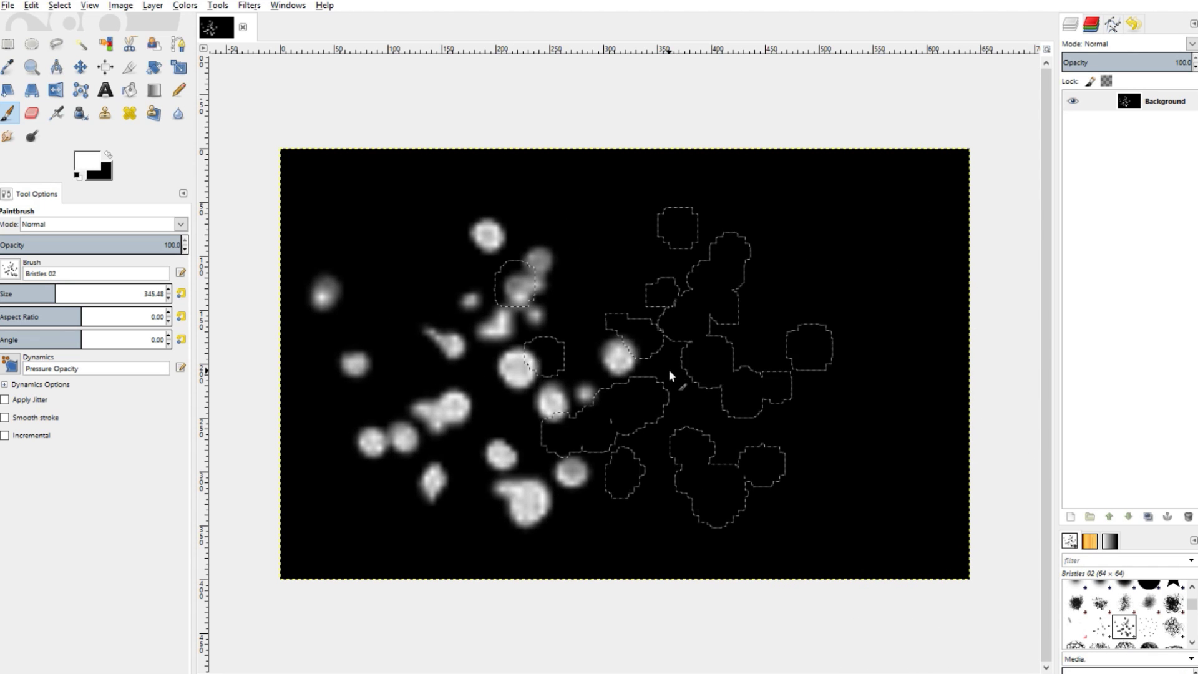
{"action": "left_click", "coordinate": [673, 383]}
{"action": "key", "text": "ctrl+z"}
{"action": "key", "text": "ctrl+z"}
{"action": "left_click", "coordinate": [559, 367]}
{"action": "left_click", "coordinate": [848, 387]}
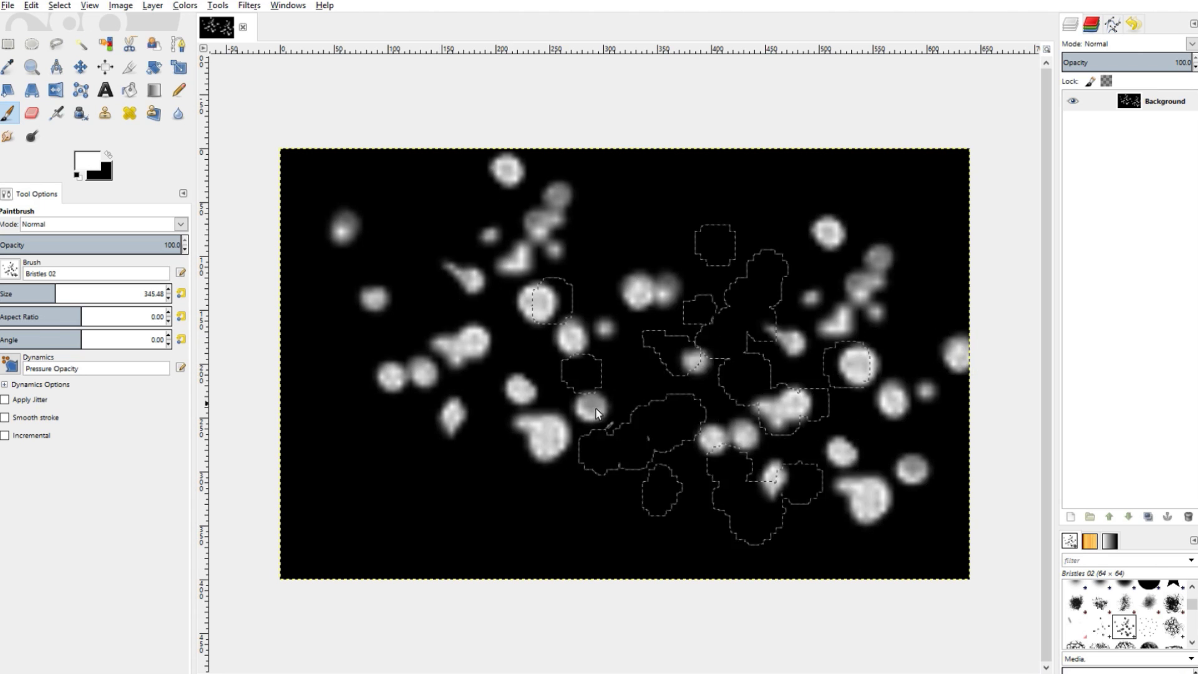
{"action": "key", "text": "ctrl+z"}
{"action": "key", "text": "ctrl+z"}
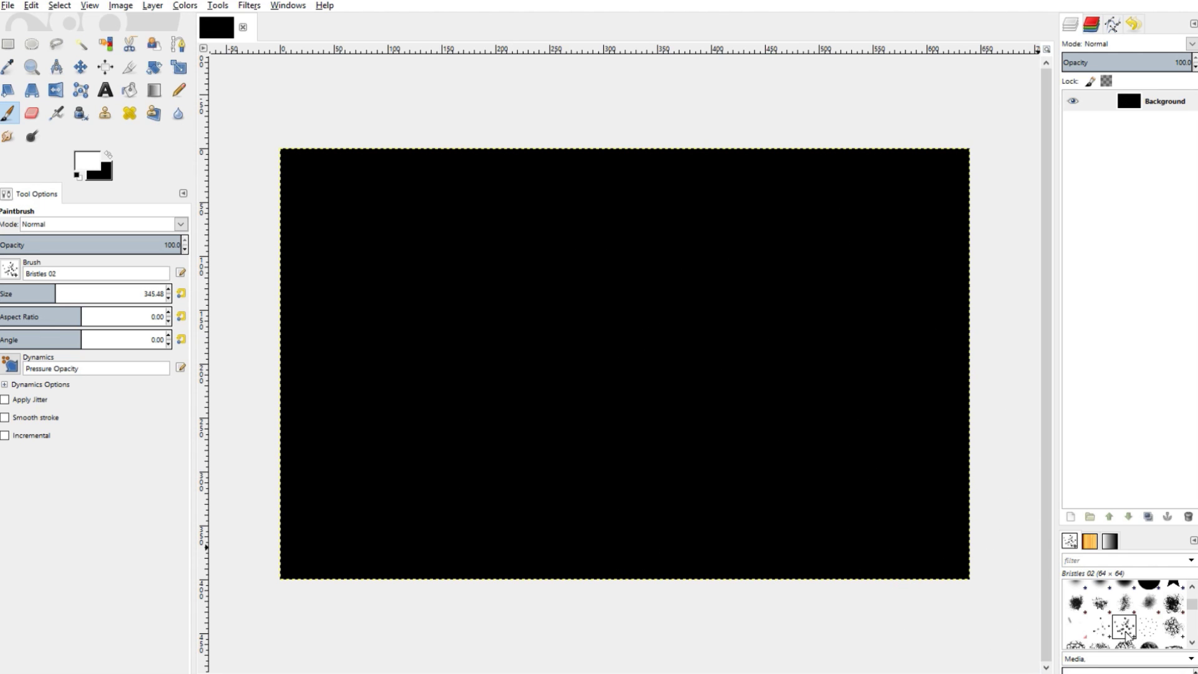
Choose the Bristles 01 brush, test white stamps with it on the canvas, and undo them
{"action": "left_click", "coordinate": [628, 411]}
{"action": "left_click", "coordinate": [424, 374]}
{"action": "key", "text": "ctrl+z"}
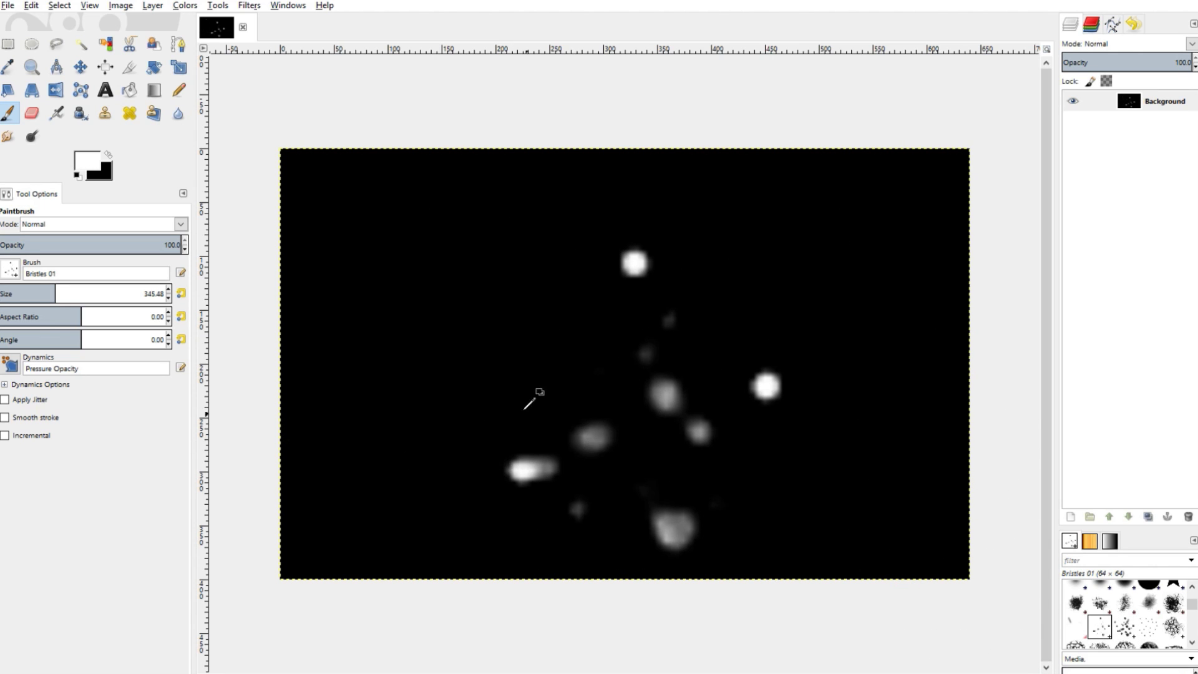
{"action": "key", "text": "ctrl+z"}
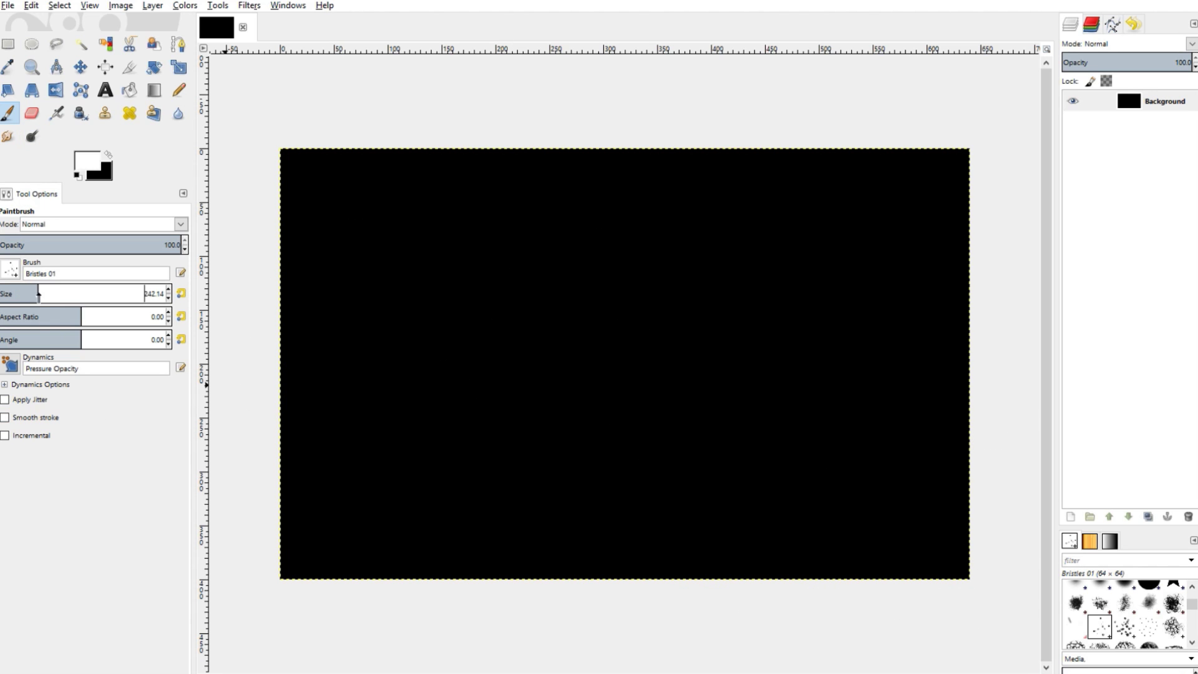
Try Bristles 01 stamps at a brush size of 242.14, and undo them
{"action": "left_click", "coordinate": [503, 374]}
{"action": "left_click", "coordinate": [695, 375]}
{"action": "key", "text": "ctrl+z"}
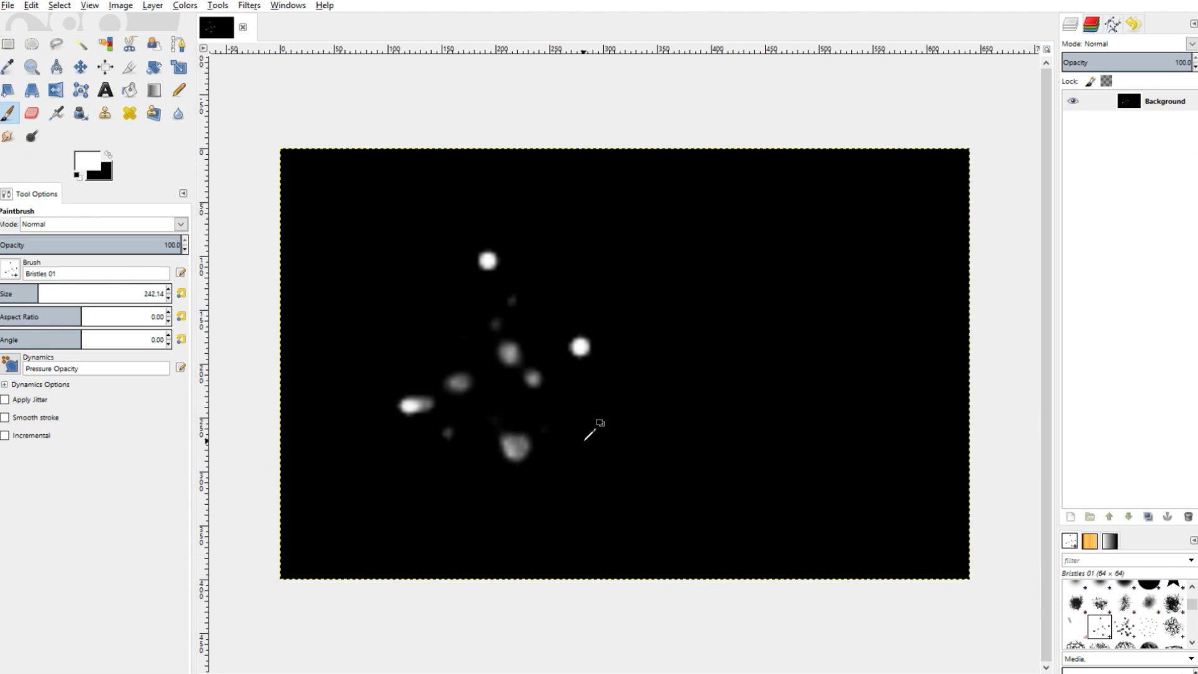
{"action": "key", "text": "ctrl+z"}
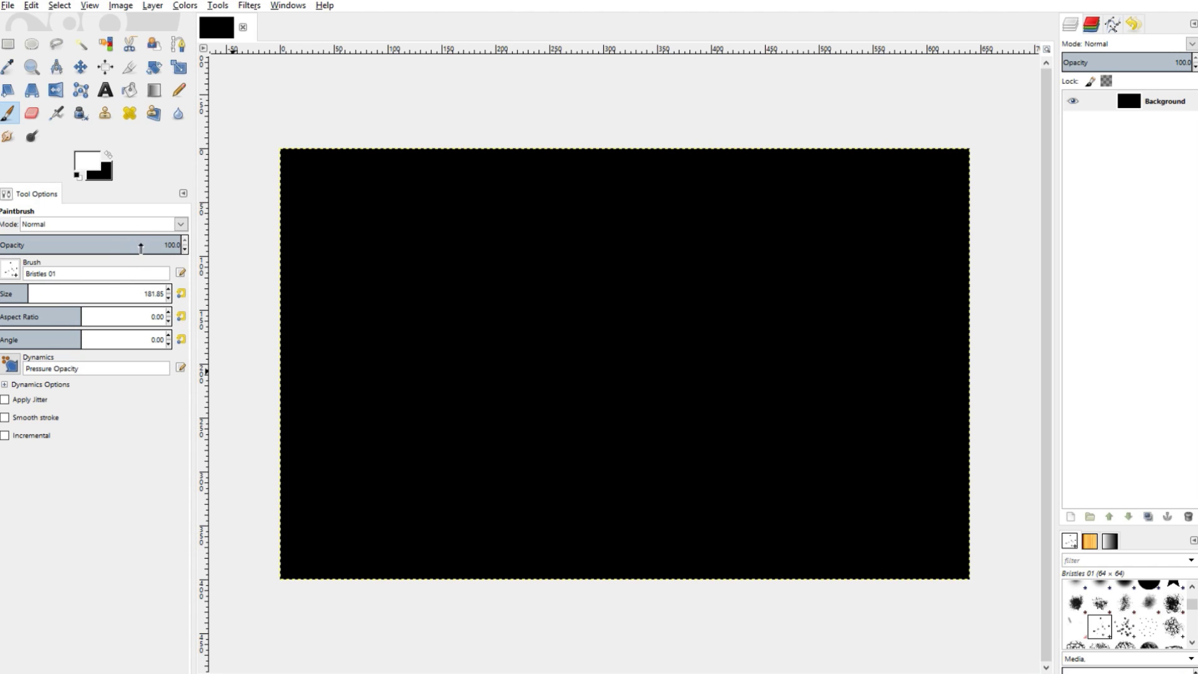
Stamp white Bristles 01 clusters at 66.3 opacity on the left, centre and lower-left areas of the canvas, undoing the first test stamp
{"action": "left_click", "coordinate": [473, 371]}
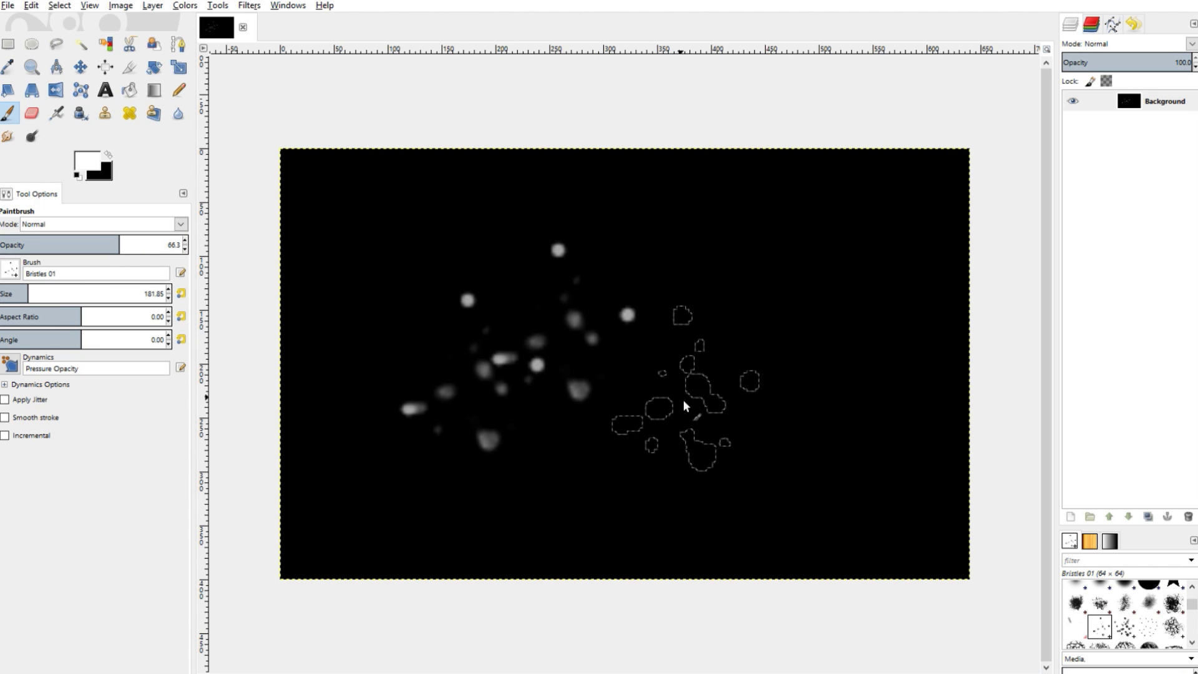
{"action": "key", "text": "ctrl+z"}
{"action": "left_click", "coordinate": [439, 298]}
{"action": "left_click", "coordinate": [629, 311]}
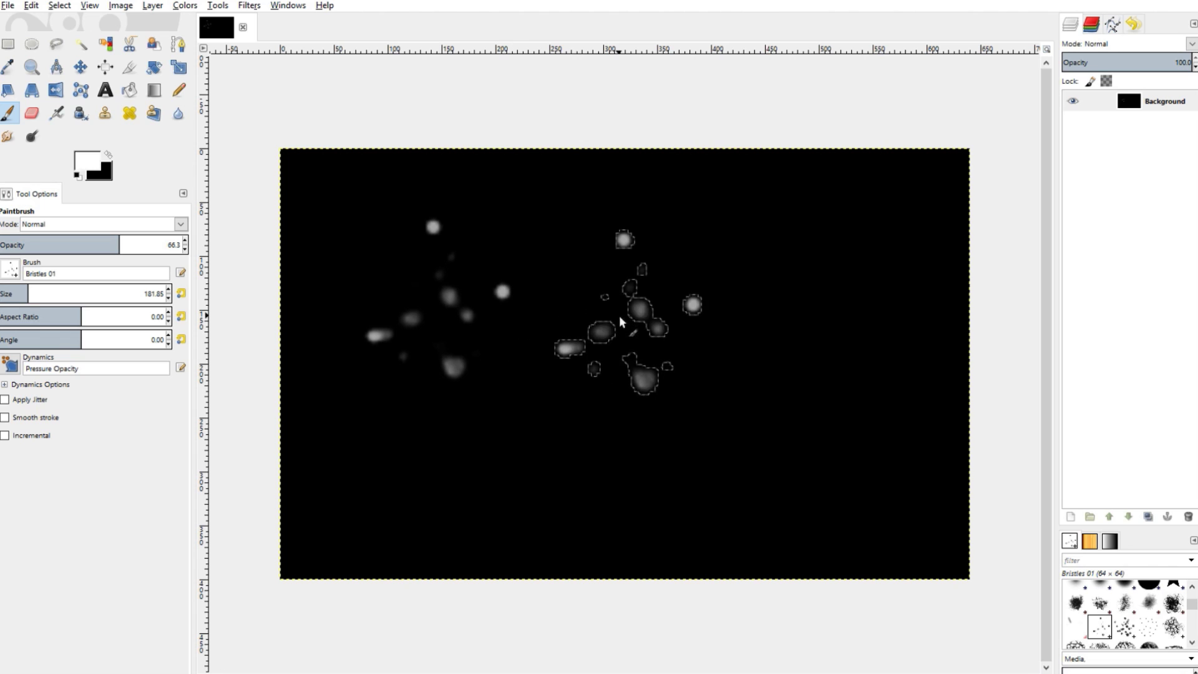
{"action": "left_click", "coordinate": [519, 462]}
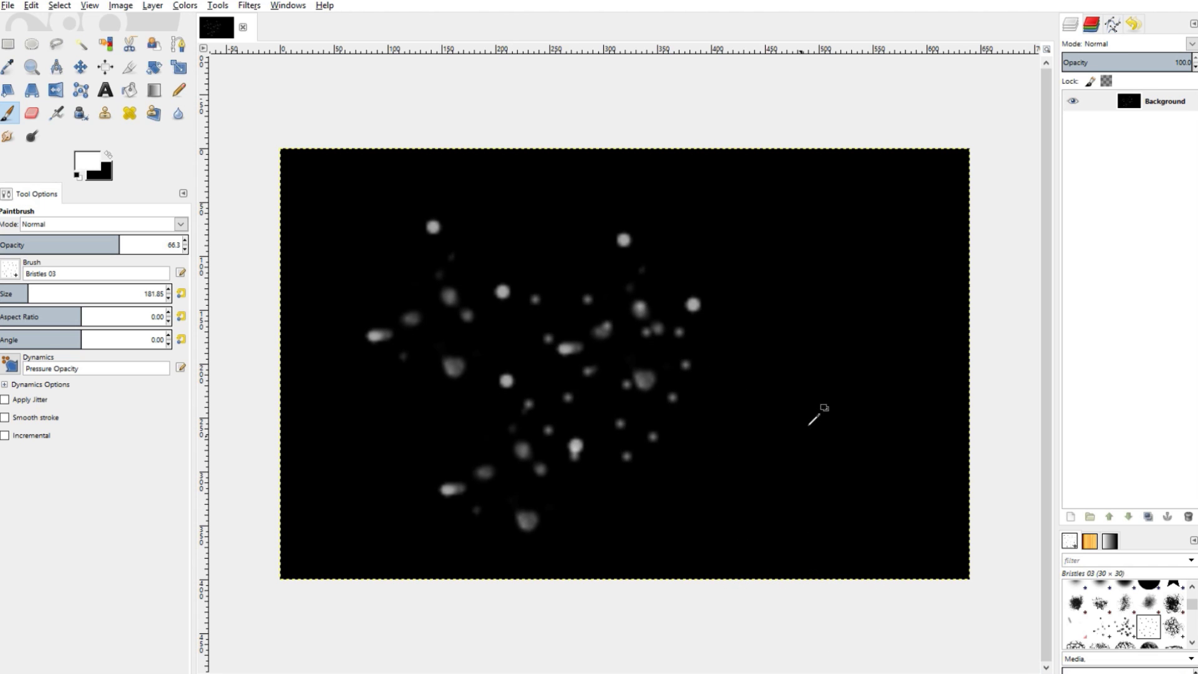
Undo the Bristles 03 test stamp, and add more white Bristles 01 stamps across the centre and right of the canvas
{"action": "left_click", "coordinate": [916, 522]}
{"action": "key", "text": "ctrl+z"}
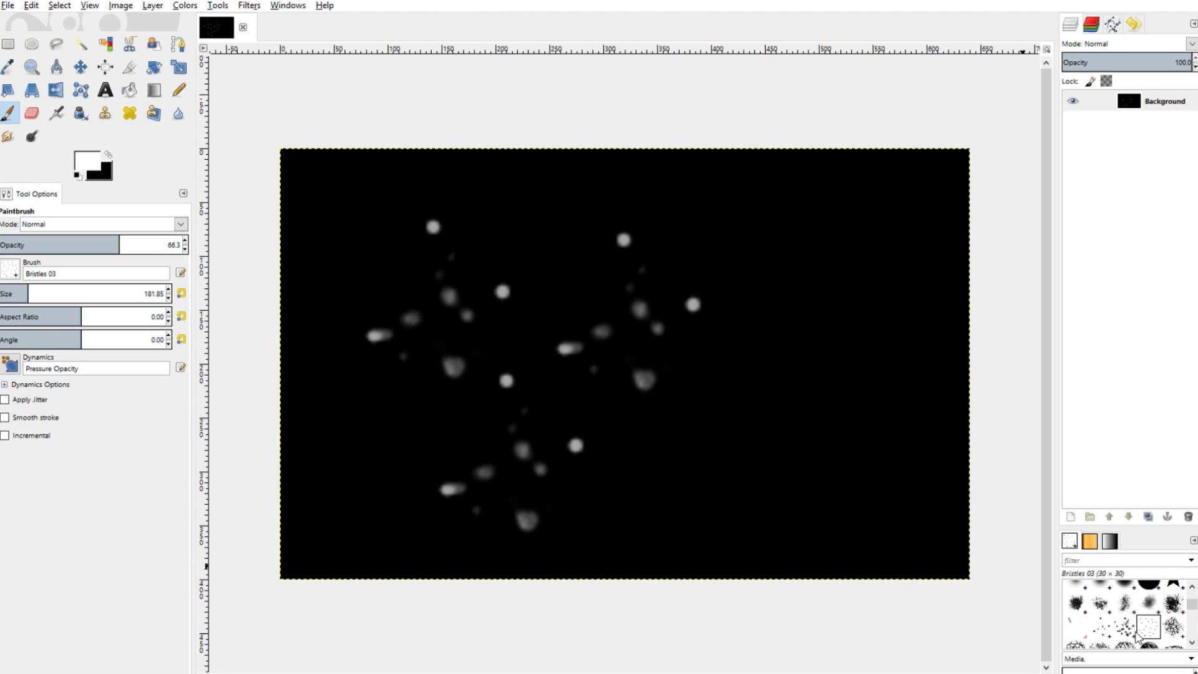
{"action": "left_click", "coordinate": [752, 485]}
{"action": "left_click", "coordinate": [853, 295]}
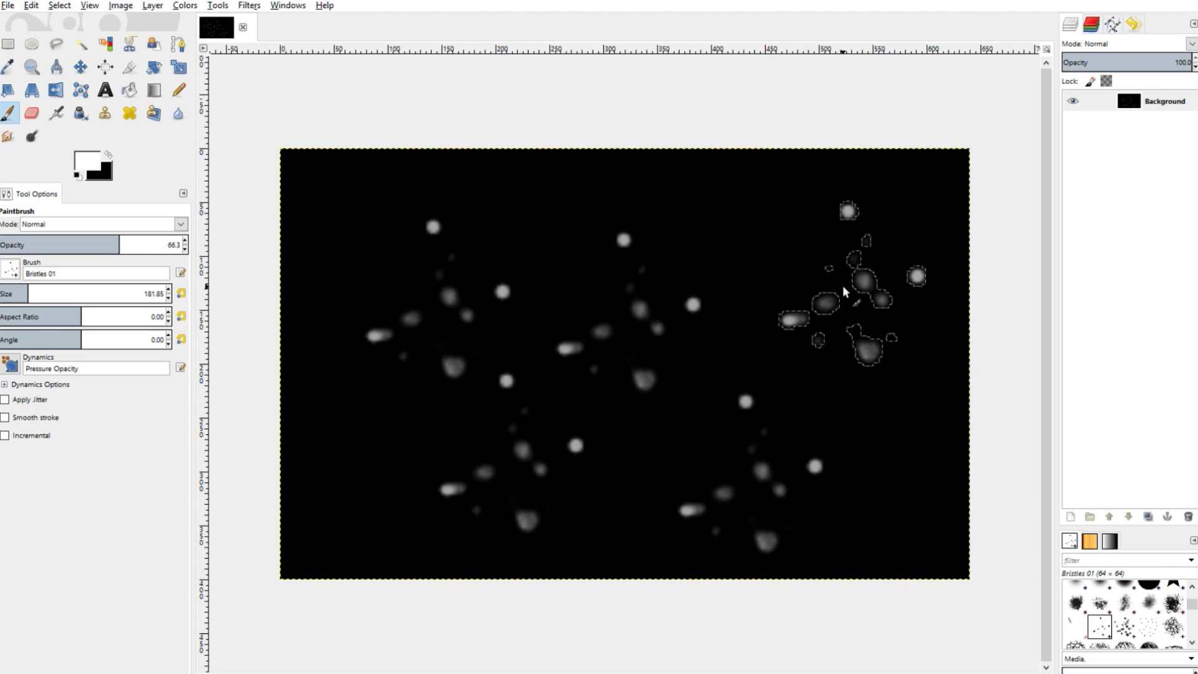
{"action": "left_click", "coordinate": [654, 458]}
{"action": "left_click", "coordinate": [554, 281]}
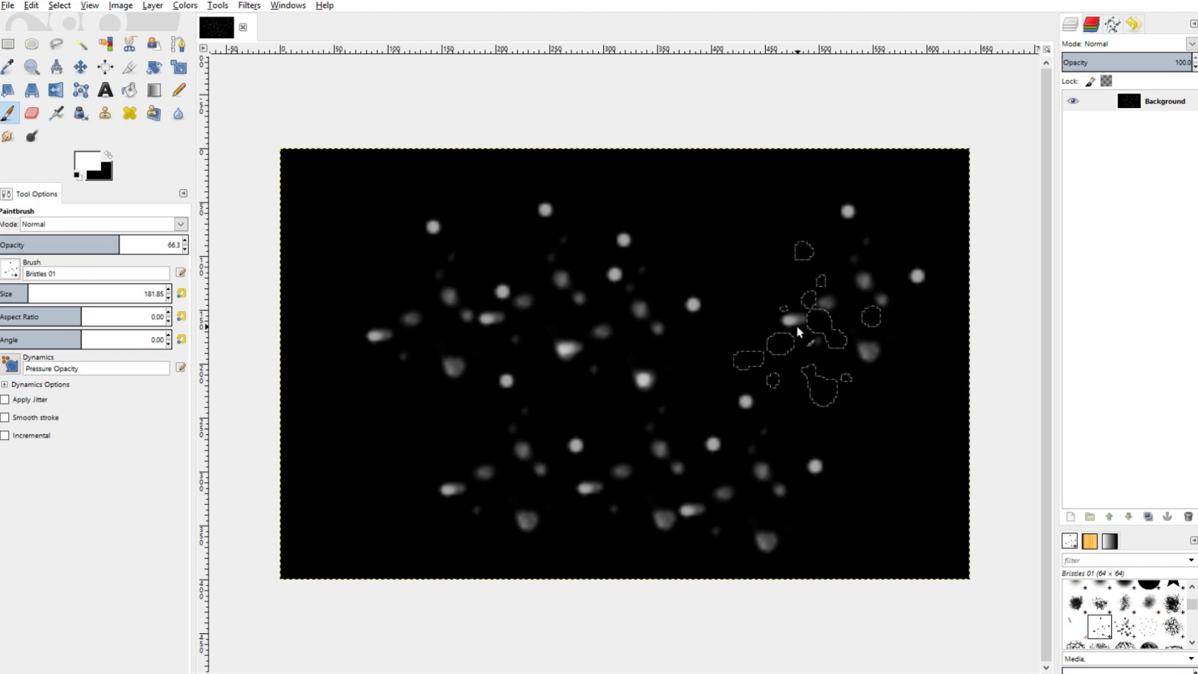
{"action": "left_click", "coordinate": [750, 294]}
{"action": "left_click", "coordinate": [686, 412]}
{"action": "left_click", "coordinate": [592, 408]}
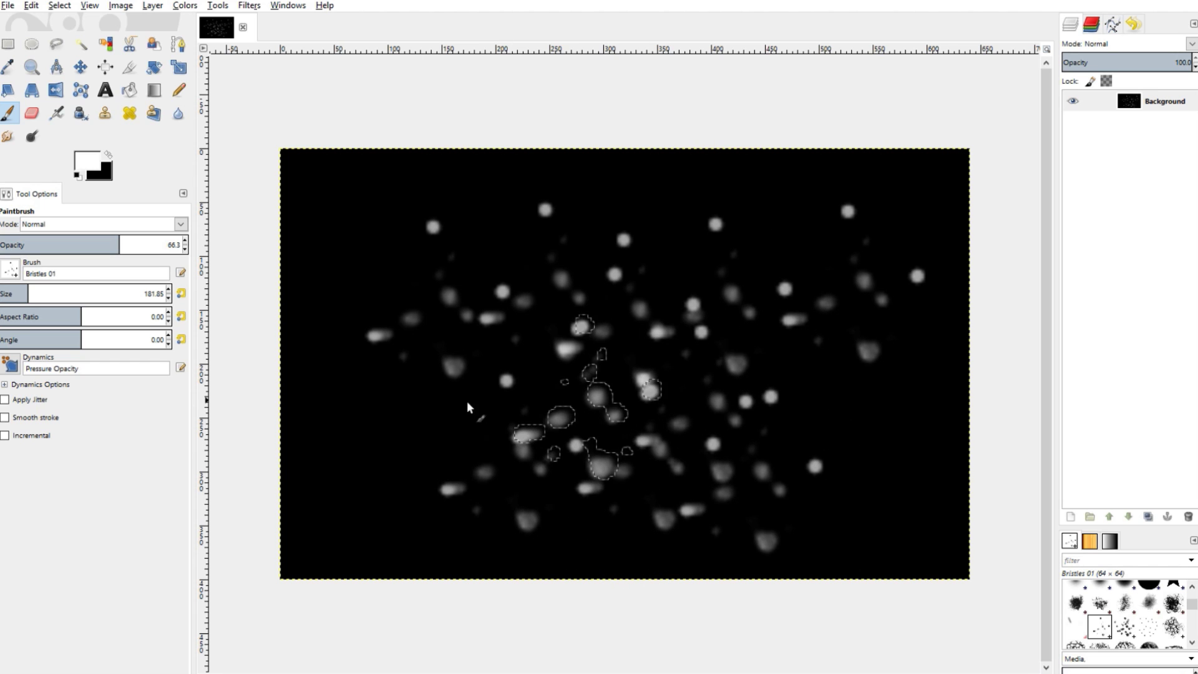
Choose the Animated Confetti brush and paint short faint white streaks across the speckled area of the canvas
{"action": "left_click", "coordinate": [1124, 604]}
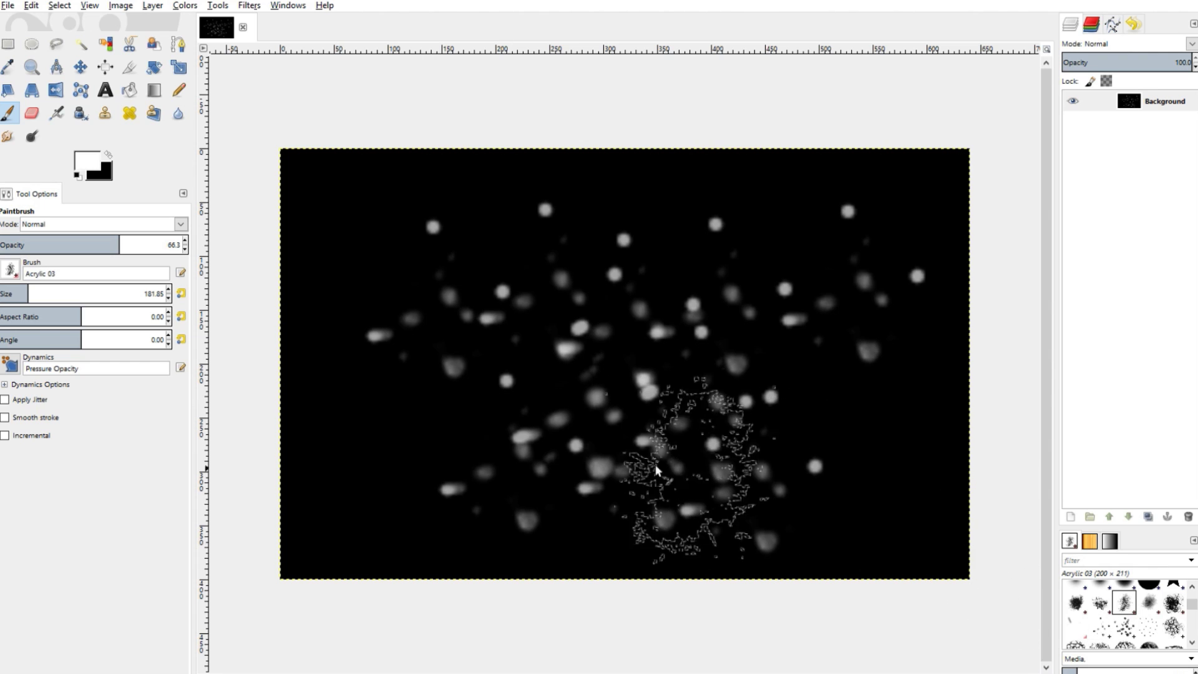
{"action": "scroll", "coordinate": [1143, 616], "scroll_direction": "down", "scroll_amount": 1}
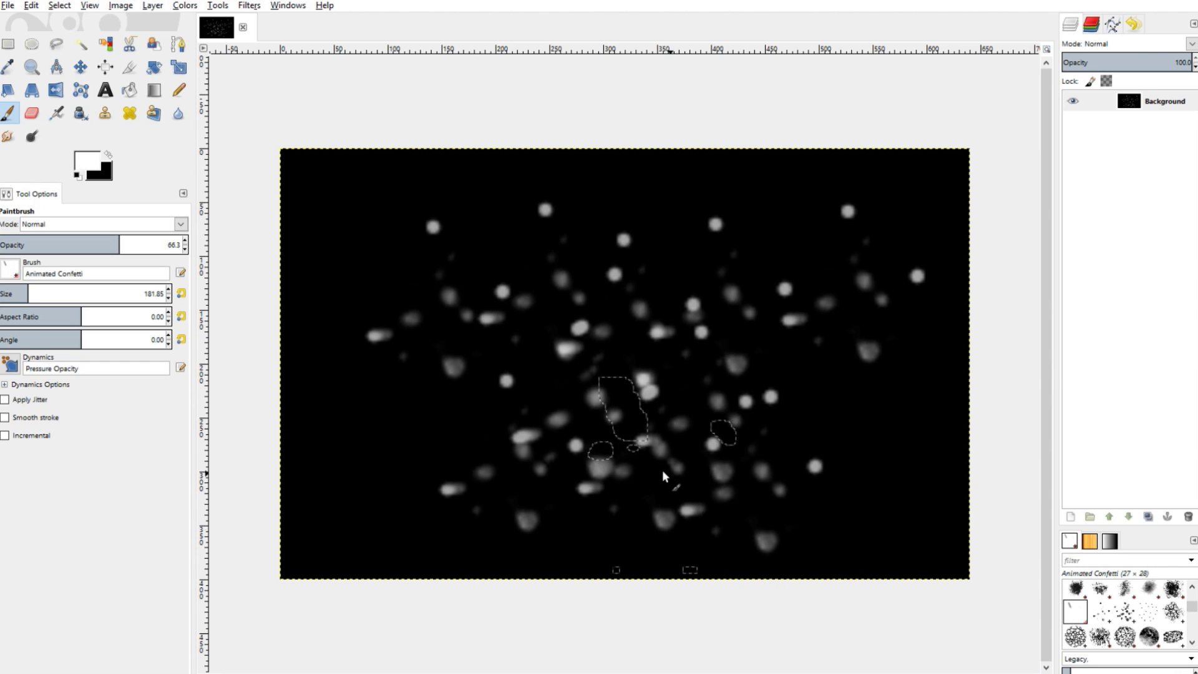
{"action": "left_click_drag", "start_coordinate": [672, 517], "coordinate": [674, 561]}
{"action": "mouse_move", "coordinate": [765, 253]}
{"action": "left_mouse_down"}
{"action": "mouse_move", "coordinate": [717, 278]}
{"action": "mouse_move", "coordinate": [721, 399]}
{"action": "left_mouse_up"}
{"action": "left_click_drag", "start_coordinate": [636, 450], "coordinate": [691, 493]}
{"action": "left_click_drag", "start_coordinate": [444, 408], "coordinate": [478, 404]}
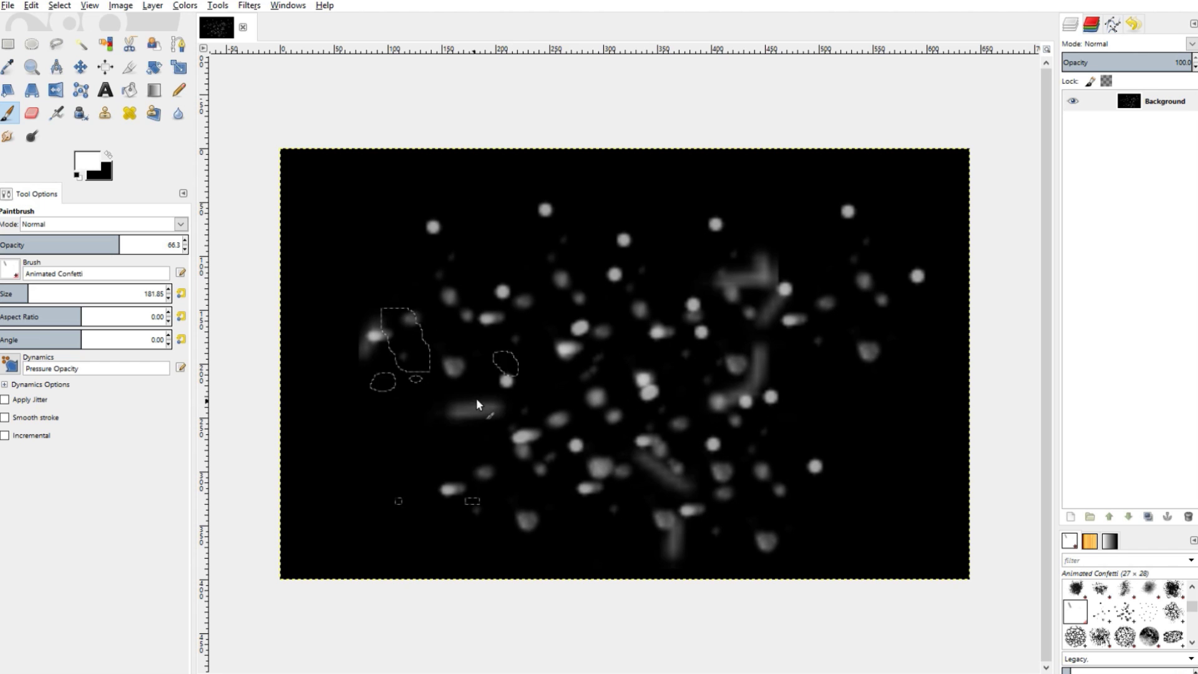
{"action": "left_click_drag", "start_coordinate": [452, 365], "coordinate": [449, 406]}
{"action": "left_click_drag", "start_coordinate": [531, 301], "coordinate": [583, 298]}
{"action": "left_click_drag", "start_coordinate": [478, 290], "coordinate": [524, 334]}
{"action": "left_click_drag", "start_coordinate": [374, 330], "coordinate": [414, 315]}
{"action": "left_click_drag", "start_coordinate": [325, 222], "coordinate": [315, 256]}
{"action": "left_click_drag", "start_coordinate": [390, 234], "coordinate": [374, 265]}
{"action": "left_click_drag", "start_coordinate": [624, 243], "coordinate": [631, 277]}
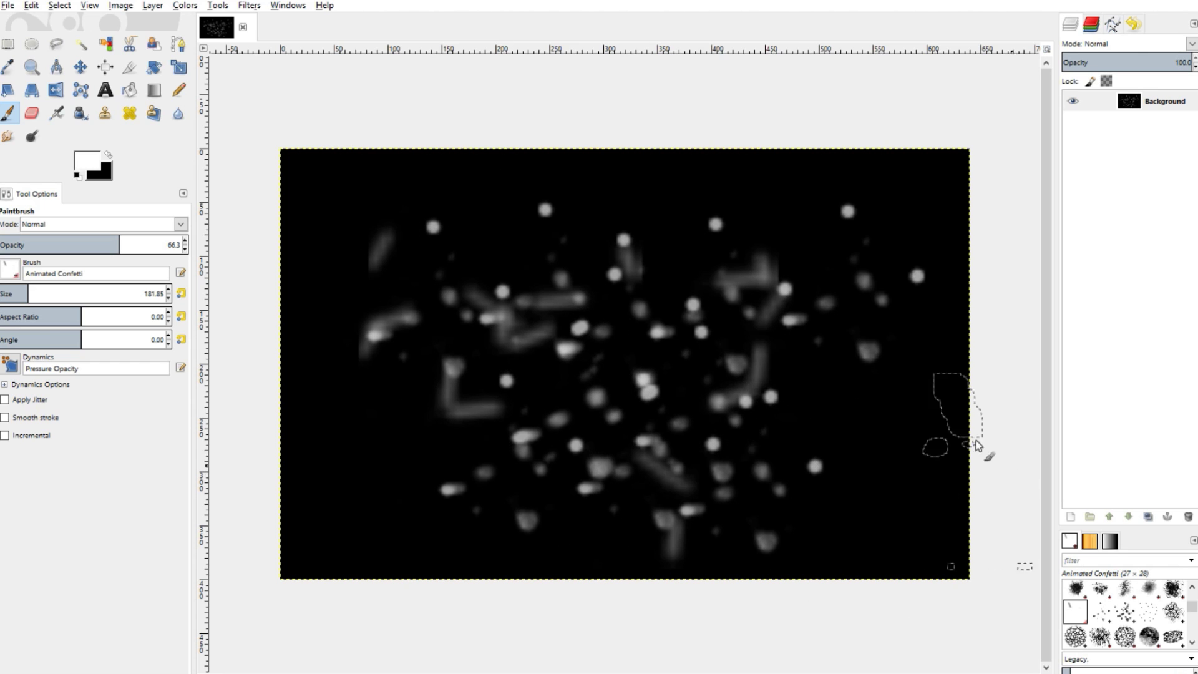
Try the Acrylic 05 brush near the canvas's lower-right corner, and undo its strokes
{"action": "left_click", "coordinate": [1173, 589]}
{"action": "mouse_move", "coordinate": [923, 577]}
{"action": "left_mouse_down"}
{"action": "mouse_move", "coordinate": [964, 577]}
{"action": "mouse_move", "coordinate": [942, 535]}
{"action": "mouse_move", "coordinate": [947, 548]}
{"action": "mouse_move", "coordinate": [920, 544]}
{"action": "mouse_move", "coordinate": [895, 596]}
{"action": "left_mouse_up"}
{"action": "key", "text": "ctrl+z"}
{"action": "key", "text": "ctrl+z"}
{"action": "key", "text": "ctrl+z"}
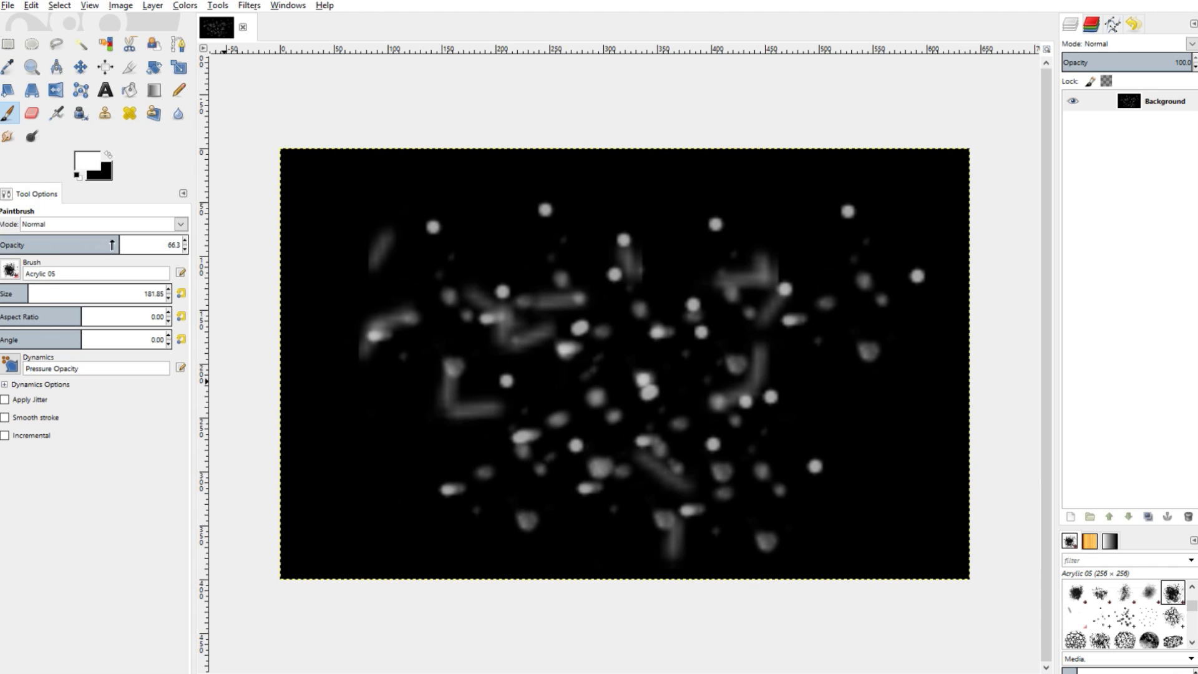
Try textured brushes such as Oils 01 and Oils 02 in the canvas's lower-right corner, and undo their strokes
{"action": "scroll", "coordinate": [1154, 623], "scroll_direction": "down", "scroll_amount": 3}
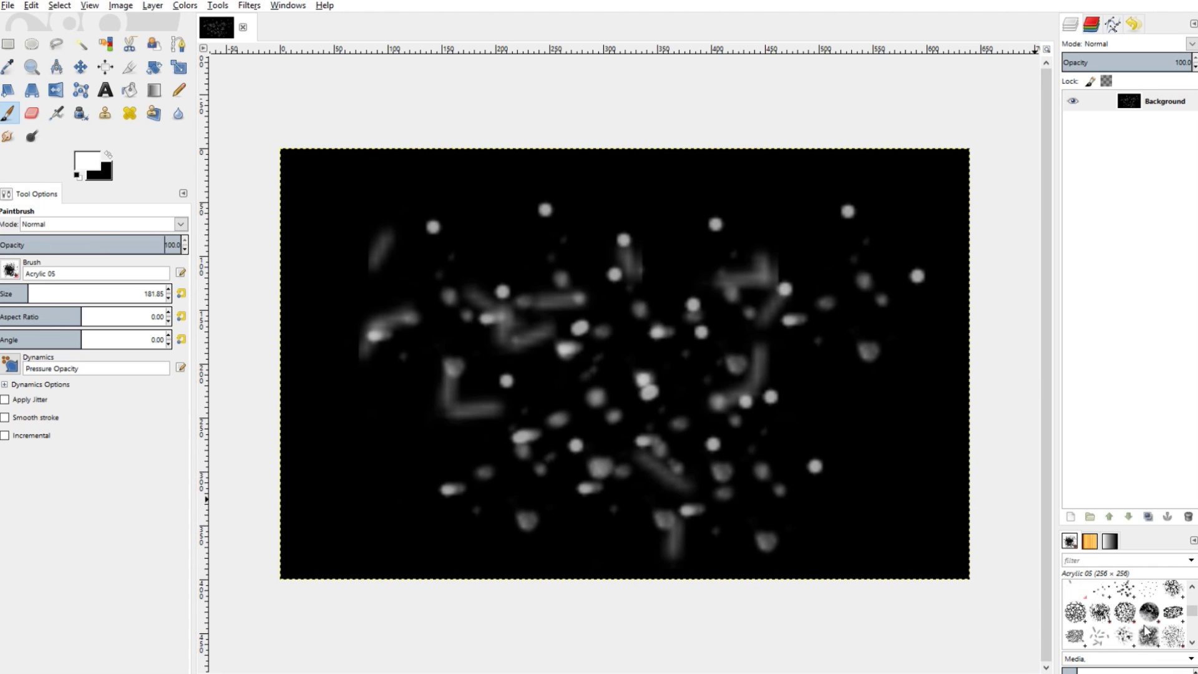
{"action": "left_click", "coordinate": [1154, 623]}
{"action": "mouse_move", "coordinate": [978, 599]}
{"action": "left_mouse_down"}
{"action": "mouse_move", "coordinate": [952, 580]}
{"action": "mouse_move", "coordinate": [968, 443]}
{"action": "mouse_move", "coordinate": [948, 606]}
{"action": "mouse_move", "coordinate": [850, 655]}
{"action": "left_mouse_up"}
{"action": "key", "text": "ctrl+z"}
{"action": "left_click", "coordinate": [1074, 641]}
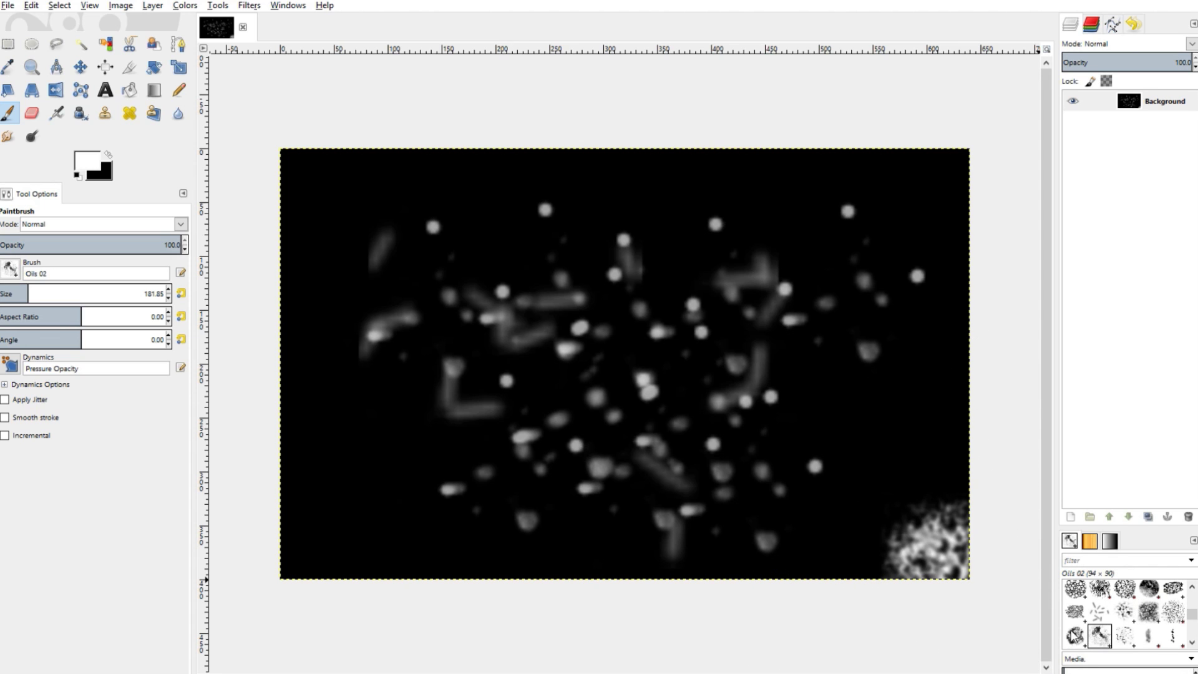
{"action": "mouse_move", "coordinate": [898, 494]}
{"action": "left_mouse_down"}
{"action": "mouse_move", "coordinate": [952, 564]}
{"action": "mouse_move", "coordinate": [906, 590]}
{"action": "mouse_move", "coordinate": [967, 508]}
{"action": "left_mouse_up"}
{"action": "key", "text": "ctrl+z"}
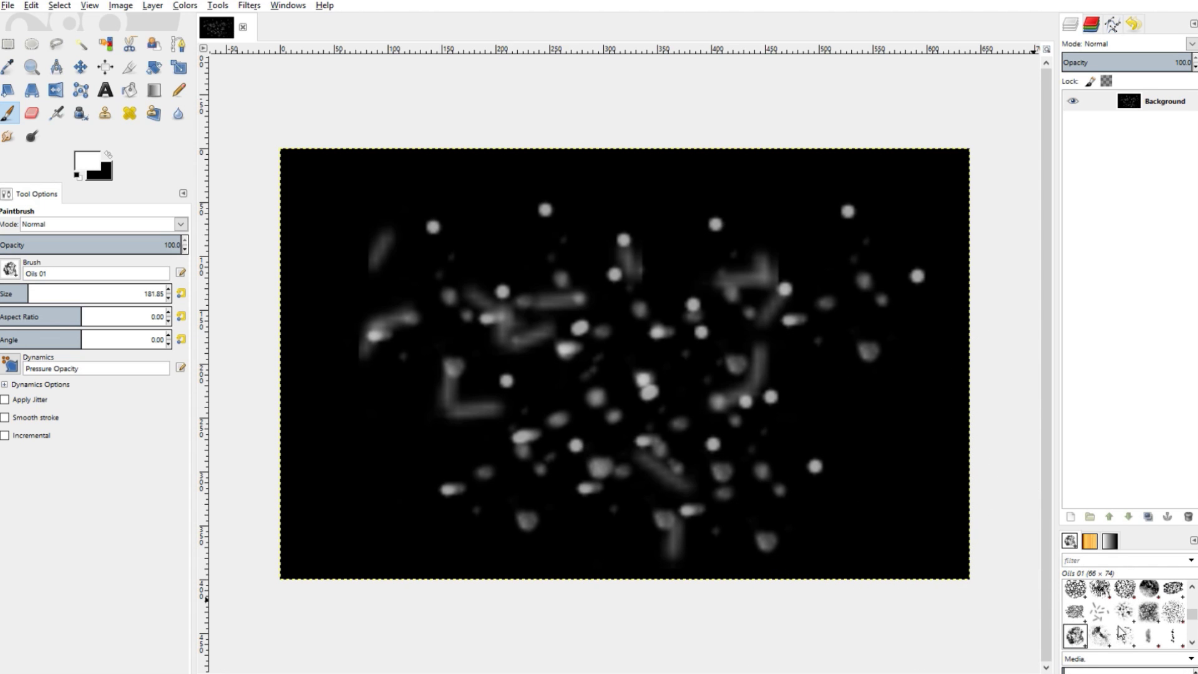
Choose the Smoke brush and stamp white smoke into all four corners of the canvas at 100 opacity
{"action": "left_click", "coordinate": [1126, 637]}
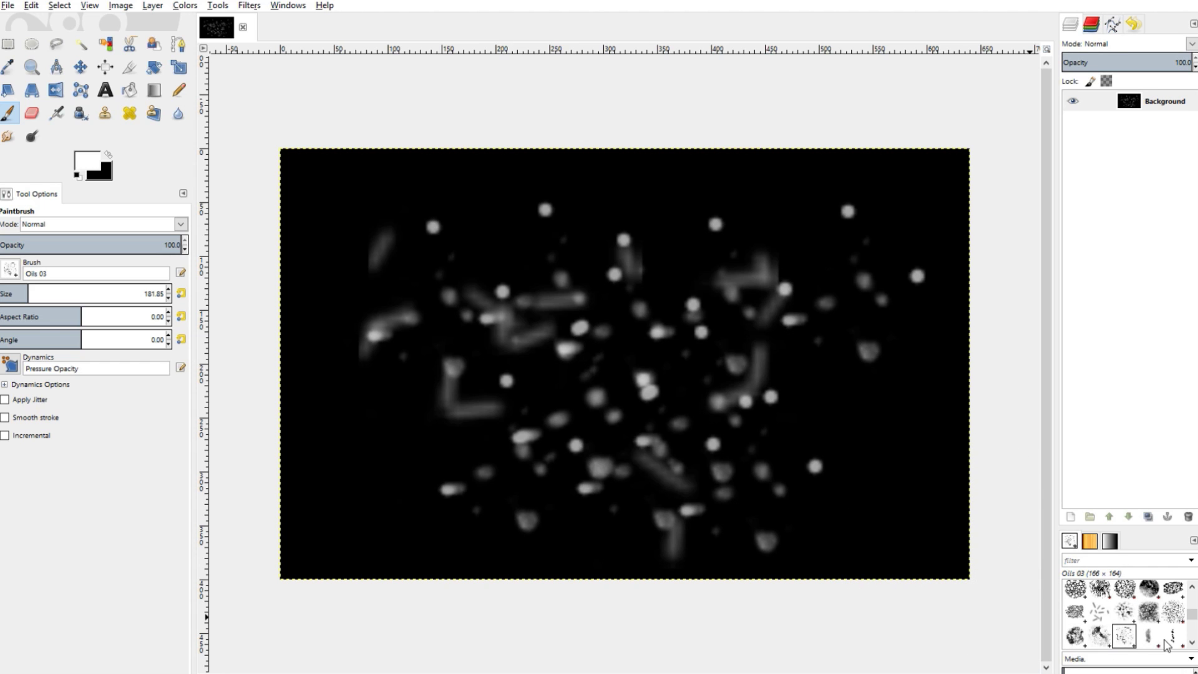
{"action": "scroll", "coordinate": [1158, 642], "scroll_direction": "down", "scroll_amount": 2}
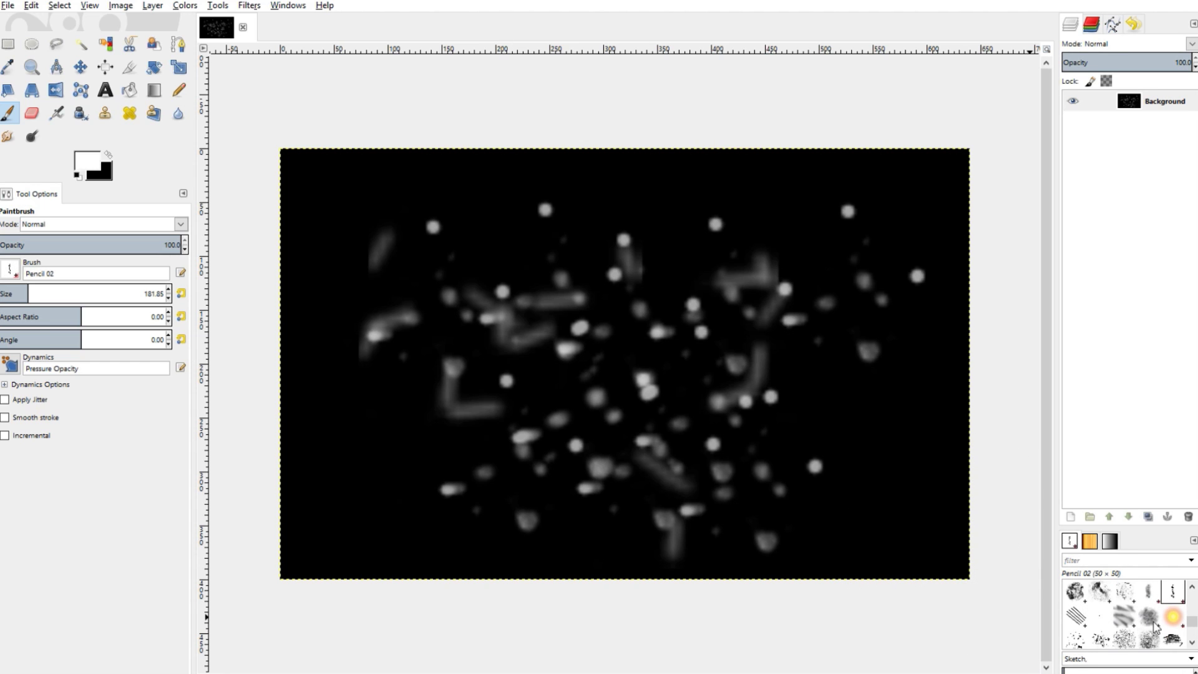
{"action": "left_click", "coordinate": [1147, 616]}
{"action": "left_click", "coordinate": [986, 546]}
{"action": "left_click", "coordinate": [1019, 493]}
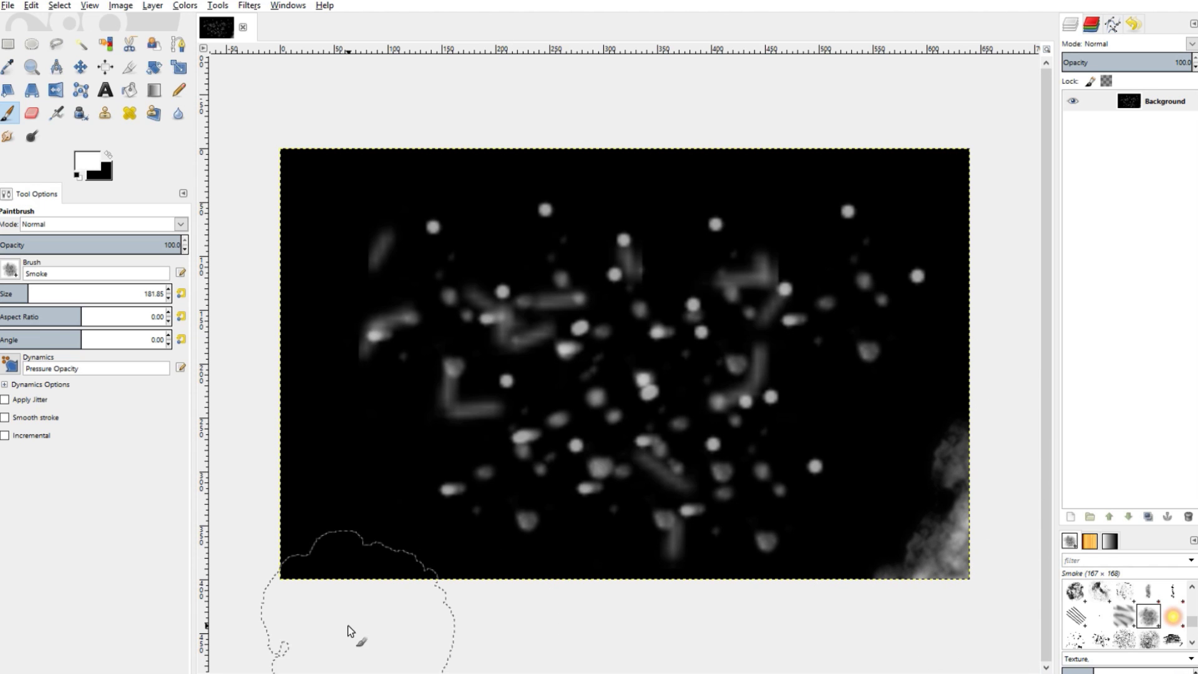
{"action": "left_click", "coordinate": [237, 581]}
{"action": "left_click", "coordinate": [356, 106]}
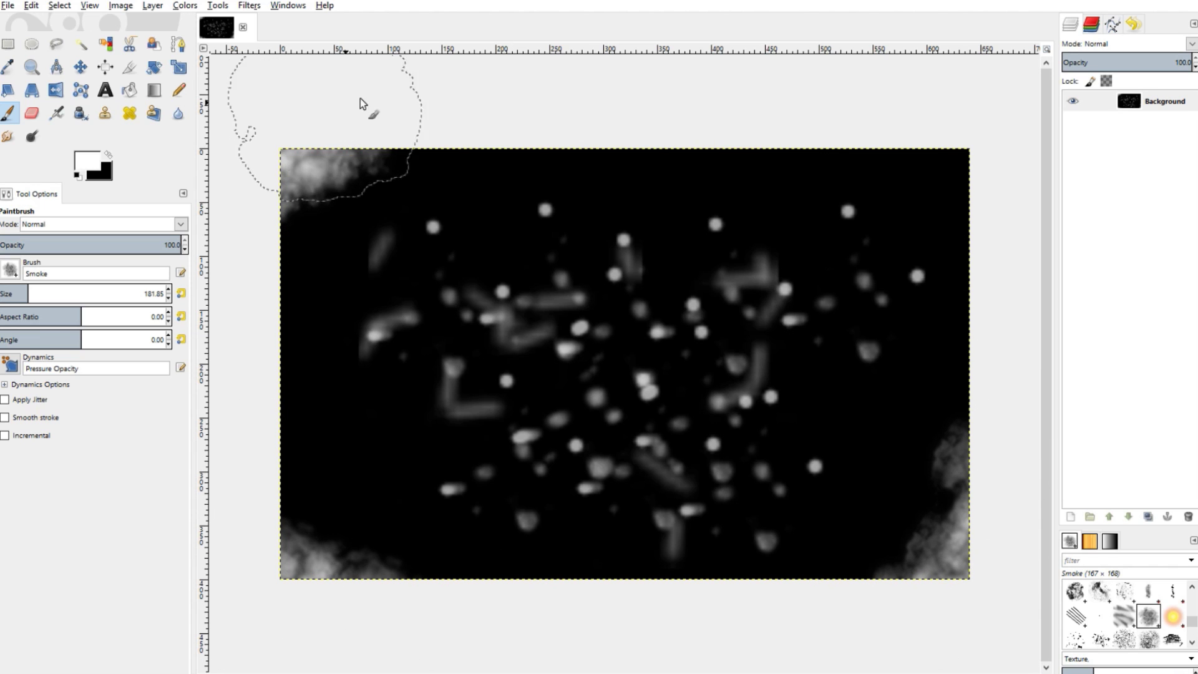
{"action": "left_click", "coordinate": [876, 128]}
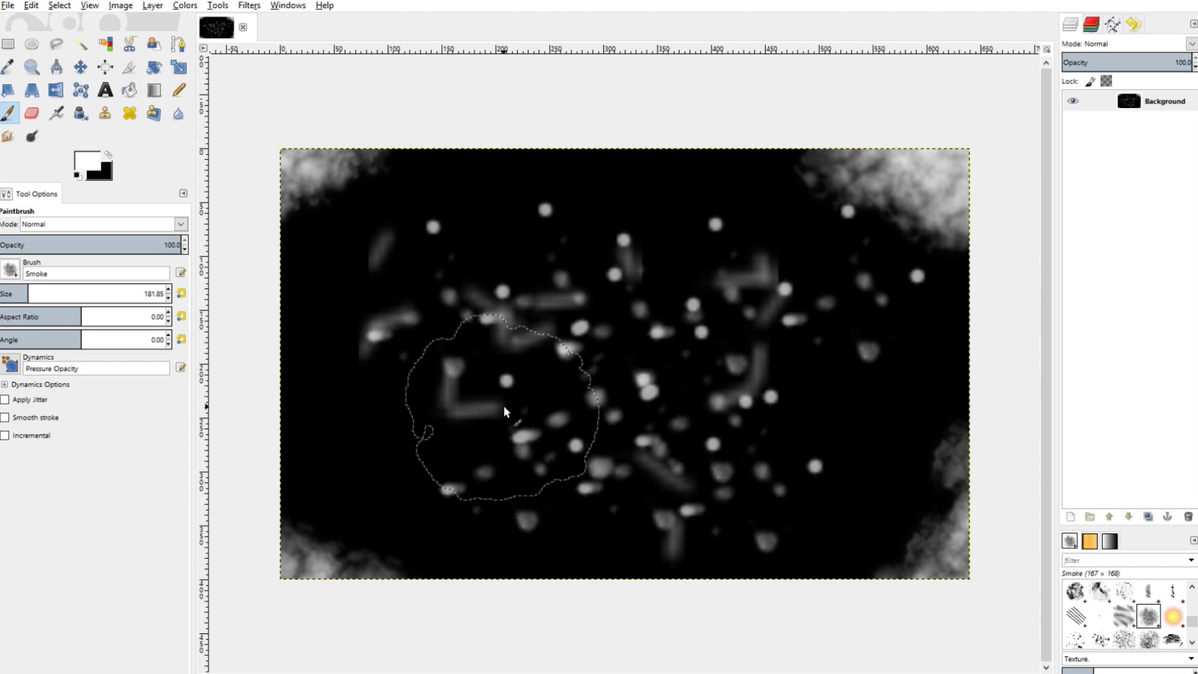
Start exporting the image to the Texture folder under the name Tex_tut
{"action": "left_click", "coordinate": [5, 6]}
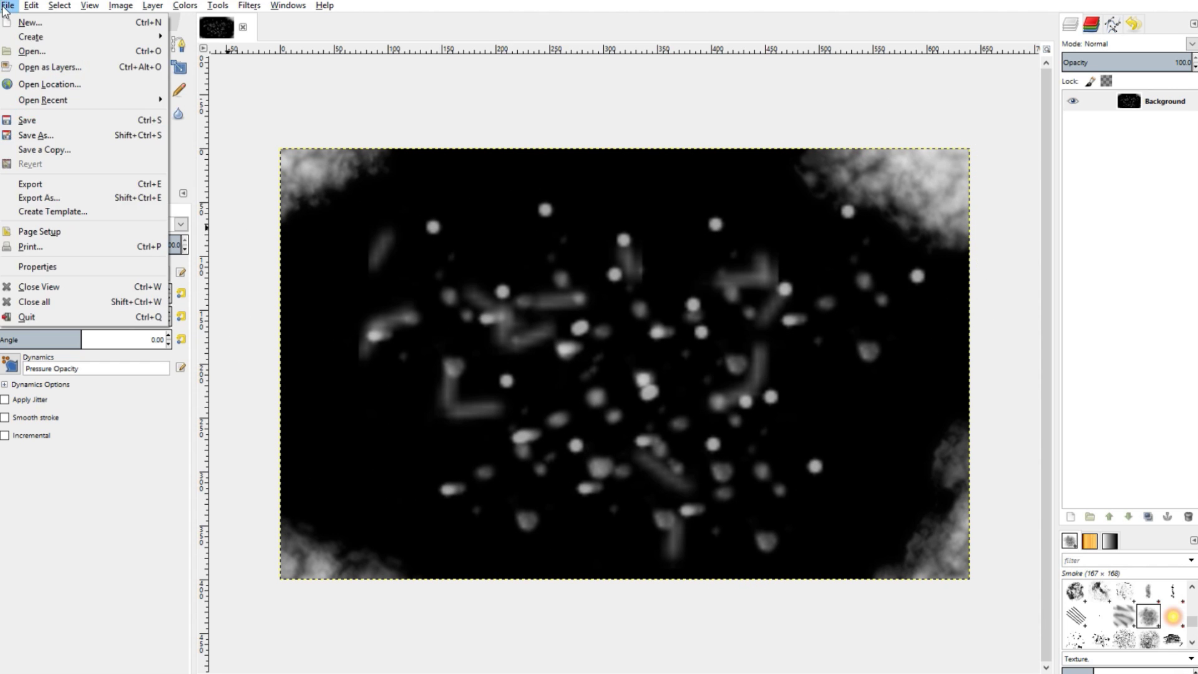
{"action": "left_click", "coordinate": [55, 198]}
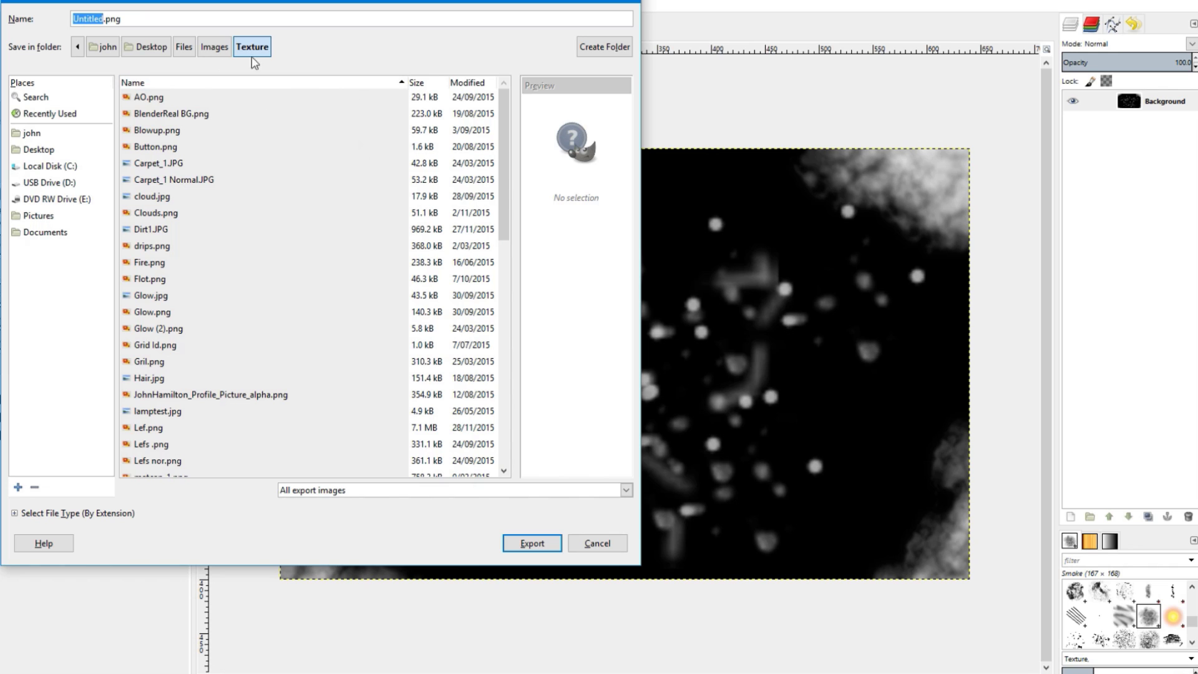
{"action": "left_click", "coordinate": [105, 17]}
{"action": "left_click_drag", "start_coordinate": [103, 19], "coordinate": [64, 25]}
{"action": "type", "text": "Tex_tut"}
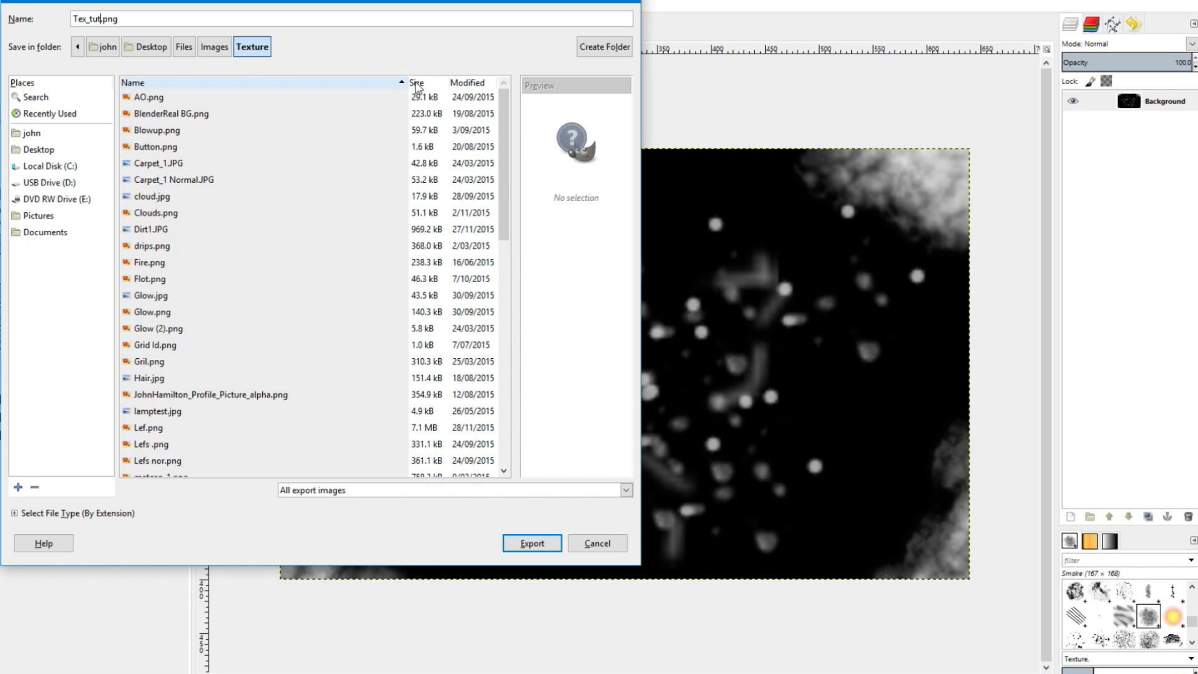
Change the export file's extension to jpg and export the image
{"action": "left_click_drag", "start_coordinate": [507, 194], "coordinate": [503, 151]}
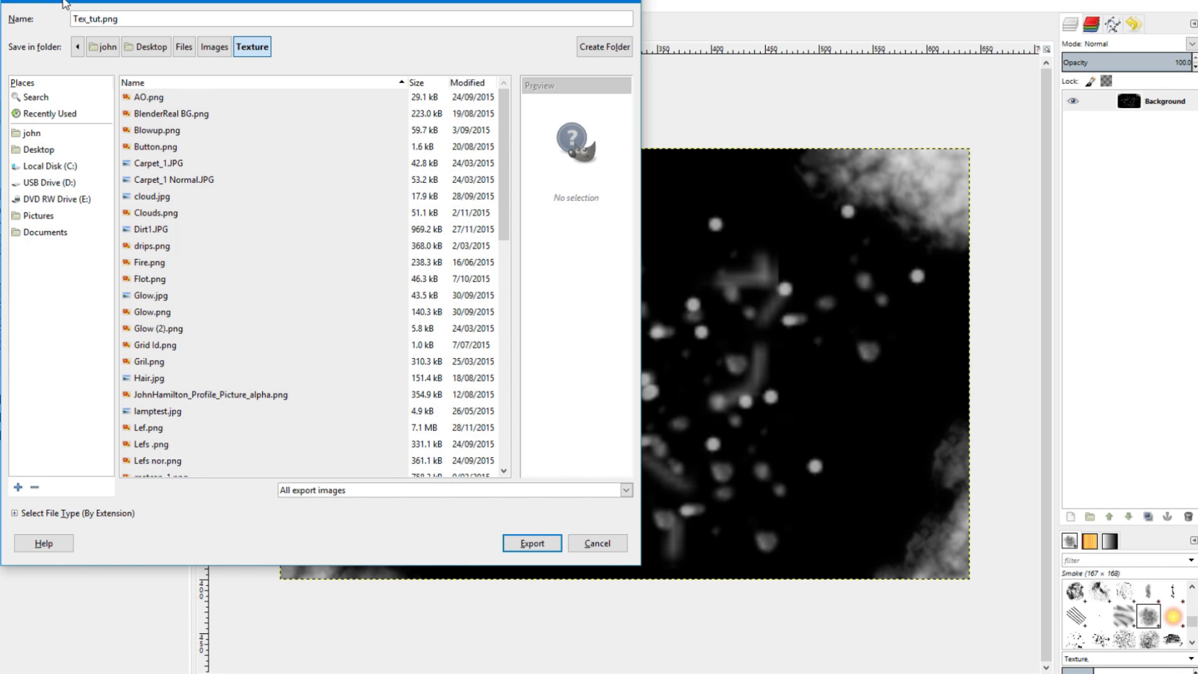
{"action": "left_click_drag", "start_coordinate": [118, 19], "coordinate": [104, 18]}
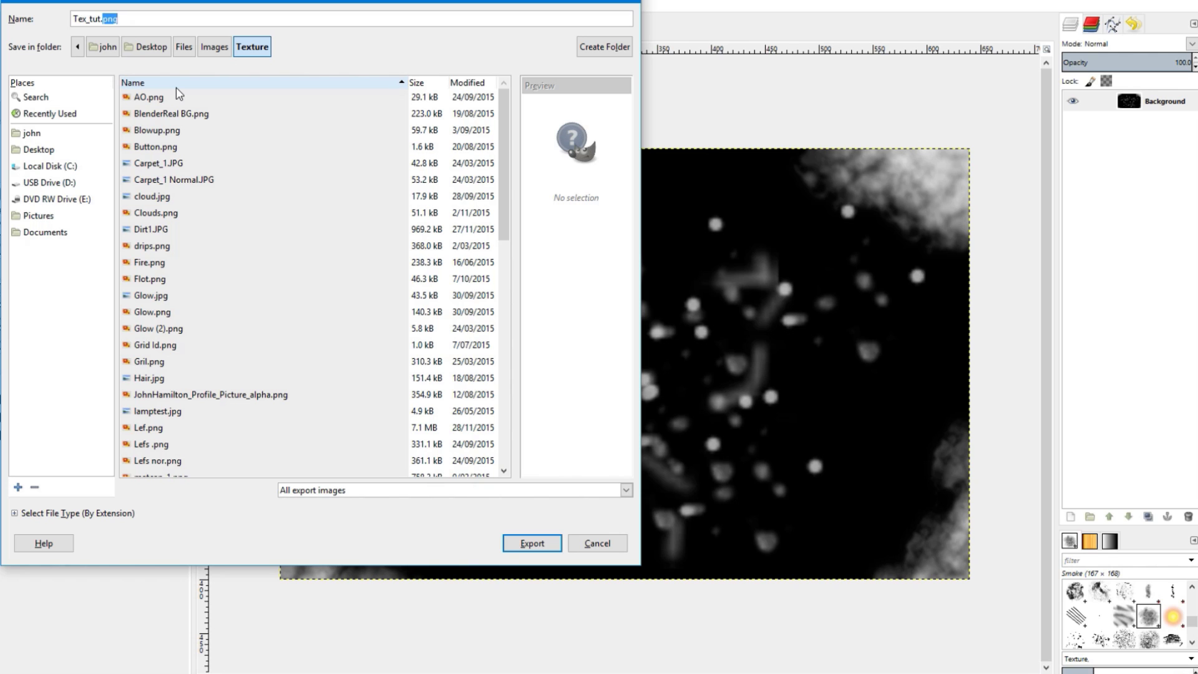
{"action": "type", "text": "jeop"}
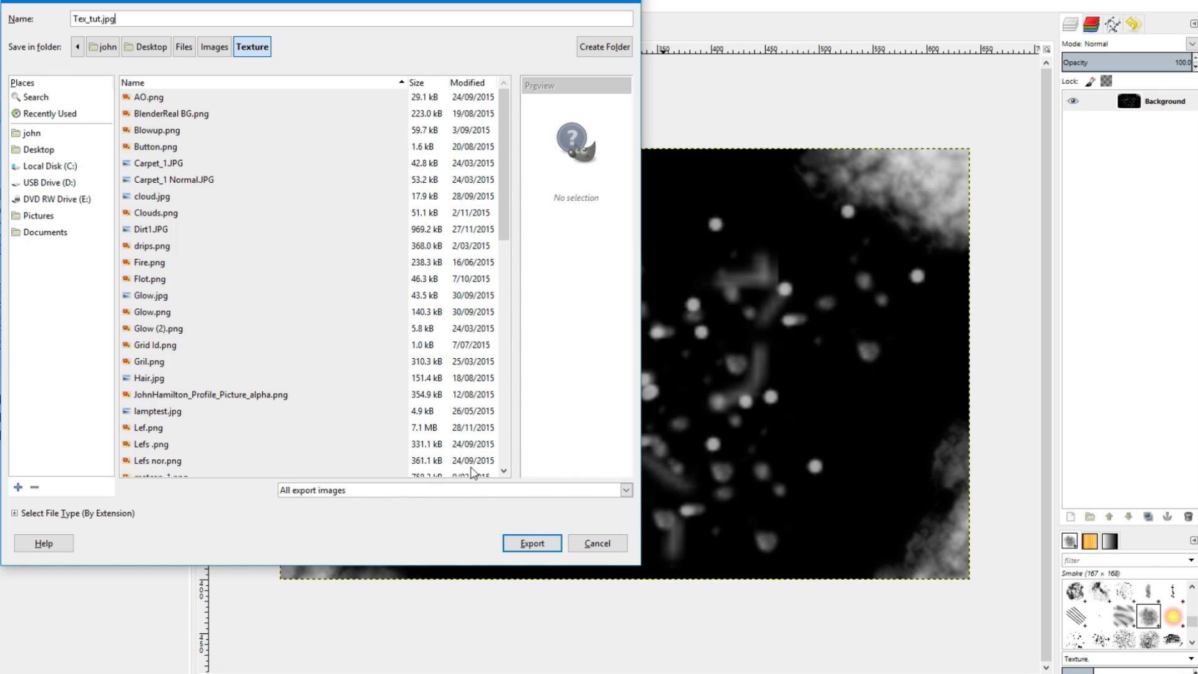
{"action": "left_click", "coordinate": [516, 547]}
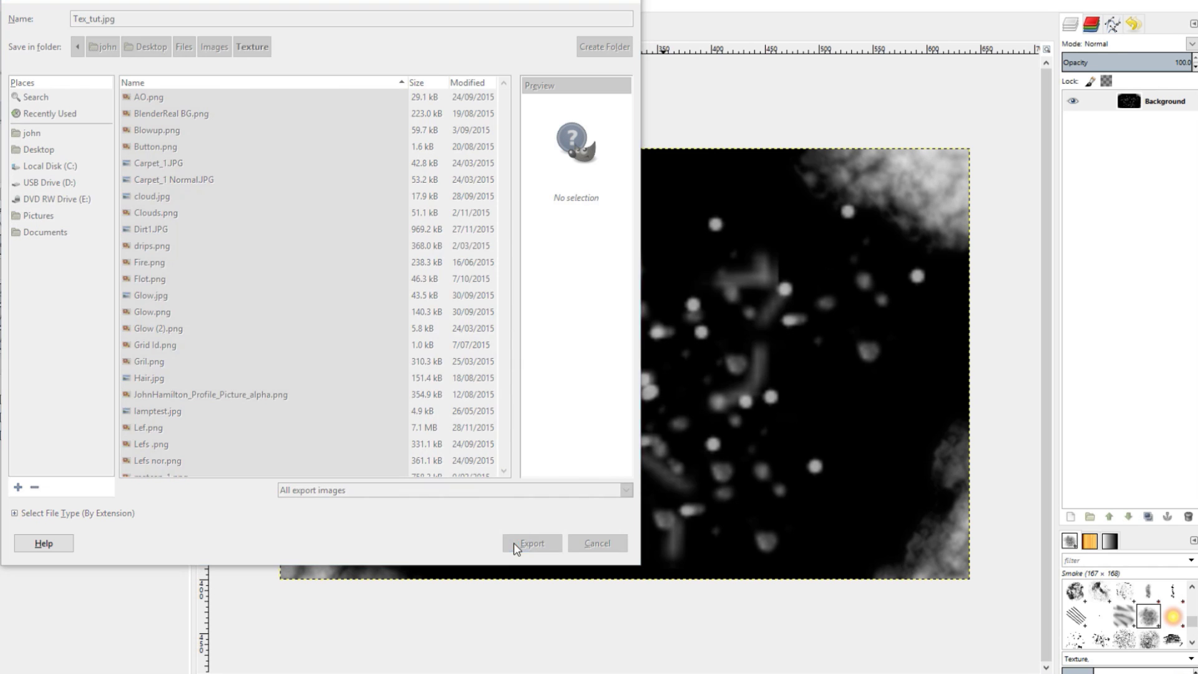
{"action": "left_click", "coordinate": [598, 444]}
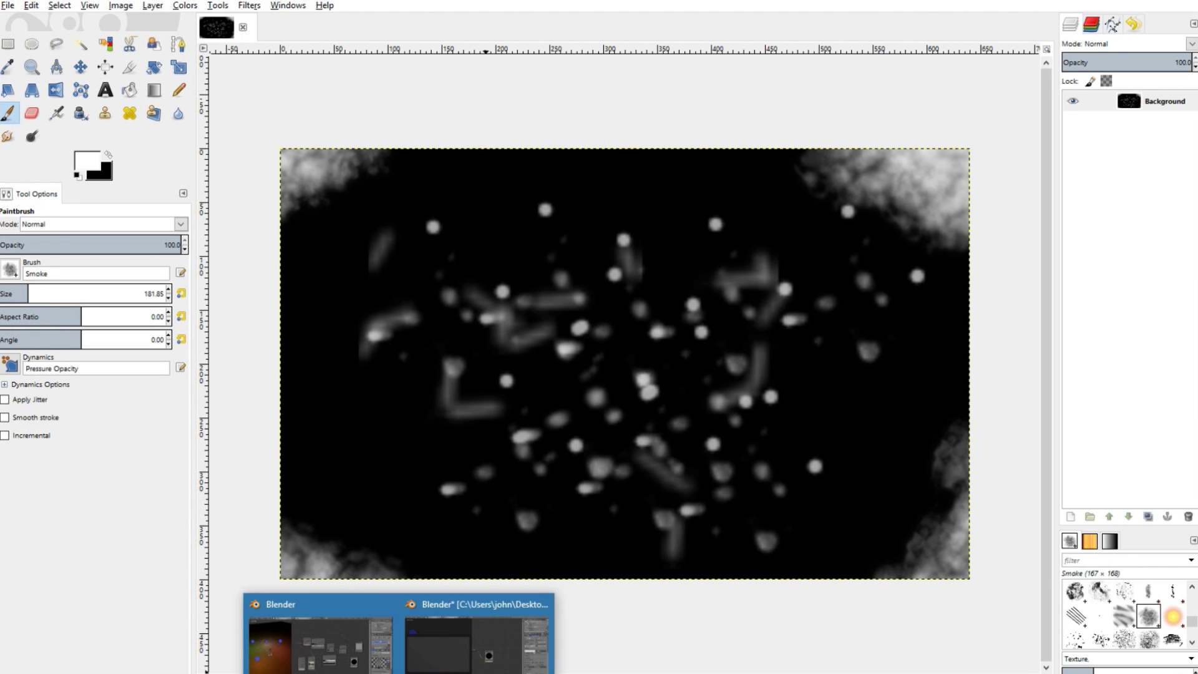
Switch to the Blender window containing the mask scene and select the plane in the camera view
{"action": "mouse_move", "coordinate": [376, 651]}
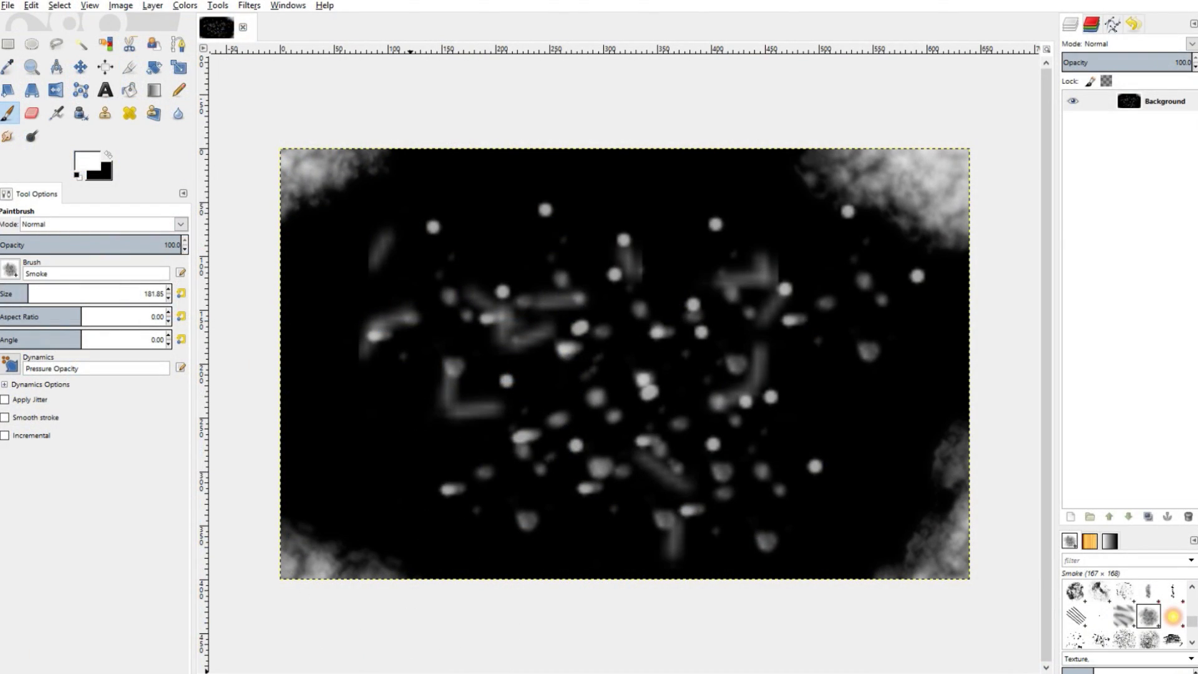
{"action": "left_click", "coordinate": [448, 649]}
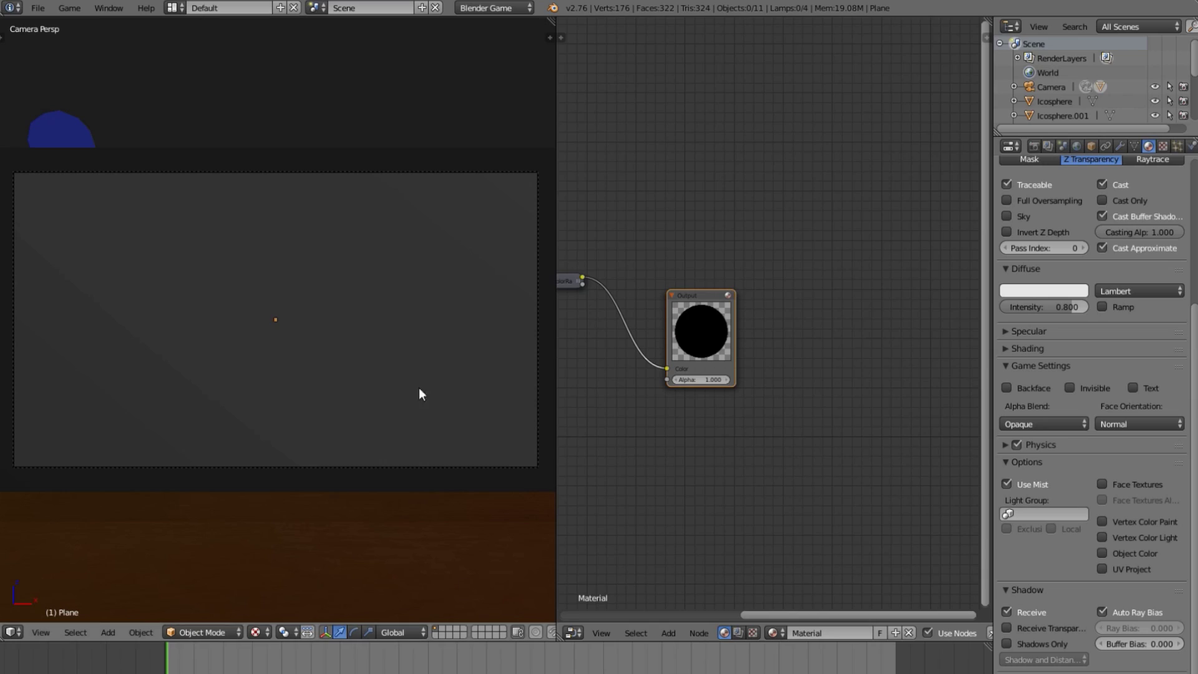
{"action": "right_click", "coordinate": [364, 365]}
Add a Geometry input node to the plane's material and place it below the Material node
{"action": "scroll", "coordinate": [699, 337], "scroll_direction": "left", "scroll_amount": 8, "text": "ctrl"}
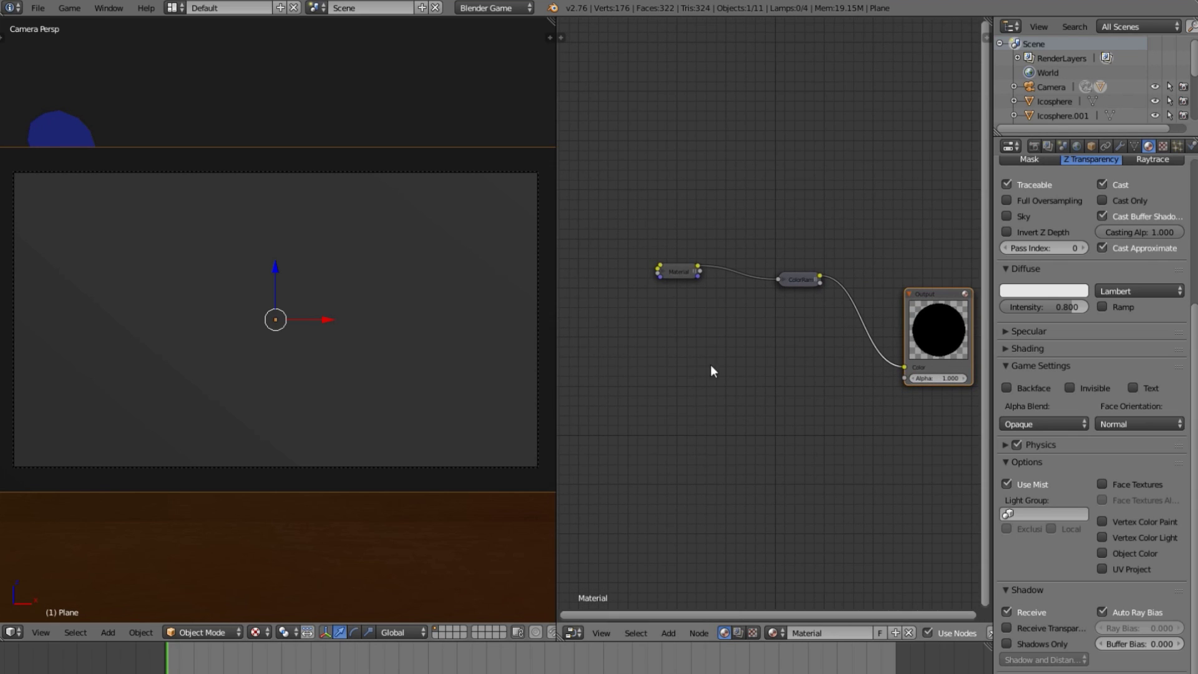
{"action": "key", "text": "shift+a"}
{"action": "mouse_move", "coordinate": [585, 270]}
{"action": "left_click", "coordinate": [635, 351]}
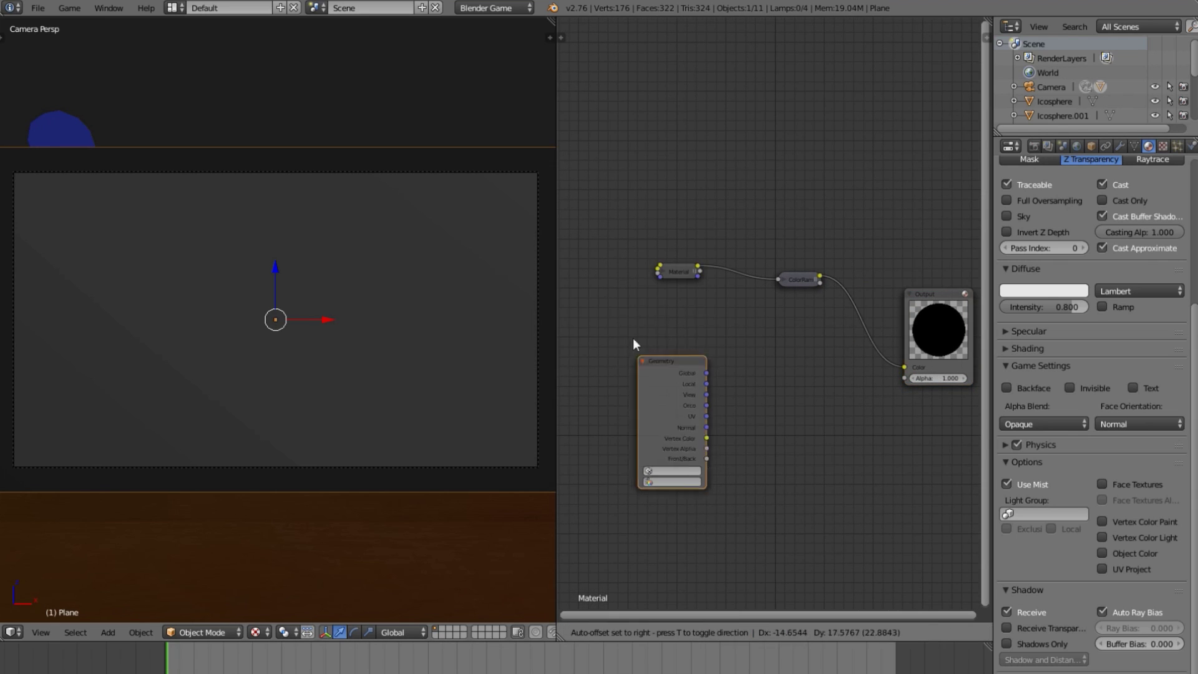
{"action": "left_click", "coordinate": [627, 308]}
{"action": "key", "text": "shift+a"}
{"action": "mouse_move", "coordinate": [666, 332]}
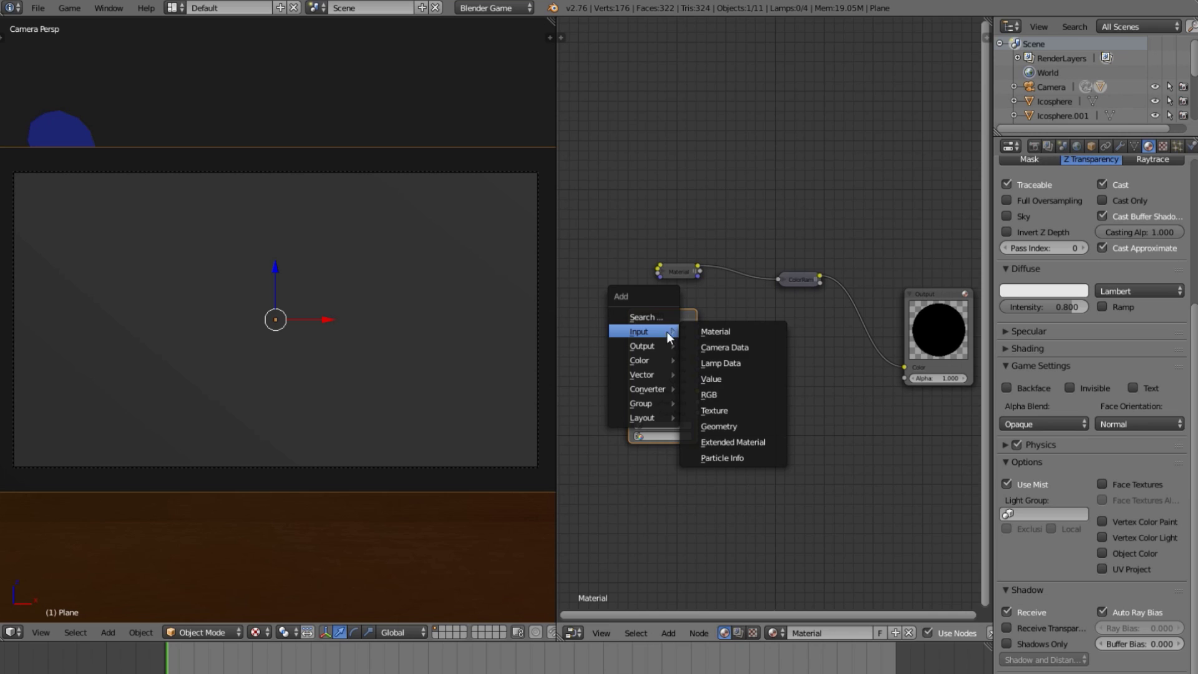
{"action": "left_click", "coordinate": [747, 426]}
{"action": "key", "text": "Escape"}
Add a Texture input node and place it between the Geometry and Output nodes
{"action": "key", "text": "shift+a"}
{"action": "mouse_move", "coordinate": [718, 381]}
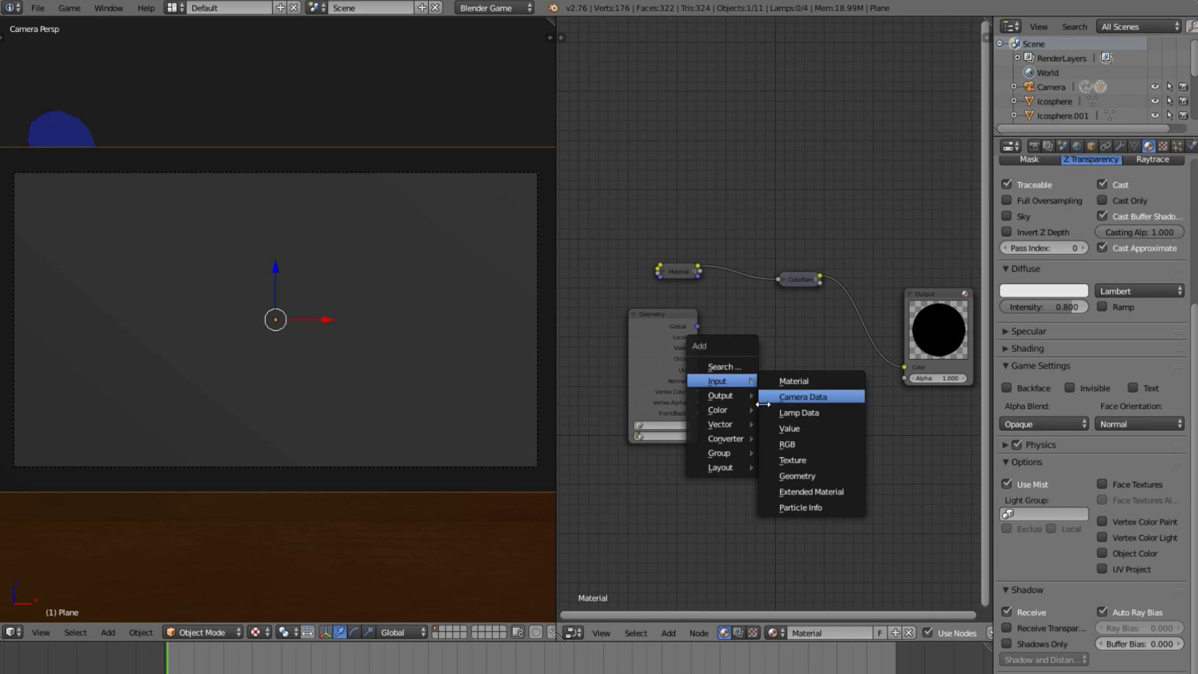
{"action": "left_click", "coordinate": [792, 460]}
{"action": "left_click", "coordinate": [776, 443]}
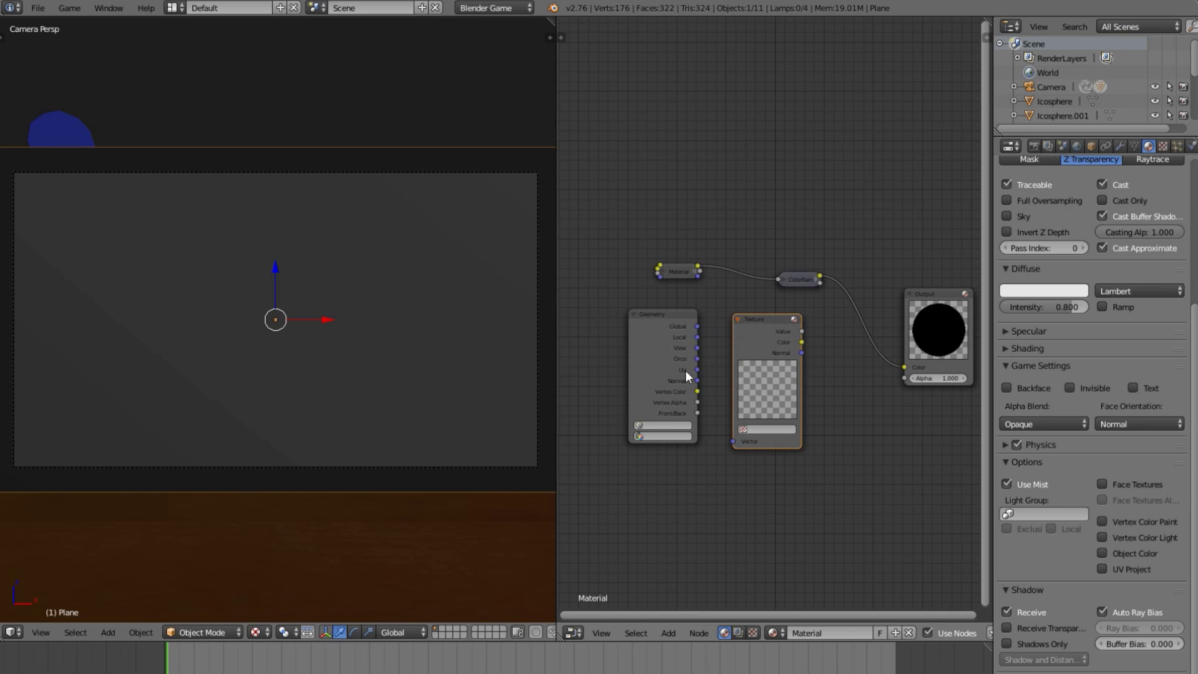
Link the Geometry node's UV output to the Texture node's Vector input, and the Texture node's Color to the Output's Color
{"action": "scroll", "coordinate": [685, 369], "scroll_direction": "up", "scroll_amount": 1}
{"action": "left_click_drag", "start_coordinate": [678, 384], "coordinate": [725, 475]}
{"action": "middle_click_drag", "start_coordinate": [779, 445], "coordinate": [677, 458]}
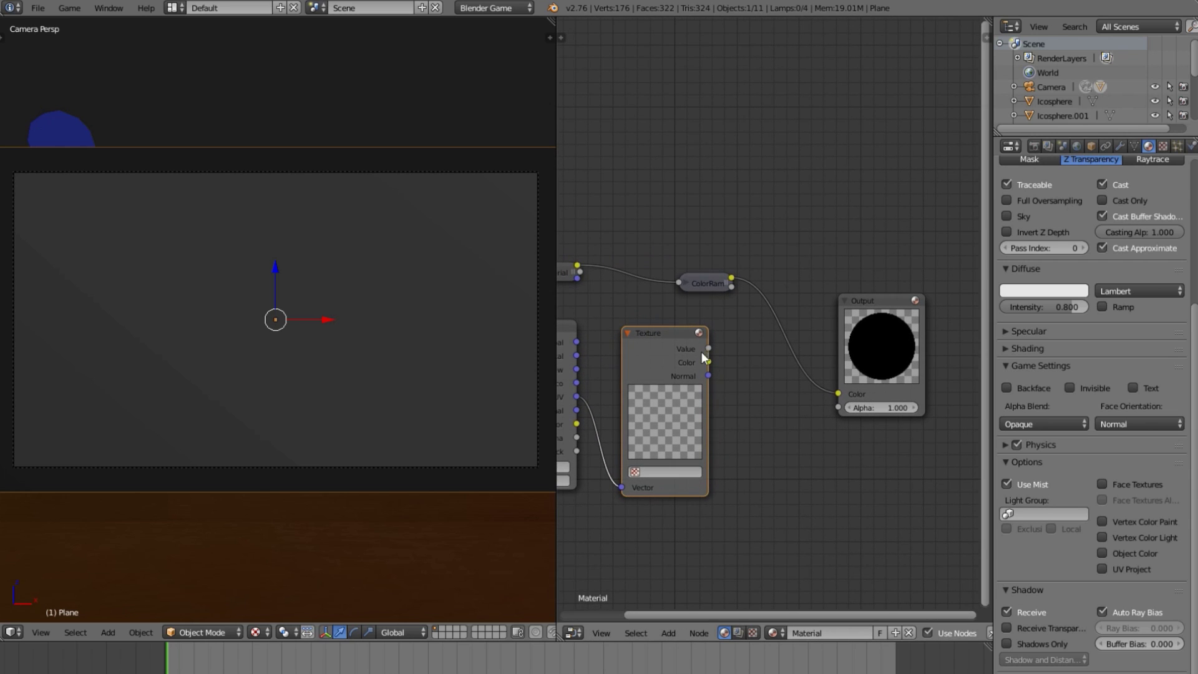
{"action": "left_click_drag", "start_coordinate": [710, 363], "coordinate": [837, 394]}
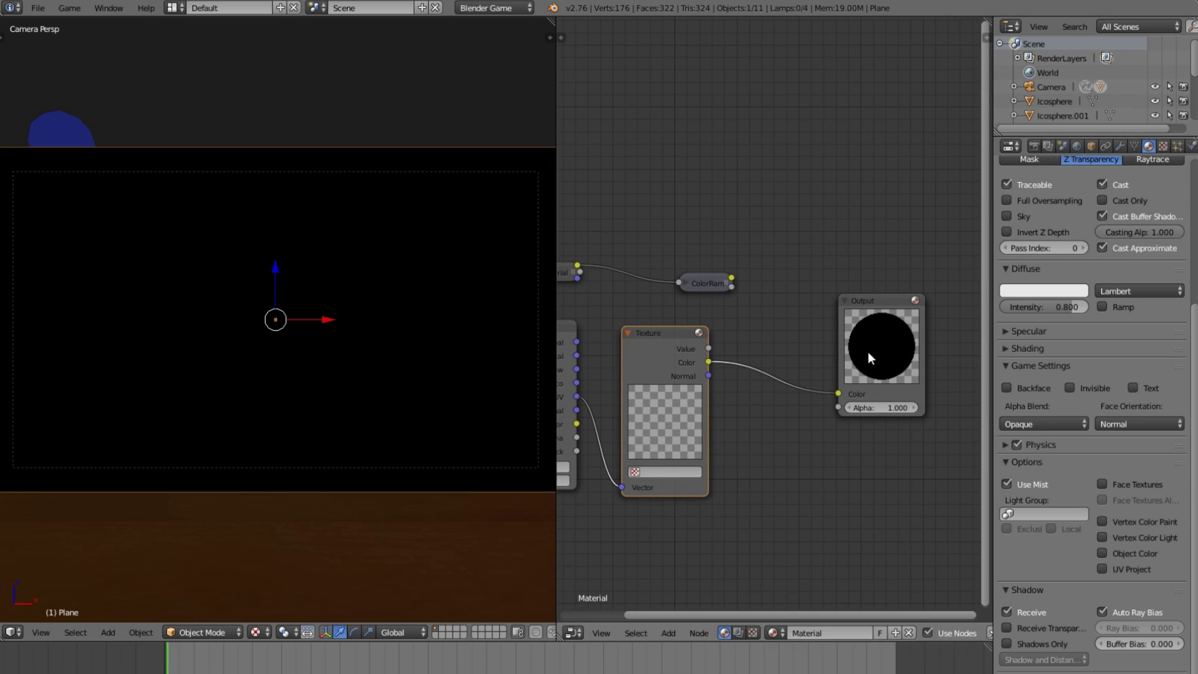
Put the plane in Edit Mode and split the node editor horizontally, making the lower area a UV/Image Editor
{"action": "key", "text": "Tab"}
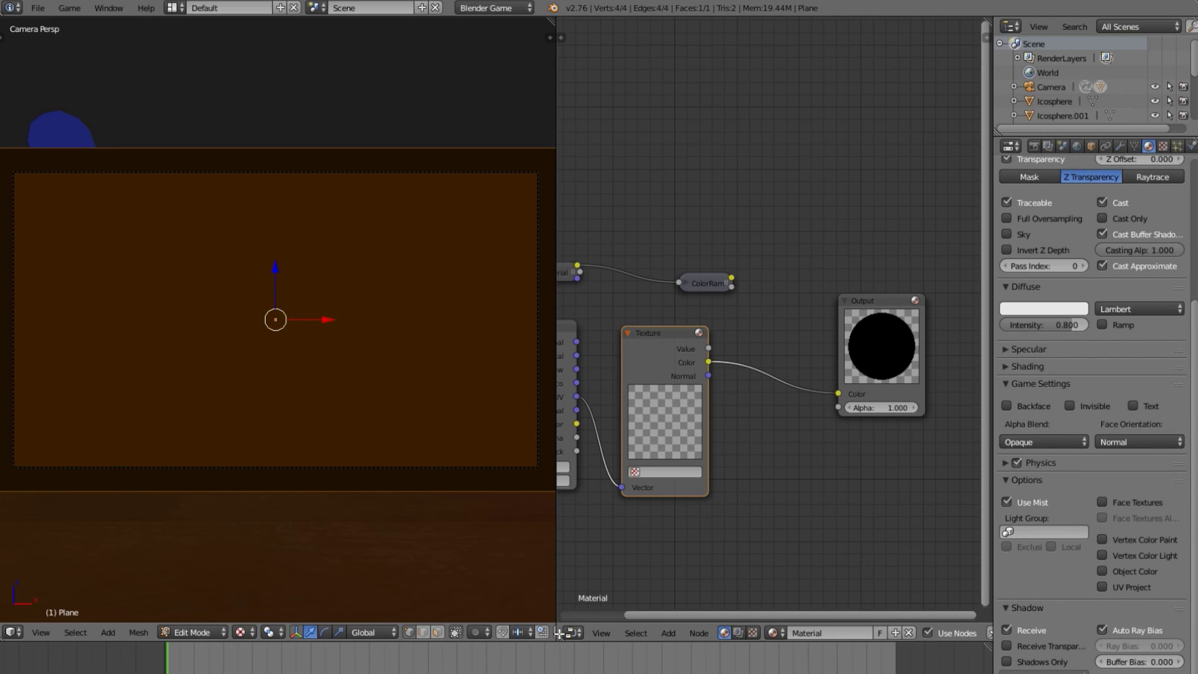
{"action": "left_click_drag", "start_coordinate": [558, 638], "coordinate": [561, 327]}
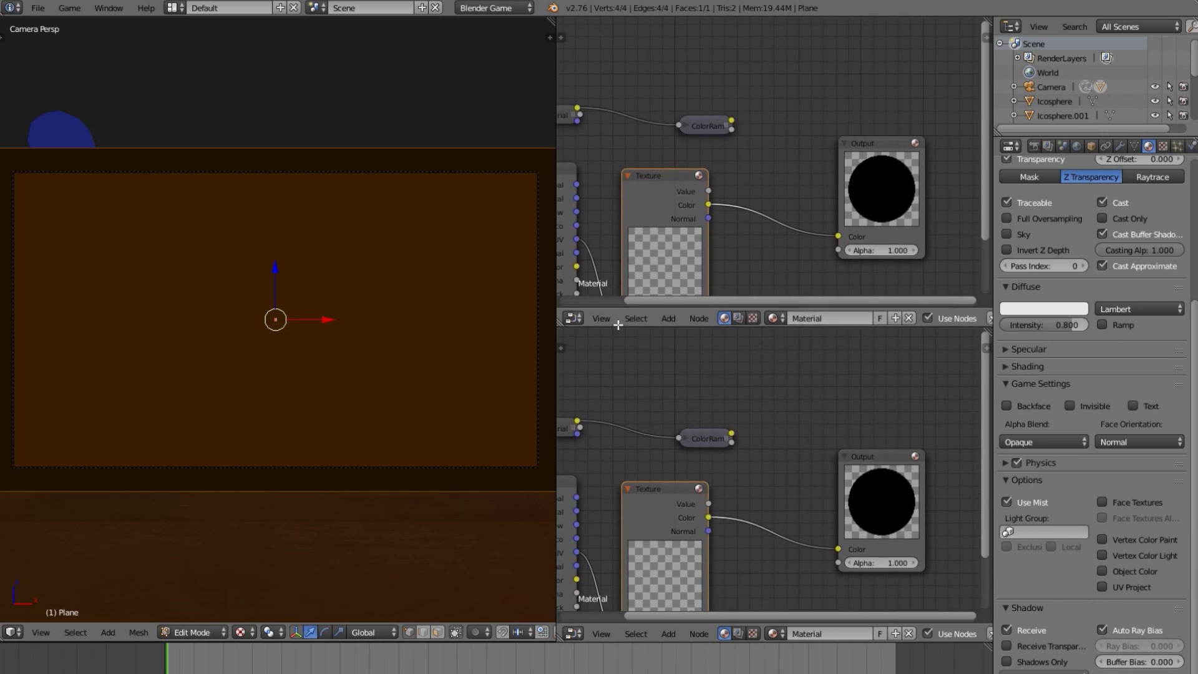
{"action": "left_click", "coordinate": [577, 633]}
{"action": "left_click", "coordinate": [607, 522]}
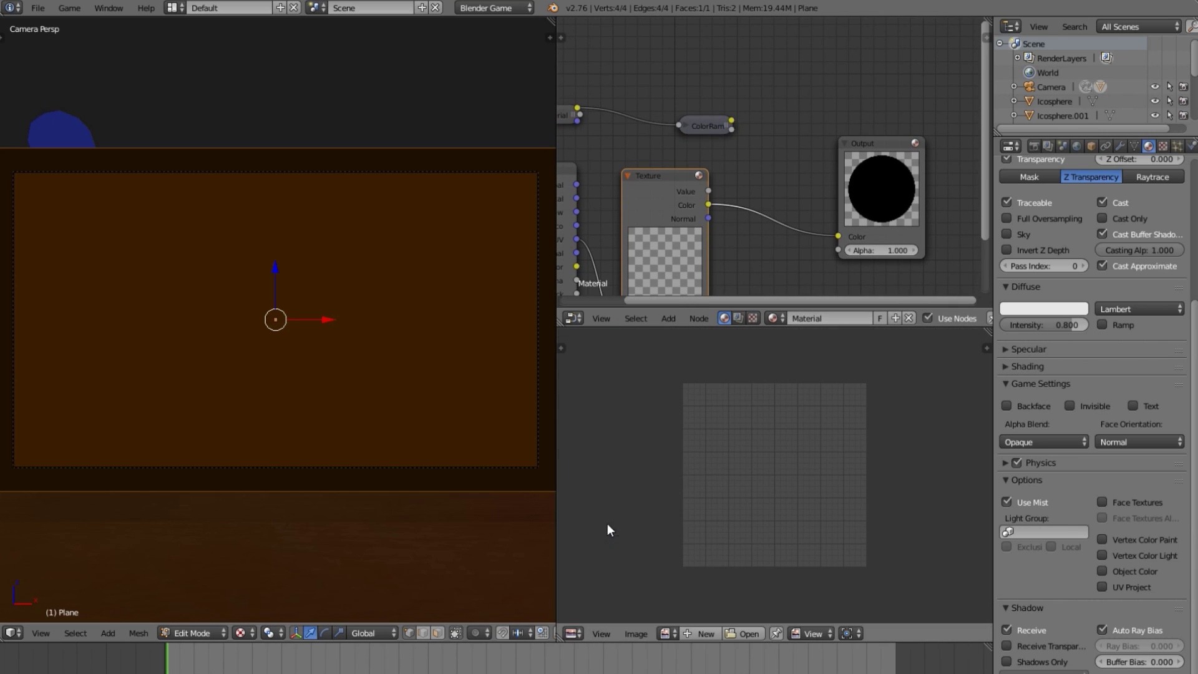
Apply the Reset UV mapping to the plane's face and return to Object Mode
{"action": "scroll", "coordinate": [342, 324], "scroll_direction": "down", "scroll_amount": 2}
{"action": "key", "text": "u"}
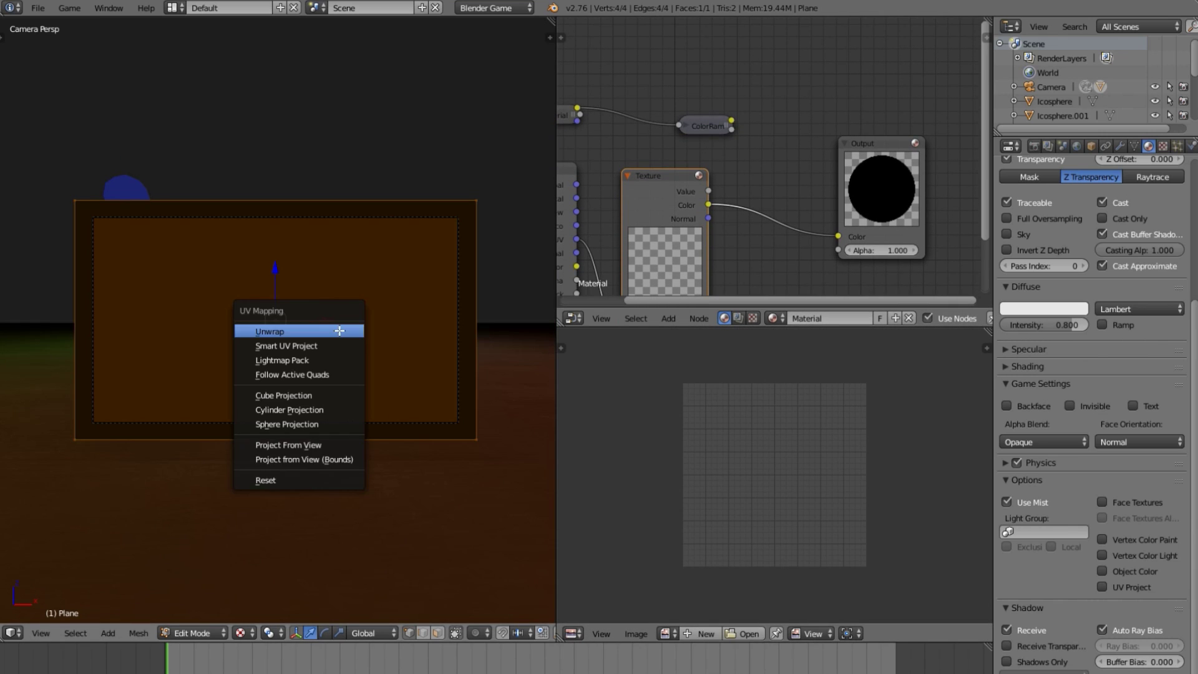
{"action": "left_click", "coordinate": [305, 476]}
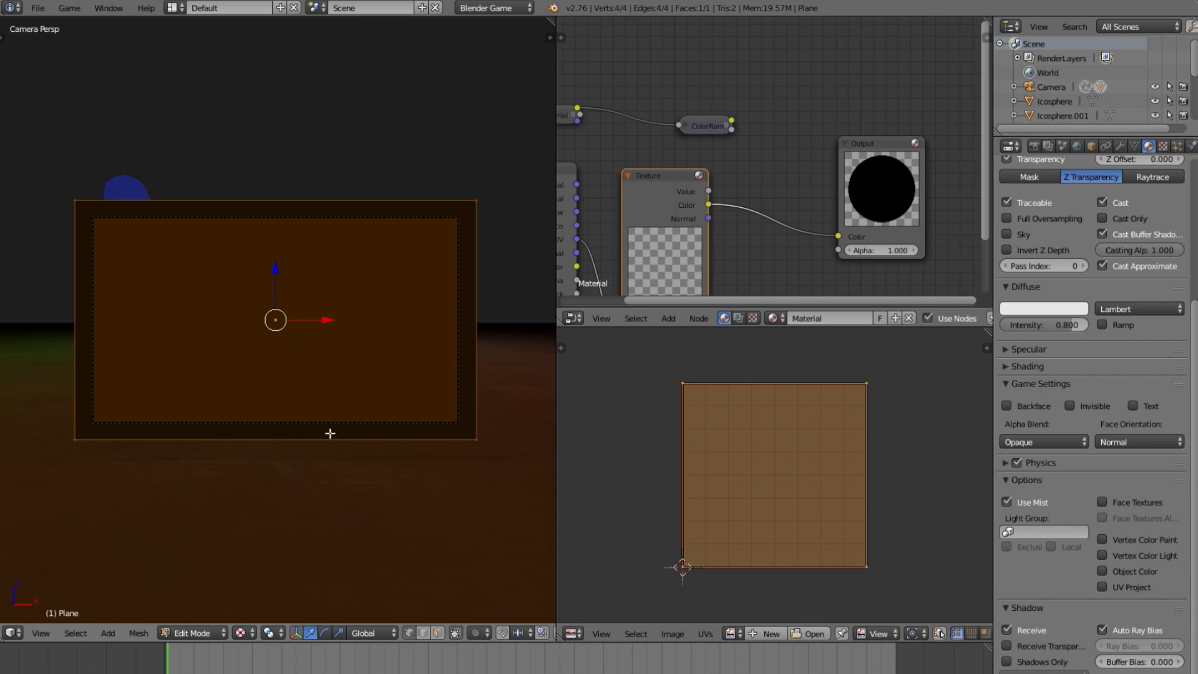
{"action": "key", "text": "Tab"}
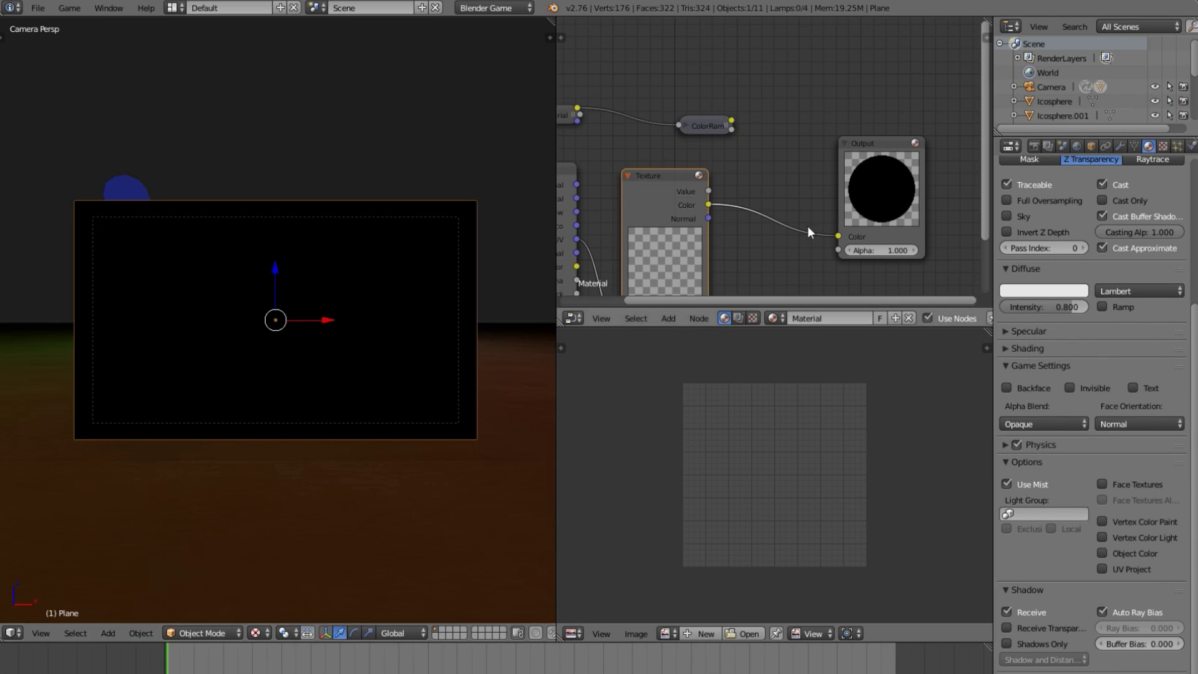
Create a new texture in the first texture slot of the plane's Mask material
{"action": "scroll", "coordinate": [1124, 275], "scroll_direction": "up", "scroll_amount": 8}
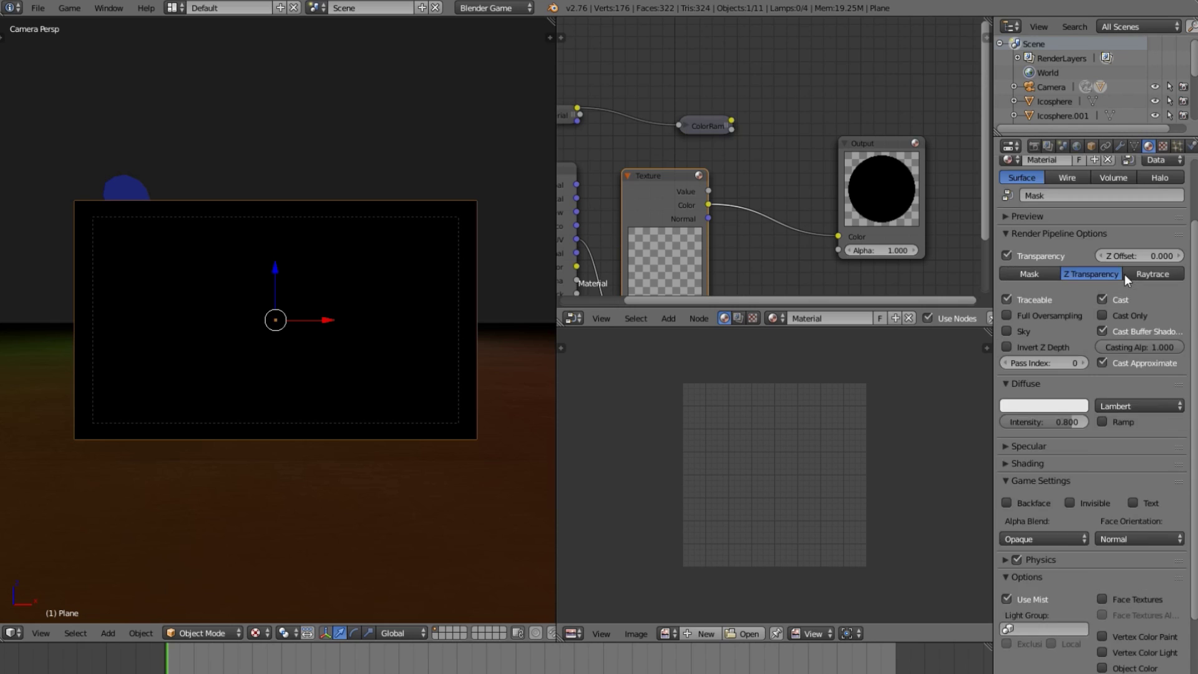
{"action": "left_click", "coordinate": [1163, 146]}
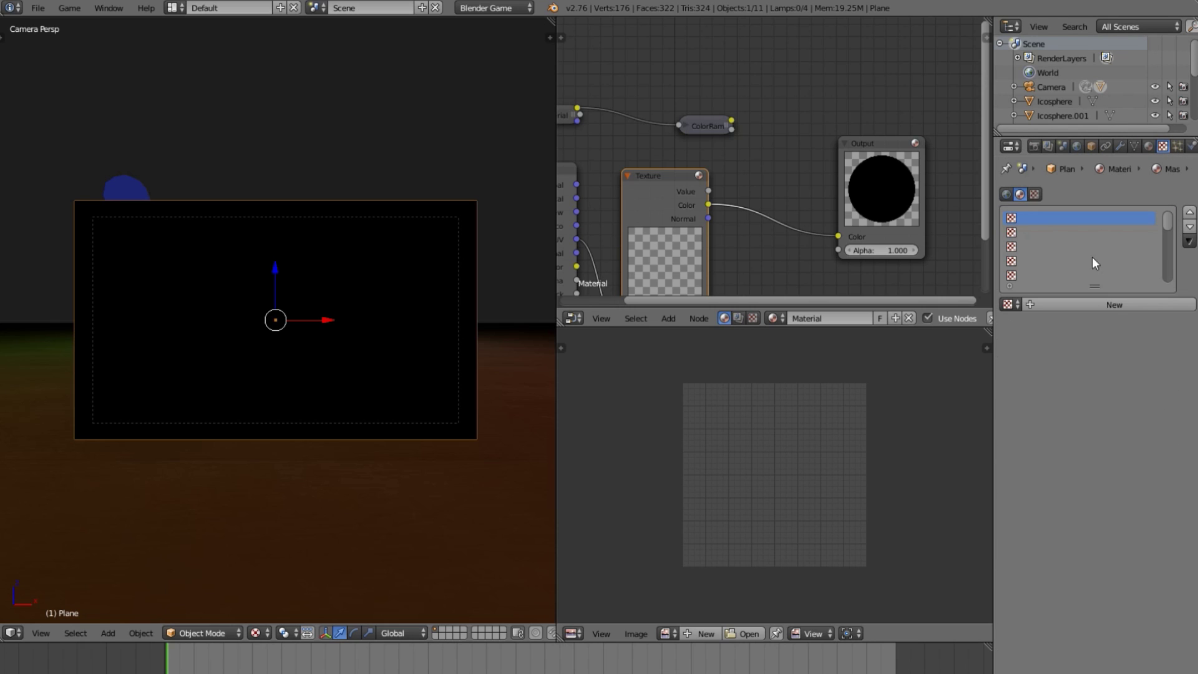
{"action": "left_click", "coordinate": [1121, 305]}
Browse for the texture's image in the recent Texture folder, showing thumbnails and filtering the files by "tex"
{"action": "left_click", "coordinate": [1133, 534]}
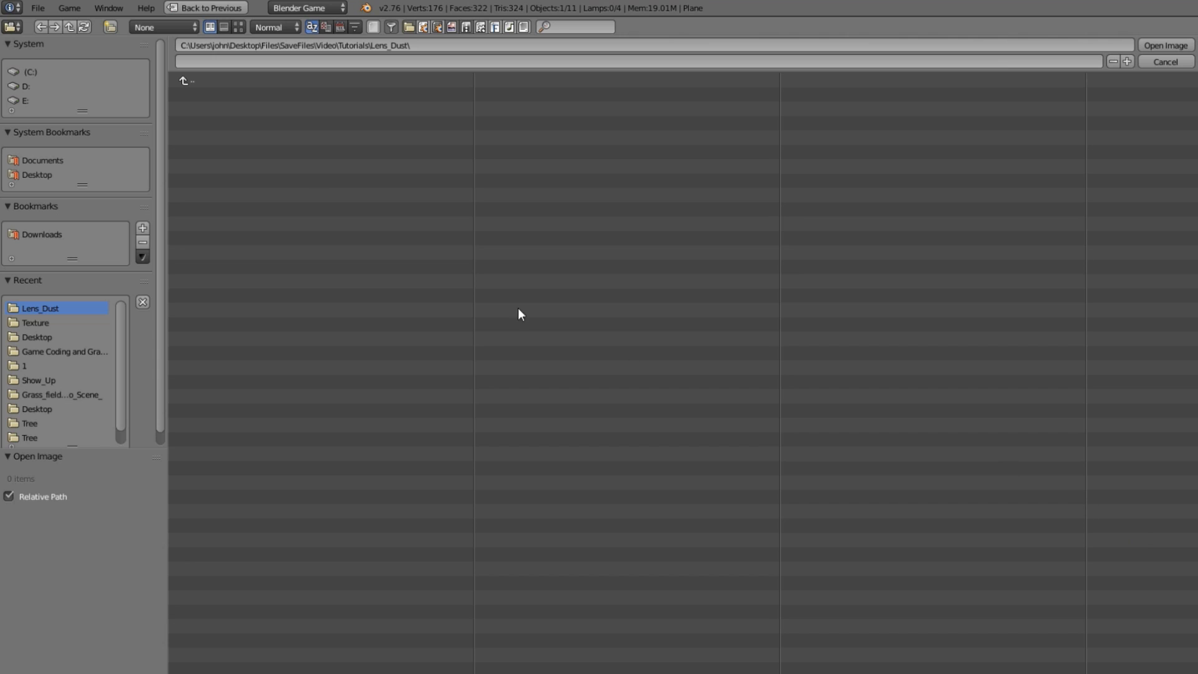
{"action": "left_click", "coordinate": [33, 323]}
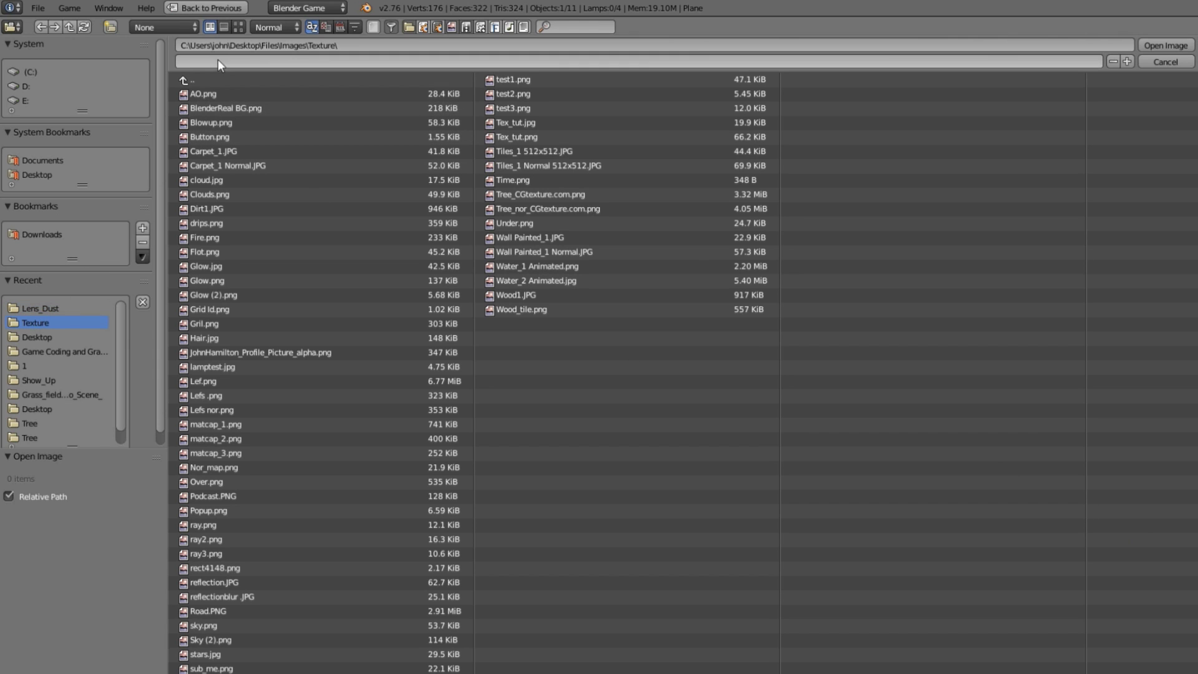
{"action": "left_click", "coordinate": [237, 28]}
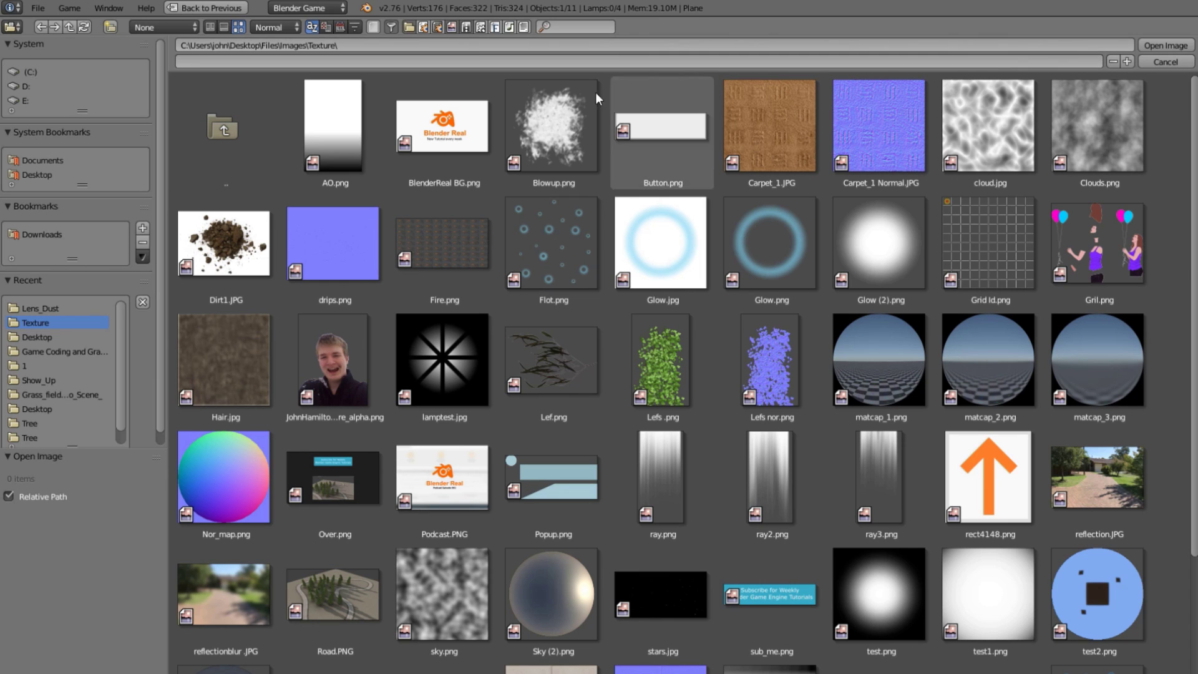
{"action": "left_click", "coordinate": [584, 29]}
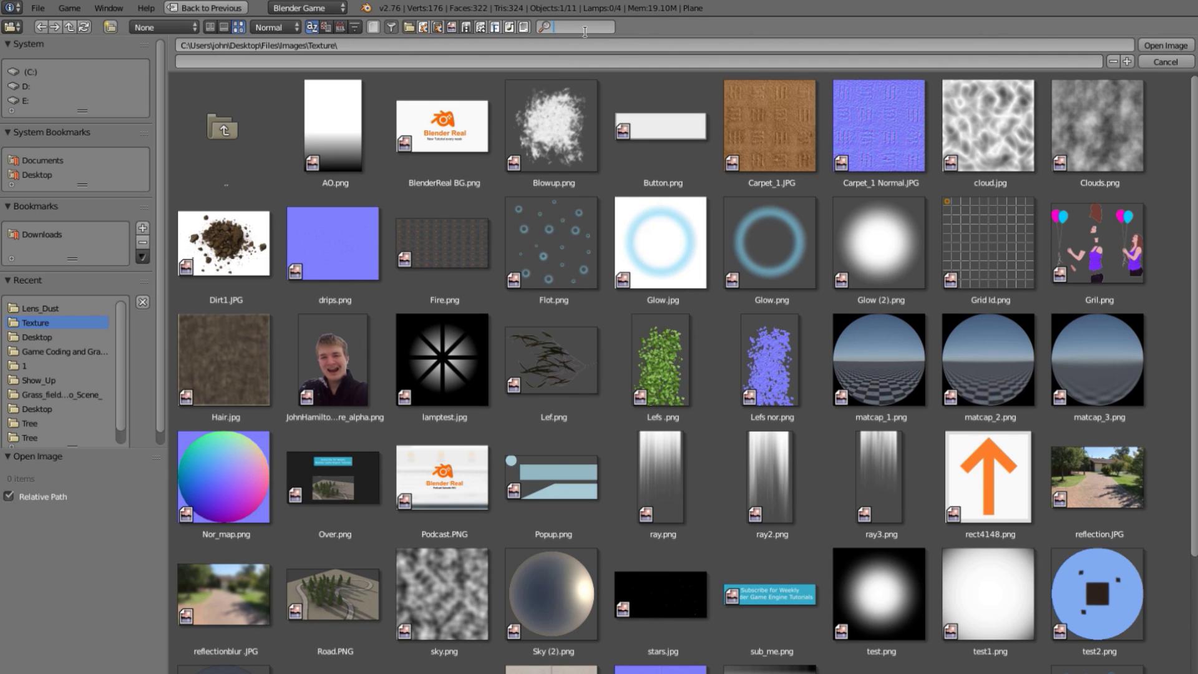
{"action": "type", "text": "tex"}
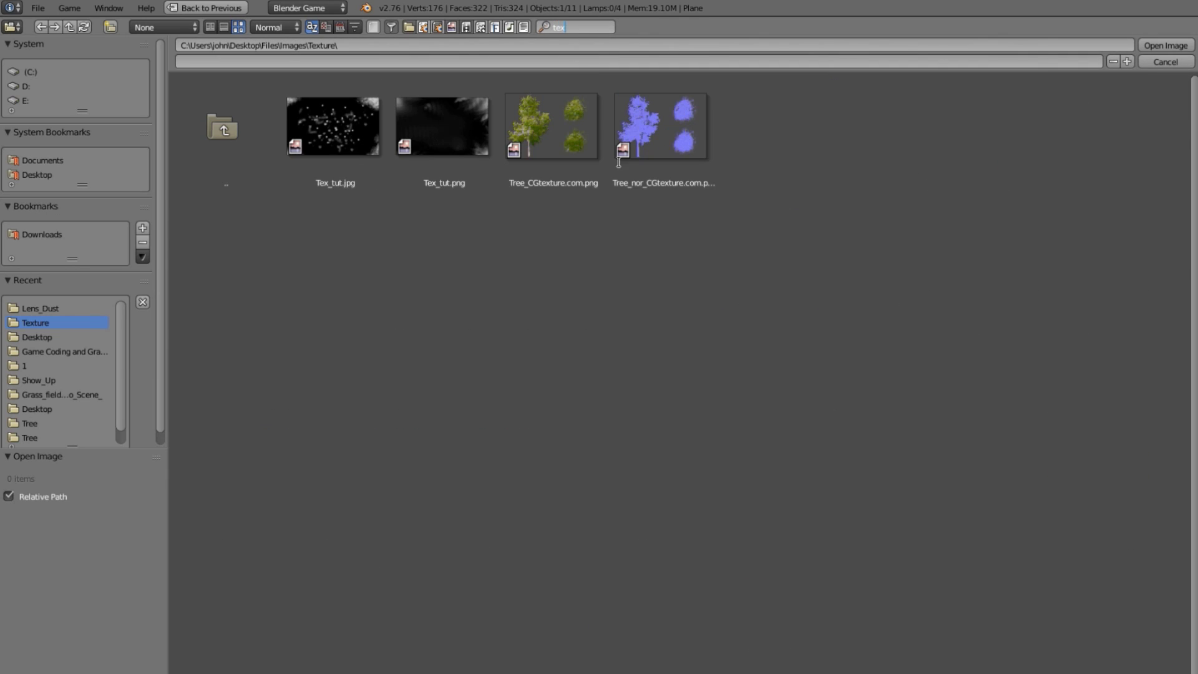
{"action": "key", "text": "Return"}
Open Tex_tut.jpg as the image of the new texture
{"action": "left_click", "coordinate": [347, 156]}
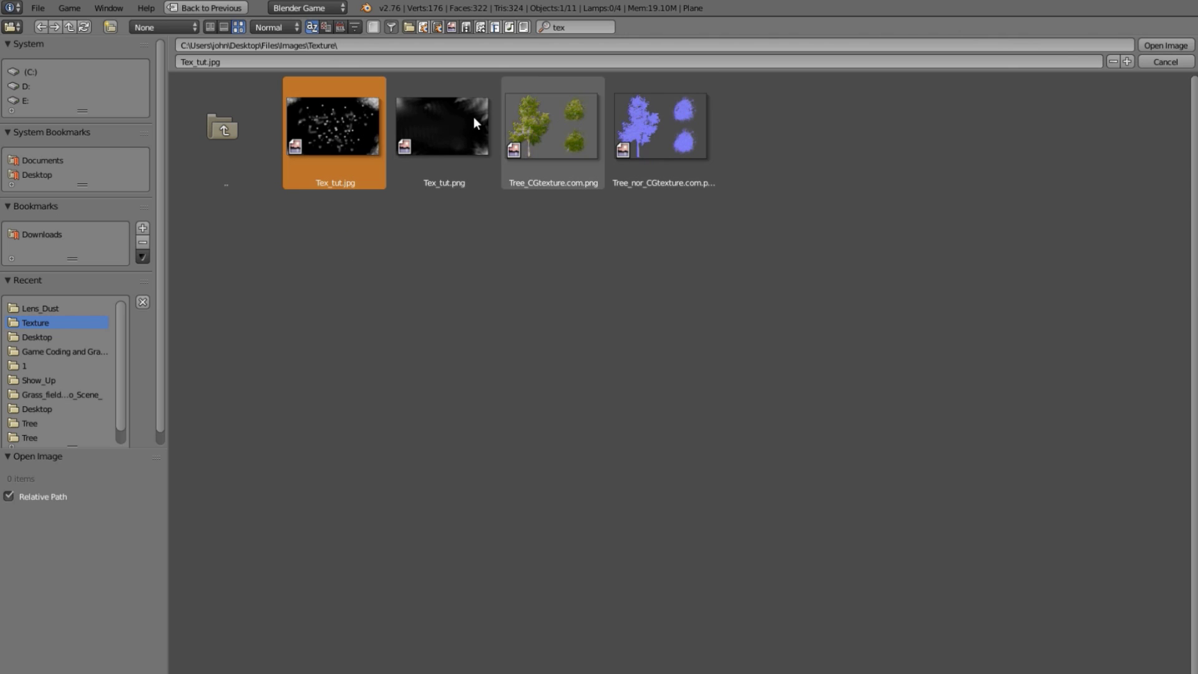
{"action": "left_click", "coordinate": [453, 148]}
{"action": "left_click", "coordinate": [328, 148]}
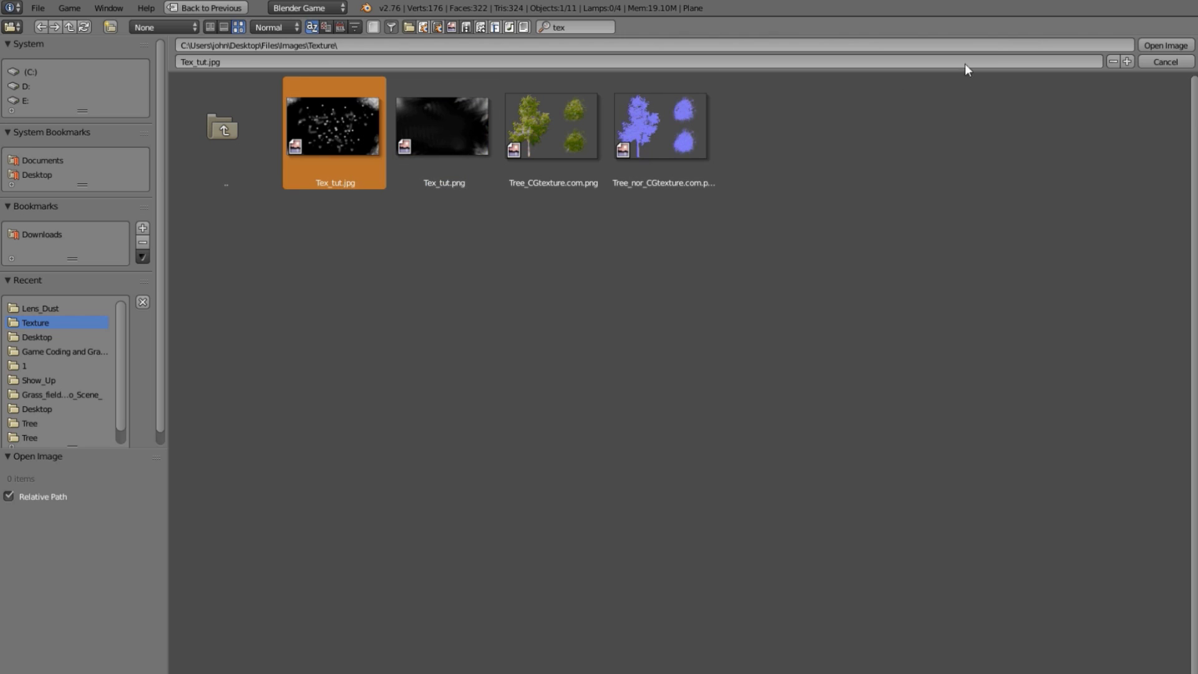
{"action": "left_click", "coordinate": [1154, 41]}
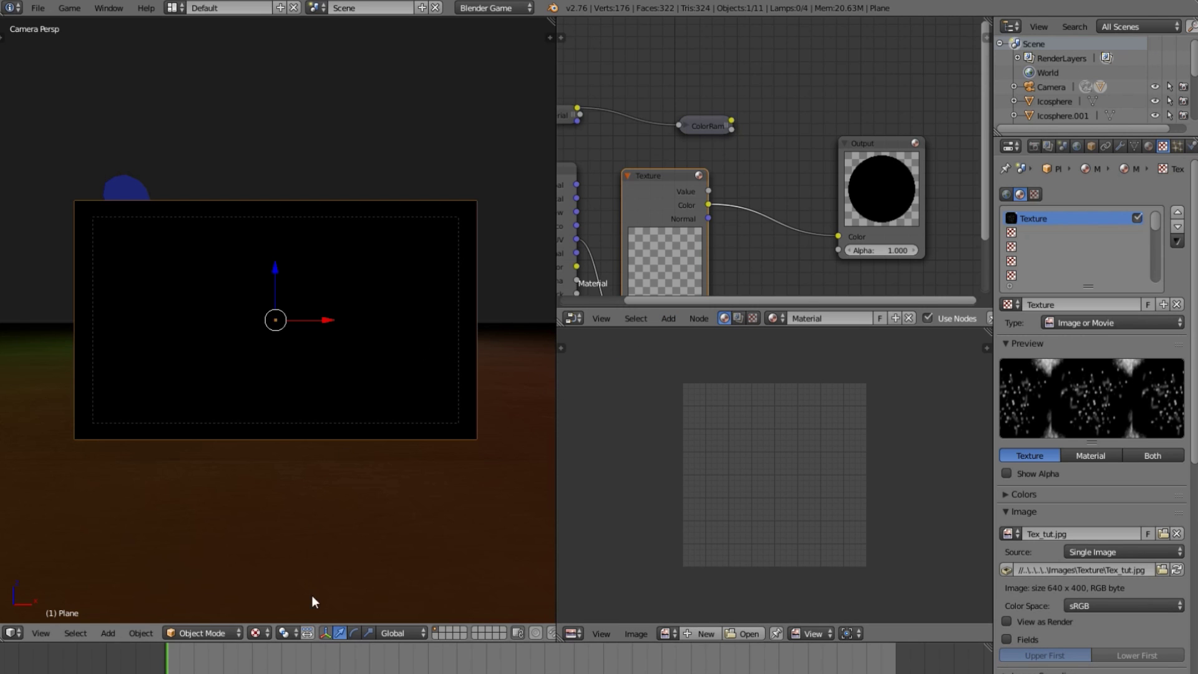
Assign the texture named Texture to the Texture node and unlink it from the material's first texture slot
{"action": "middle_click_drag", "start_coordinate": [691, 293], "coordinate": [774, 234]}
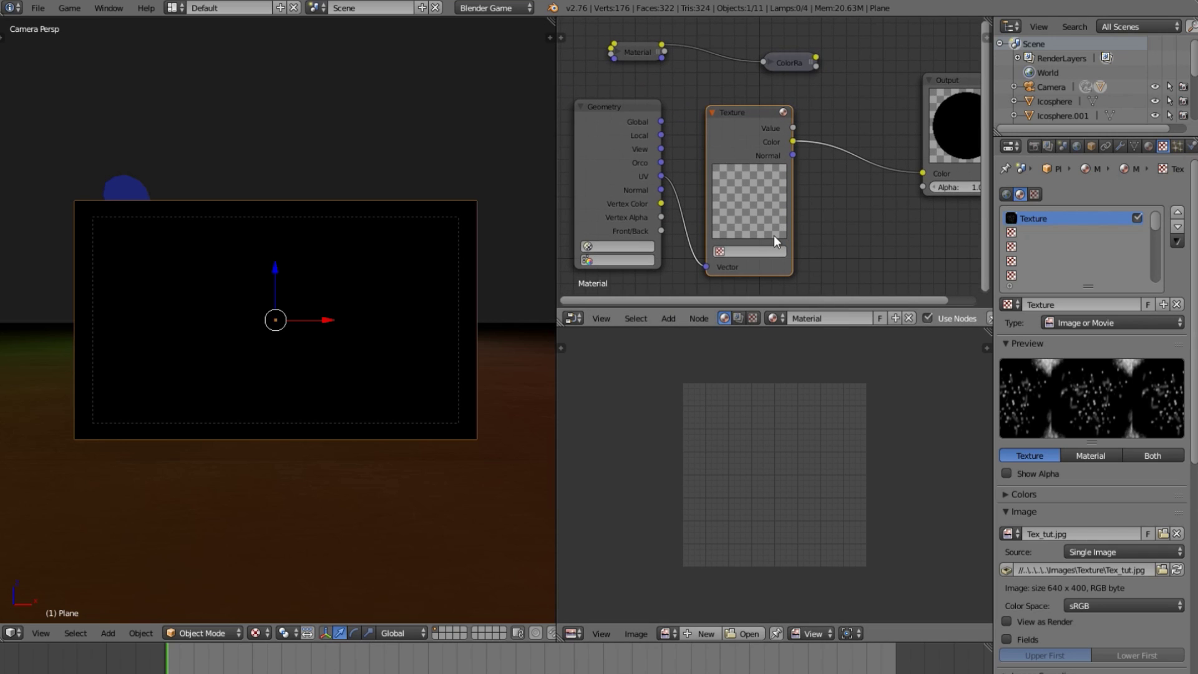
{"action": "left_click", "coordinate": [759, 249]}
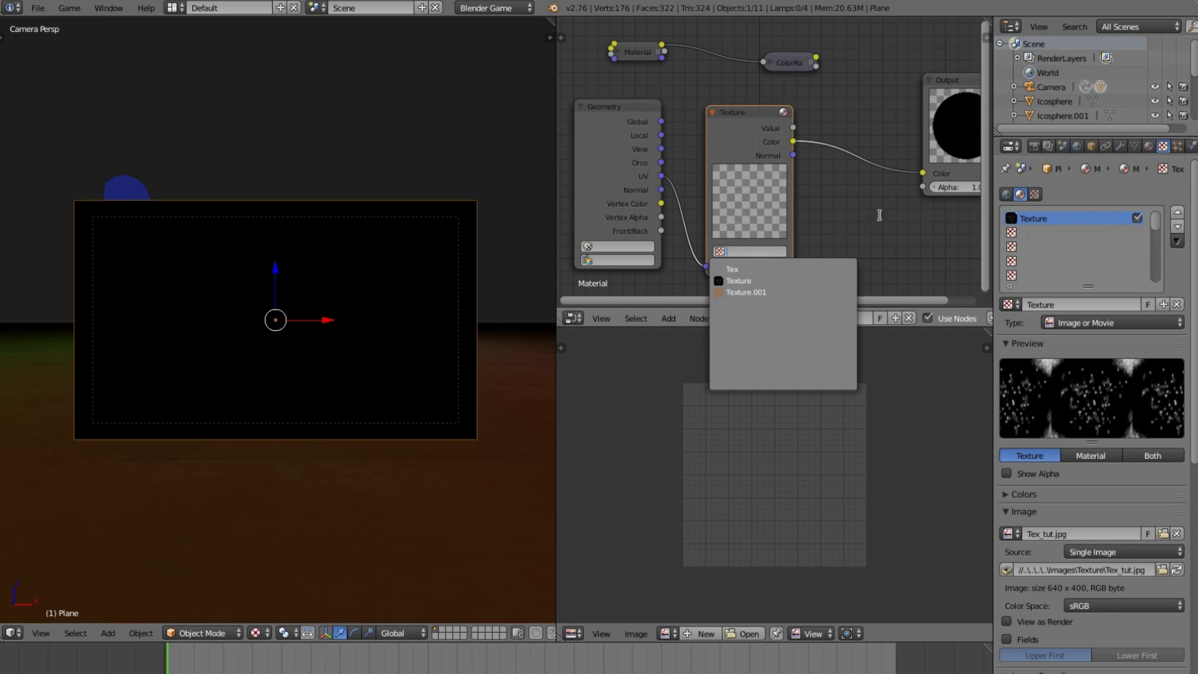
{"action": "left_click", "coordinate": [762, 250]}
{"action": "left_click", "coordinate": [757, 281]}
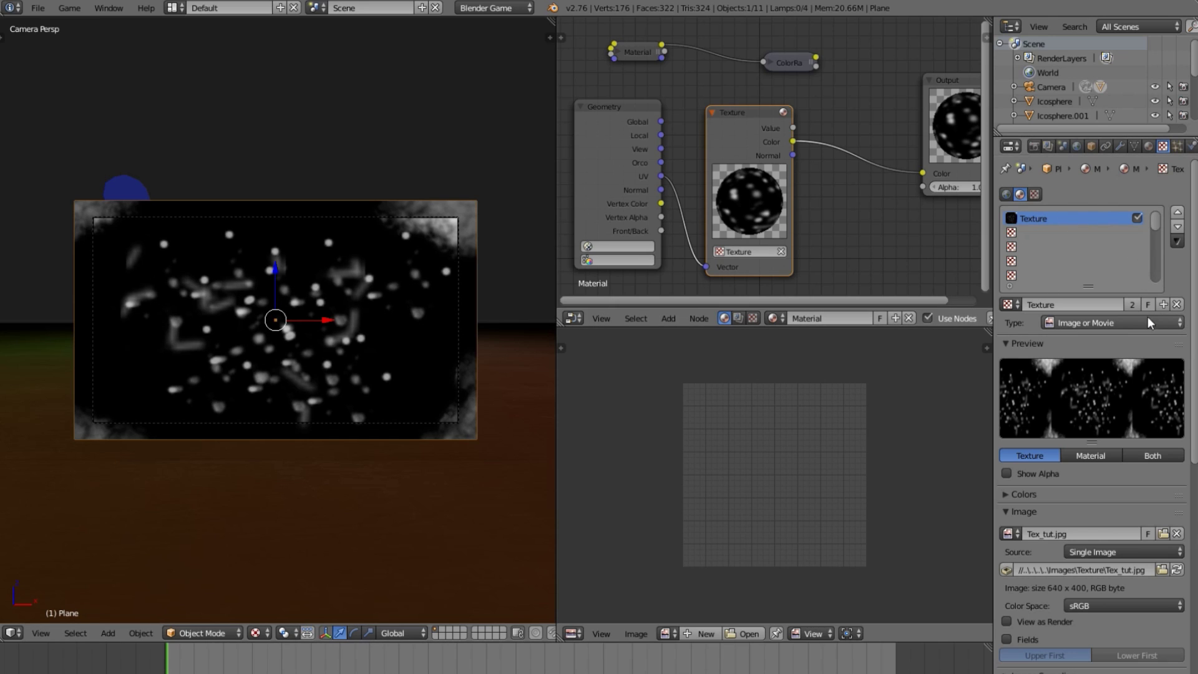
{"action": "left_click", "coordinate": [1177, 305]}
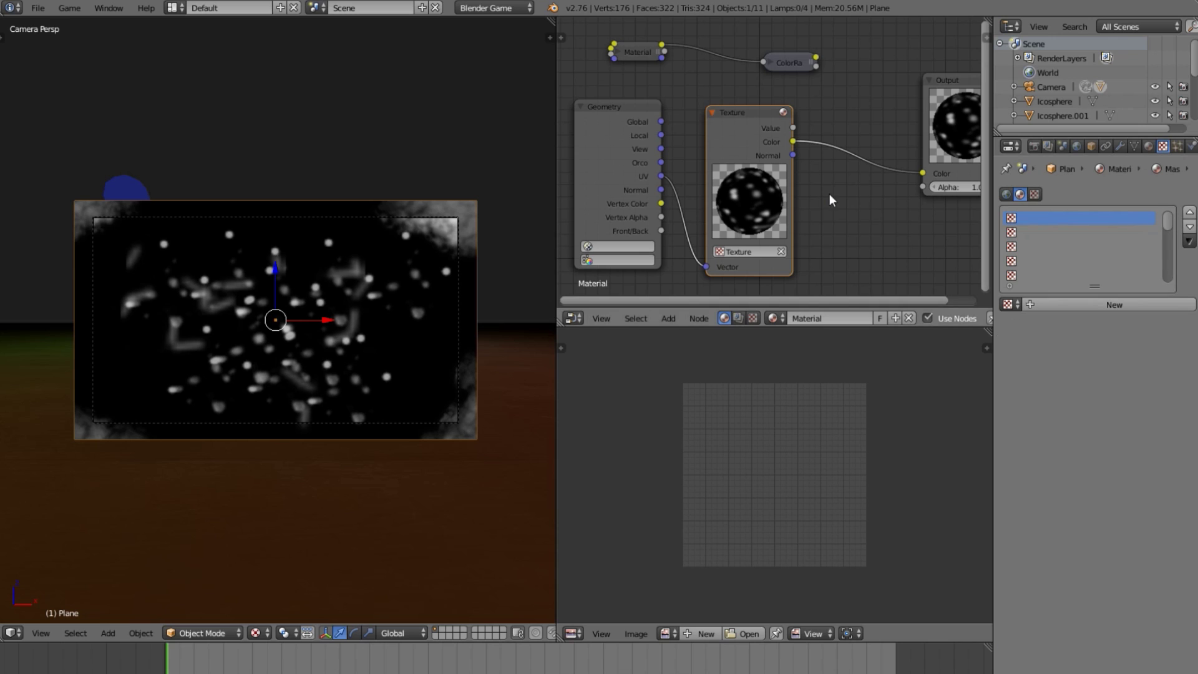
Run the game in the camera view to check the dirt texture on the plane, and exit it
{"action": "key", "text": "s"}
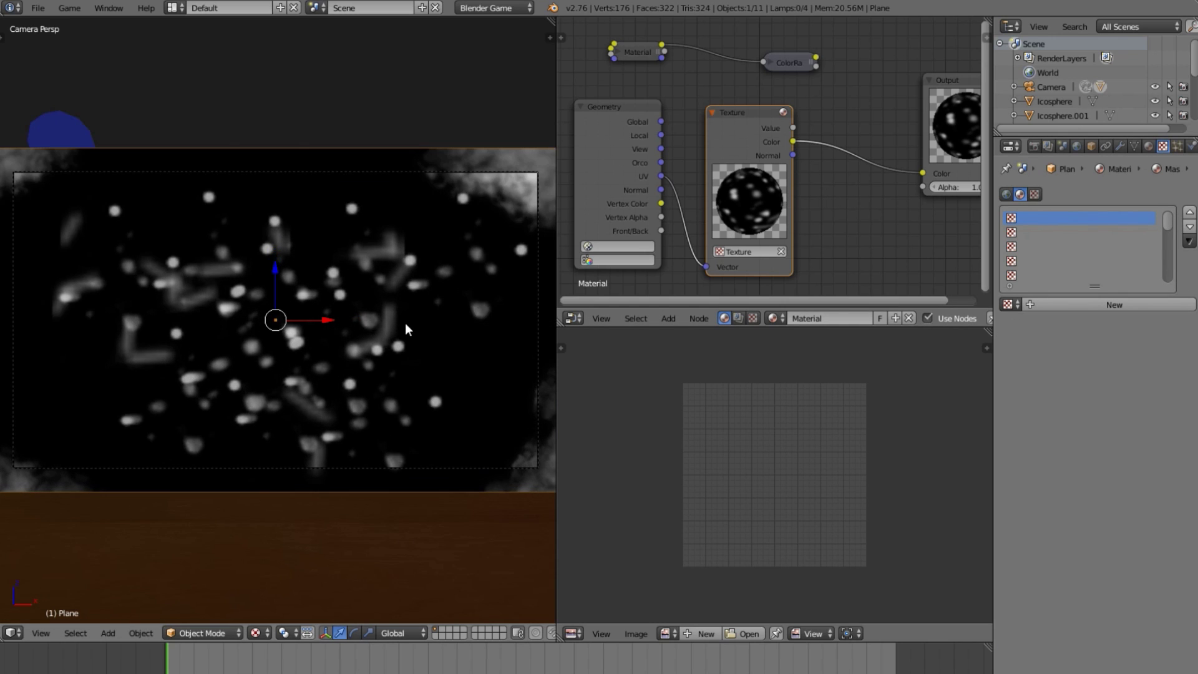
{"action": "left_click", "coordinate": [414, 358]}
{"action": "key", "text": "p"}
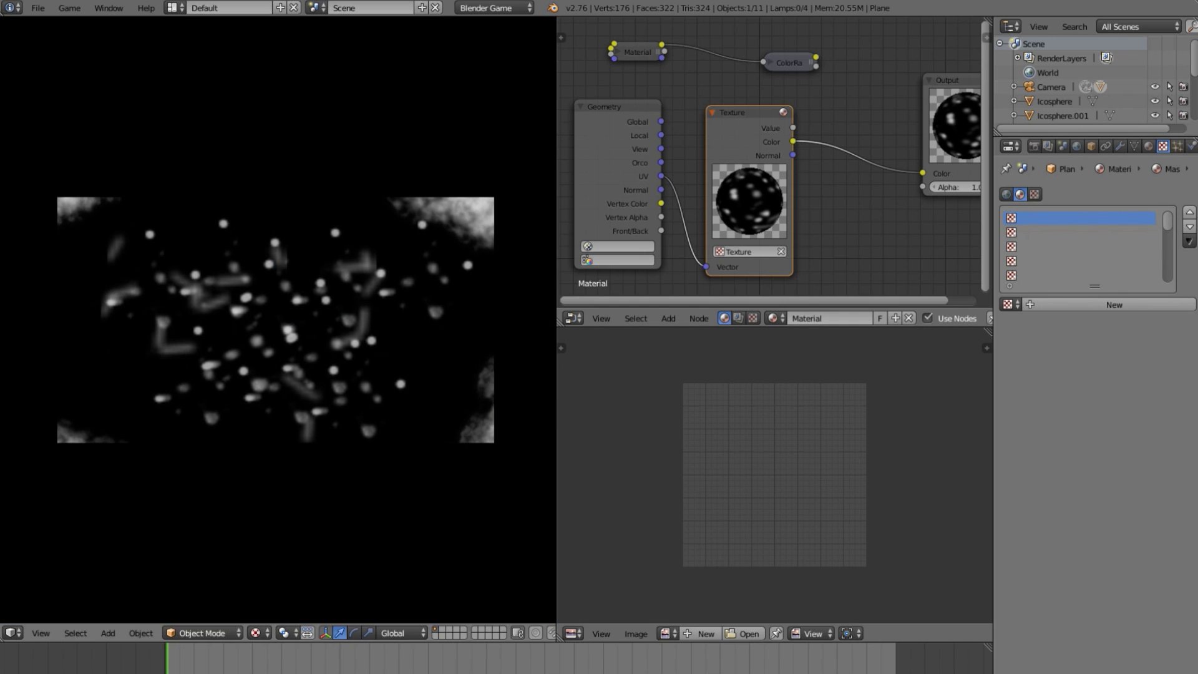
{"action": "key", "text": "Escape"}
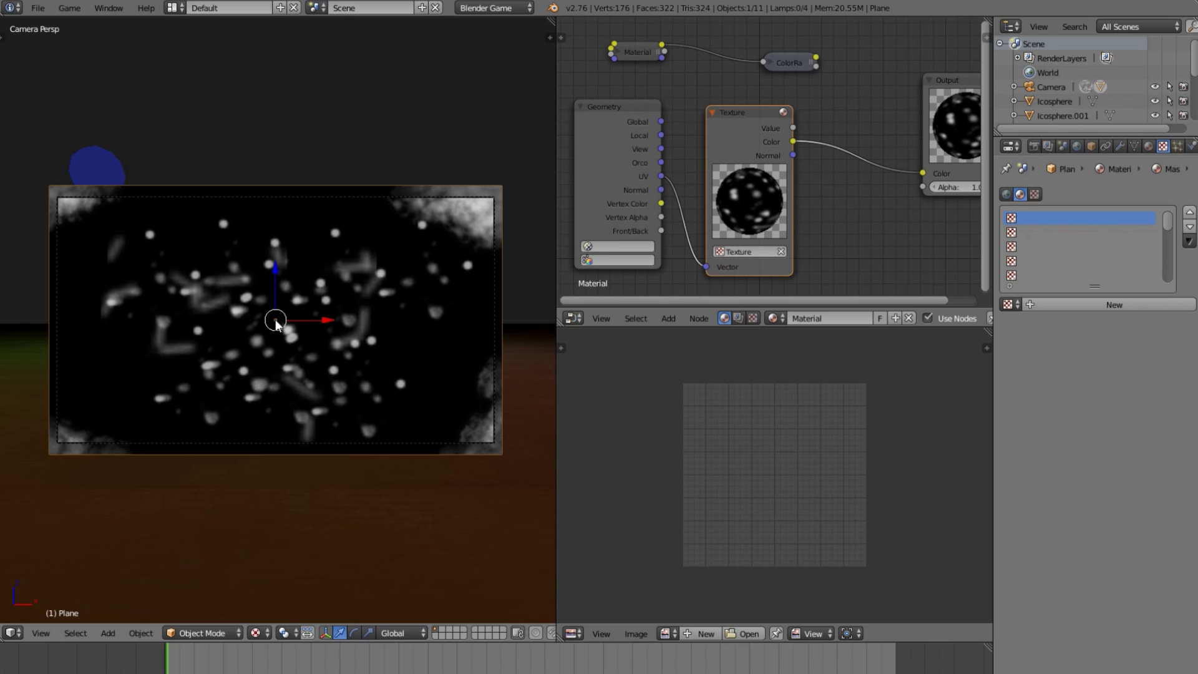
Move the Output node farther from the Texture node and shift the ColorRamp node slightly to make room between them
{"action": "middle_click_drag", "start_coordinate": [758, 175], "coordinate": [600, 192]}
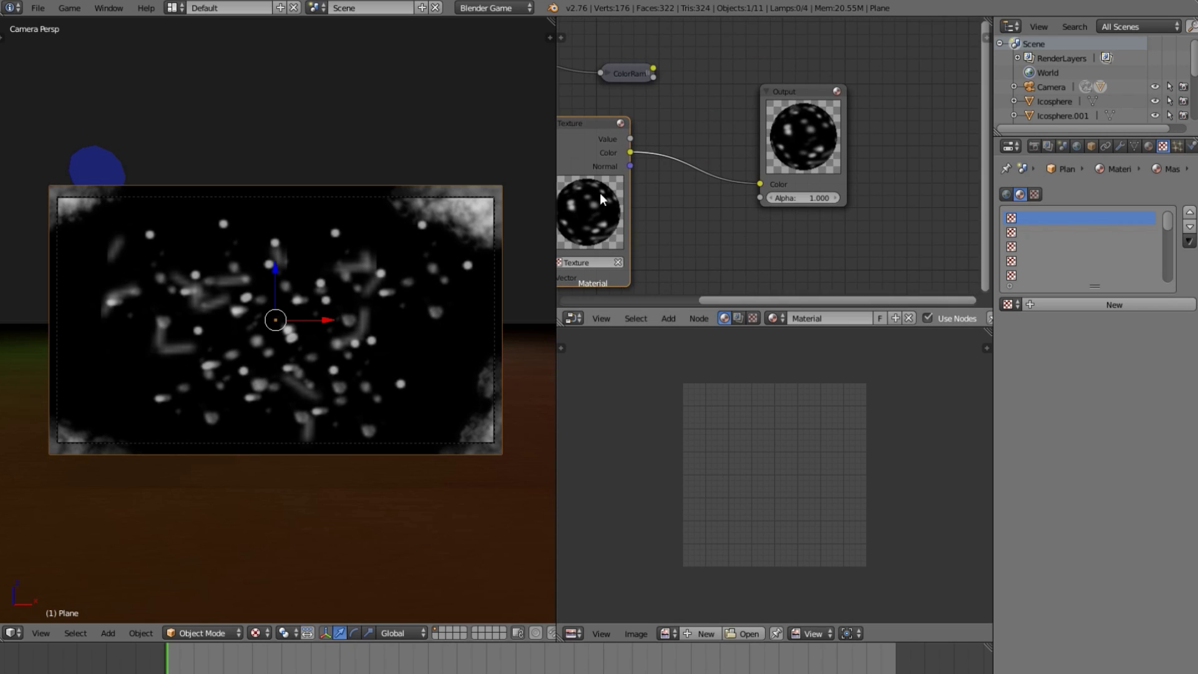
{"action": "left_click_drag", "start_coordinate": [798, 159], "coordinate": [876, 120]}
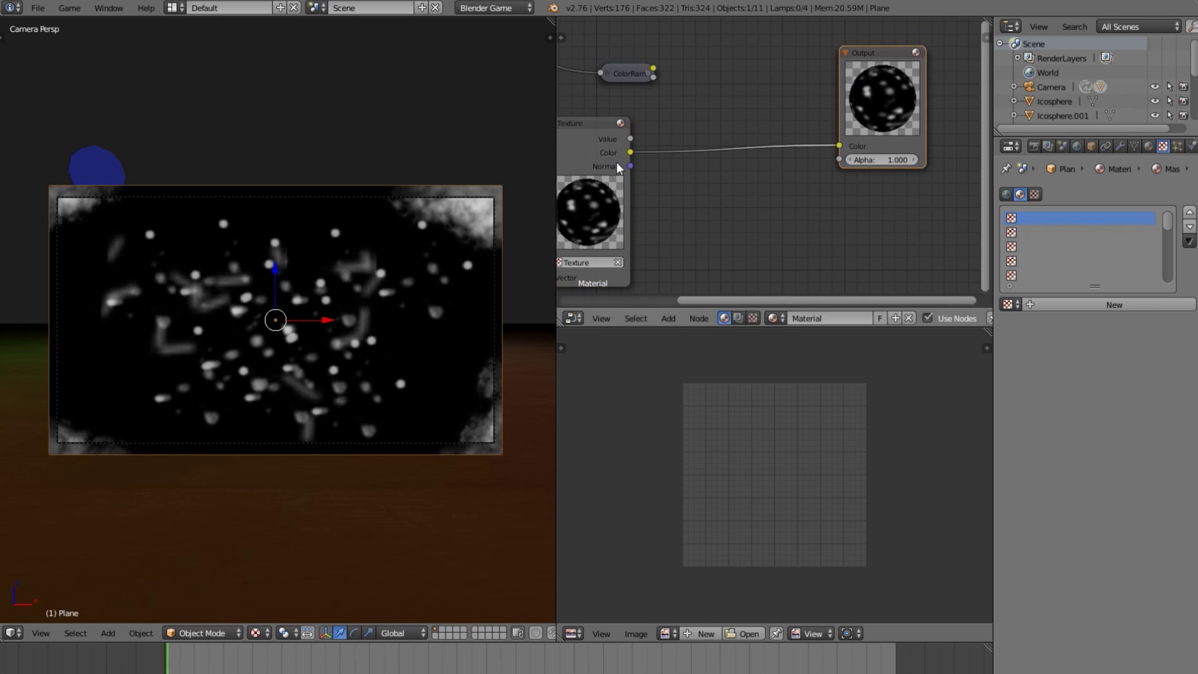
{"action": "left_click", "coordinate": [631, 142]}
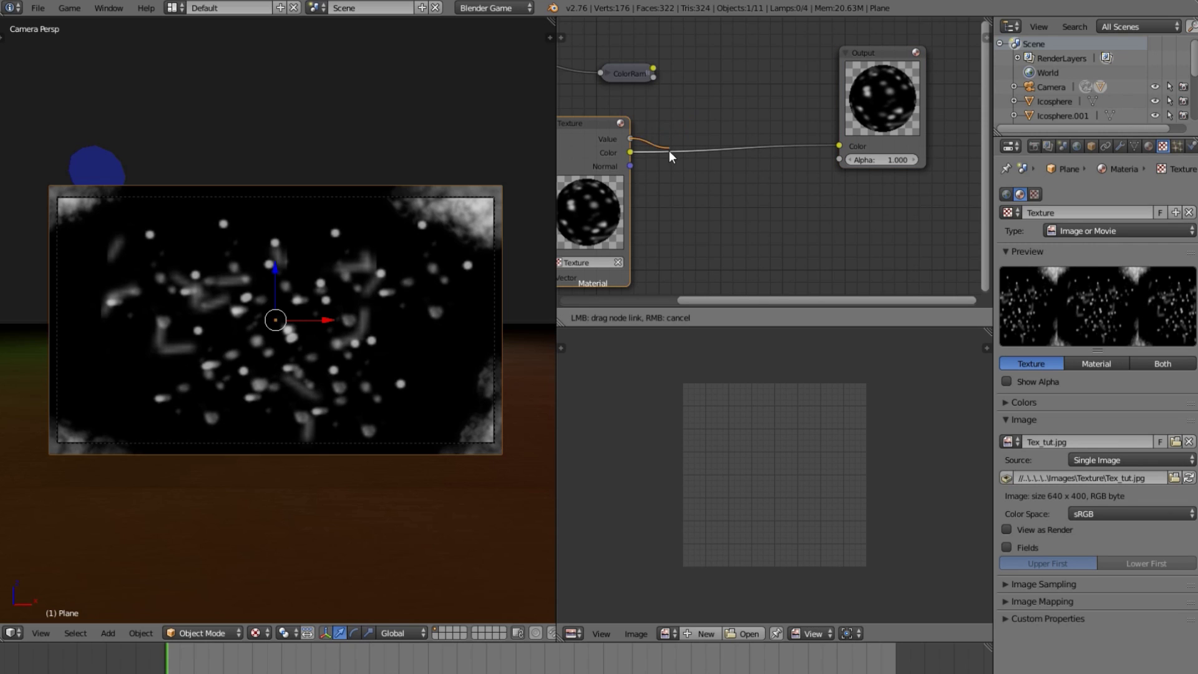
{"action": "left_click_drag", "start_coordinate": [631, 139], "coordinate": [623, 240]}
{"action": "mouse_move", "coordinate": [683, 183]}
{"action": "left_mouse_down"}
{"action": "mouse_move", "coordinate": [649, 244]}
{"action": "mouse_move", "coordinate": [683, 209]}
{"action": "mouse_move", "coordinate": [727, 203]}
{"action": "mouse_move", "coordinate": [773, 152]}
{"action": "mouse_move", "coordinate": [753, 187]}
{"action": "mouse_move", "coordinate": [691, 162]}
{"action": "left_mouse_up"}
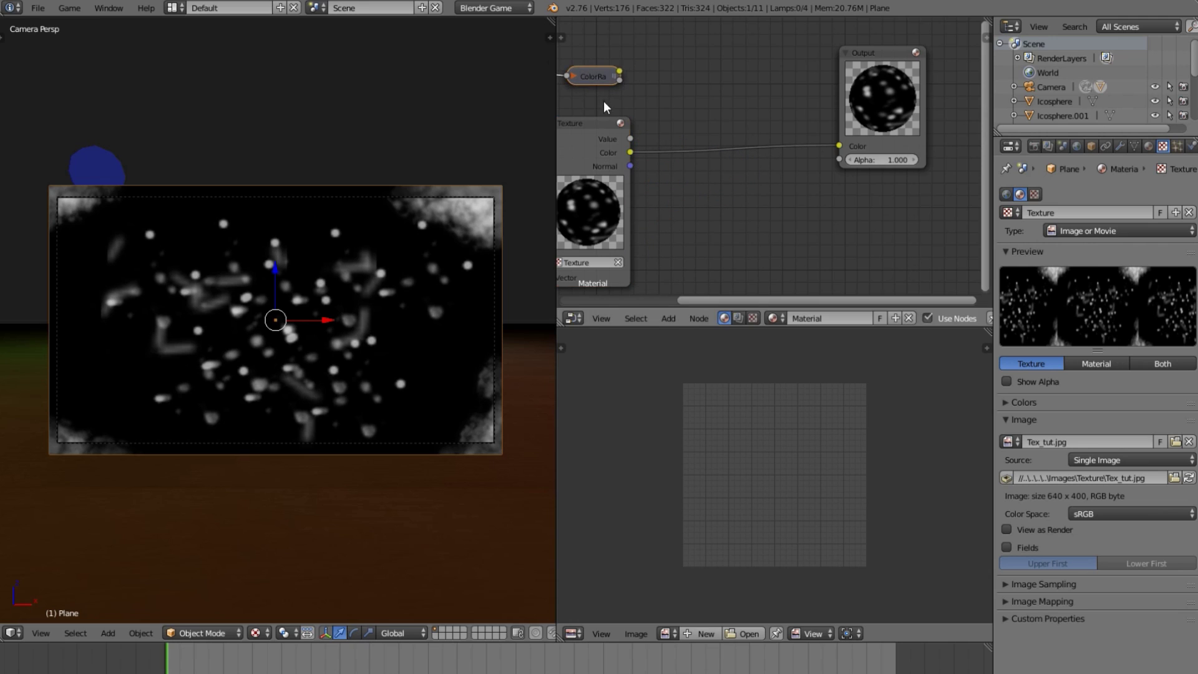
Add a Mix node between the Texture and Output nodes, and link the ColorRamp's Color directly to the Output's Color
{"action": "key", "text": "shift+a"}
{"action": "mouse_move", "coordinate": [595, 132]}
{"action": "left_click", "coordinate": [649, 132]}
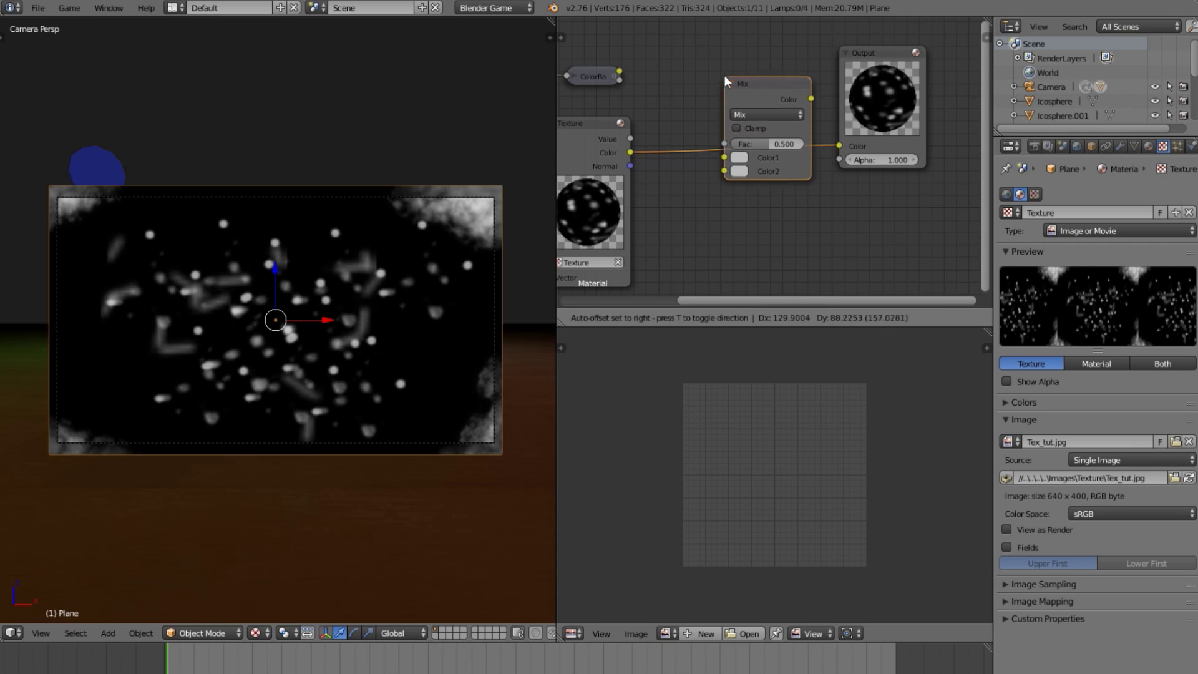
{"action": "left_click", "coordinate": [699, 76]}
{"action": "left_click_drag", "start_coordinate": [620, 72], "coordinate": [839, 145]}
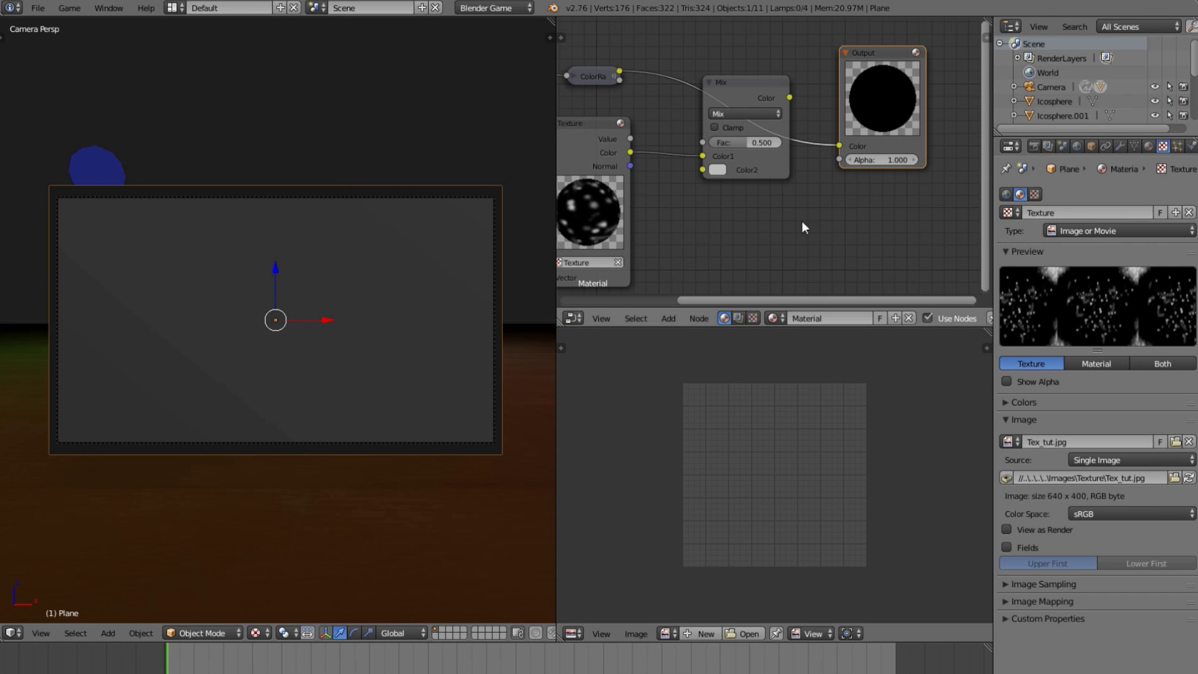
Try assigning the existing Texture to the Material node's first texture slot, and unlink it again
{"action": "scroll", "coordinate": [802, 222], "scroll_direction": "down", "scroll_amount": 2}
{"action": "middle_click_drag", "start_coordinate": [802, 222], "coordinate": [858, 205]}
{"action": "left_click", "coordinate": [657, 88]}
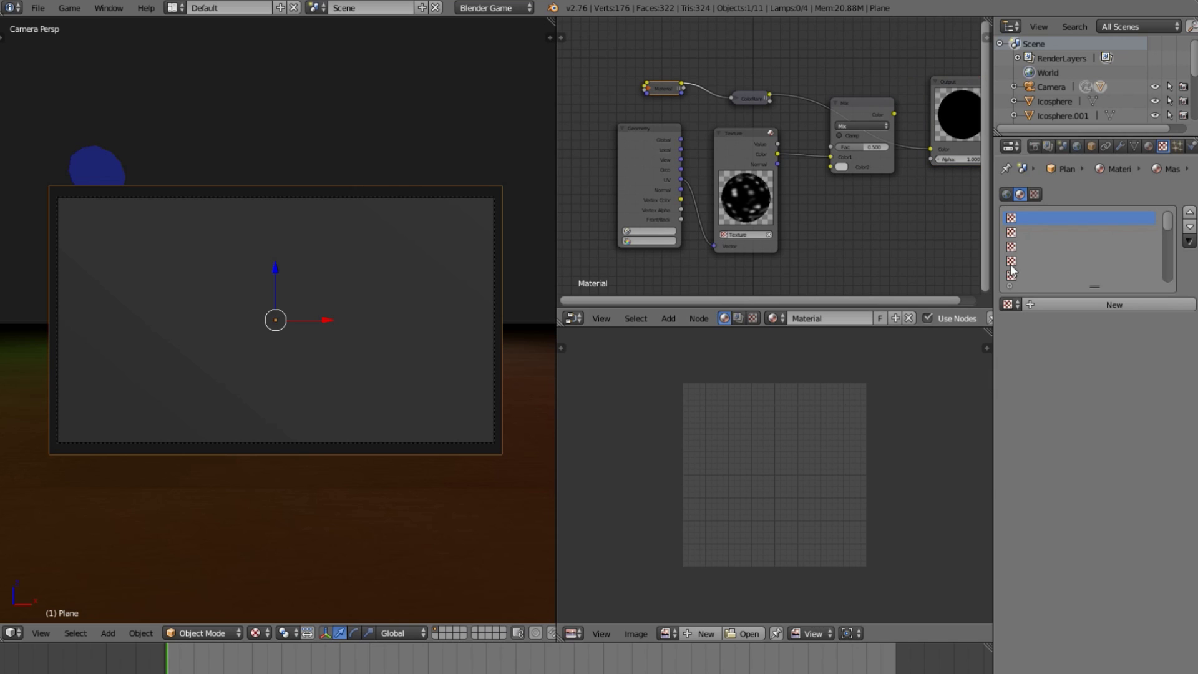
{"action": "left_click", "coordinate": [1007, 305]}
{"action": "left_click", "coordinate": [873, 343]}
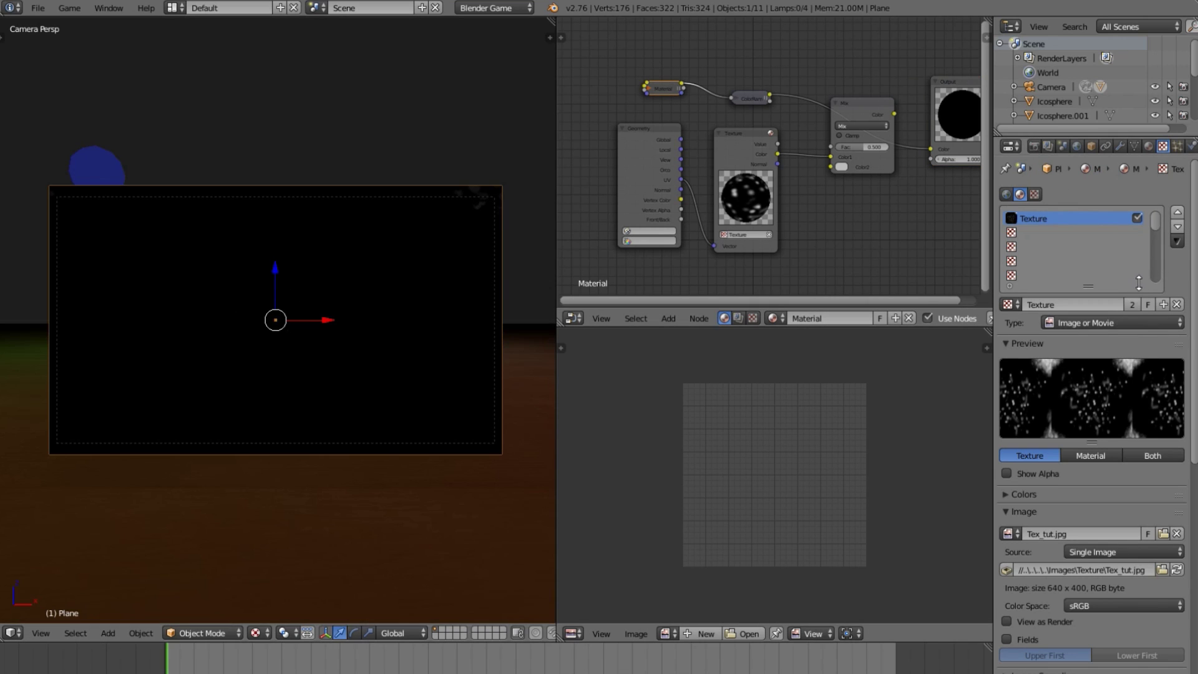
{"action": "left_click", "coordinate": [1176, 304]}
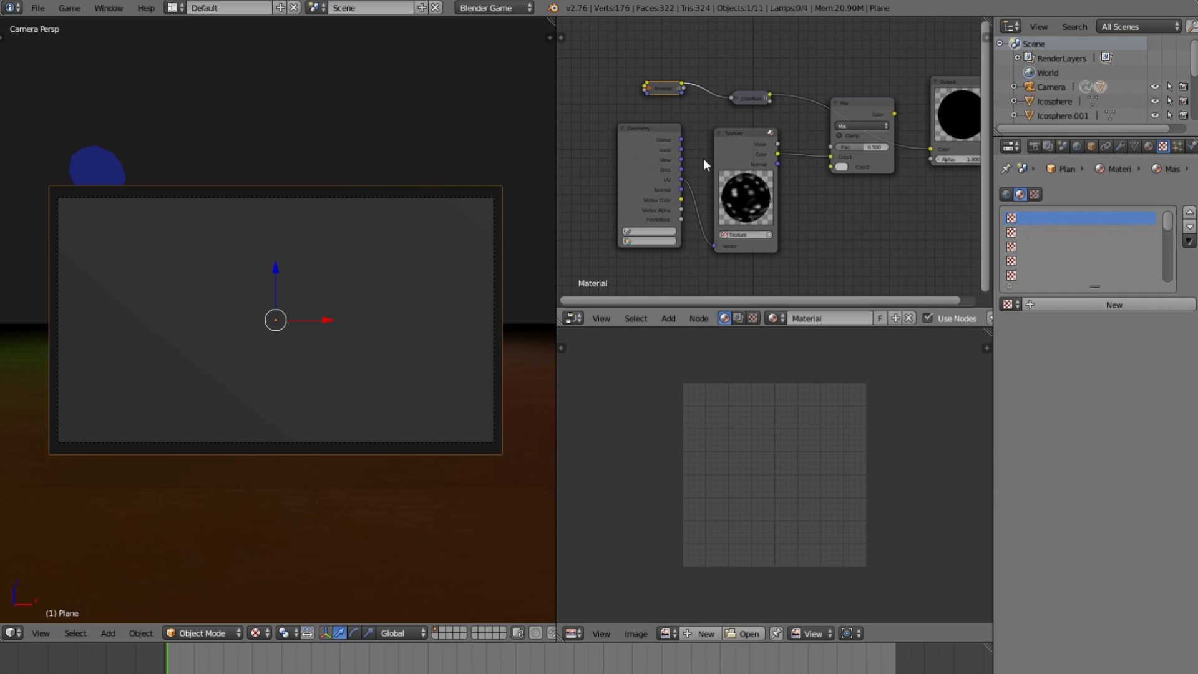
{"action": "scroll", "coordinate": [703, 158], "scroll_direction": "up", "scroll_amount": 1}
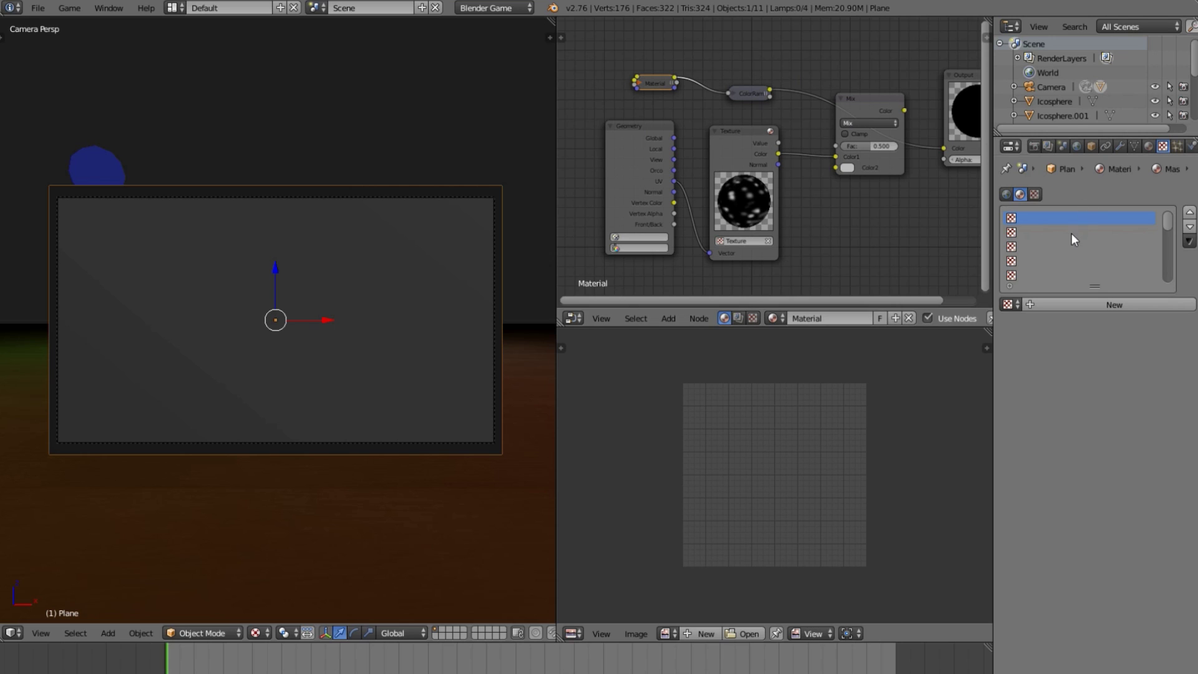
Move the Mix node closer to the Texture node, then link the ColorRamp's Color to its Fac and its output to the Output's Color
{"action": "key", "text": "Home"}
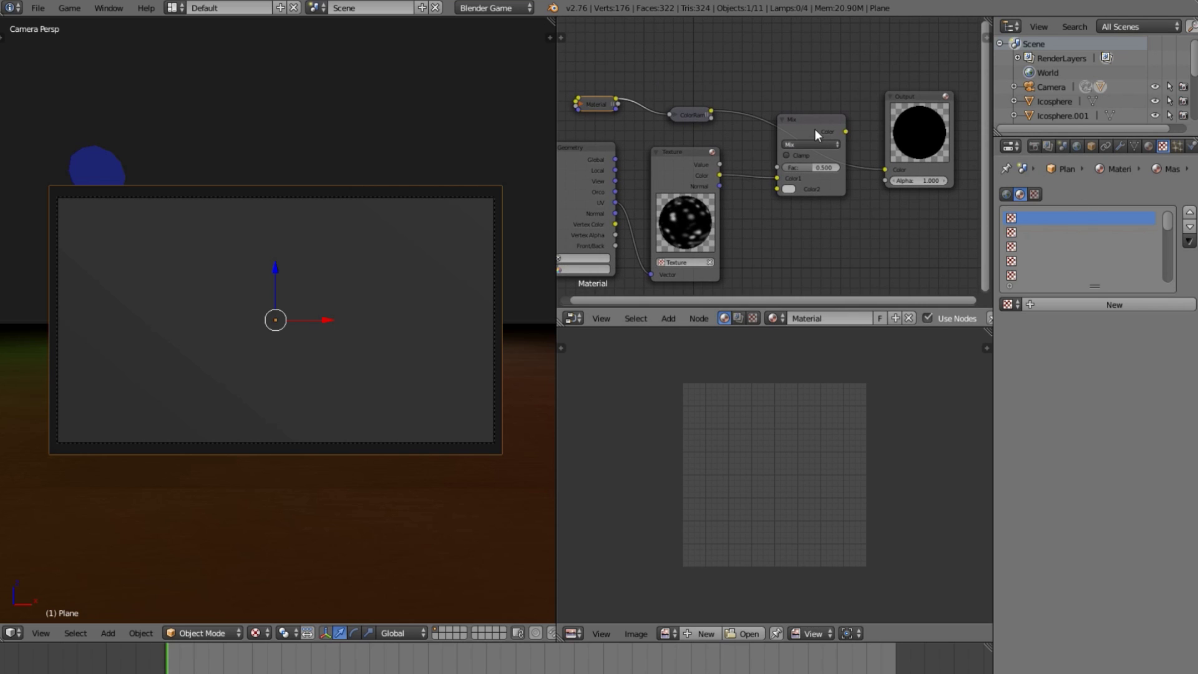
{"action": "left_click_drag", "start_coordinate": [814, 129], "coordinate": [776, 170]}
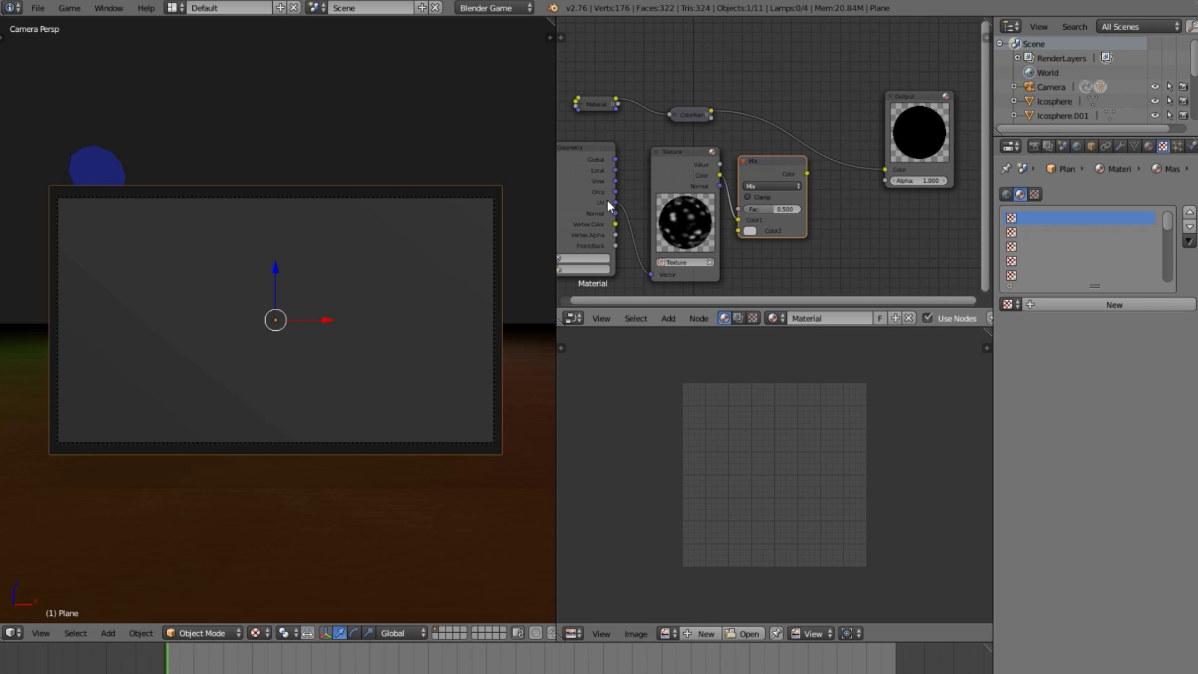
{"action": "left_click_drag", "start_coordinate": [608, 200], "coordinate": [612, 212]}
{"action": "scroll", "coordinate": [787, 211], "scroll_direction": "up", "scroll_amount": 1}
{"action": "middle_click_drag", "start_coordinate": [787, 212], "coordinate": [662, 231]}
{"action": "left_click_drag", "start_coordinate": [683, 193], "coordinate": [721, 128]}
{"action": "left_click_drag", "start_coordinate": [618, 122], "coordinate": [698, 163]}
{"action": "left_click_drag", "start_coordinate": [762, 125], "coordinate": [781, 142]}
{"action": "left_click_drag", "start_coordinate": [811, 189], "coordinate": [811, 189]}
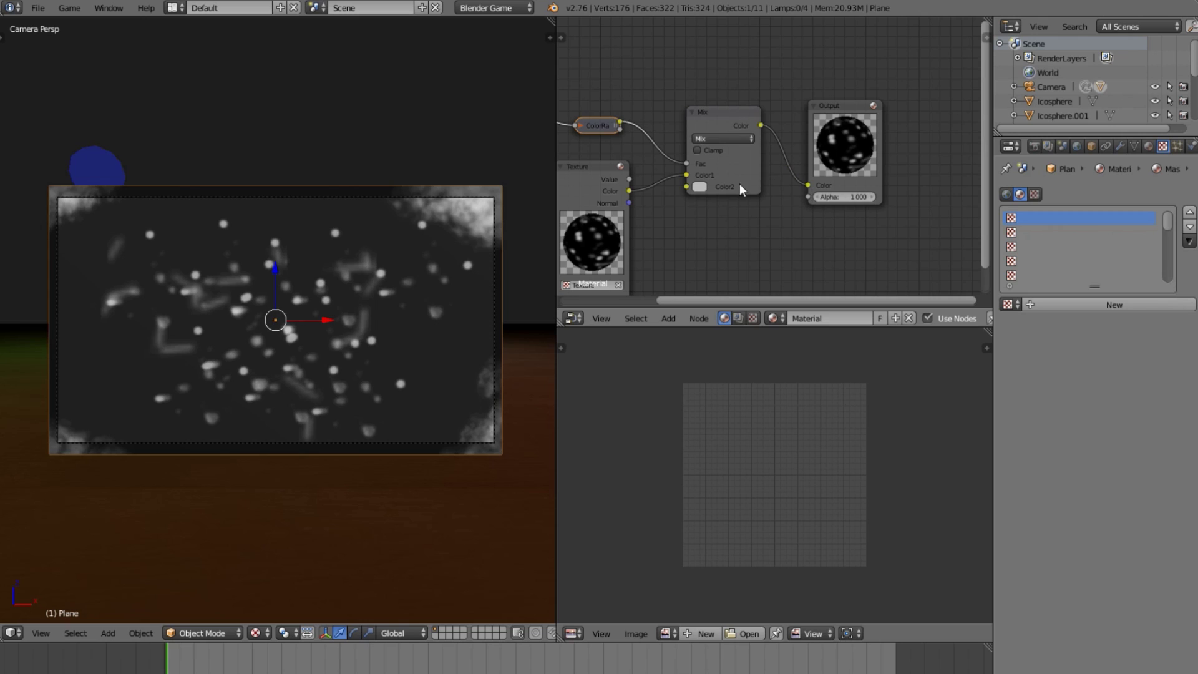
Set the Mix node's Color2 to black, run the game to check the dirt on the plane, and exit it
{"action": "left_click", "coordinate": [700, 187]}
{"action": "left_click", "coordinate": [782, 109]}
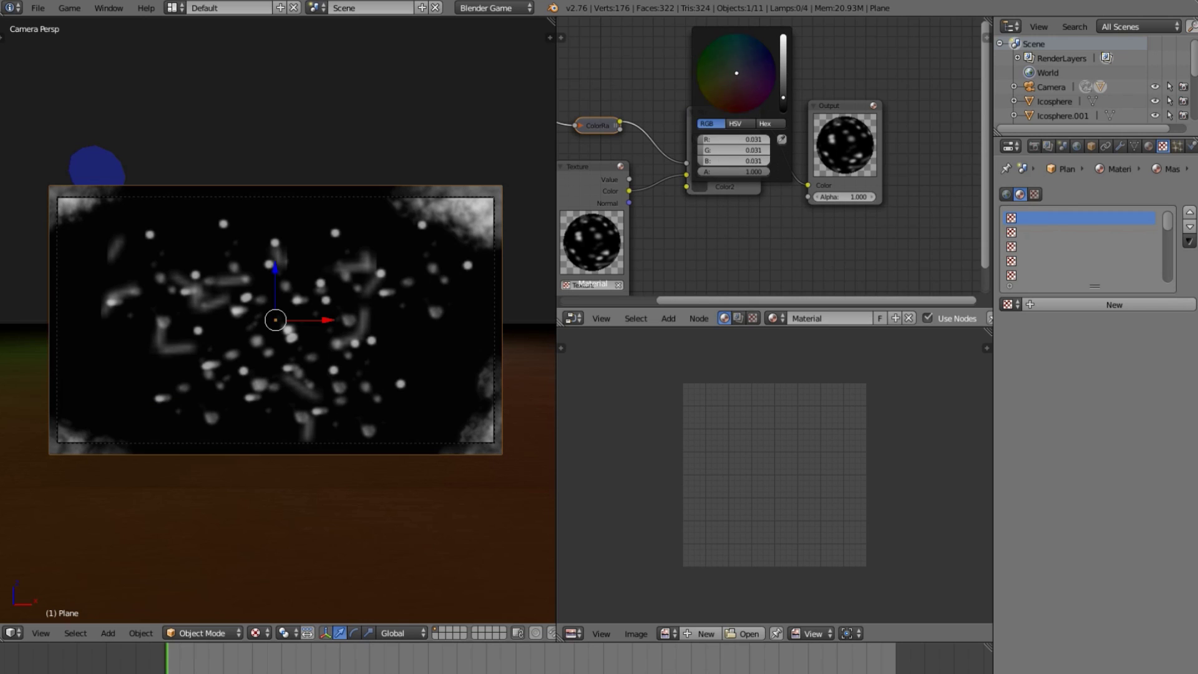
{"action": "key", "text": "p"}
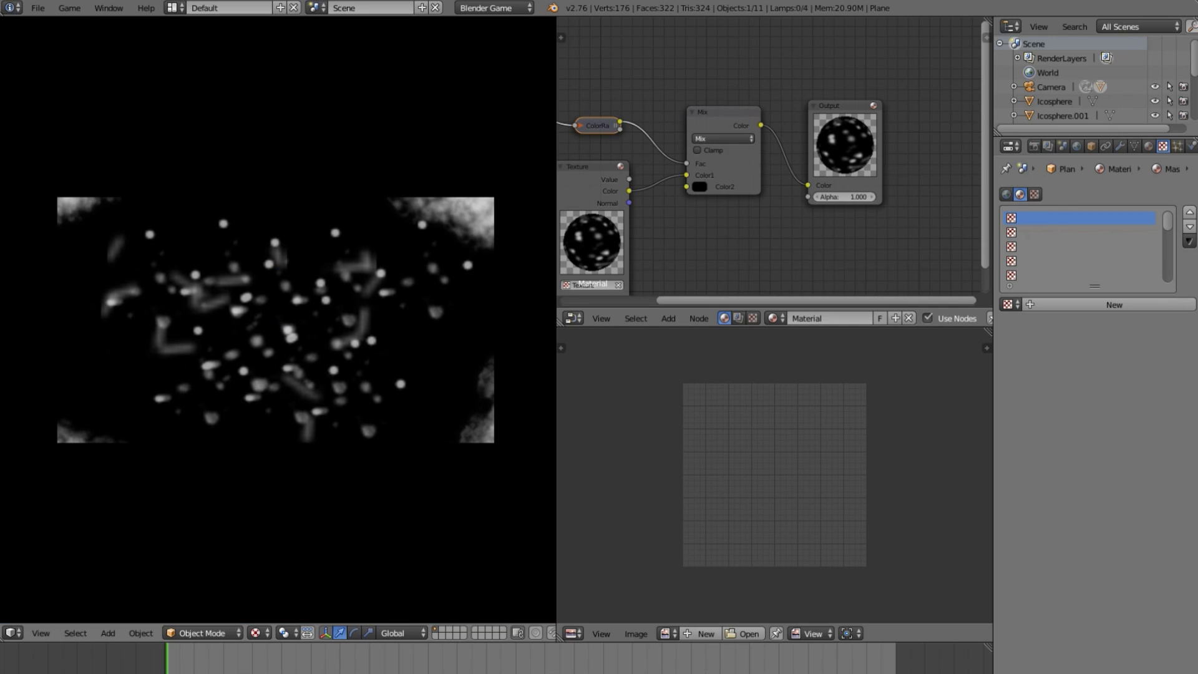
{"action": "key", "text": "Escape"}
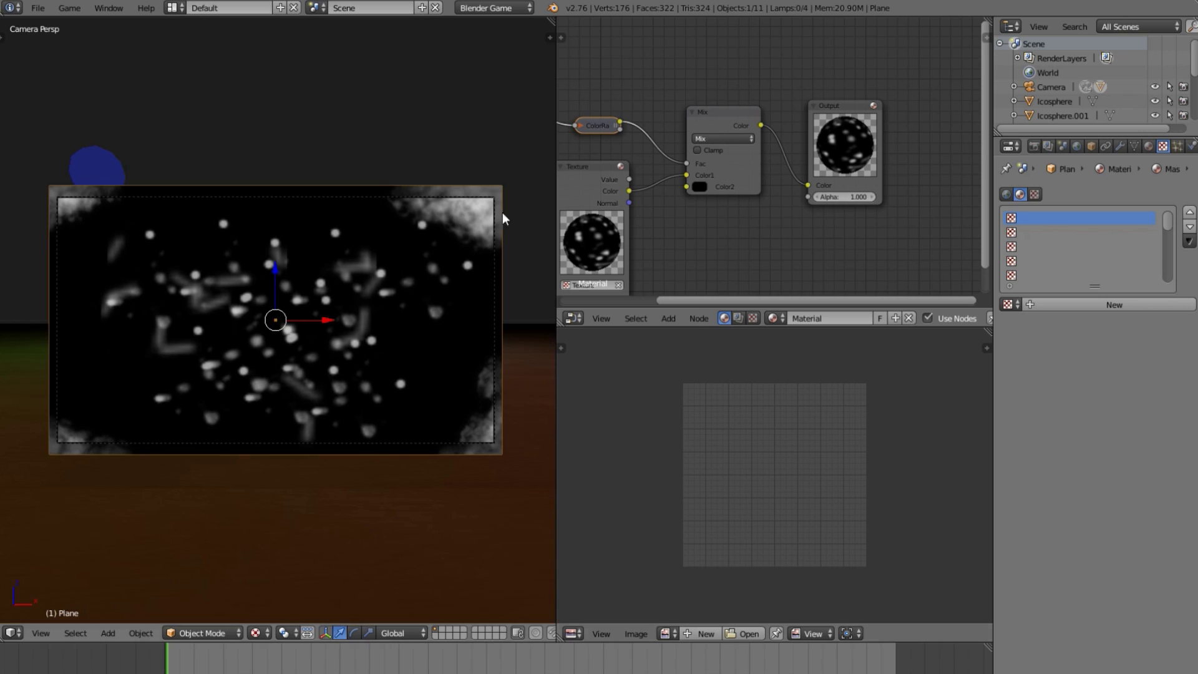
Move the Texture's link from the Mix node's Color1 to Color2, set Color1 to black, and test the result in the game
{"action": "left_click_drag", "start_coordinate": [686, 175], "coordinate": [690, 186]}
{"action": "left_click", "coordinate": [699, 176]}
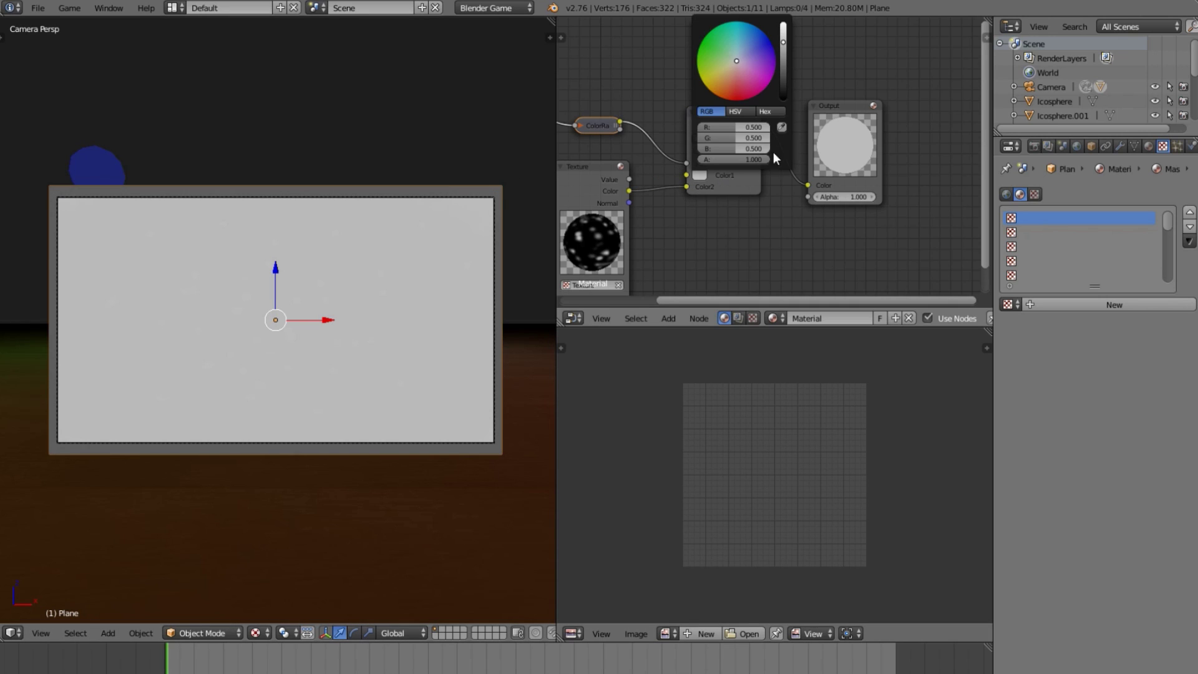
{"action": "left_click", "coordinate": [784, 96]}
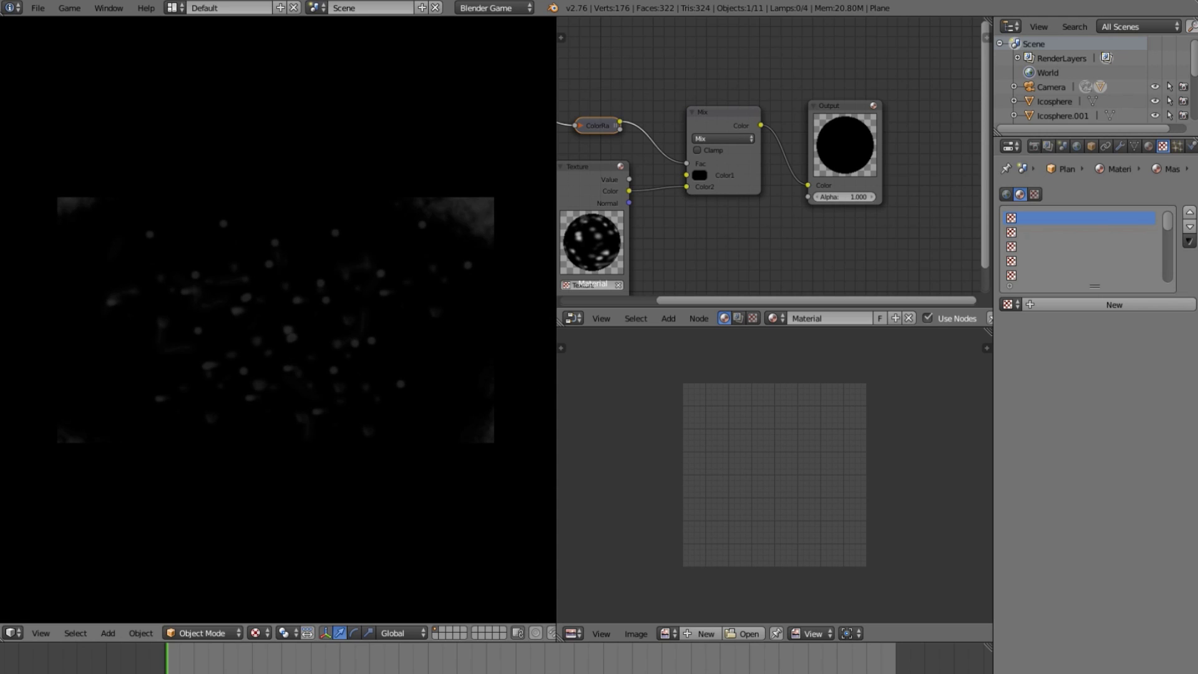
{"action": "key", "text": "Escape"}
Set the Output node's Alpha to 0.500 and test the plane's transparency in the game
{"action": "mouse_move", "coordinate": [843, 197]}
{"action": "left_mouse_down"}
{"action": "mouse_move", "coordinate": [808, 197]}
{"action": "mouse_move", "coordinate": [830, 197]}
{"action": "left_mouse_up"}
{"action": "key", "text": "p"}
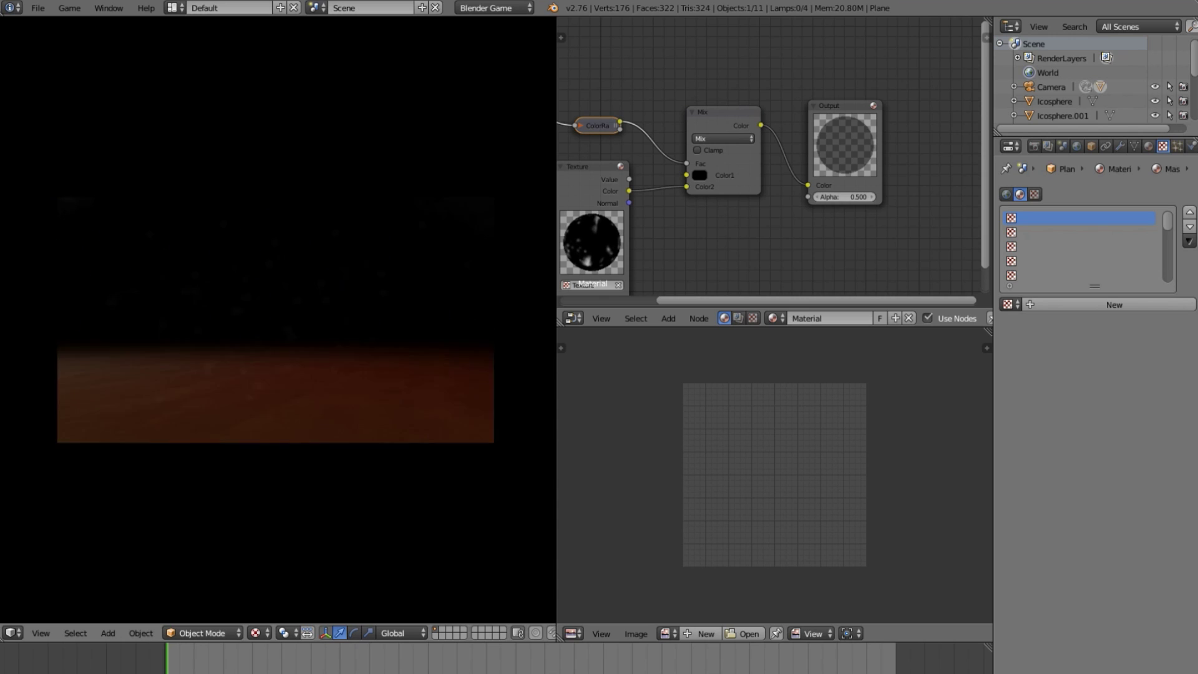
{"action": "key", "text": "Escape"}
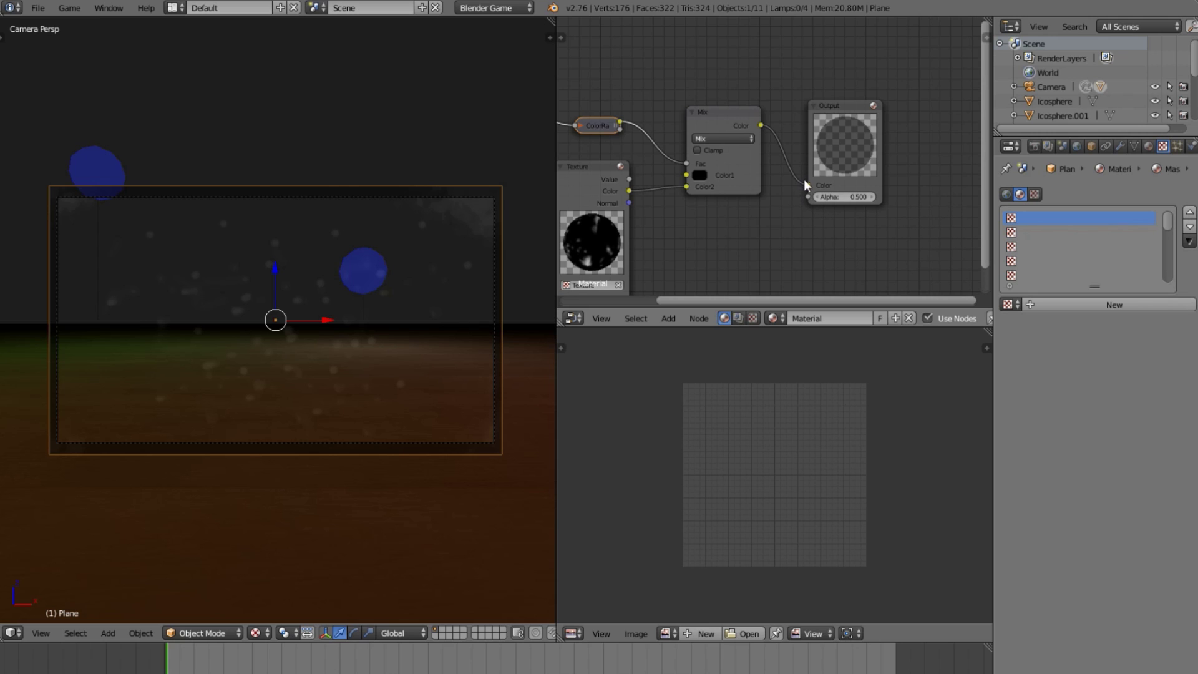
Move the Mix node's link from the Output's Color to its Alpha, shift the Output node aside, and show the material settings
{"action": "left_click_drag", "start_coordinate": [804, 181], "coordinate": [807, 196]}
{"action": "left_click_drag", "start_coordinate": [844, 159], "coordinate": [889, 150]}
{"action": "left_click", "coordinate": [1149, 146]}
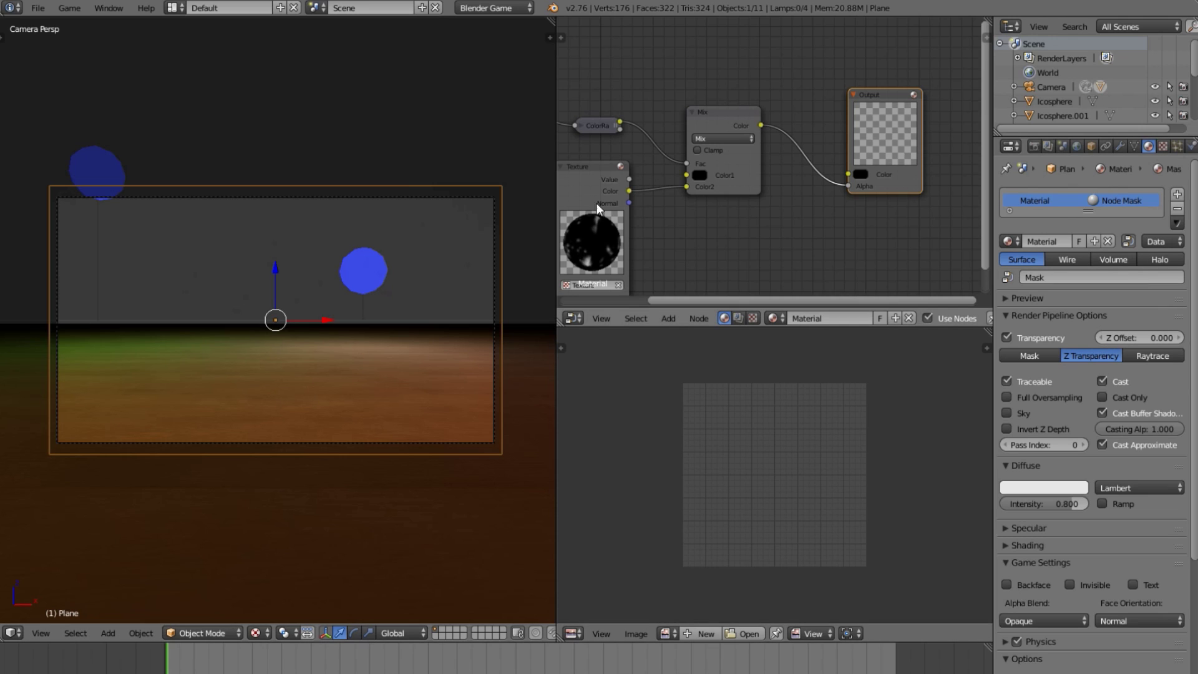
Set the Output node's Color to white, run the game to check the dirt overlay, and exit it
{"action": "left_click", "coordinate": [861, 174]}
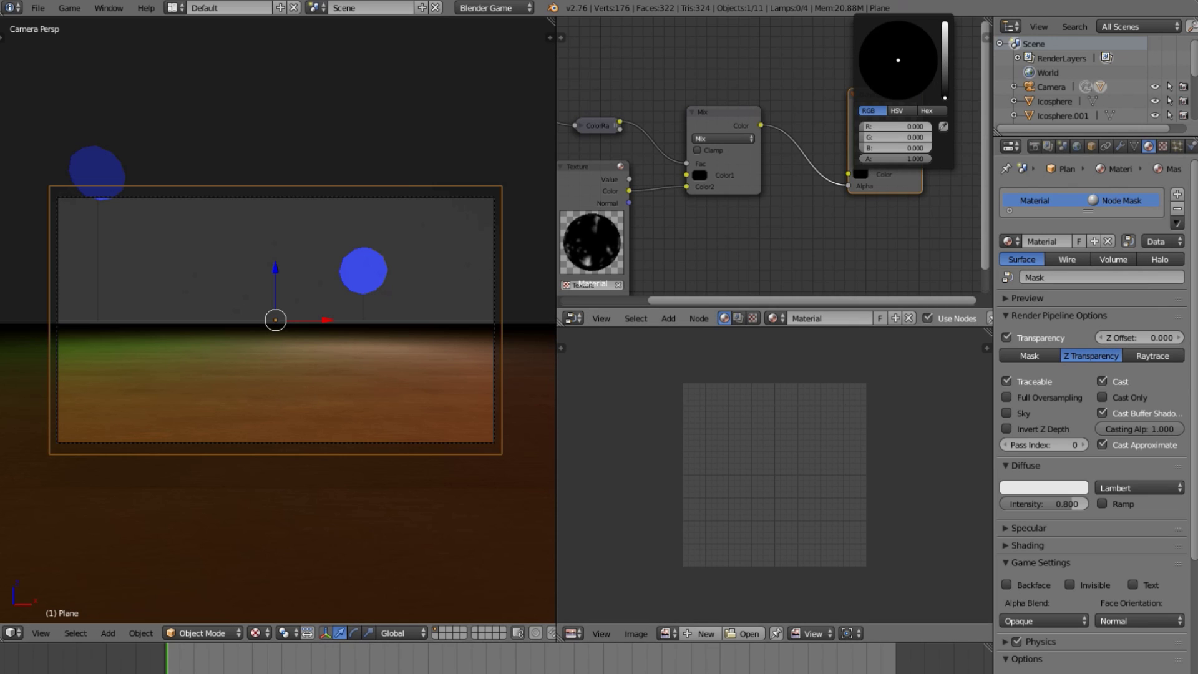
{"action": "left_click_drag", "start_coordinate": [944, 98], "coordinate": [944, 24]}
{"action": "scroll", "coordinate": [320, 293], "scroll_direction": "up", "scroll_amount": 4}
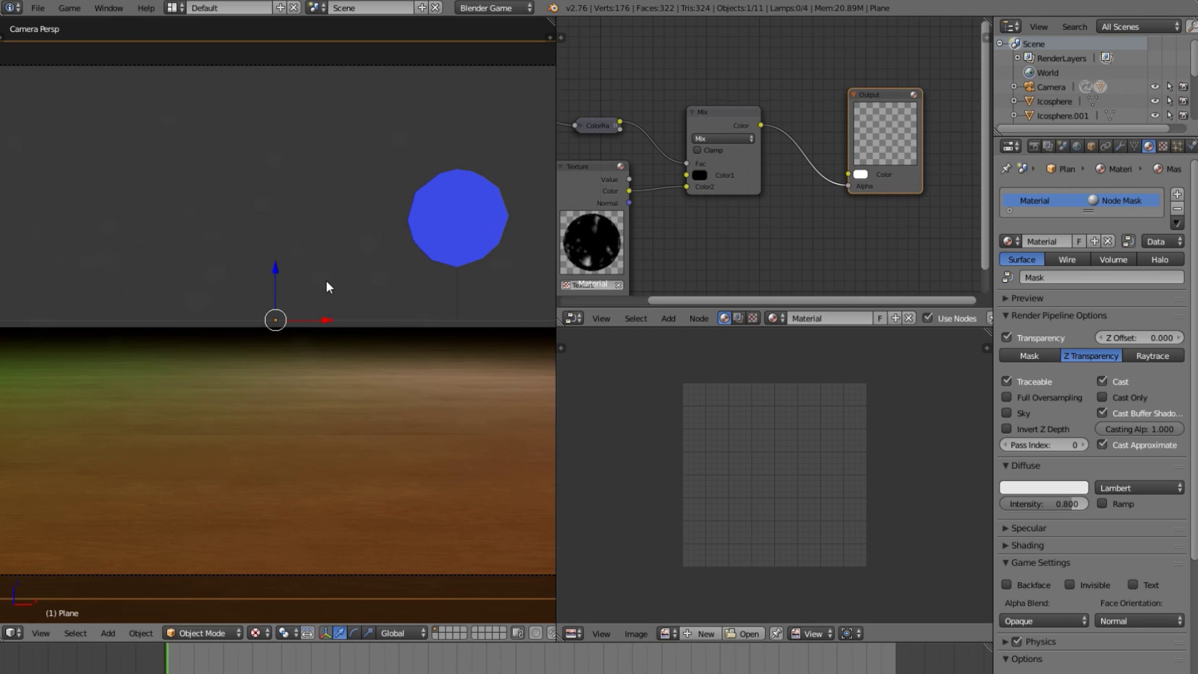
{"action": "key", "text": "p"}
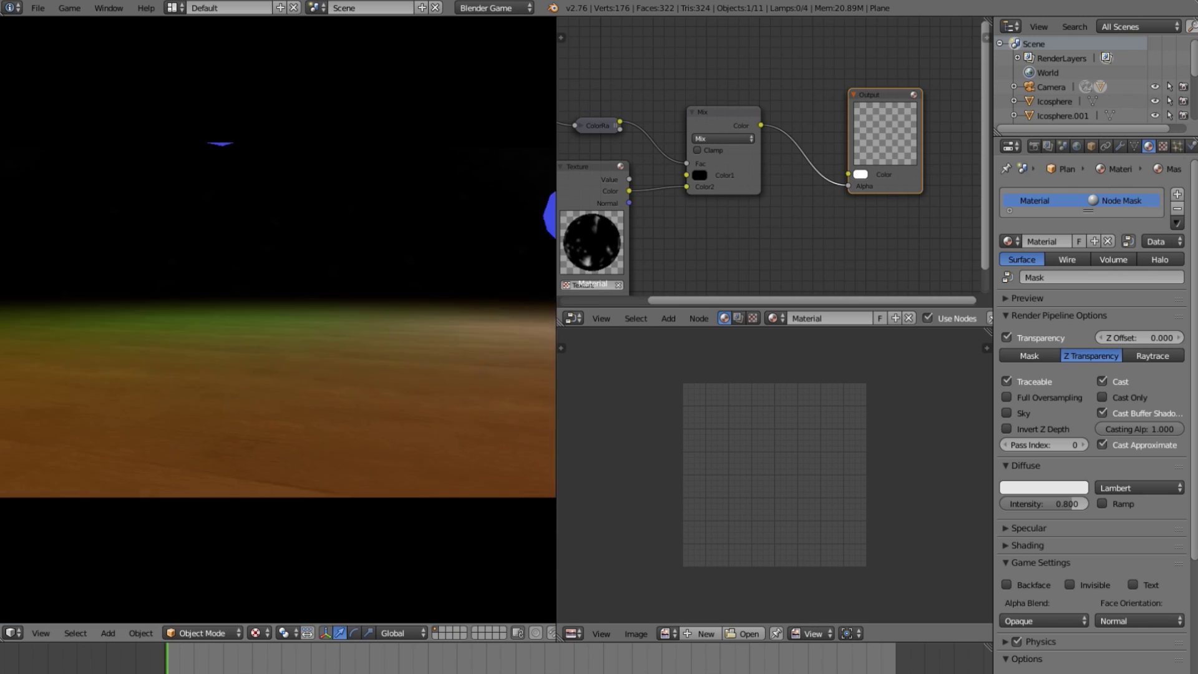
{"action": "key", "text": "Escape"}
Expand the ColorRamp node, set the color of its stop at 0.727 to full white, and test it in the game
{"action": "middle_click_drag", "start_coordinate": [586, 121], "coordinate": [664, 135]}
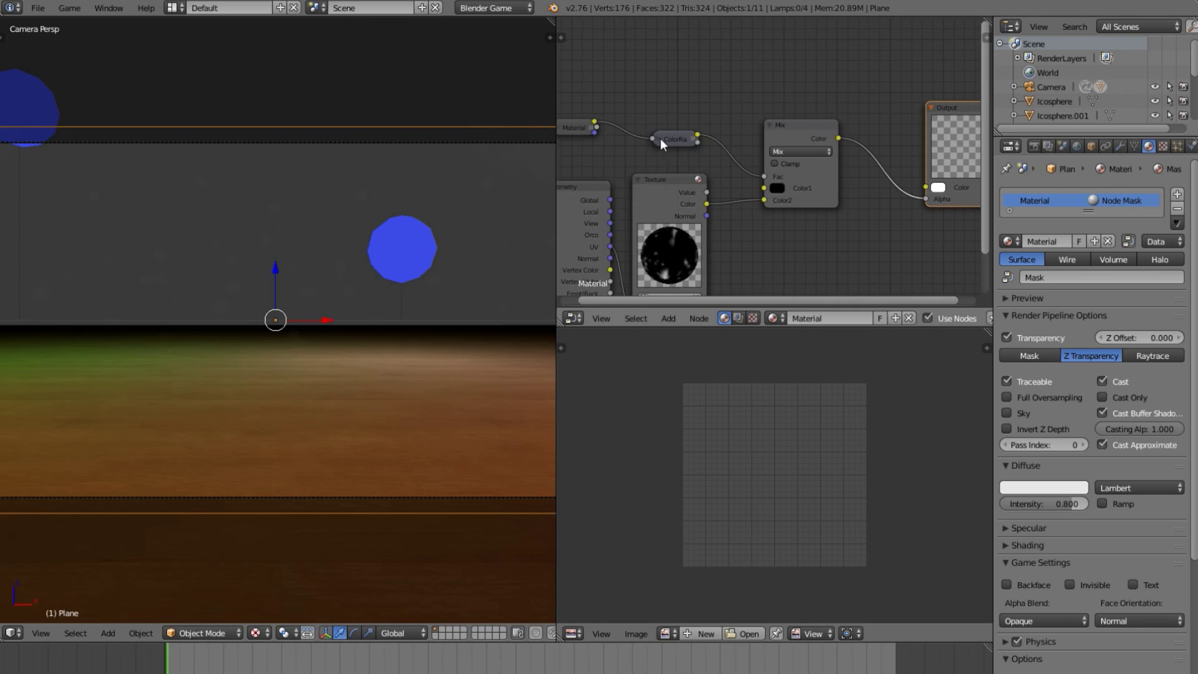
{"action": "left_click", "coordinate": [660, 140]}
{"action": "left_click", "coordinate": [744, 221]}
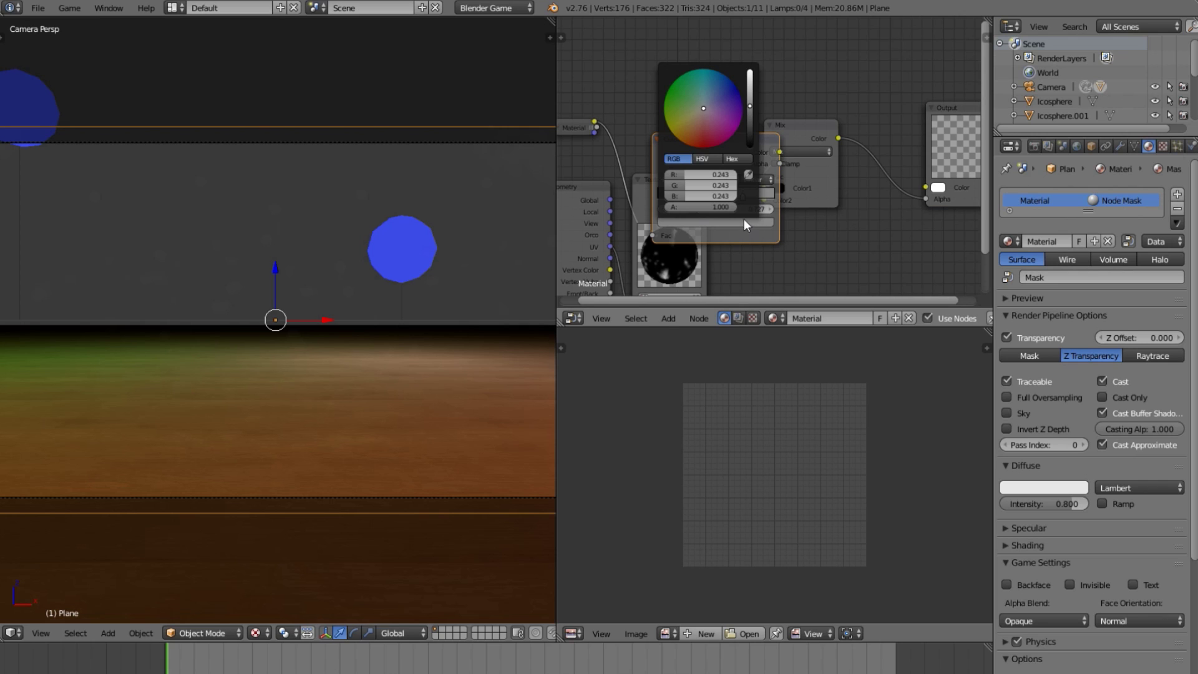
{"action": "left_click_drag", "start_coordinate": [749, 103], "coordinate": [750, 70]}
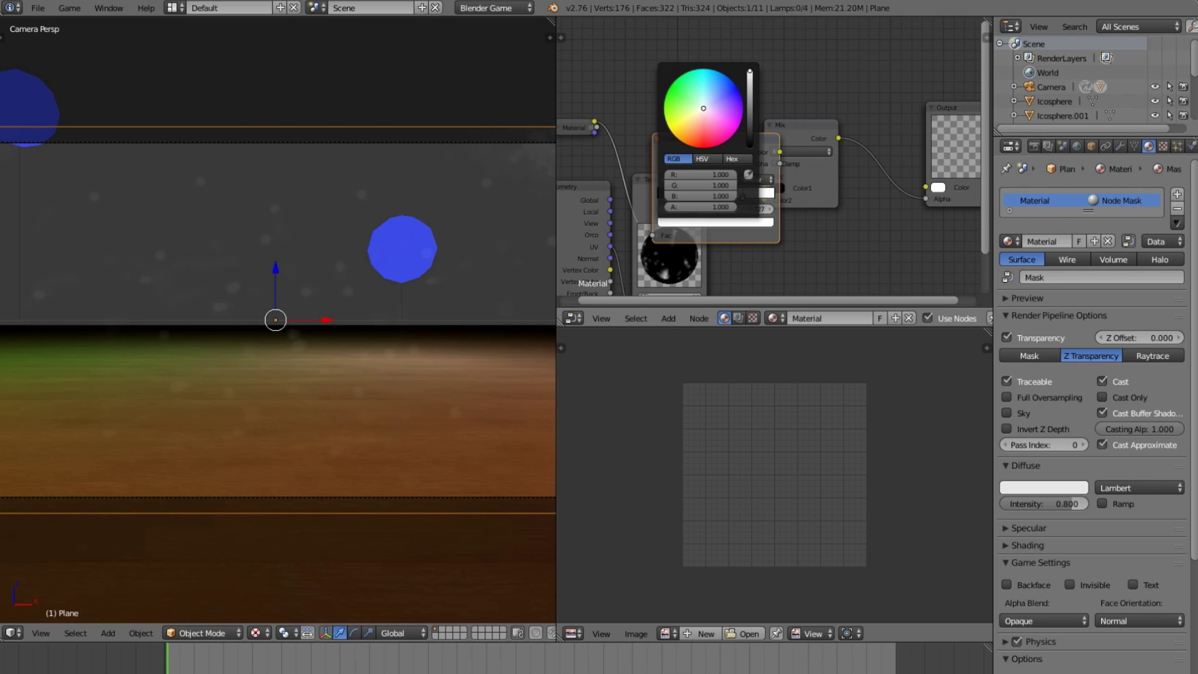
{"action": "key", "text": "p"}
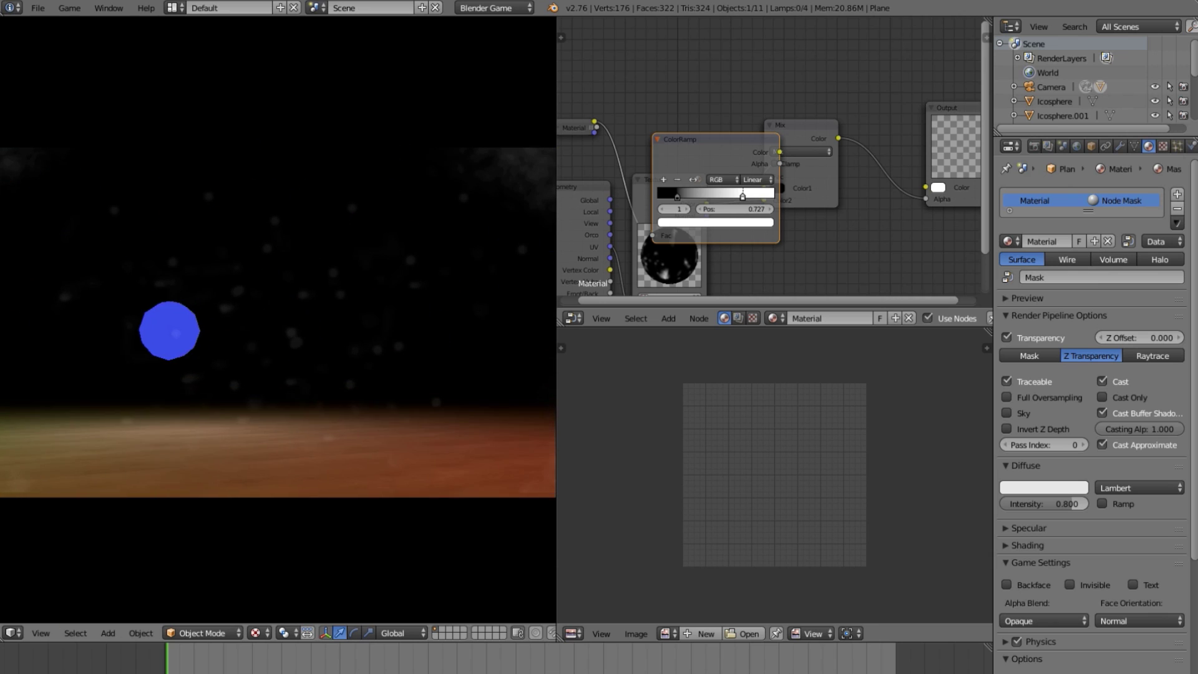
{"action": "key", "text": "Escape"}
Collapse the ColorRamp, move the Output node up, link the Material node's Color to the Output's Color, and test in the game
{"action": "middle_click_drag", "start_coordinate": [655, 114], "coordinate": [711, 192]}
{"action": "left_click", "coordinate": [734, 156]}
{"action": "left_click_drag", "start_coordinate": [941, 201], "coordinate": [945, 108]}
{"action": "left_click_drag", "start_coordinate": [588, 171], "coordinate": [914, 150]}
{"action": "key", "text": "p"}
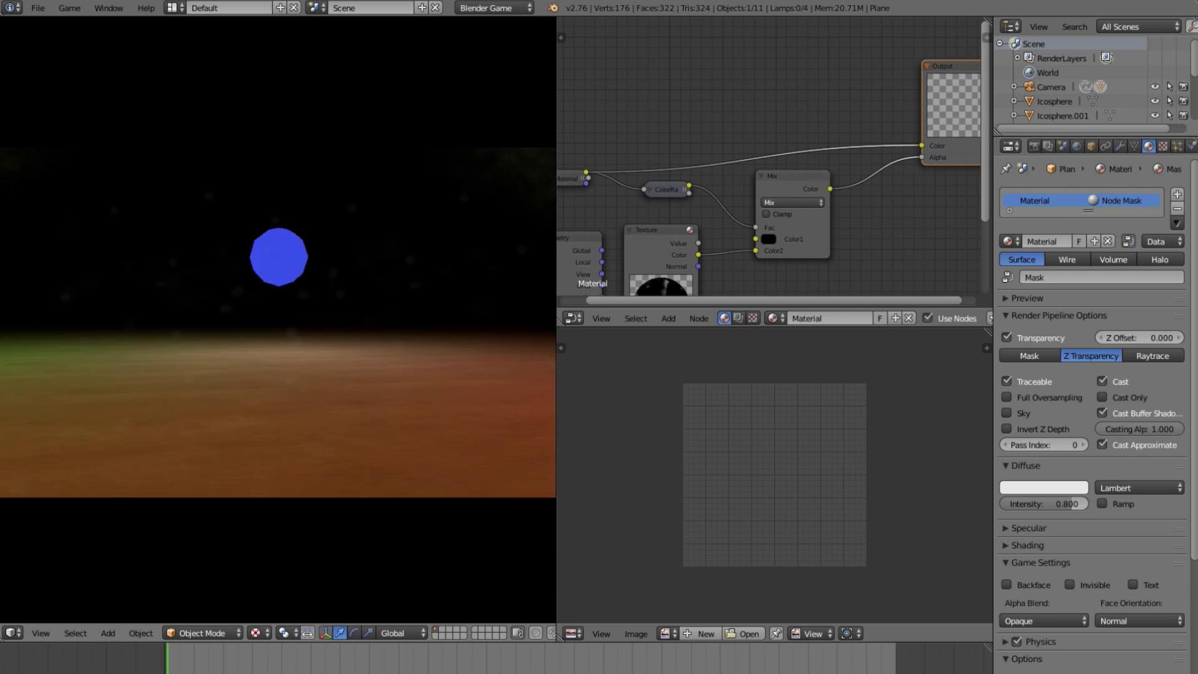
{"action": "key", "text": "Escape"}
Expand the ColorRamp, move its white stop to position 0.259, and run the game twice to check the dirt's brightness
{"action": "left_click", "coordinate": [650, 192]}
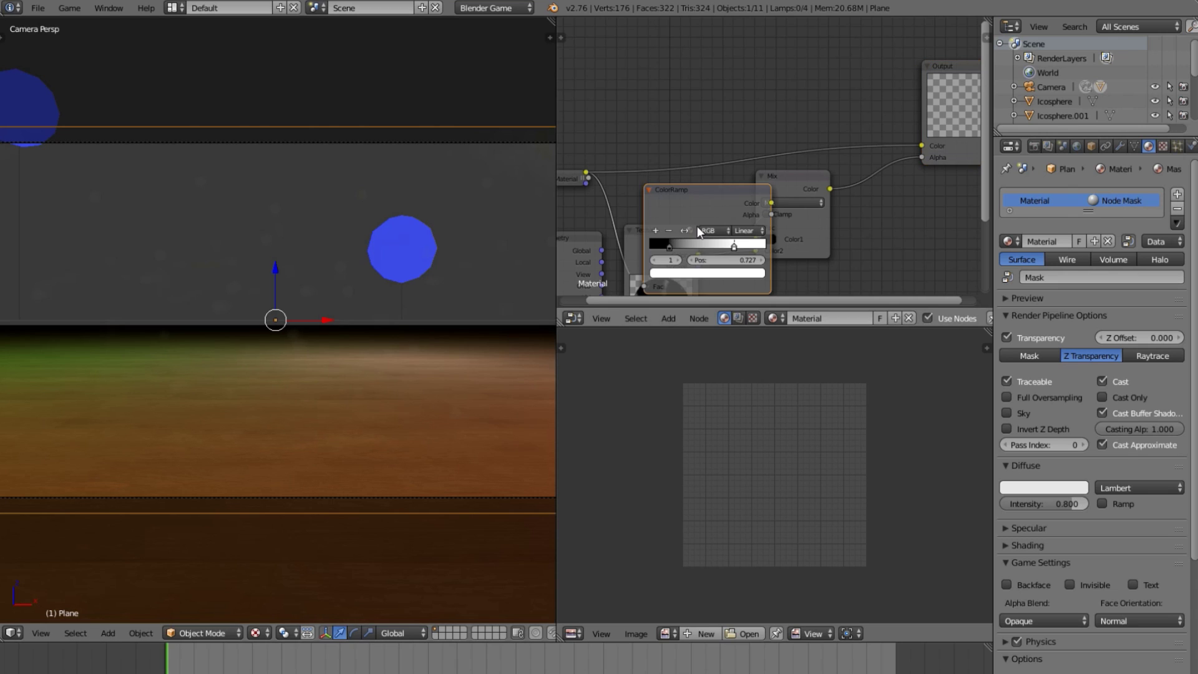
{"action": "left_click_drag", "start_coordinate": [740, 245], "coordinate": [680, 242]}
{"action": "key", "text": "p"}
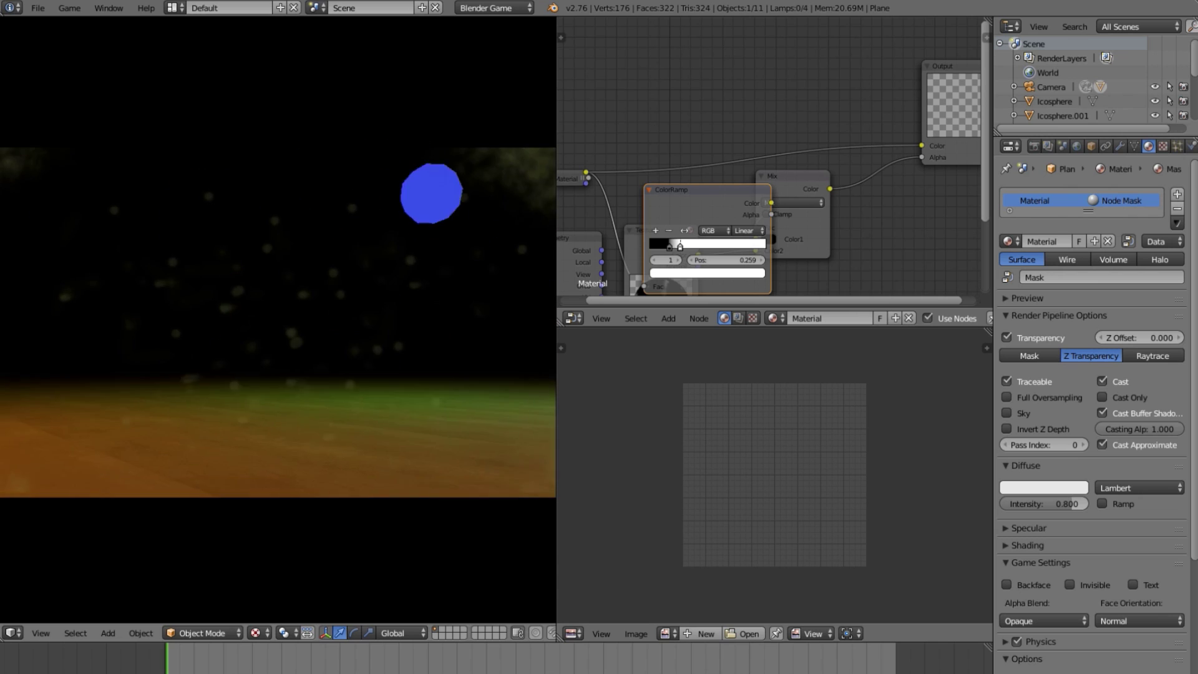
{"action": "key", "text": "Escape"}
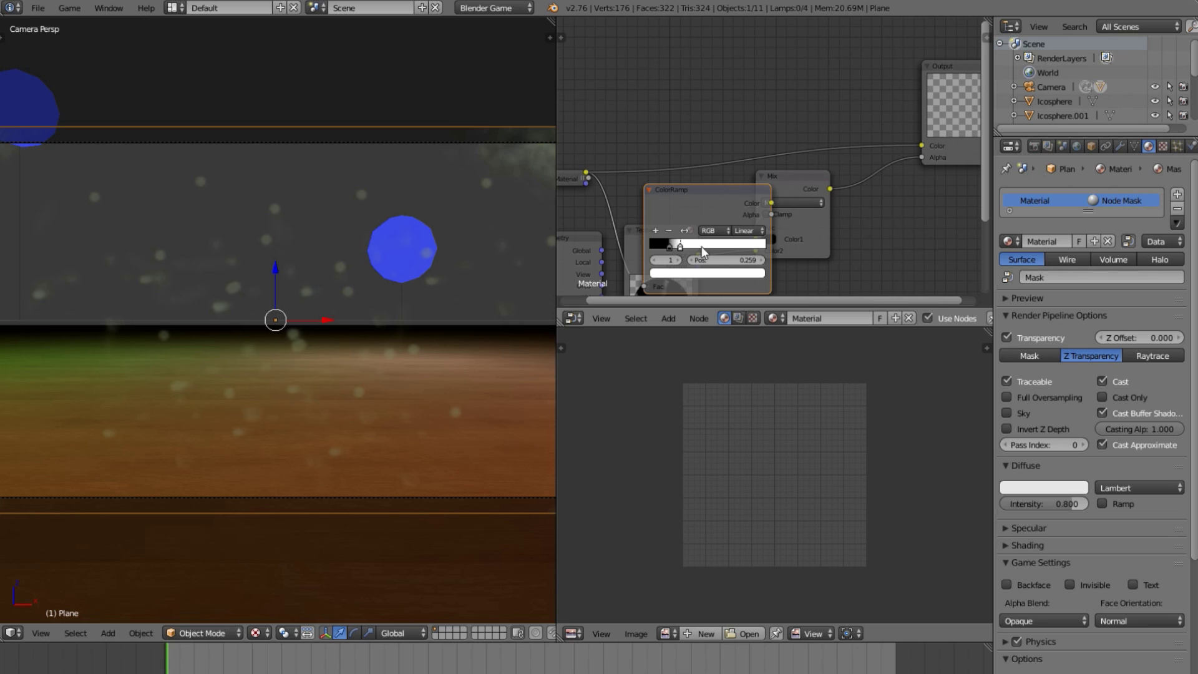
{"action": "key", "text": "p"}
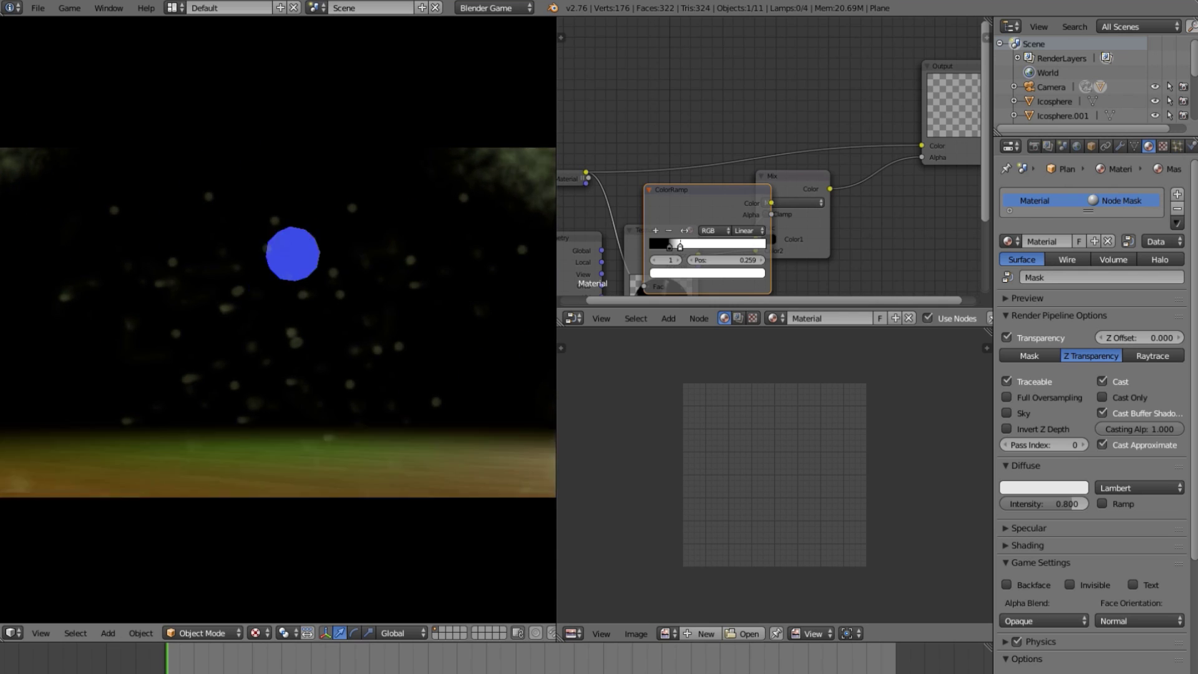
{"action": "key", "text": "Escape"}
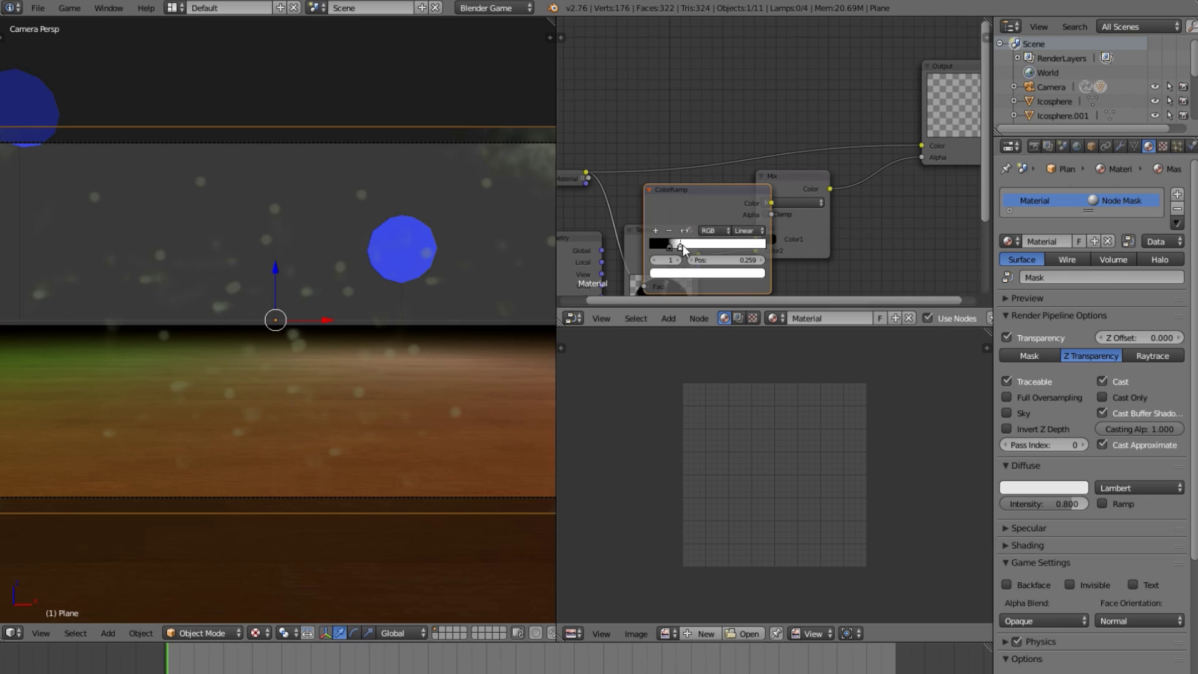
Move the ColorRamp's white stop to position 0.618, test it in the game, and darken the stop's color to light grey
{"action": "left_click_drag", "start_coordinate": [712, 245], "coordinate": [721, 246]}
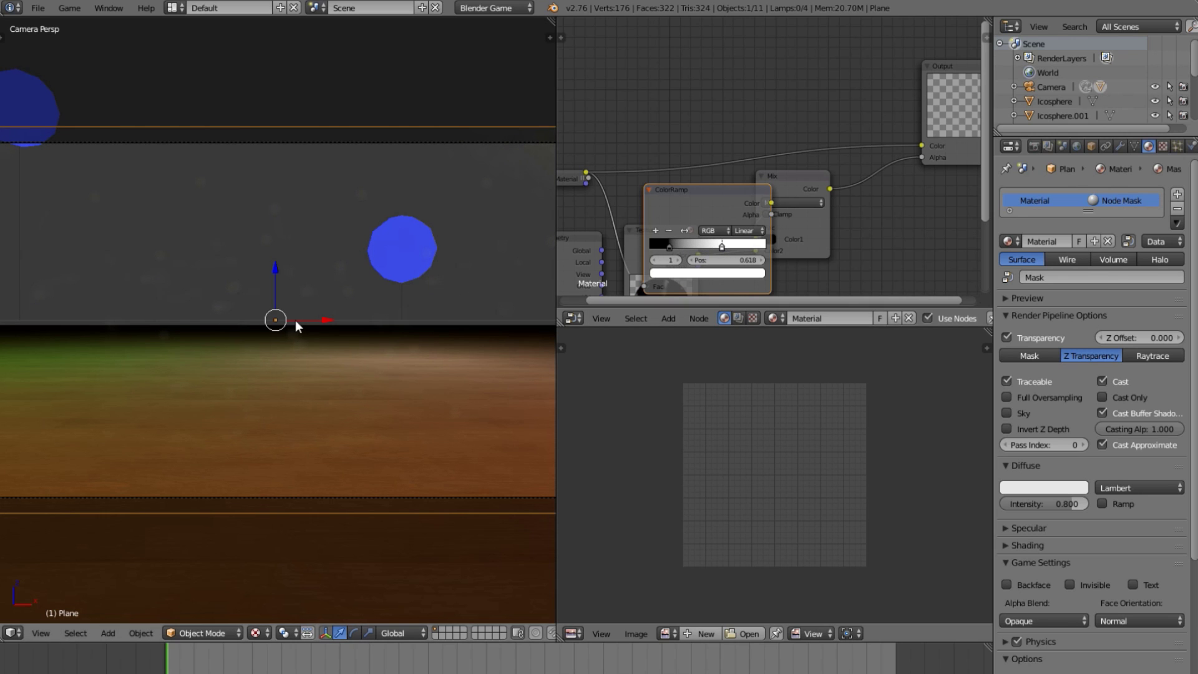
{"action": "key", "text": "p"}
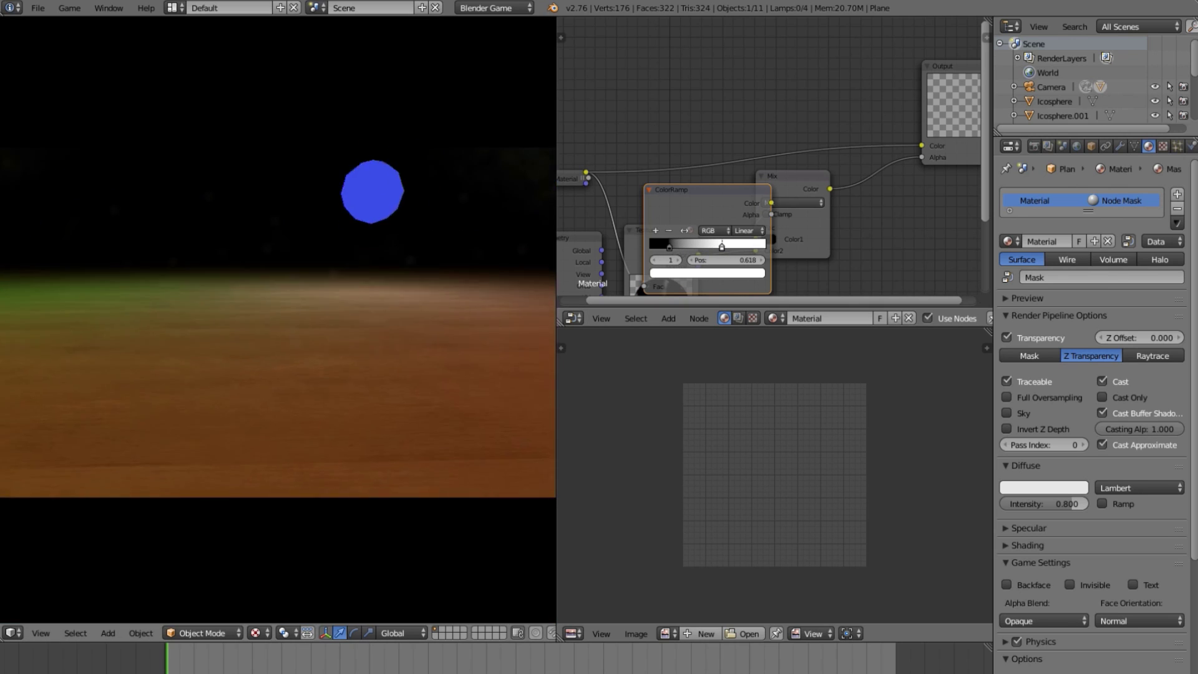
{"action": "key", "text": "Escape"}
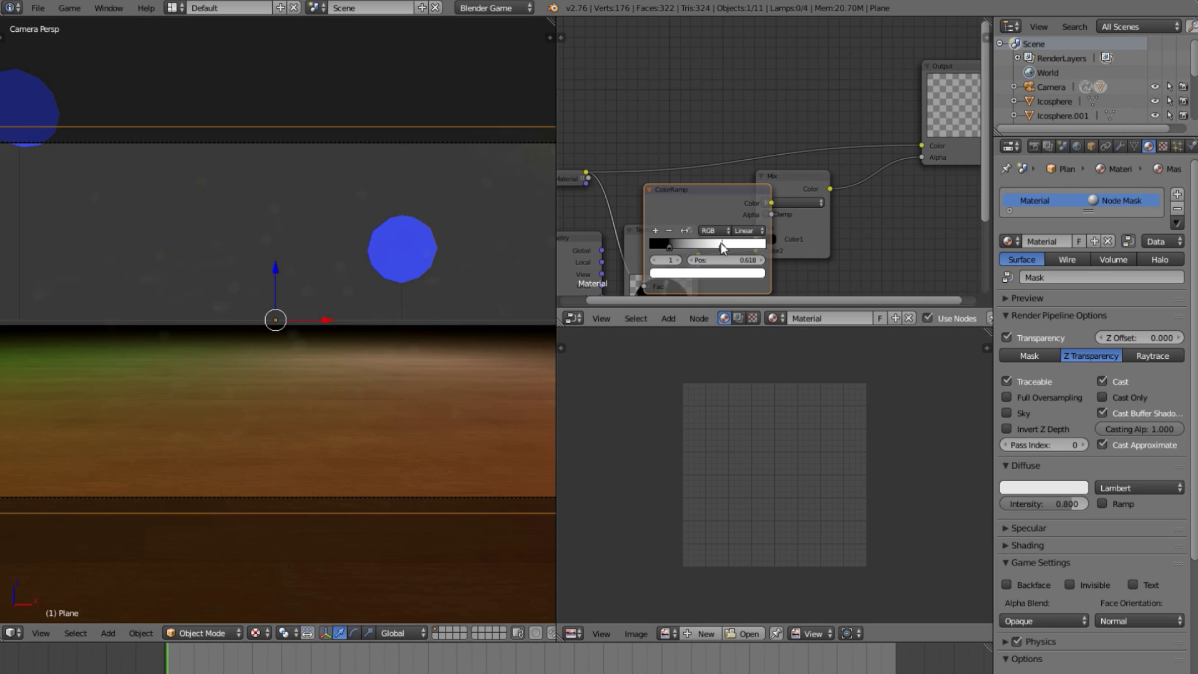
{"action": "left_click", "coordinate": [738, 272]}
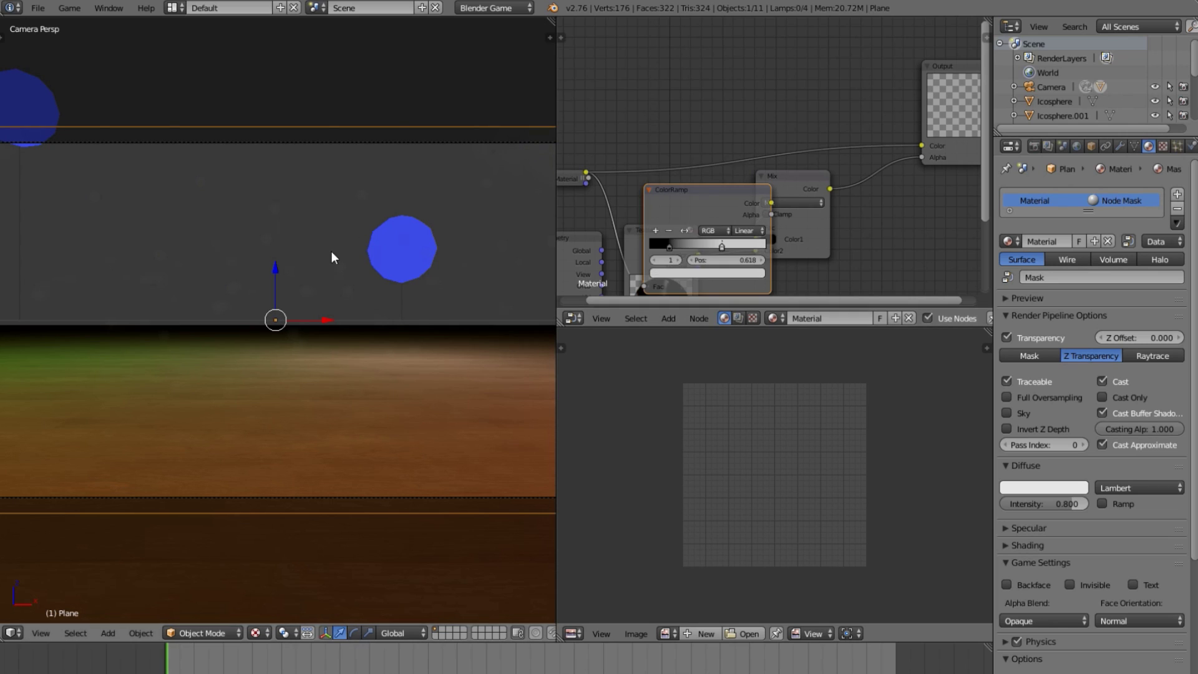
Leave the camera view, select the camera, and snap the 3D cursor to it
{"action": "right_click", "coordinate": [413, 272]}
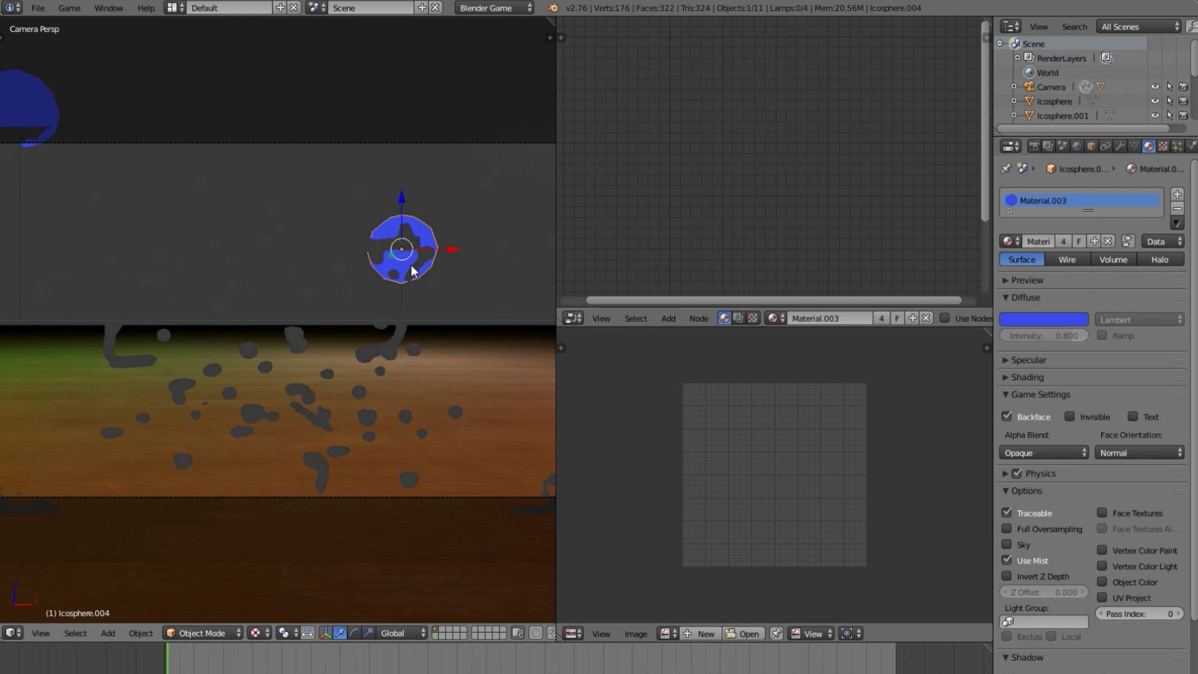
{"action": "middle_click_drag", "start_coordinate": [416, 287], "coordinate": [433, 346]}
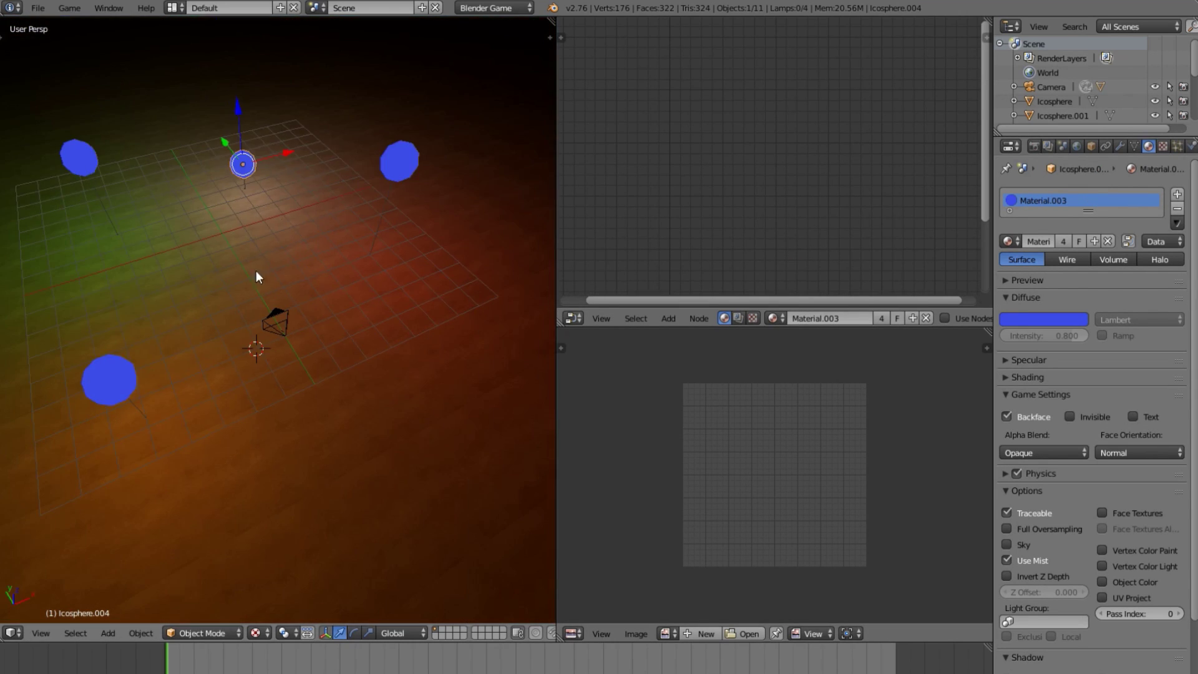
{"action": "right_click", "coordinate": [284, 356]}
{"action": "right_click", "coordinate": [291, 347]}
{"action": "key", "text": "shift+s"}
{"action": "left_click", "coordinate": [316, 373]}
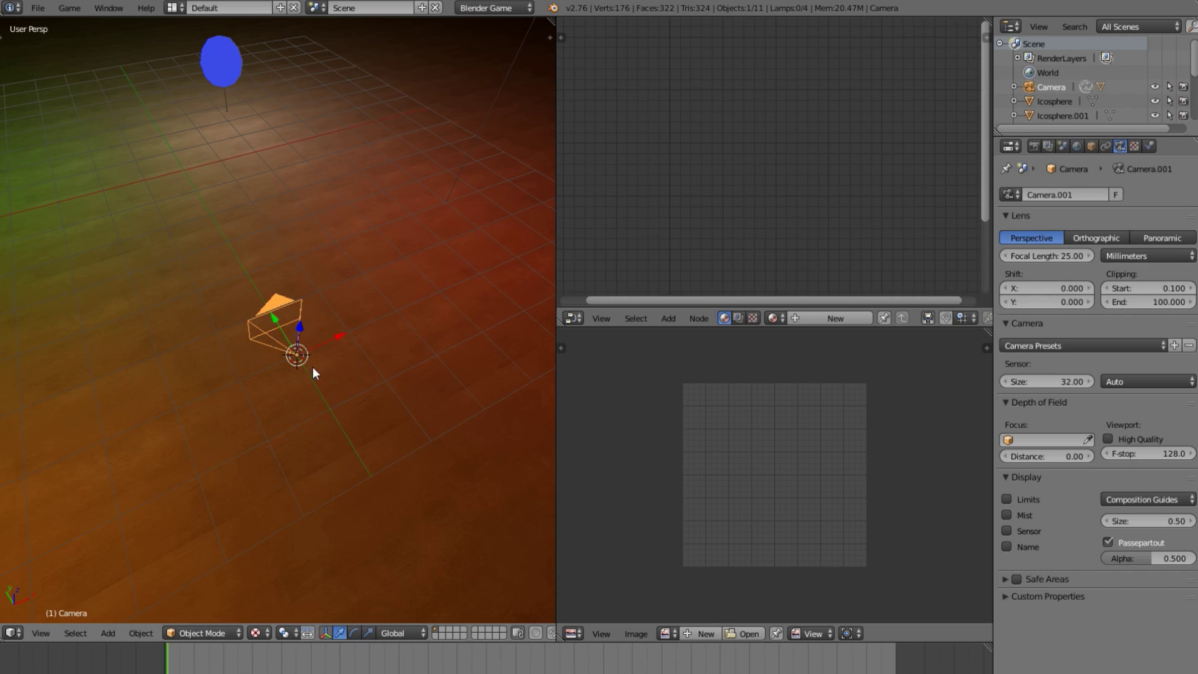
Add a Point lamp at the 3D cursor and move it along the Y axis to just in front of the camera
{"action": "key", "text": "shift+a"}
{"action": "mouse_move", "coordinate": [324, 565]}
{"action": "left_click", "coordinate": [377, 566]}
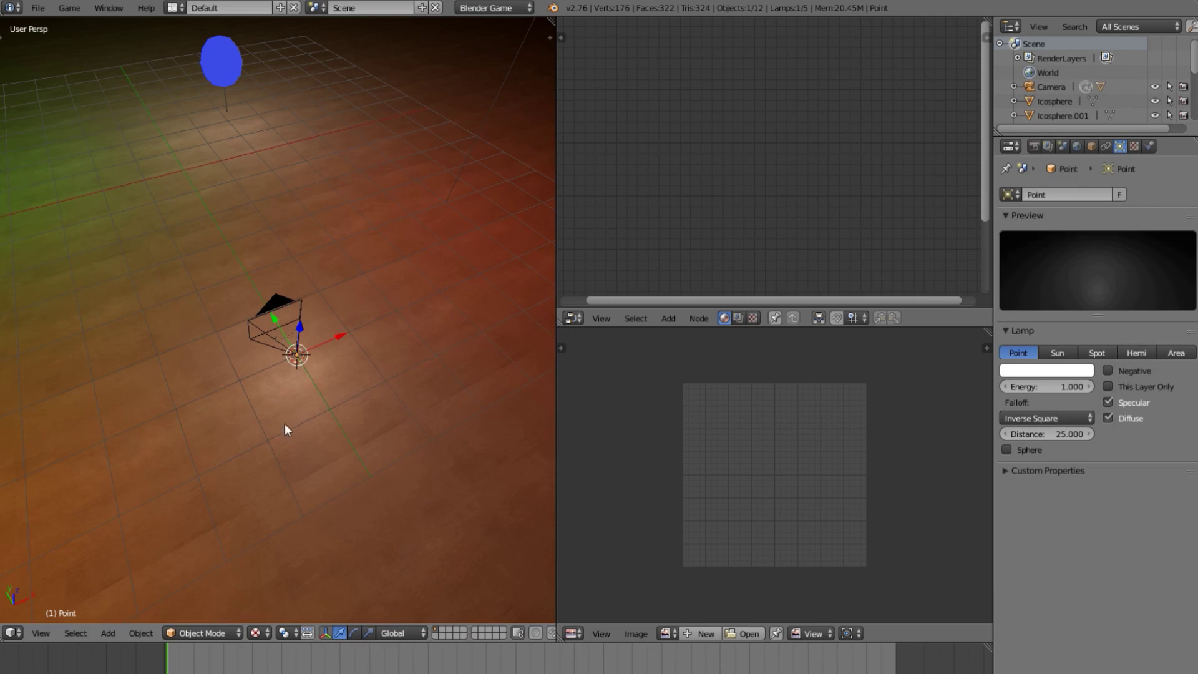
{"action": "middle_click_drag", "start_coordinate": [285, 424], "coordinate": [364, 363]}
{"action": "left_click_drag", "start_coordinate": [268, 324], "coordinate": [206, 337]}
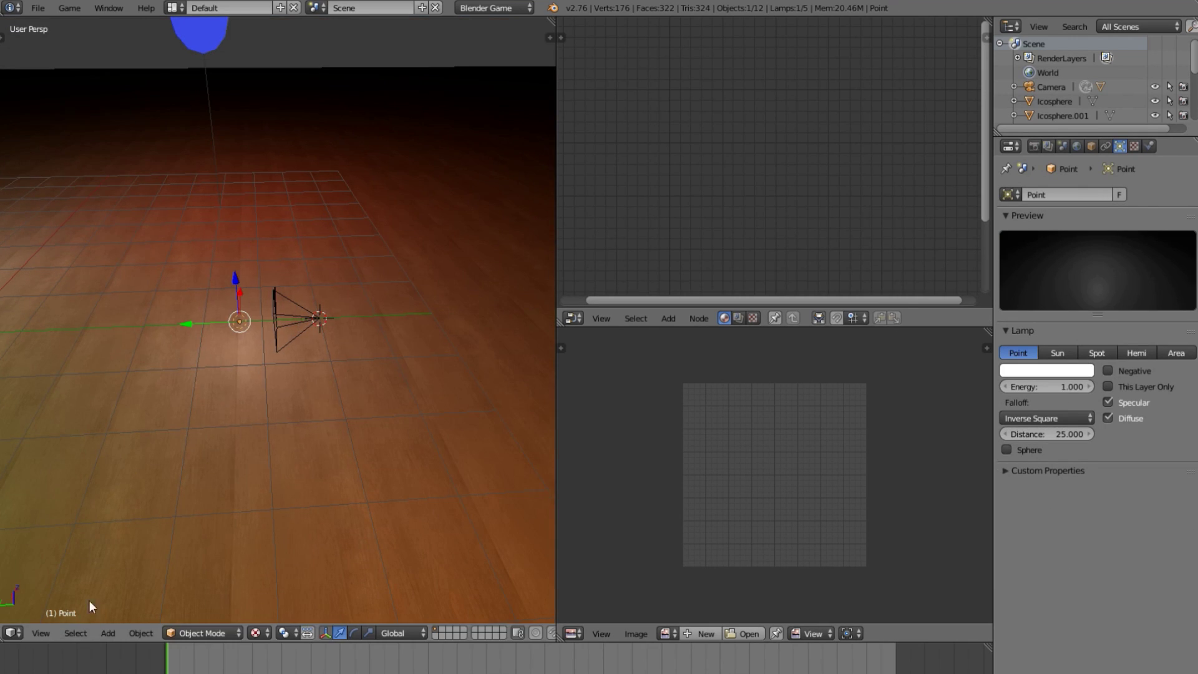
Return to the camera view and run the game to check the lens dirt with the new lamp
{"action": "left_click", "coordinate": [43, 632]}
{"action": "left_click", "coordinate": [66, 578]}
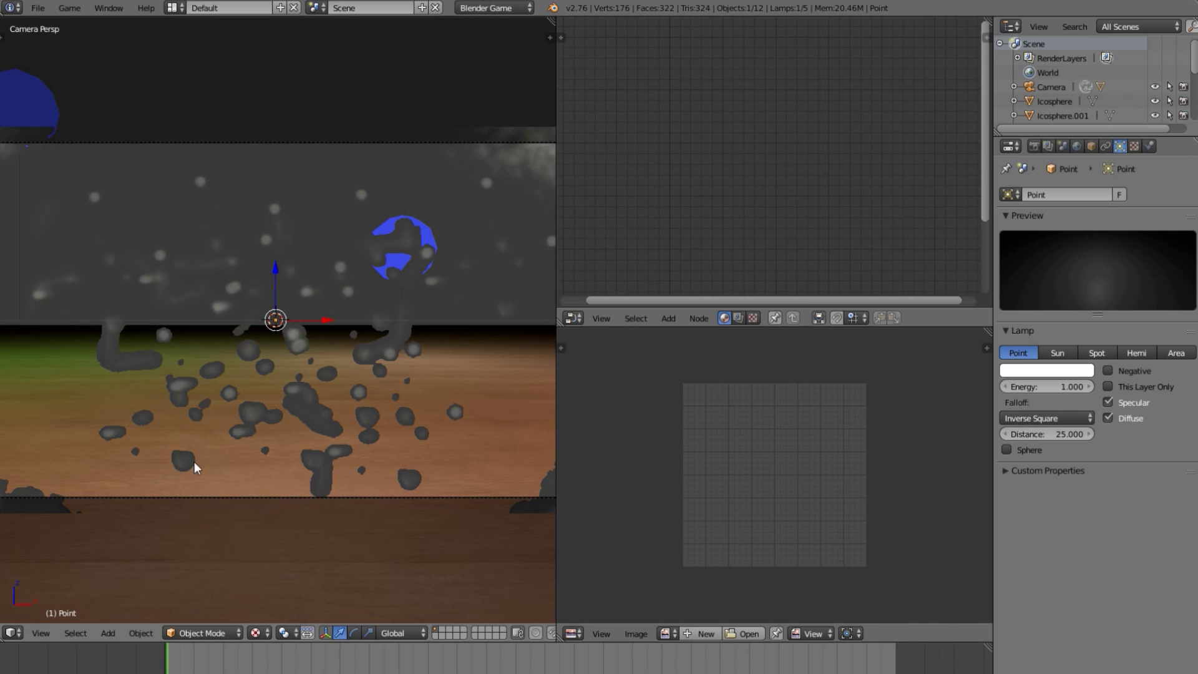
{"action": "key", "text": "p"}
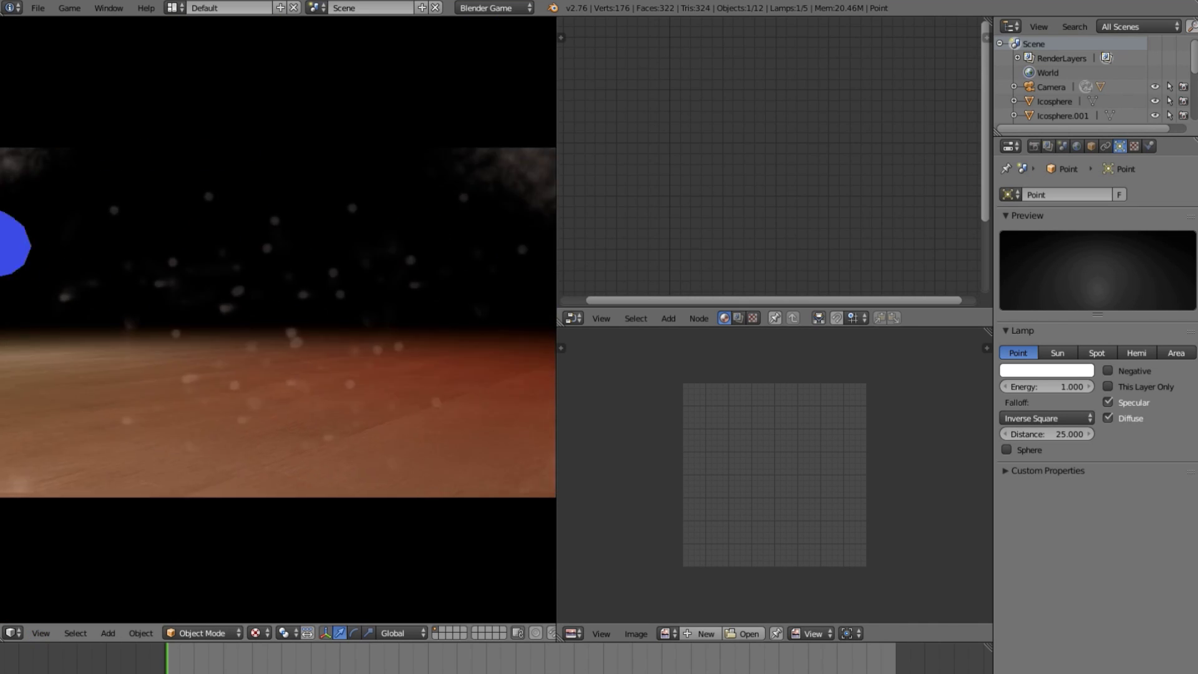
Darken the light stop of the plane material's ColorRamp to a deeper grey and test it in the game
{"action": "key", "text": "Escape"}
{"action": "right_click", "coordinate": [420, 339]}
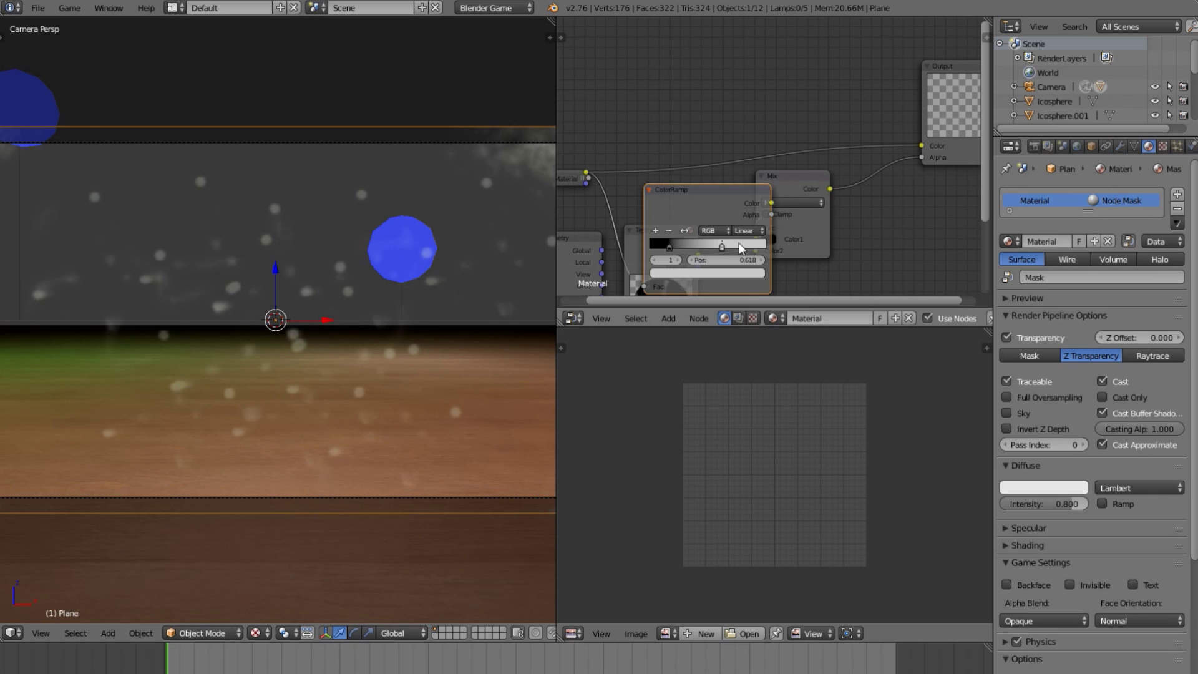
{"action": "left_click", "coordinate": [730, 273]}
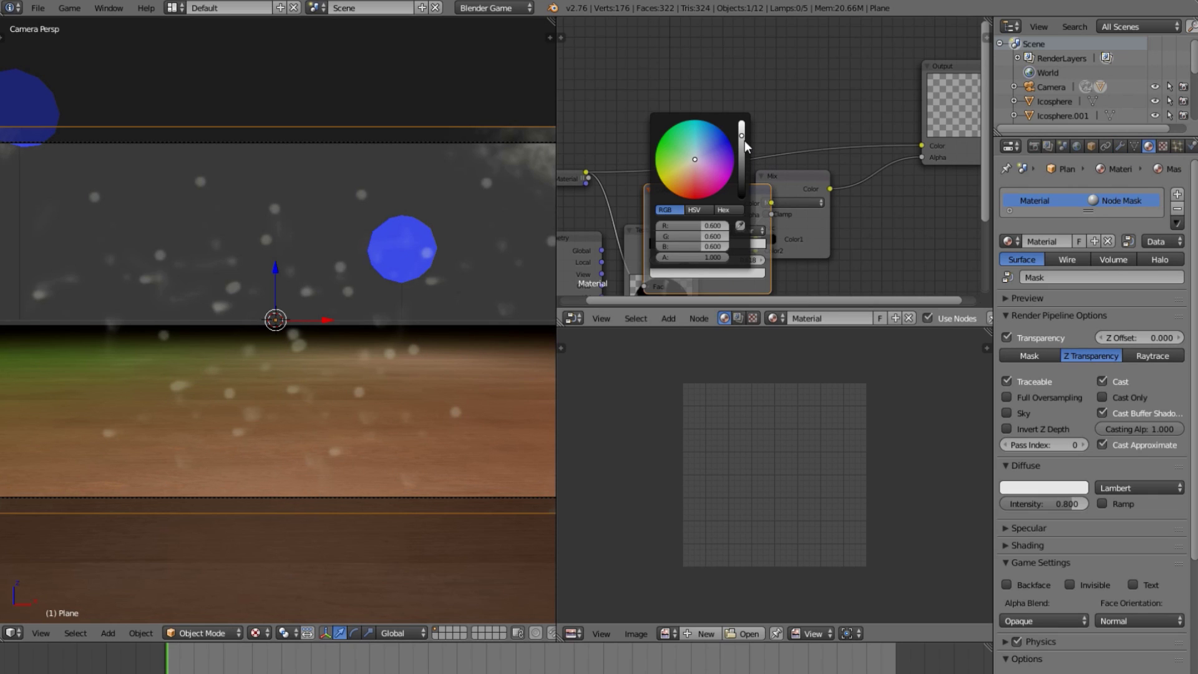
{"action": "left_click_drag", "start_coordinate": [742, 136], "coordinate": [741, 153]}
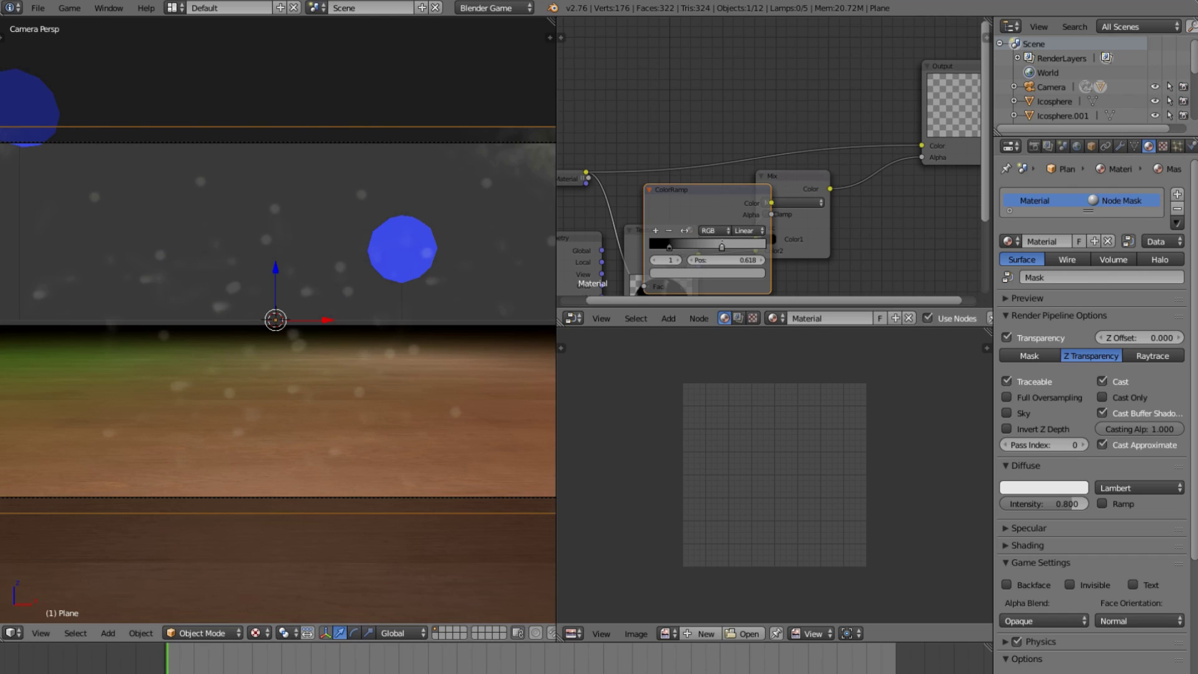
{"action": "key", "text": "p"}
{"action": "key", "text": "Escape"}
Delete the Point lamp in front of the camera, keep the plane selected, and return to the camera view
{"action": "middle_click_drag", "start_coordinate": [305, 344], "coordinate": [178, 293]}
{"action": "key", "text": "x"}
{"action": "left_click", "coordinate": [134, 307]}
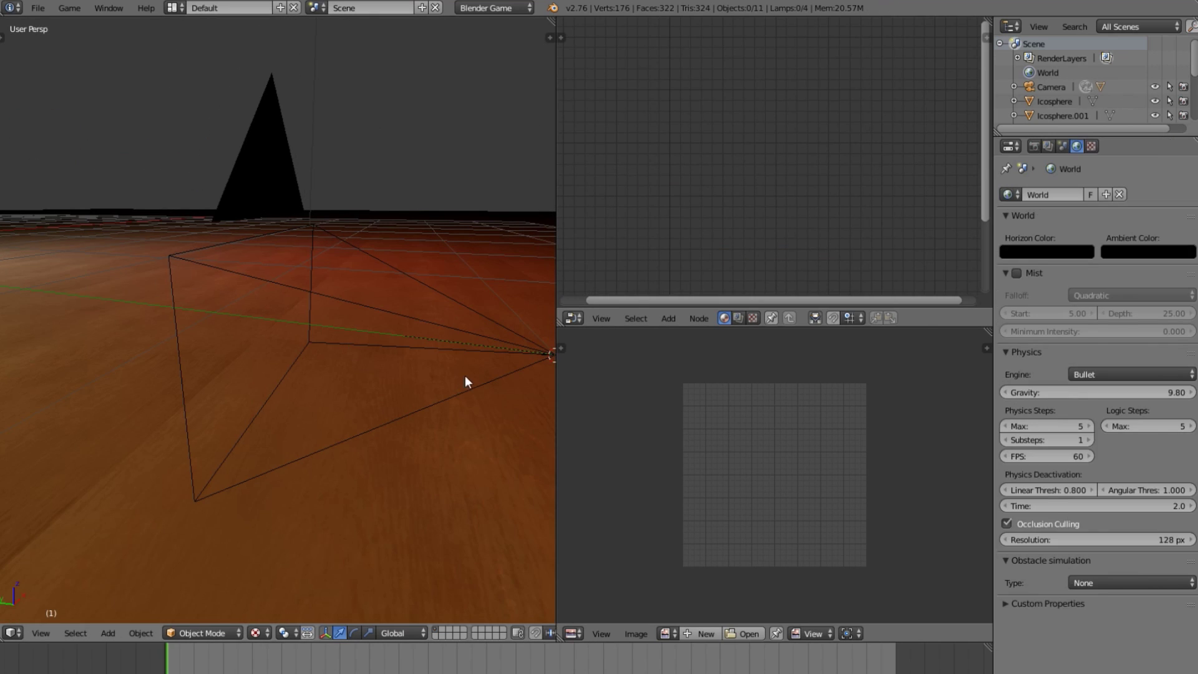
{"action": "right_click", "coordinate": [466, 375]}
{"action": "middle_click_drag", "start_coordinate": [361, 336], "coordinate": [263, 346]}
{"action": "key", "text": "ctrl+z"}
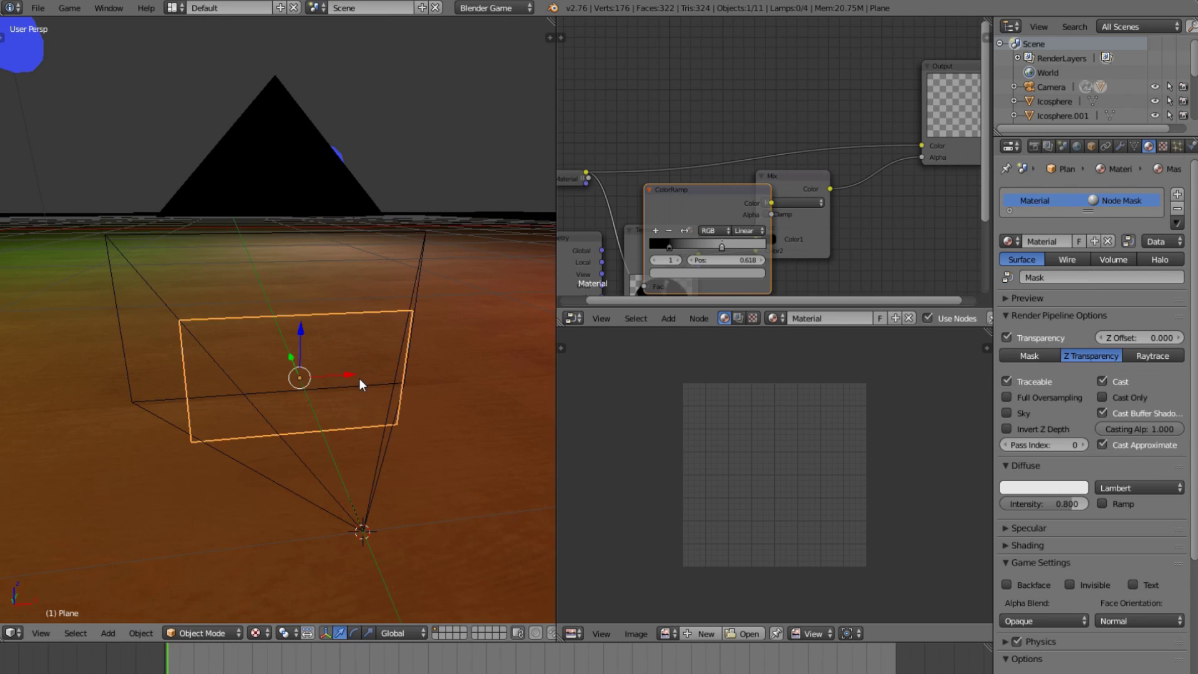
{"action": "left_click", "coordinate": [50, 625]}
{"action": "left_click", "coordinate": [80, 582]}
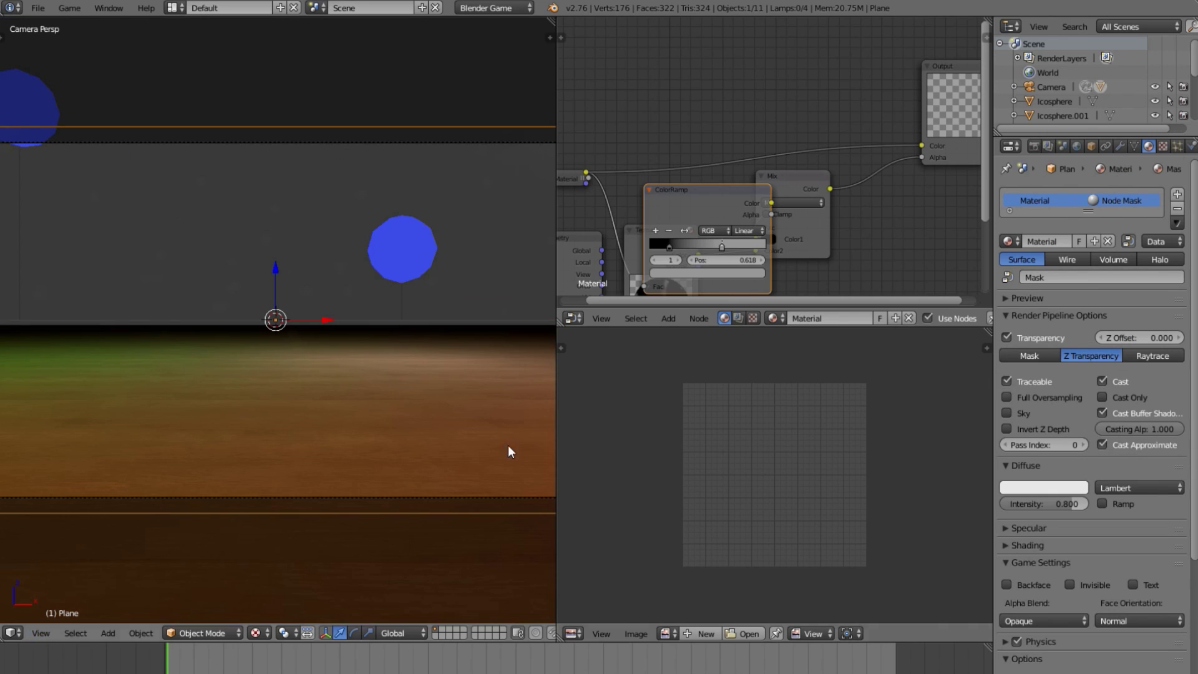
Collapse the ColorRamp node and place it just above the Texture node
{"action": "key", "text": "h"}
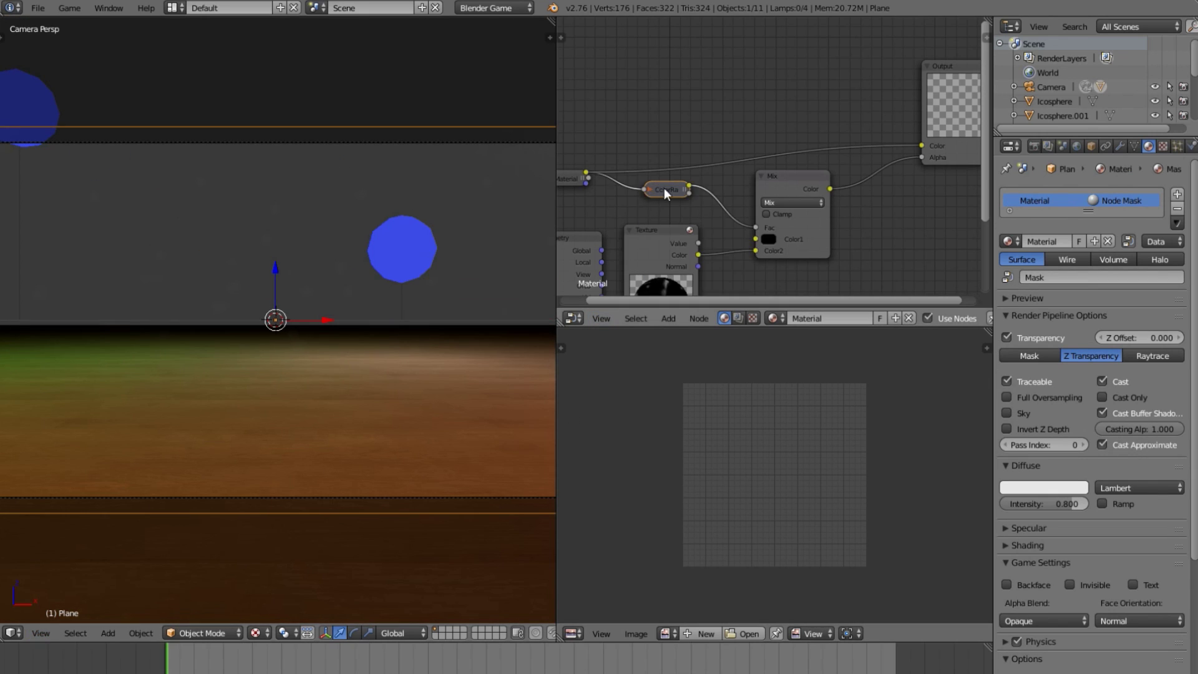
{"action": "left_click_drag", "start_coordinate": [667, 191], "coordinate": [664, 202]}
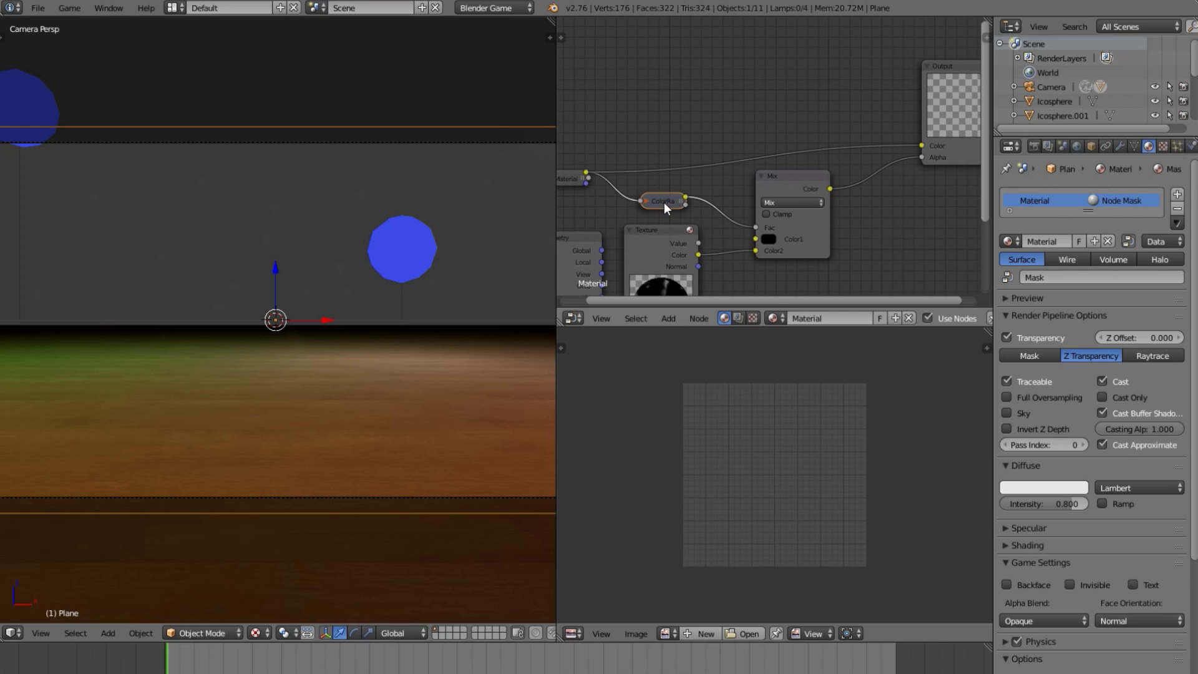
{"action": "scroll", "coordinate": [818, 218], "scroll_direction": "down", "scroll_amount": 1}
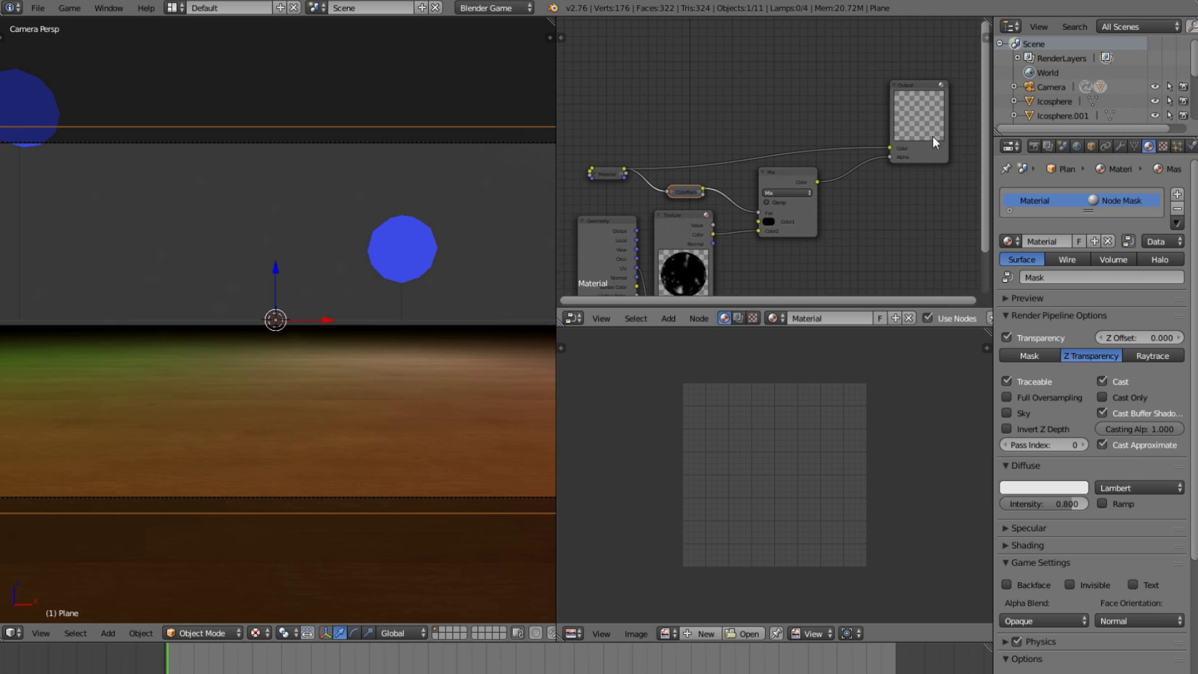
Duplicate the Output node below the original and link the ColorRamp's color output to the copy's Color input
{"action": "middle_click_drag", "start_coordinate": [932, 136], "coordinate": [826, 83]}
{"action": "left_click", "coordinate": [826, 83]}
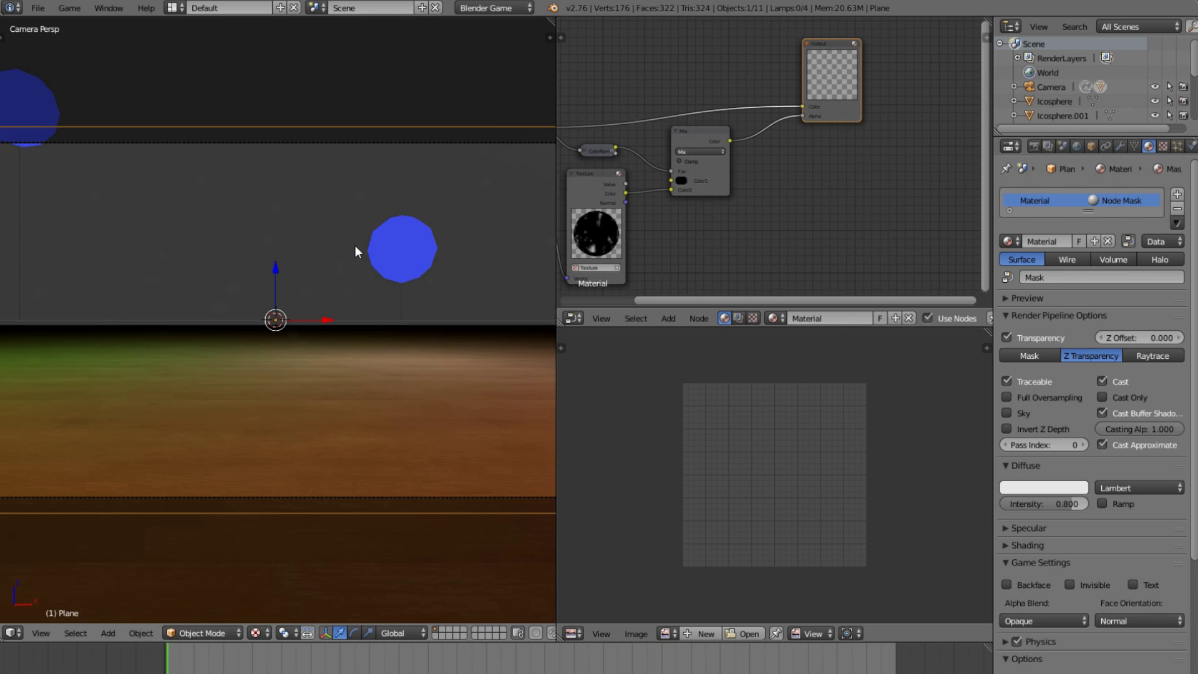
{"action": "middle_click_drag", "start_coordinate": [529, 145], "coordinate": [63, 249]}
{"action": "left_click", "coordinate": [40, 632]}
{"action": "left_click", "coordinate": [76, 585]}
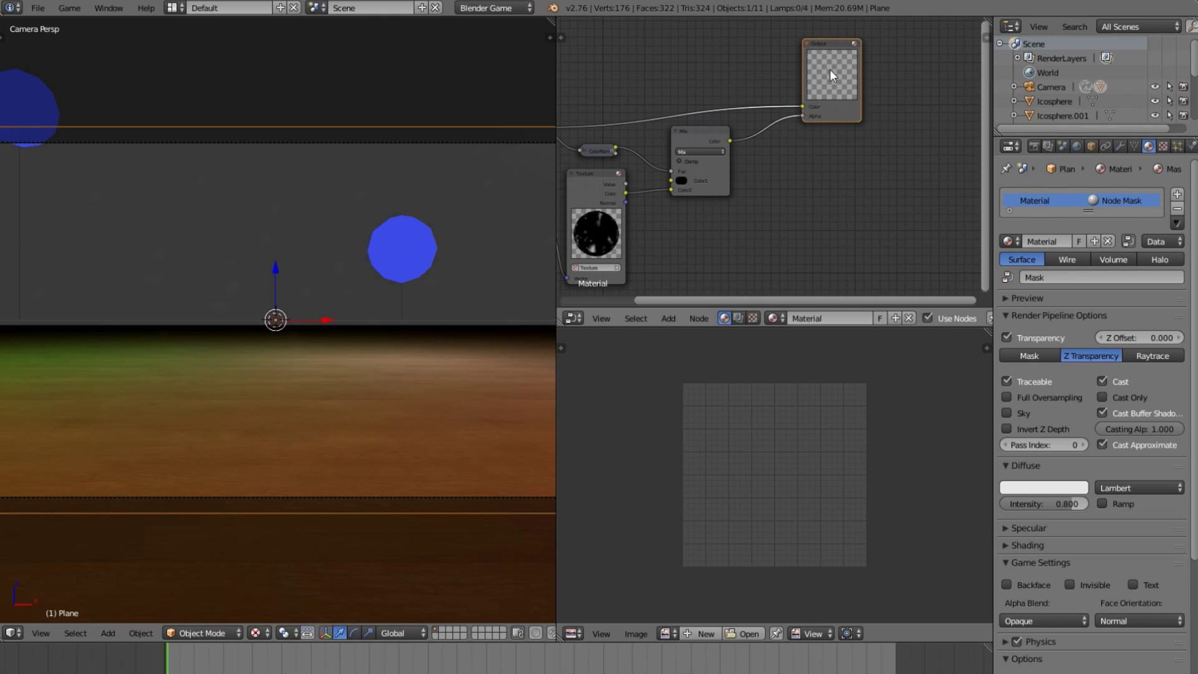
{"action": "key", "text": "shift+d"}
{"action": "left_click", "coordinate": [832, 231]}
{"action": "left_click_drag", "start_coordinate": [620, 147], "coordinate": [885, 282]}
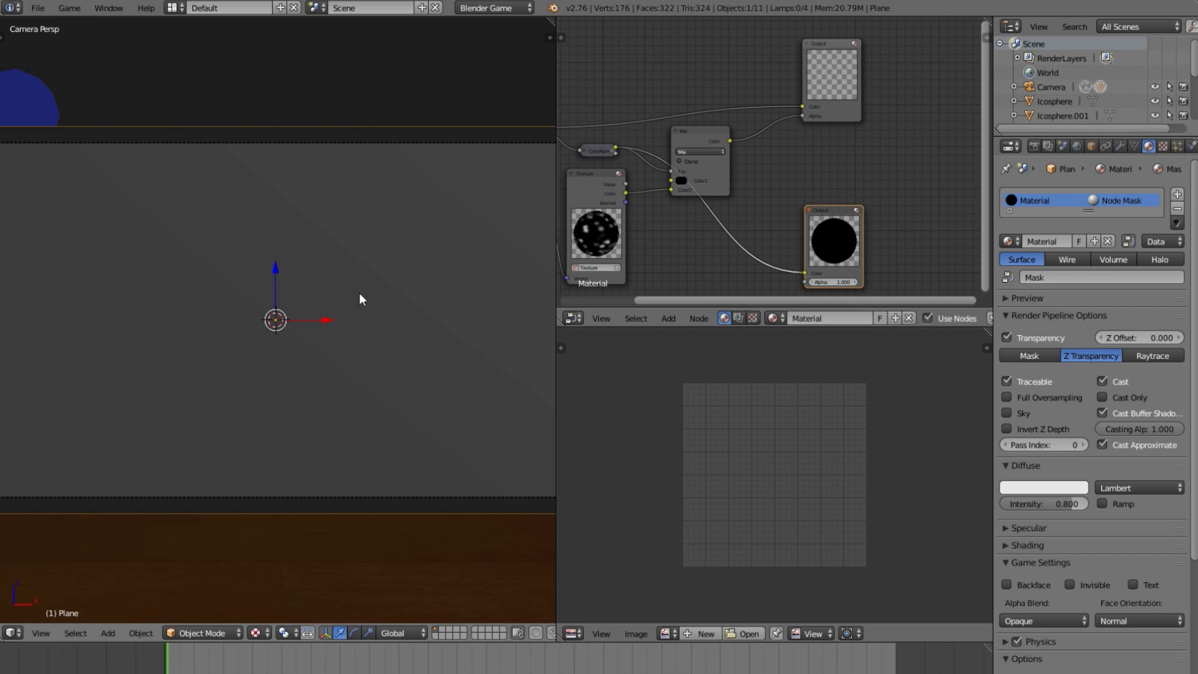
Duplicate the ColorRamp node below the Mix node and wire it between the Material node's color and the lower Output's Color
{"action": "middle_click_drag", "start_coordinate": [618, 150], "coordinate": [730, 144]}
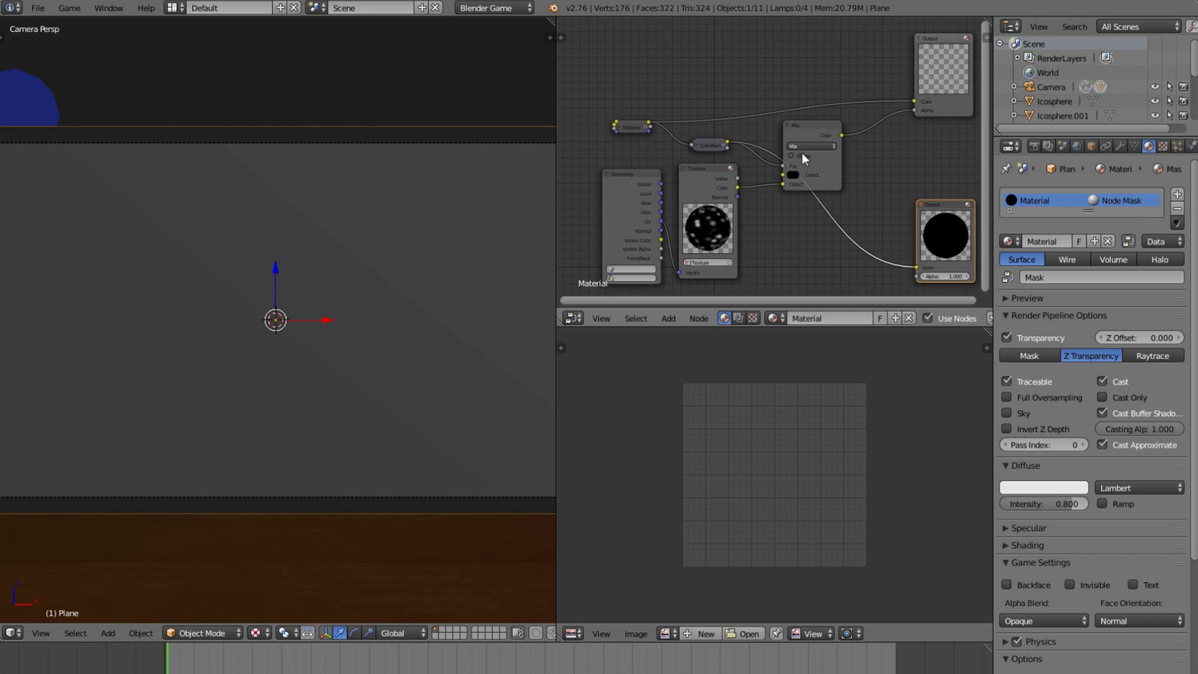
{"action": "left_click", "coordinate": [702, 142]}
{"action": "key", "text": "shift+d"}
{"action": "left_click", "coordinate": [833, 270]}
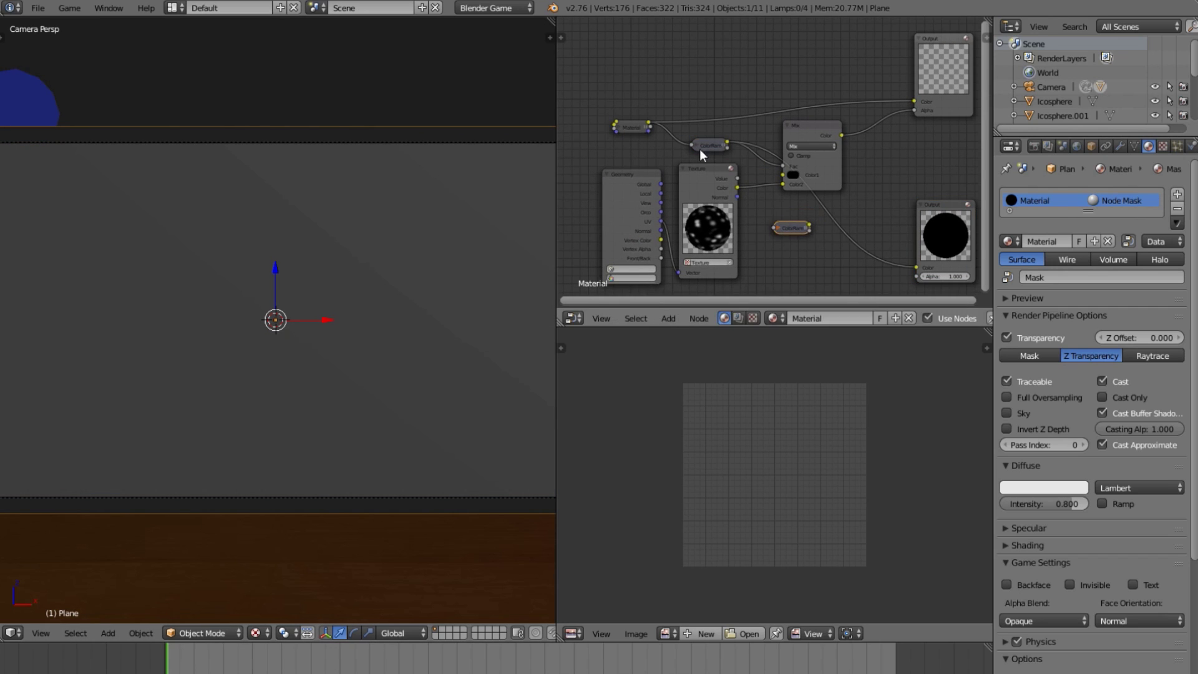
{"action": "left_click_drag", "start_coordinate": [648, 123], "coordinate": [916, 266]}
{"action": "middle_click_drag", "start_coordinate": [908, 219], "coordinate": [841, 216]}
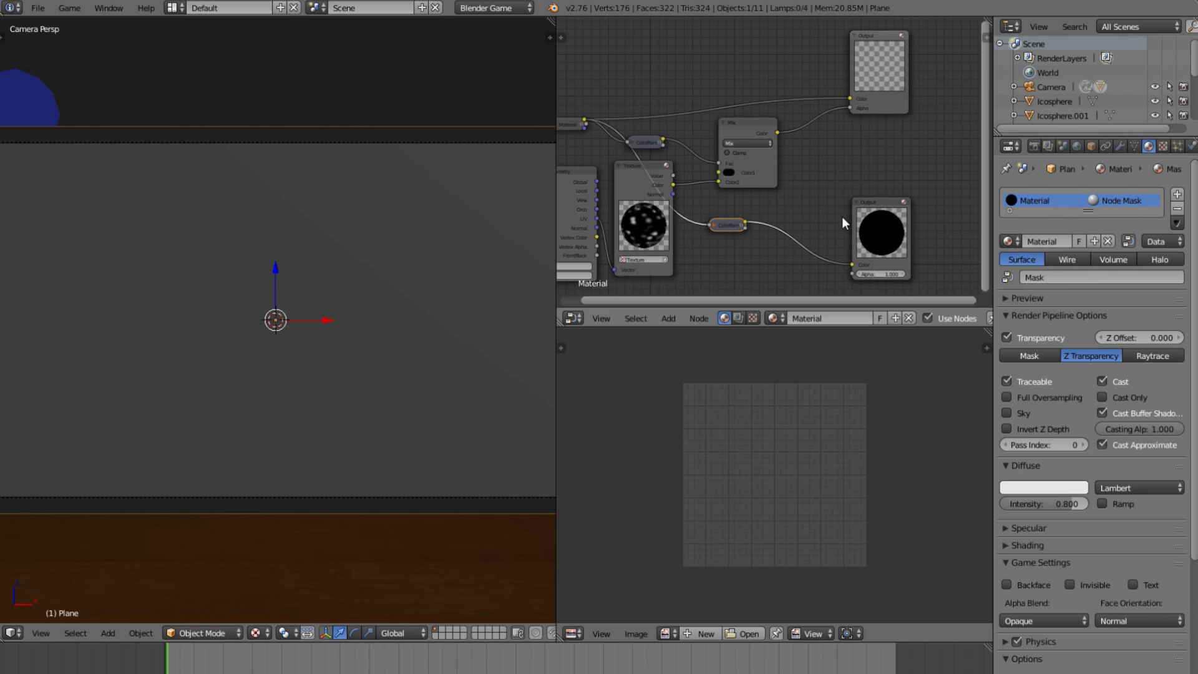
Expand the duplicated ColorRamp, move its light stop to position 0.695, set the stop's color to white, and test it in the game
{"action": "left_click", "coordinate": [714, 224]}
{"action": "left_click_drag", "start_coordinate": [731, 230], "coordinate": [717, 220]}
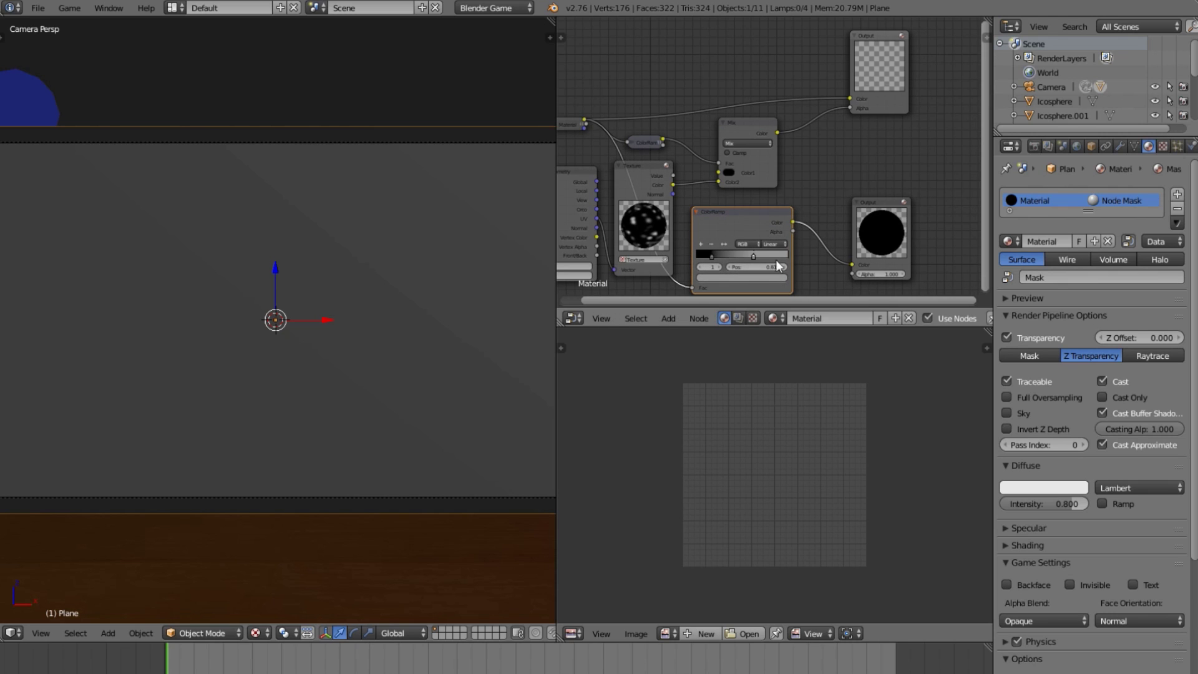
{"action": "middle_click_drag", "start_coordinate": [775, 266], "coordinate": [753, 232]}
{"action": "left_click_drag", "start_coordinate": [736, 222], "coordinate": [768, 227]}
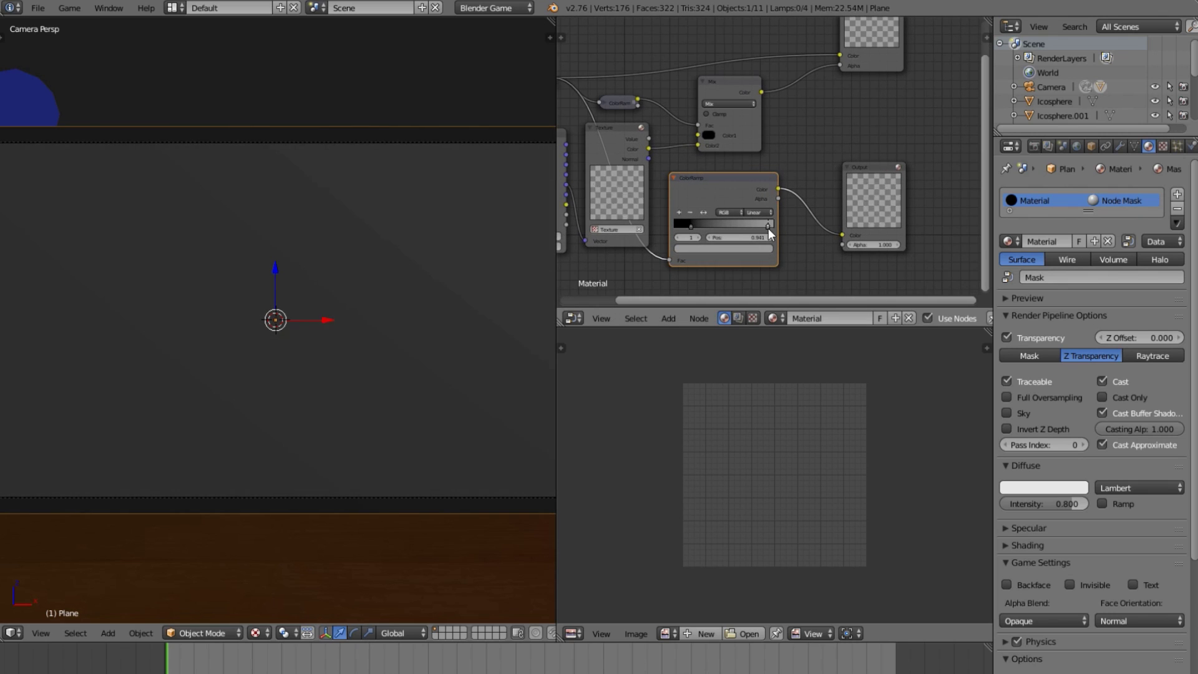
{"action": "left_click", "coordinate": [746, 249]}
{"action": "left_click_drag", "start_coordinate": [751, 133], "coordinate": [752, 120]}
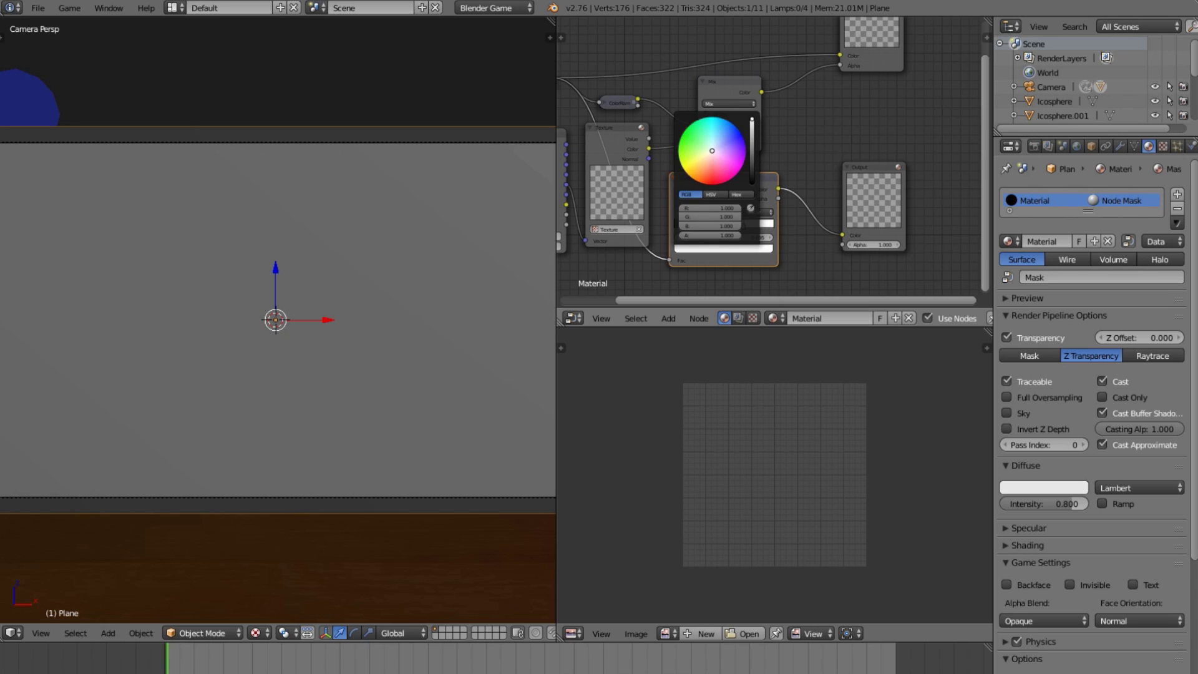
{"action": "key", "text": "p"}
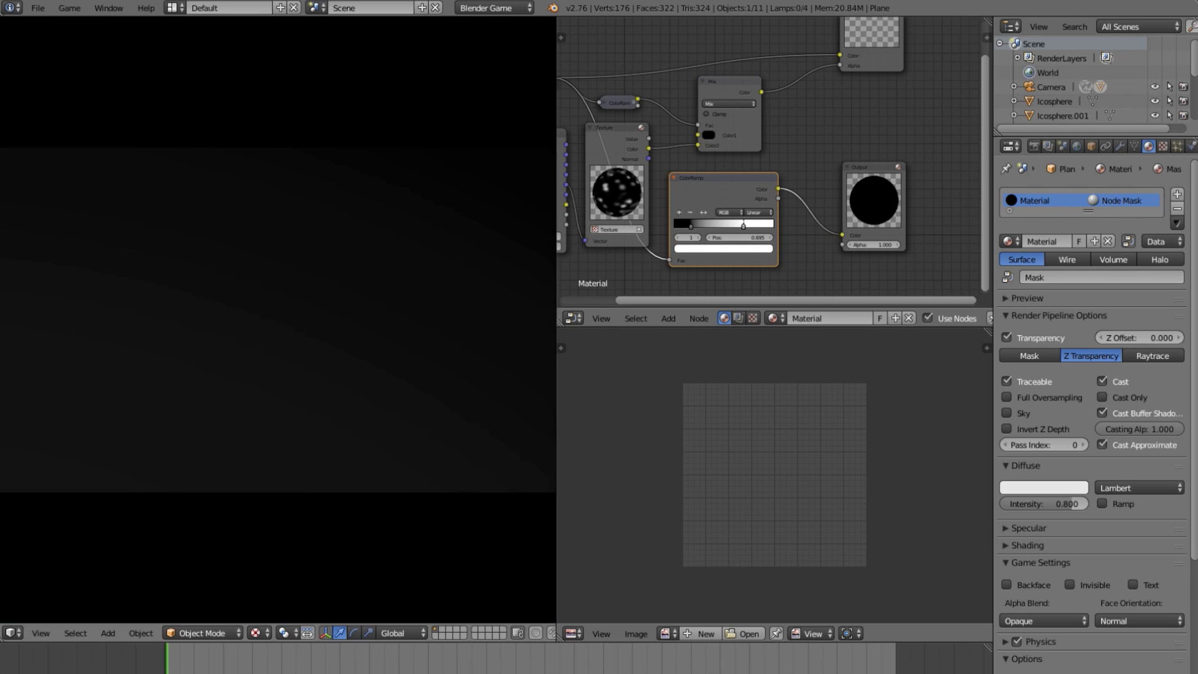
{"action": "key", "text": "Escape"}
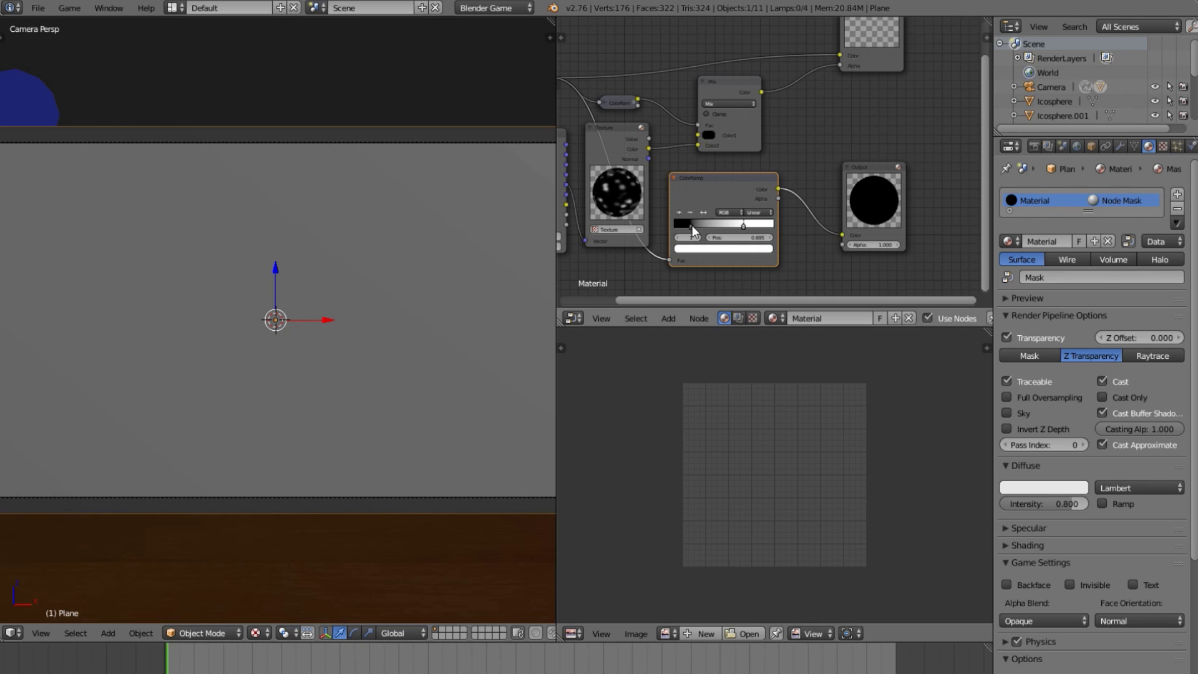
Darken the duplicated ColorRamp's white stop to grey and run the game to check the mask
{"action": "left_click", "coordinate": [758, 249]}
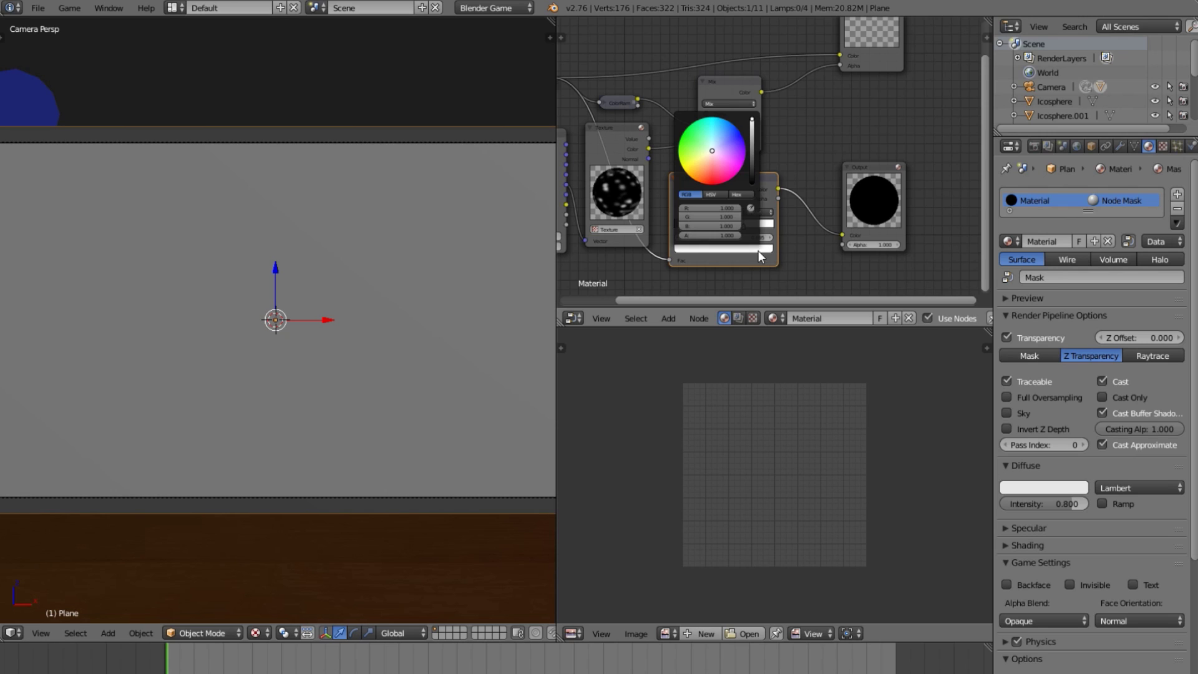
{"action": "left_click_drag", "start_coordinate": [755, 136], "coordinate": [752, 182]}
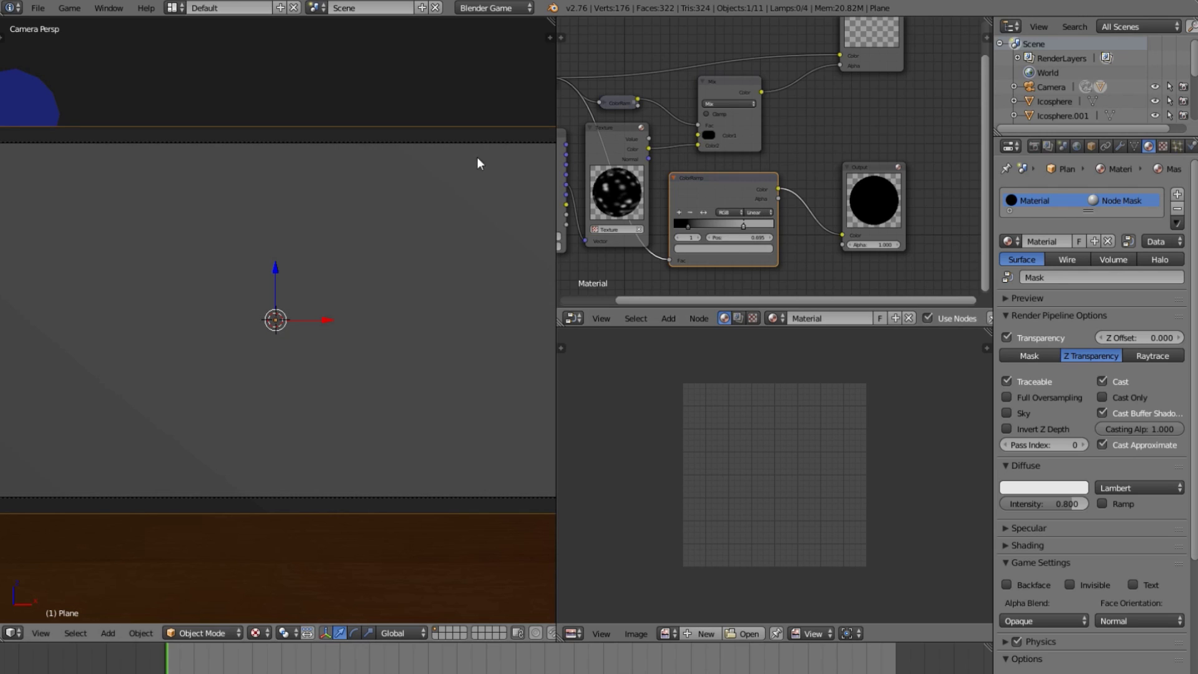
{"action": "key", "text": "p"}
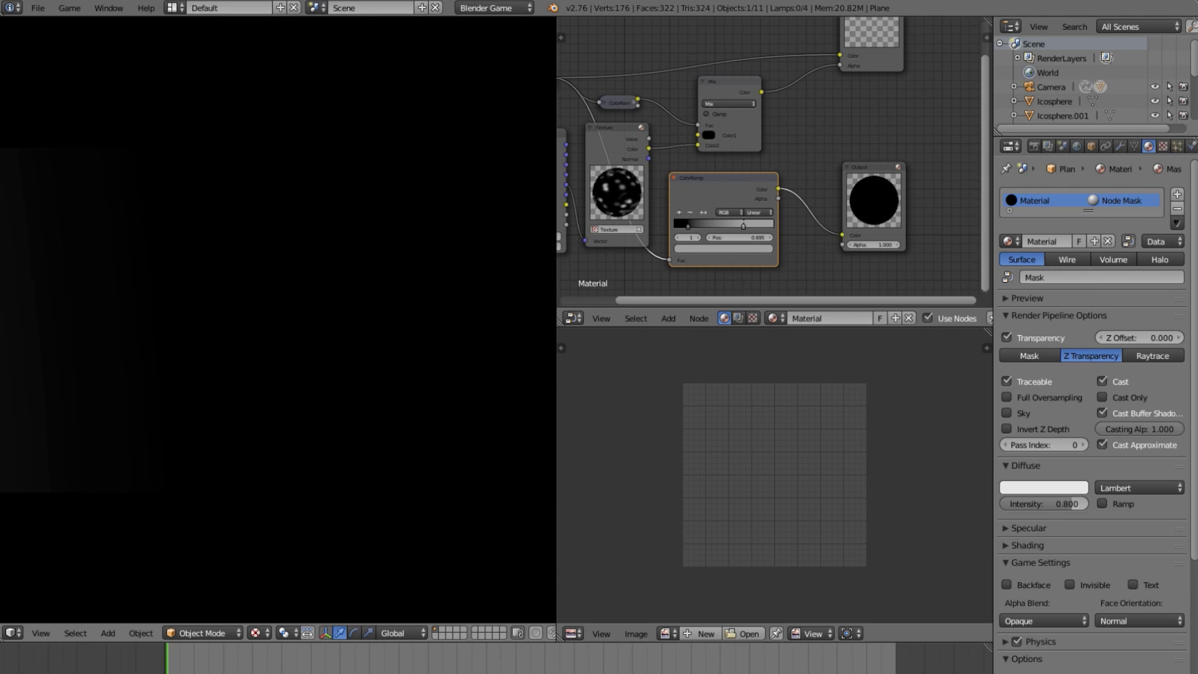
{"action": "key", "text": "Escape"}
Delete the duplicated Output node and move the original Output node further away from the Mix node
{"action": "middle_click_drag", "start_coordinate": [806, 237], "coordinate": [739, 272]}
{"action": "left_click", "coordinate": [799, 224]}
{"action": "key", "text": "x"}
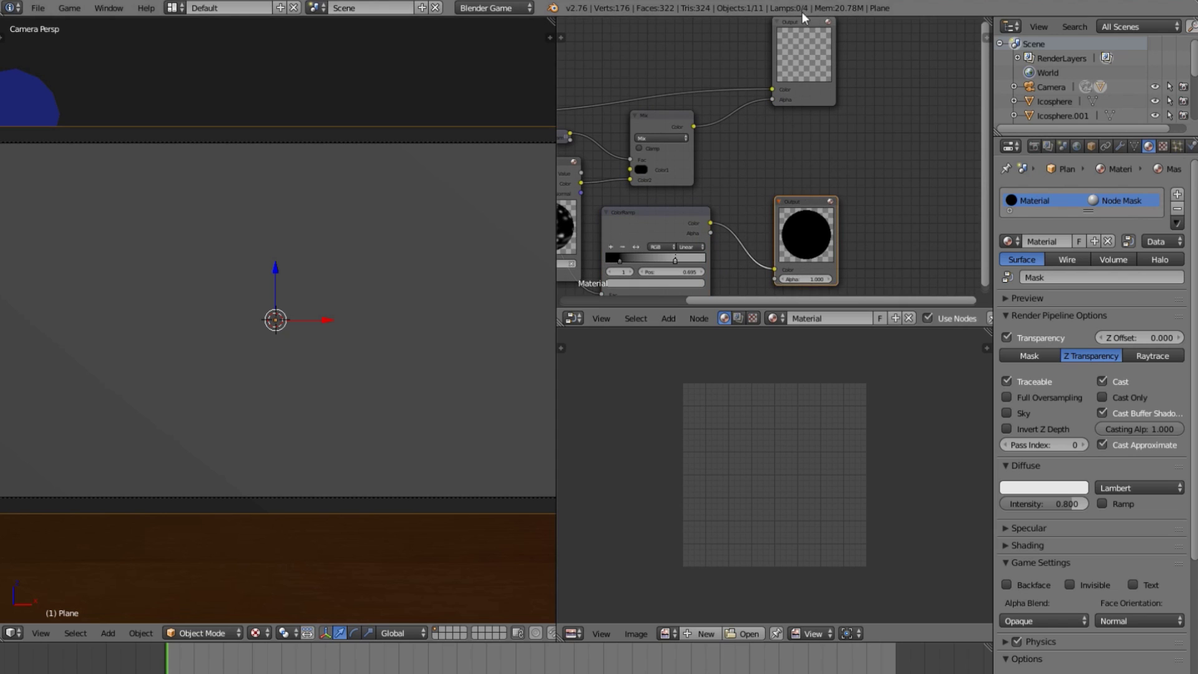
{"action": "mouse_move", "coordinate": [806, 67]}
{"action": "left_mouse_down"}
{"action": "mouse_move", "coordinate": [907, 103]}
{"action": "mouse_move", "coordinate": [927, 65]}
{"action": "left_mouse_up"}
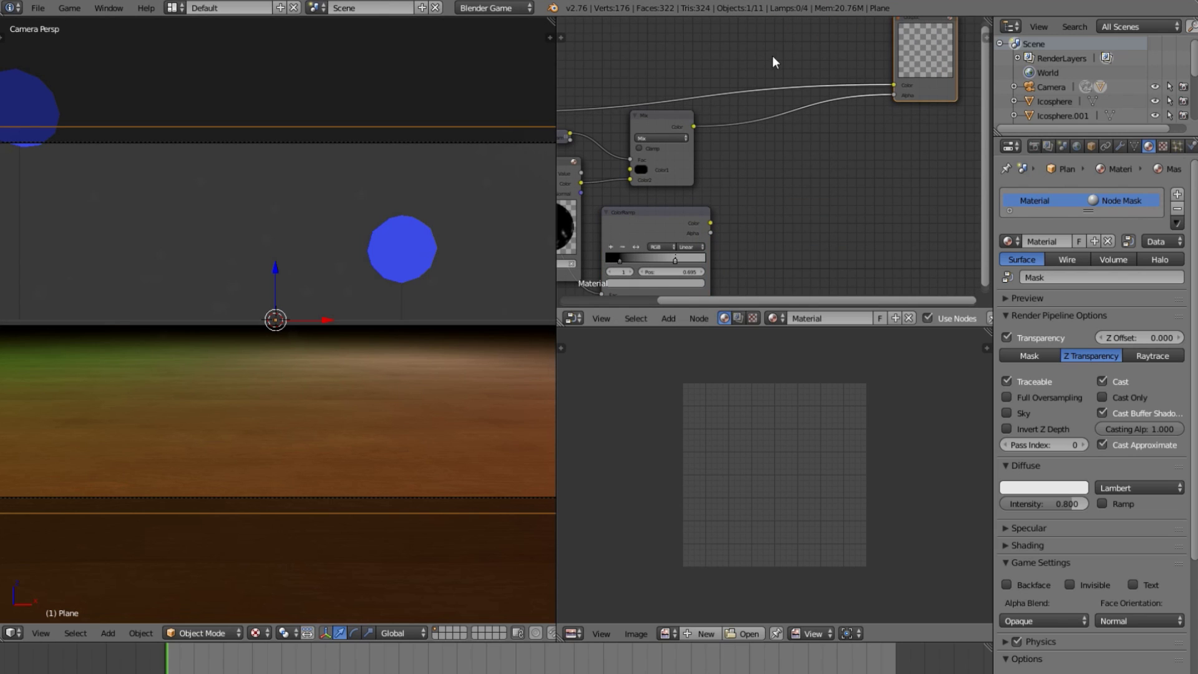
Add two reroute points to the Material-to-Output color link, lift them above the Mix node, and lower the Output node
{"action": "right_click_drag", "start_coordinate": [727, 44], "coordinate": [739, 97], "text": "ctrl"}
{"action": "key", "text": "g"}
{"action": "left_click", "coordinate": [688, 23]}
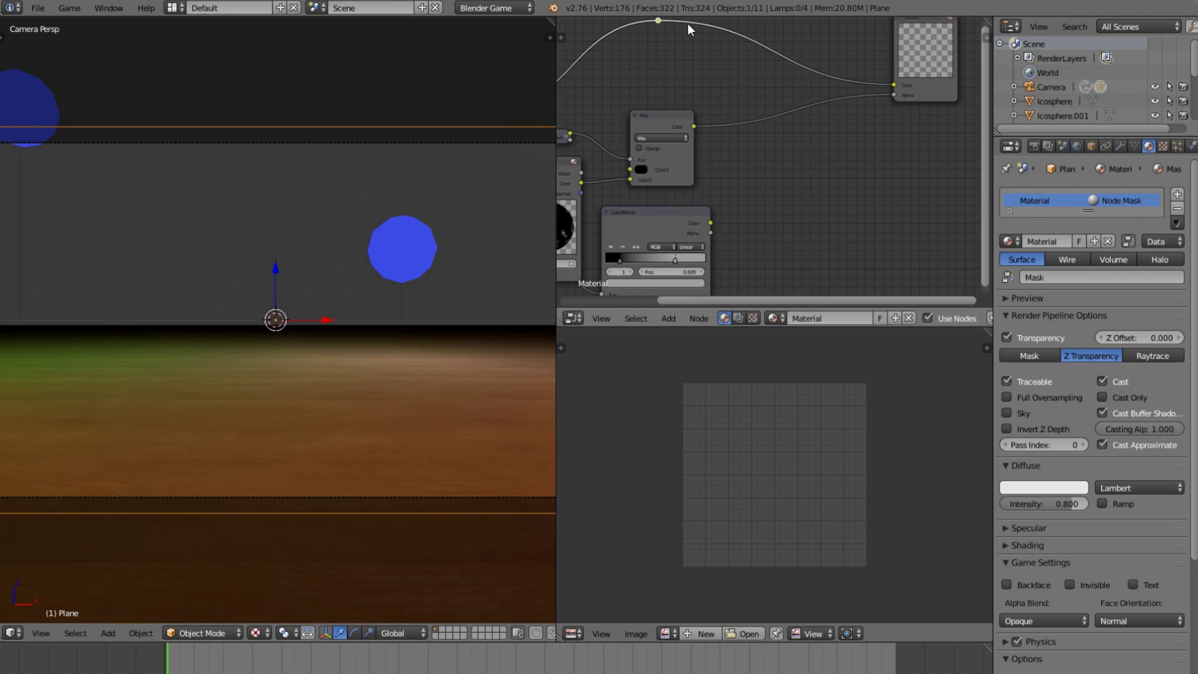
{"action": "scroll", "coordinate": [750, 129], "scroll_direction": "down", "scroll_amount": 1}
{"action": "right_click_drag", "start_coordinate": [803, 45], "coordinate": [714, 99], "text": "shift"}
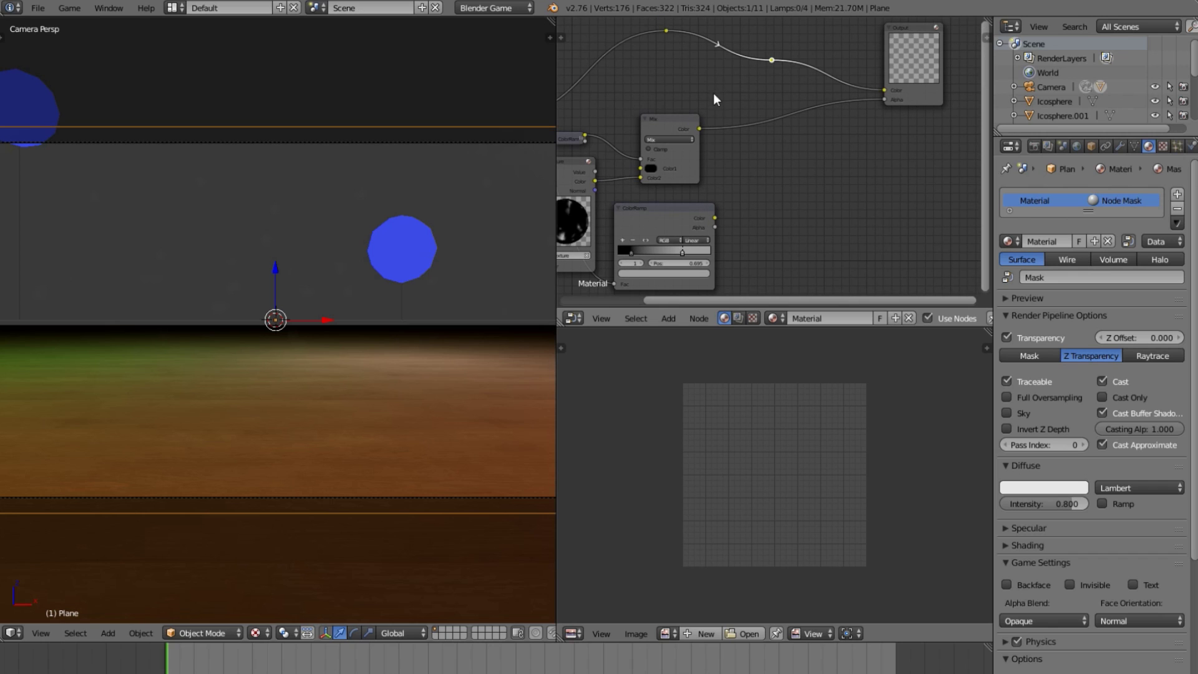
{"action": "key", "text": "g"}
{"action": "left_click", "coordinate": [777, 31]}
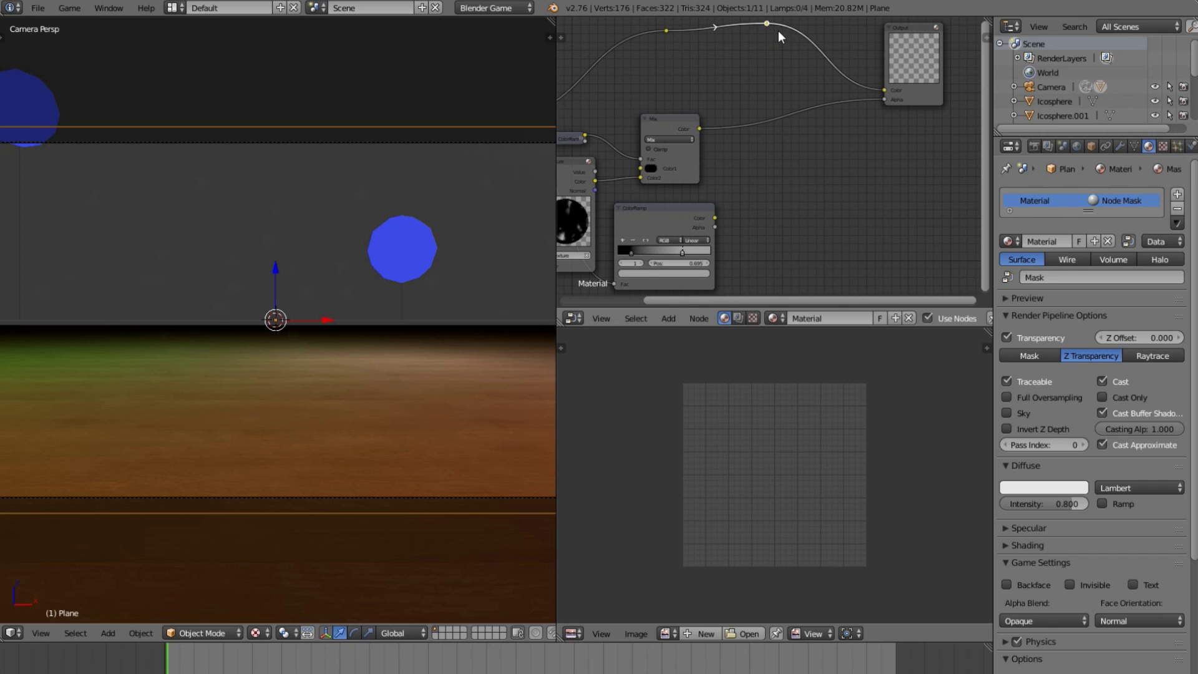
{"action": "left_click_drag", "start_coordinate": [911, 65], "coordinate": [928, 116]}
Insert a MixRGB node between Mix and the Output's Alpha, link the duplicated ColorRamp's color into it, and set it to Add
{"action": "scroll", "coordinate": [869, 269], "scroll_direction": "up", "scroll_amount": 1}
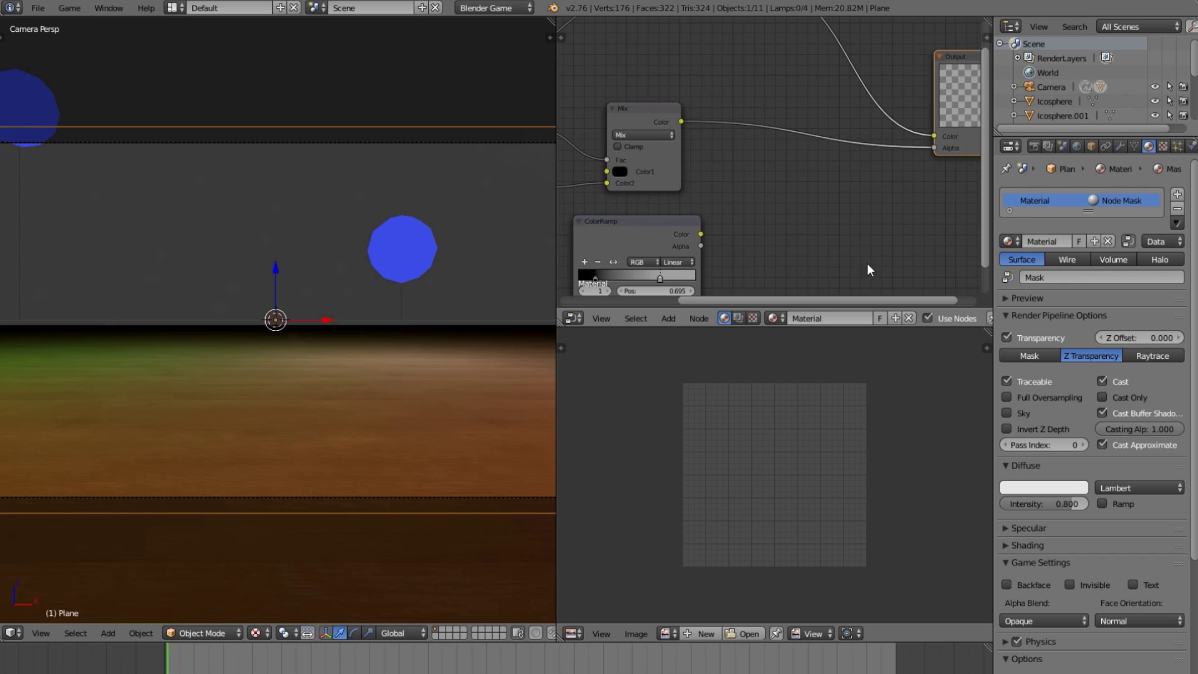
{"action": "mouse_move", "coordinate": [716, 267]}
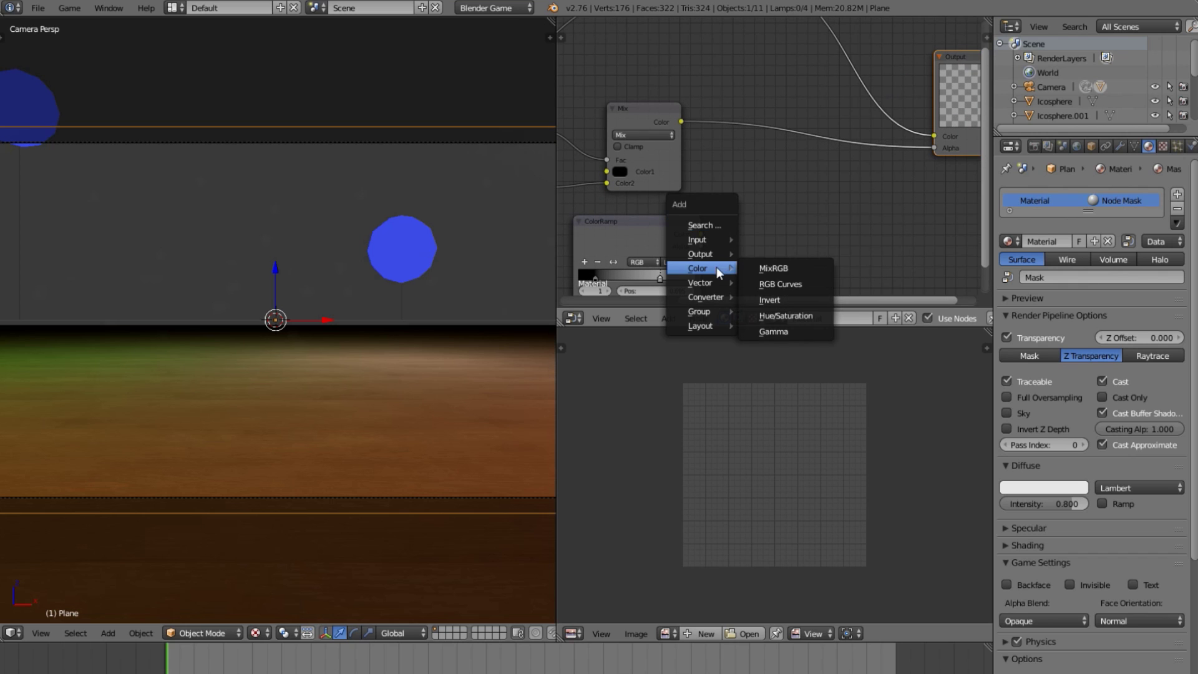
{"action": "left_click", "coordinate": [766, 267]}
{"action": "left_click", "coordinate": [769, 114]}
{"action": "left_click_drag", "start_coordinate": [700, 235], "coordinate": [788, 171]}
{"action": "left_click", "coordinate": [797, 148]}
{"action": "left_click", "coordinate": [802, 165]}
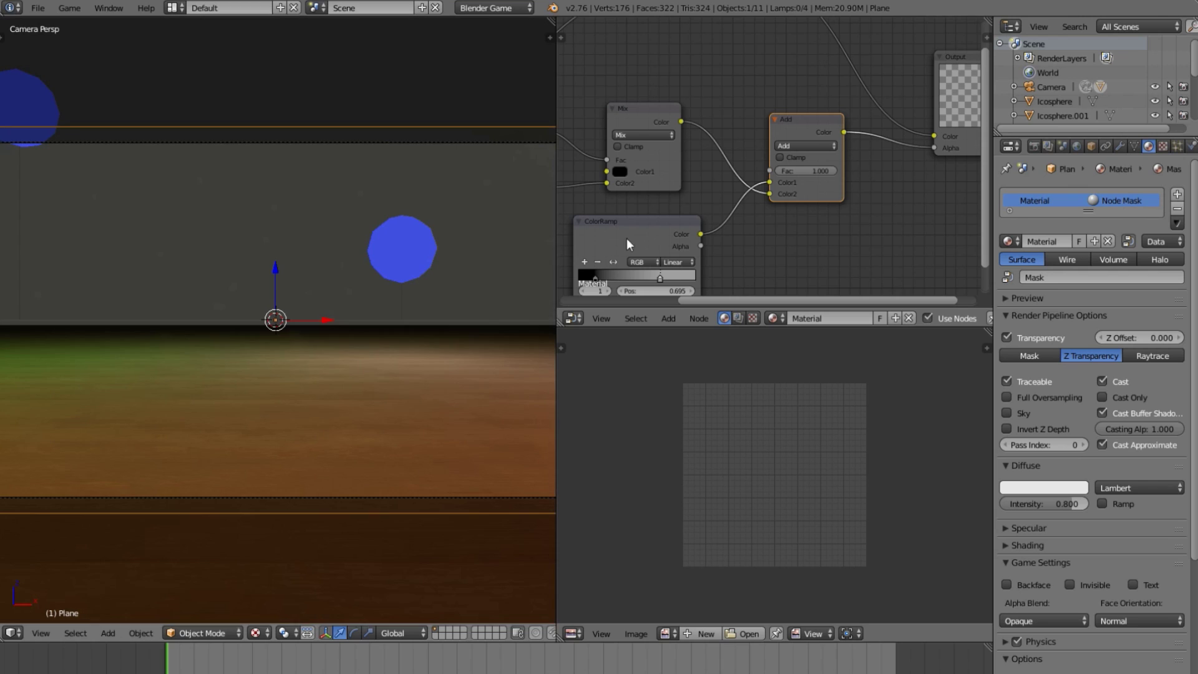
Duplicate the Output node, link the Add node's color to the copy's Color input, and preview the combined mask in the game
{"action": "middle_click_drag", "start_coordinate": [885, 141], "coordinate": [790, 152]}
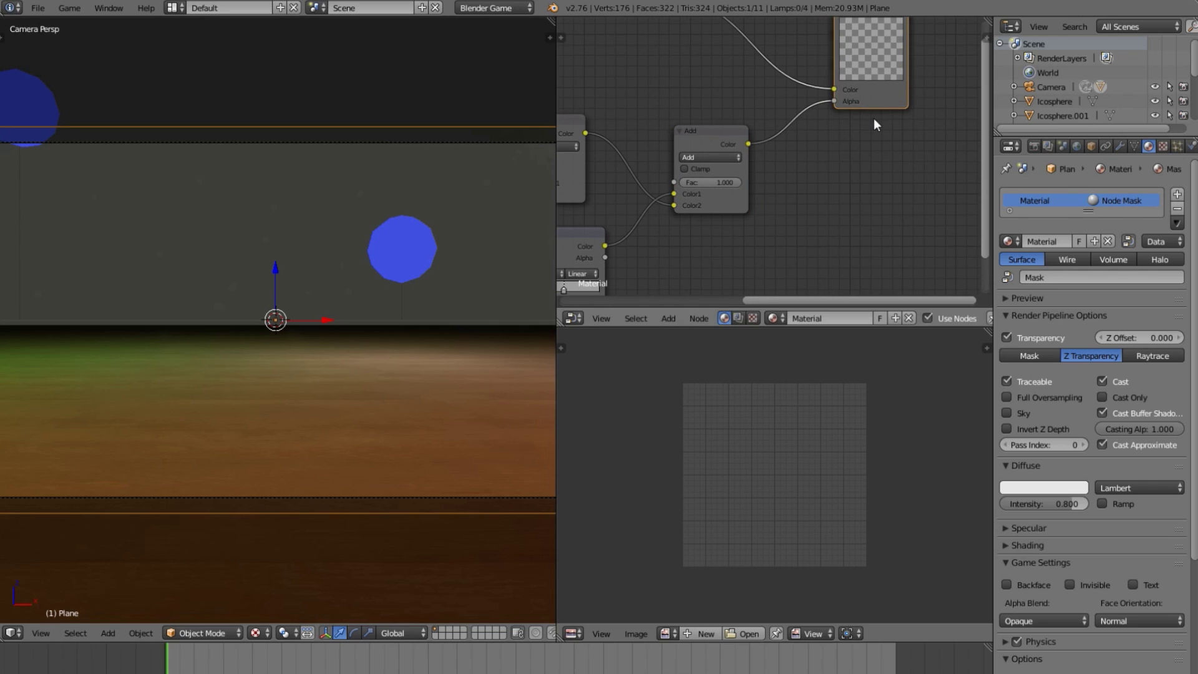
{"action": "key", "text": "shift+d"}
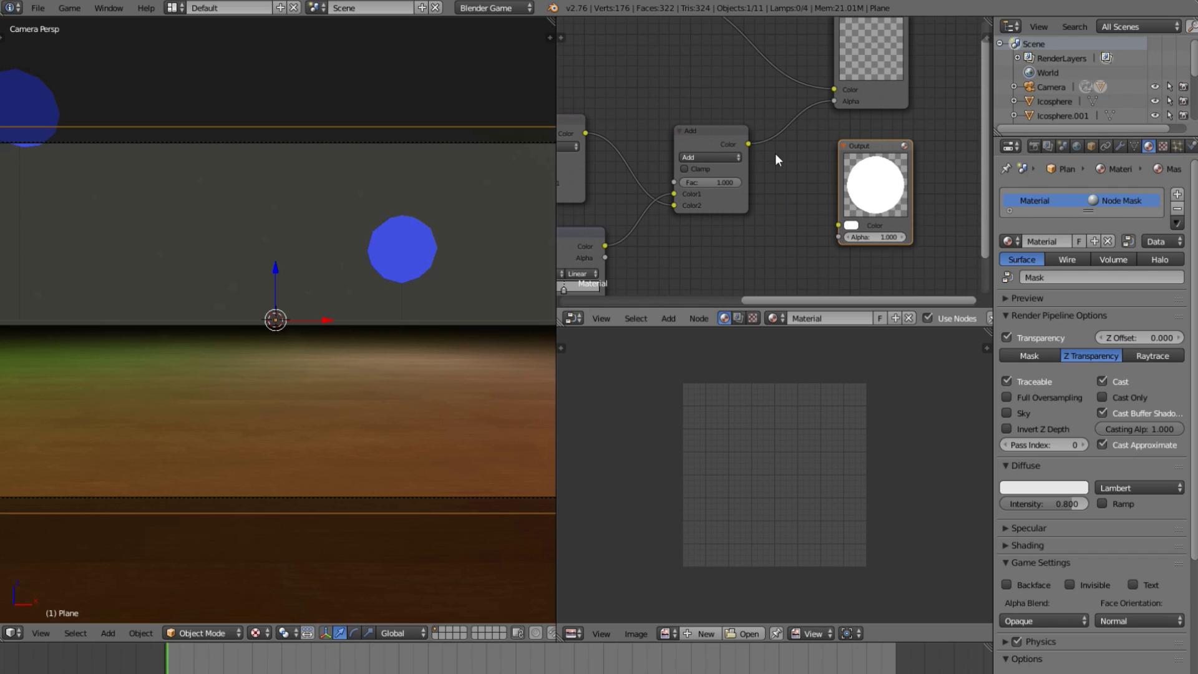
{"action": "left_click_drag", "start_coordinate": [743, 145], "coordinate": [841, 226]}
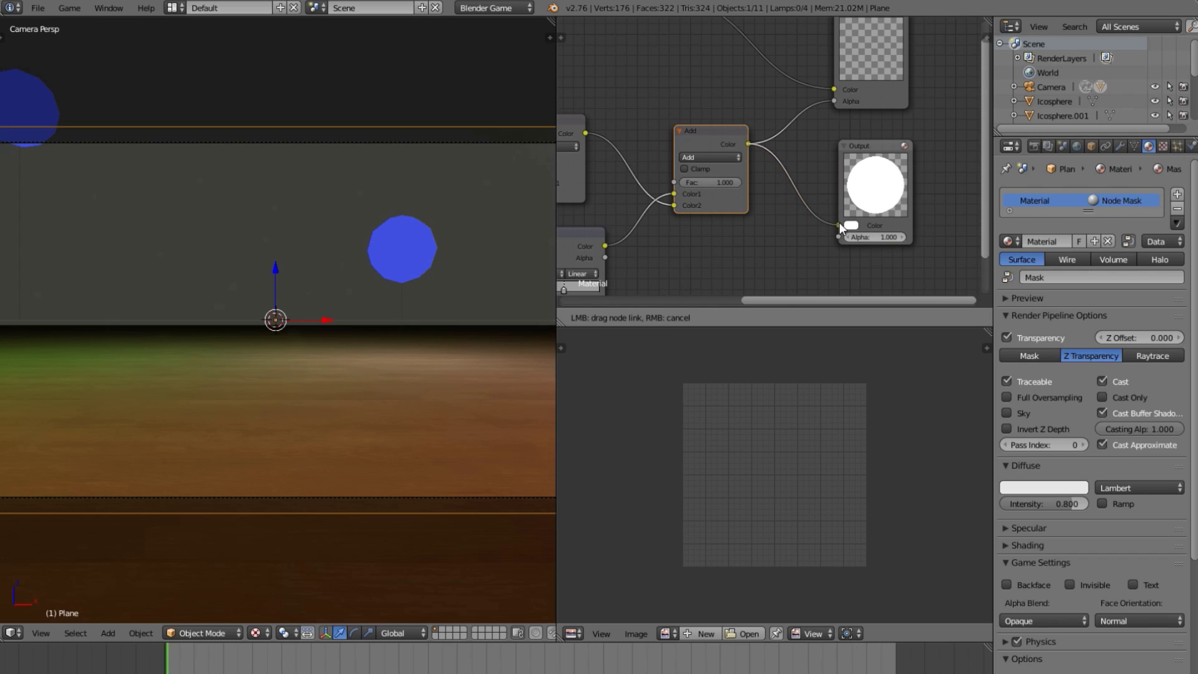
{"action": "left_click", "coordinate": [878, 189]}
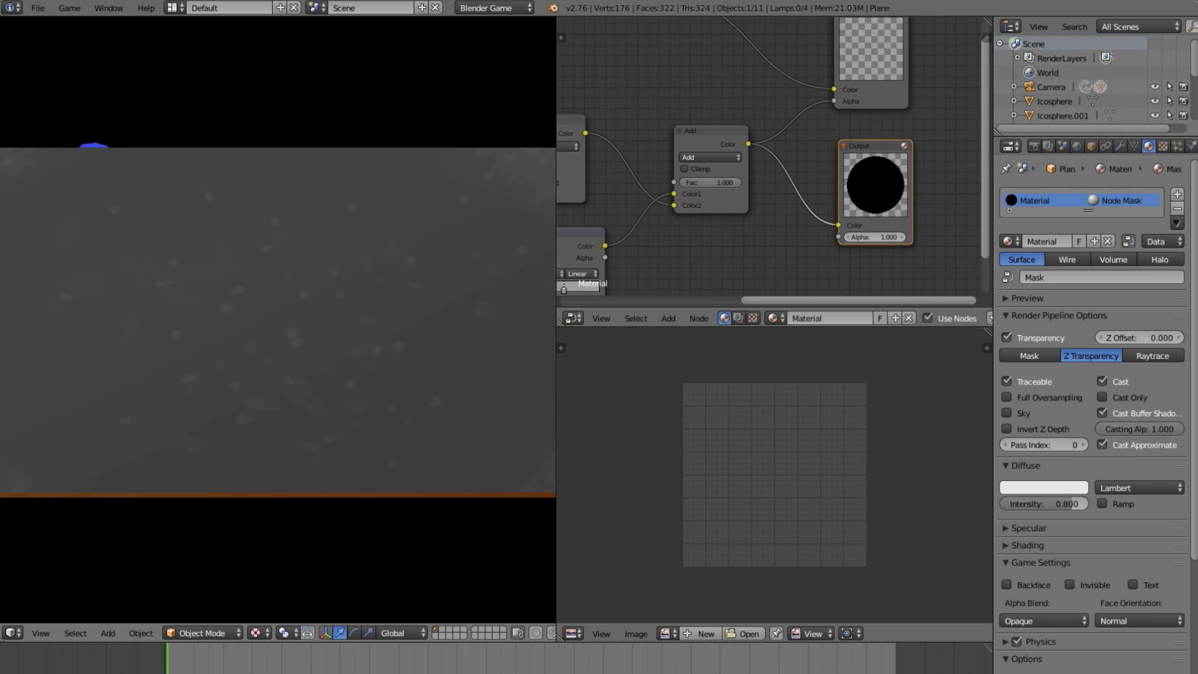
Relink the Add node's color from the lower Output node's Color to its Alpha input and preview the result in the game
{"action": "key", "text": "Escape"}
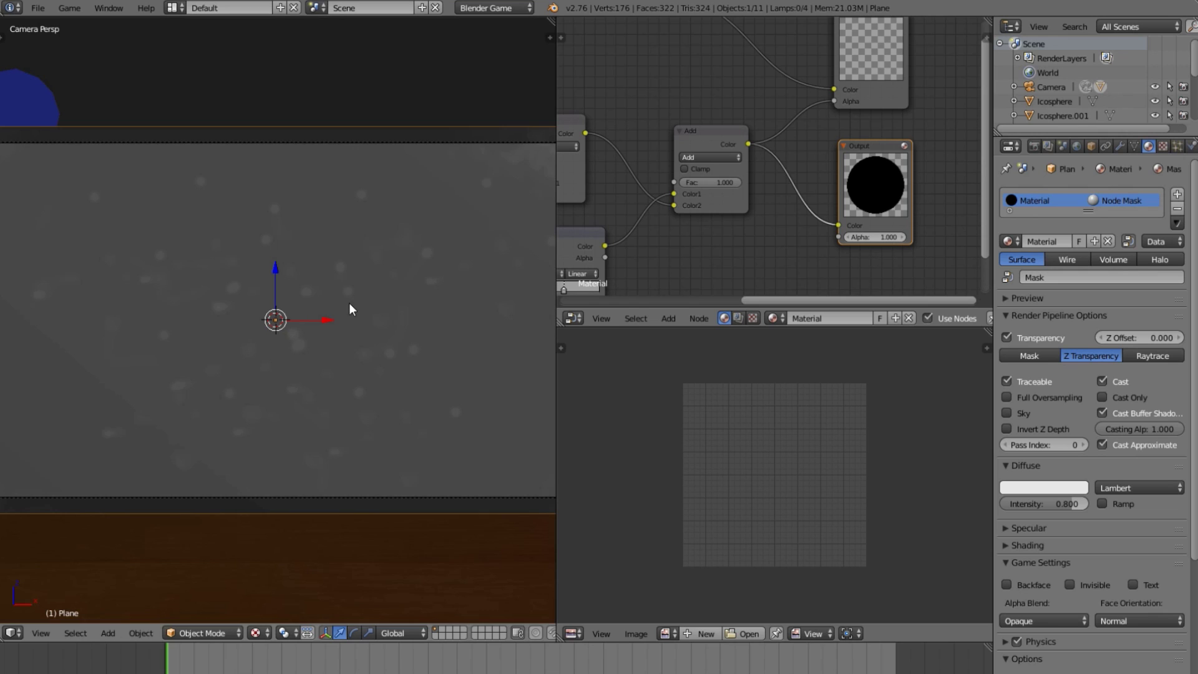
{"action": "mouse_move", "coordinate": [839, 224]}
{"action": "left_mouse_down"}
{"action": "mouse_move", "coordinate": [810, 246]}
{"action": "mouse_move", "coordinate": [838, 237]}
{"action": "left_mouse_up"}
{"action": "key", "text": "p"}
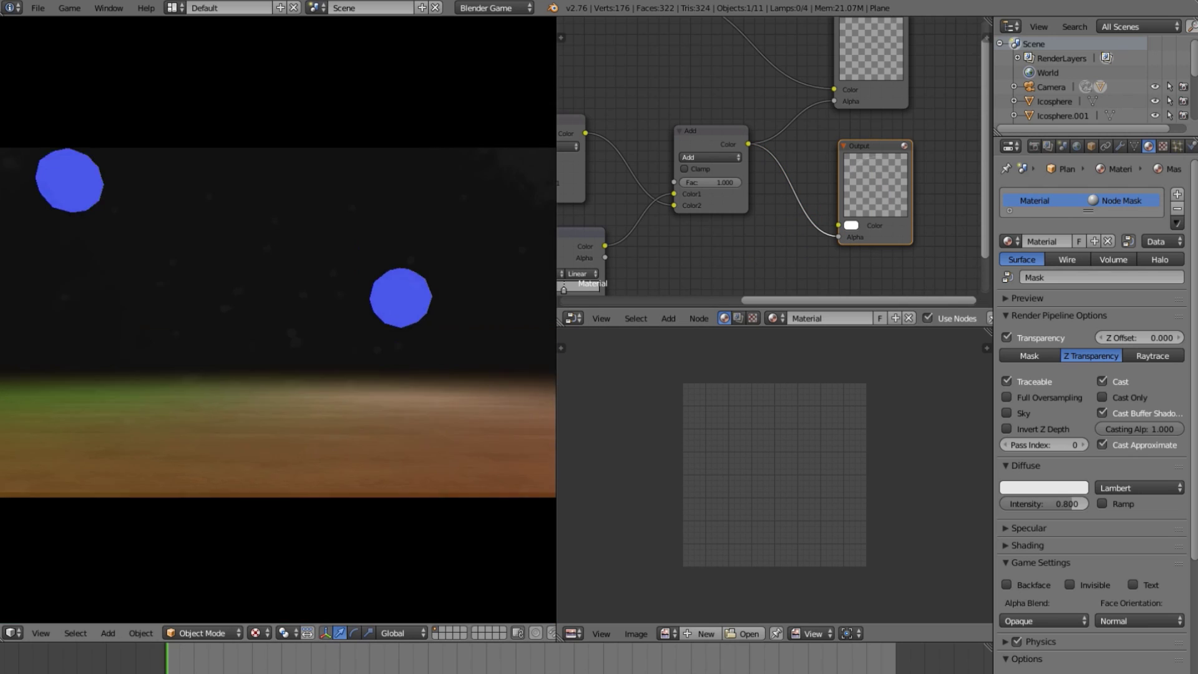
{"action": "key", "text": "Escape"}
Brighten the lower ColorRamp's light stop to white and preview the dirt mask in the game
{"action": "middle_click_drag", "start_coordinate": [559, 287], "coordinate": [738, 233]}
{"action": "left_click", "coordinate": [645, 262]}
{"action": "left_click", "coordinate": [664, 286]}
{"action": "left_click", "coordinate": [727, 249]}
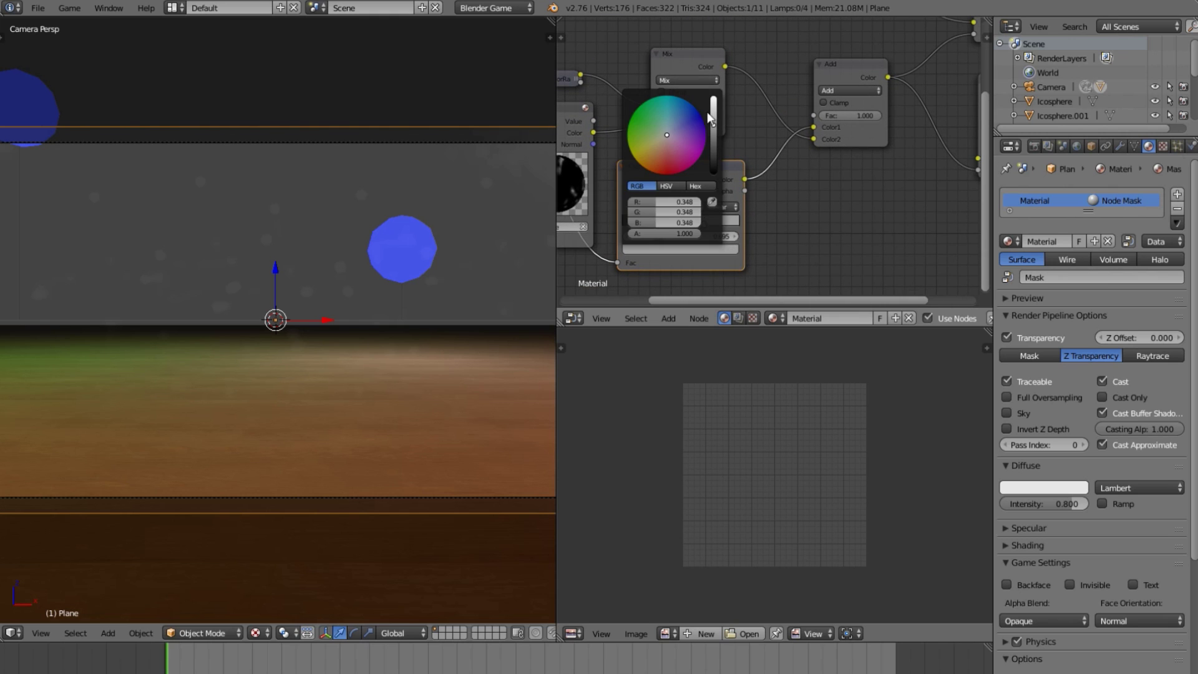
{"action": "left_click_drag", "start_coordinate": [711, 144], "coordinate": [711, 95]}
{"action": "key", "text": "p"}
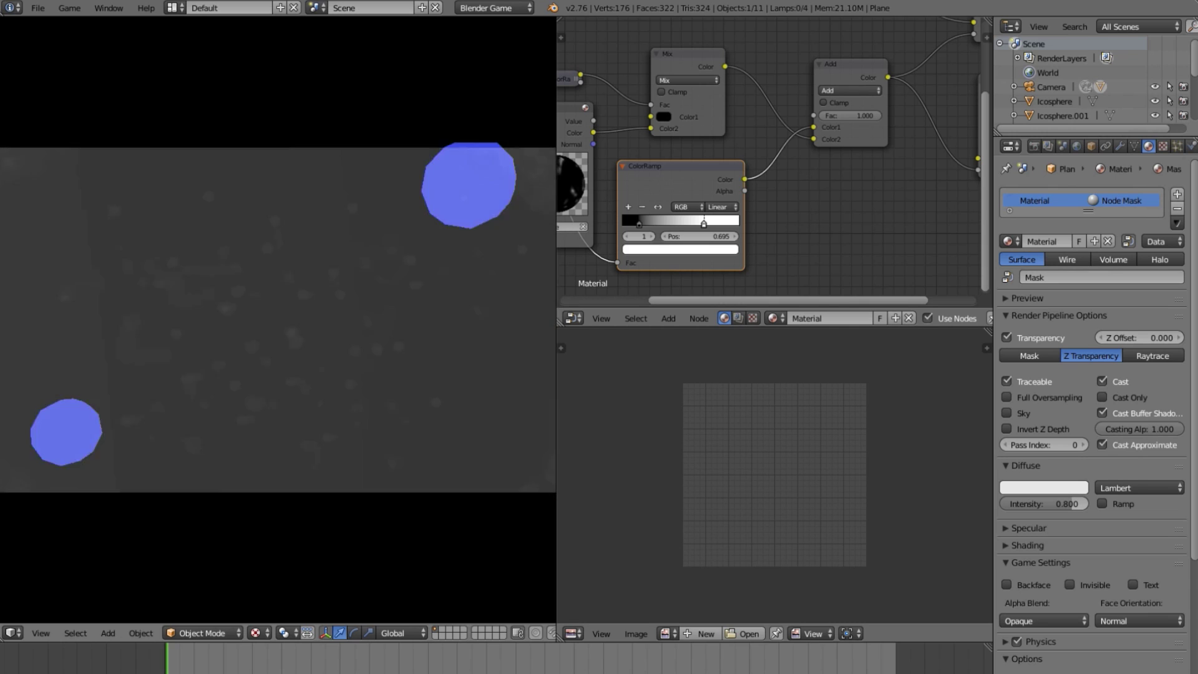
Set the lower ColorRamp's white stop to position 0.745 and preview the dirt mask in the game again
{"action": "key", "text": "Escape"}
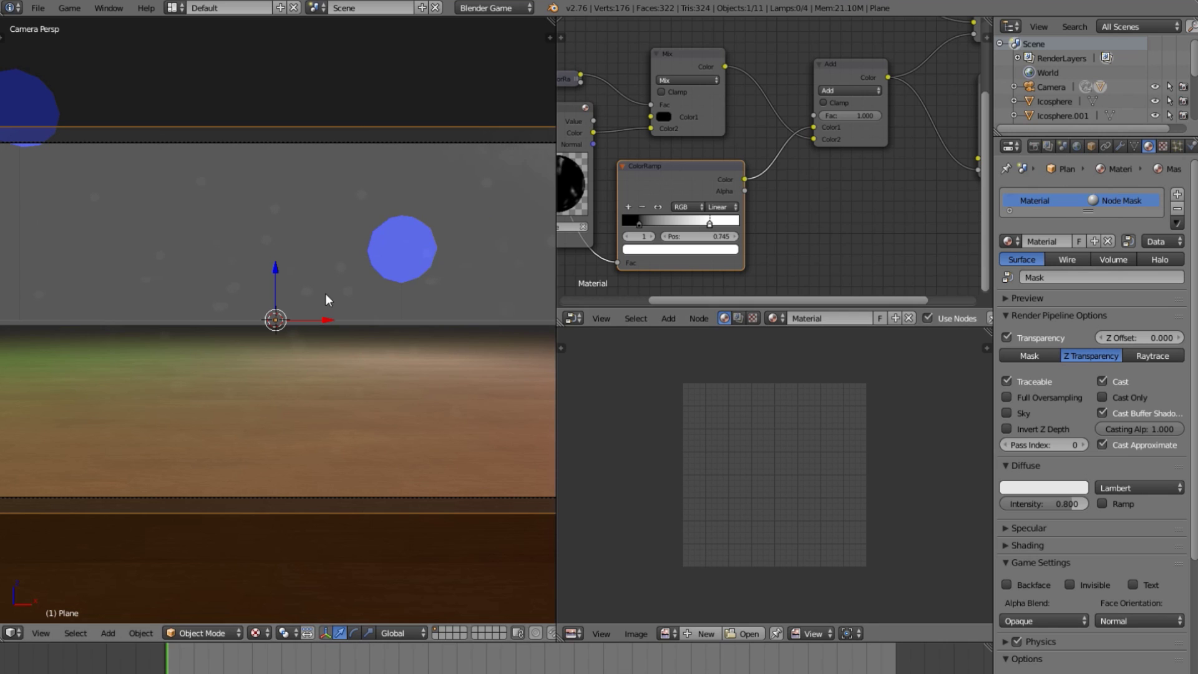
{"action": "key", "text": "p"}
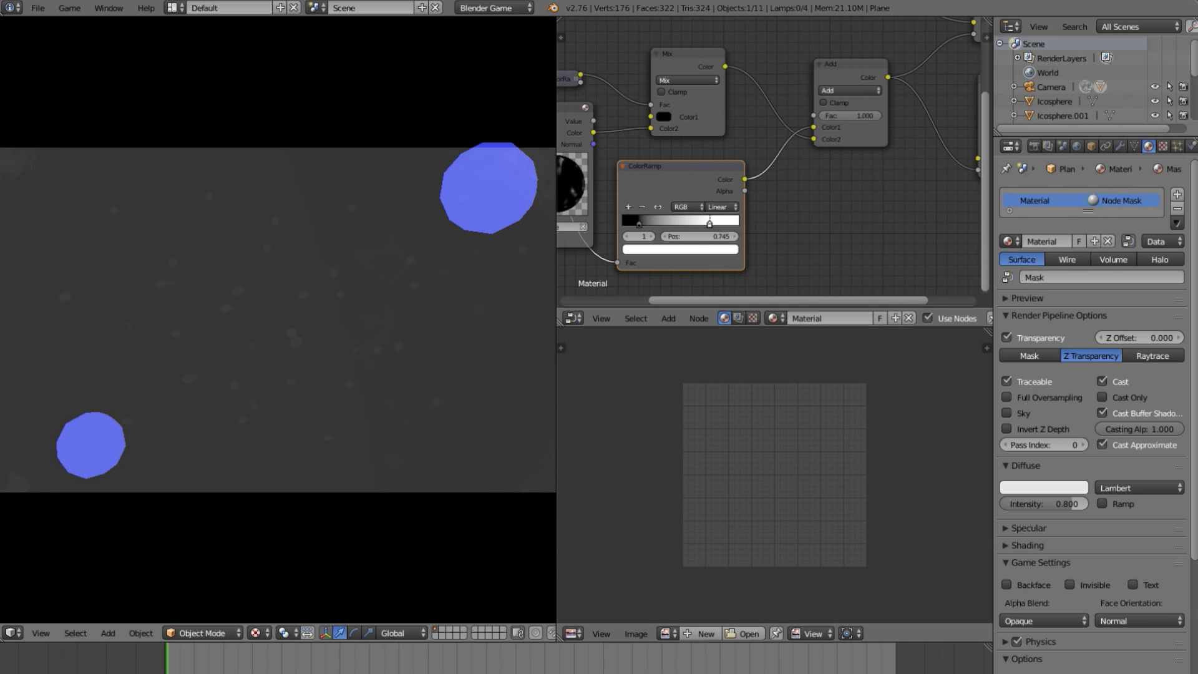
{"action": "key", "text": "Escape"}
{"action": "key", "text": "KP_0"}
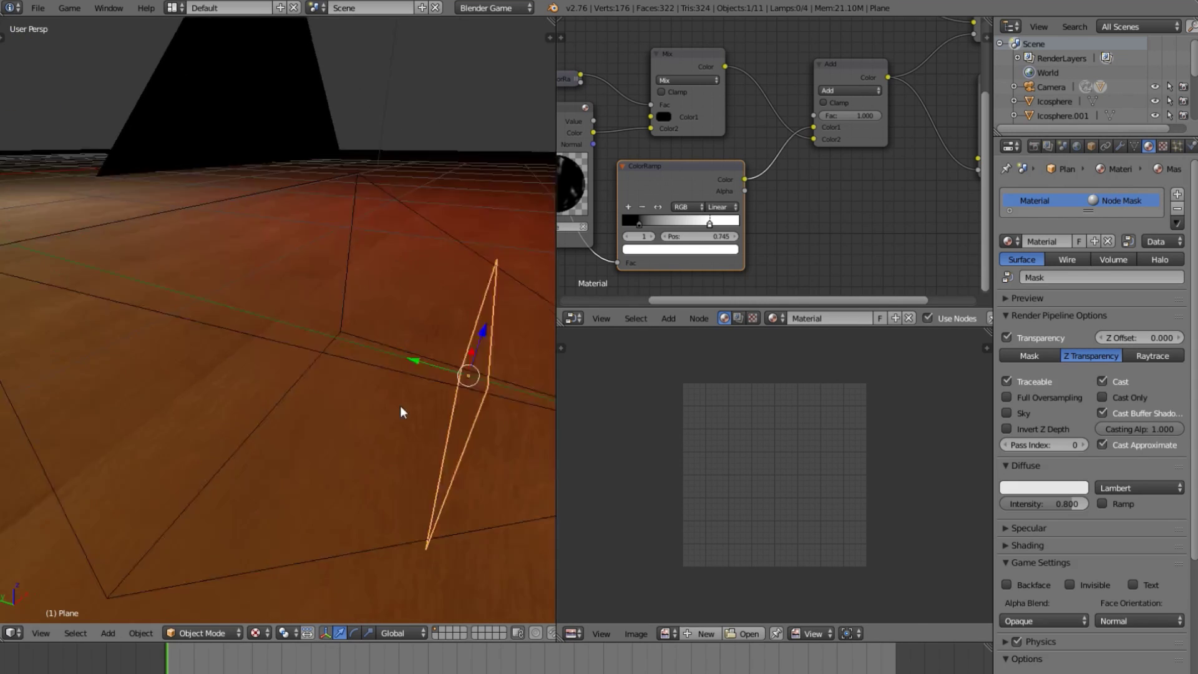
{"action": "middle_click_drag", "start_coordinate": [401, 412], "coordinate": [258, 448]}
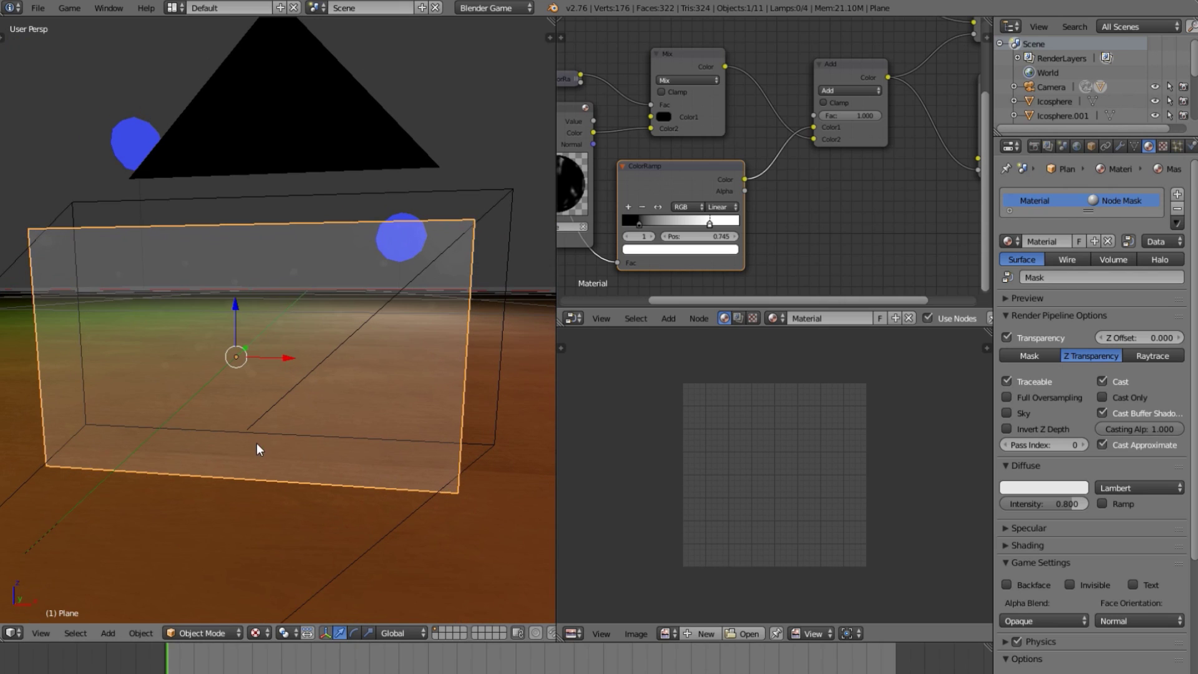
{"action": "left_click", "coordinate": [40, 632]}
{"action": "left_click", "coordinate": [67, 579]}
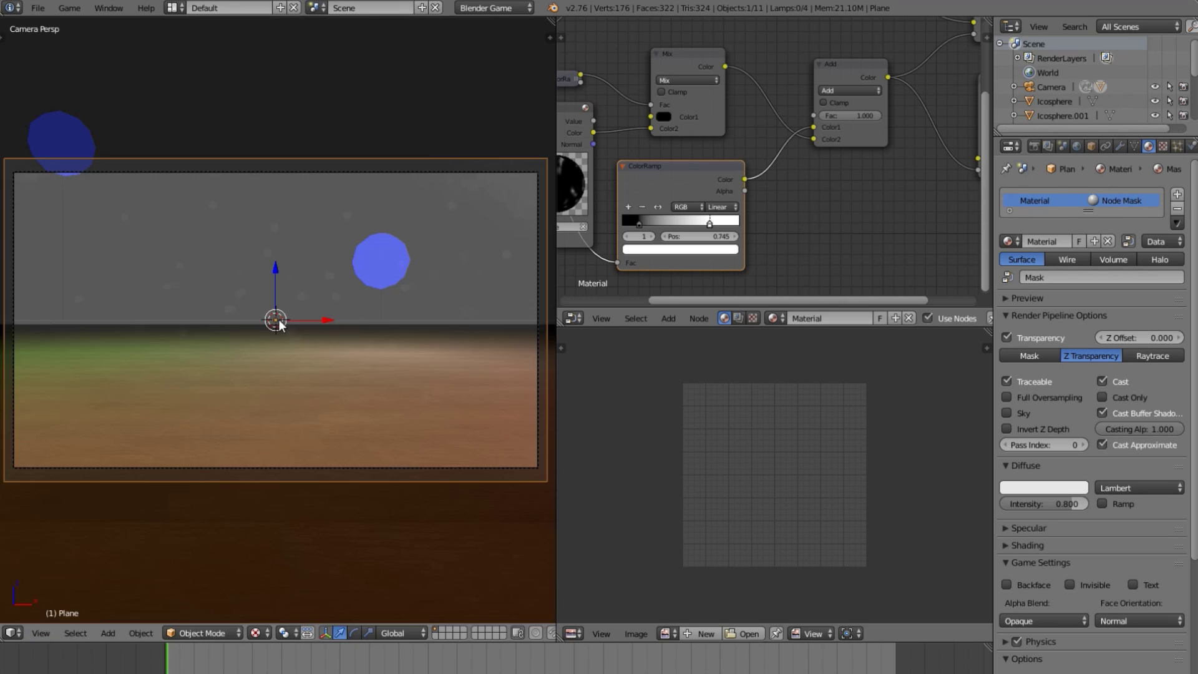
{"action": "middle_click_drag", "start_coordinate": [281, 327], "coordinate": [241, 410]}
{"action": "scroll", "coordinate": [432, 352], "scroll_direction": "down", "scroll_amount": 5}
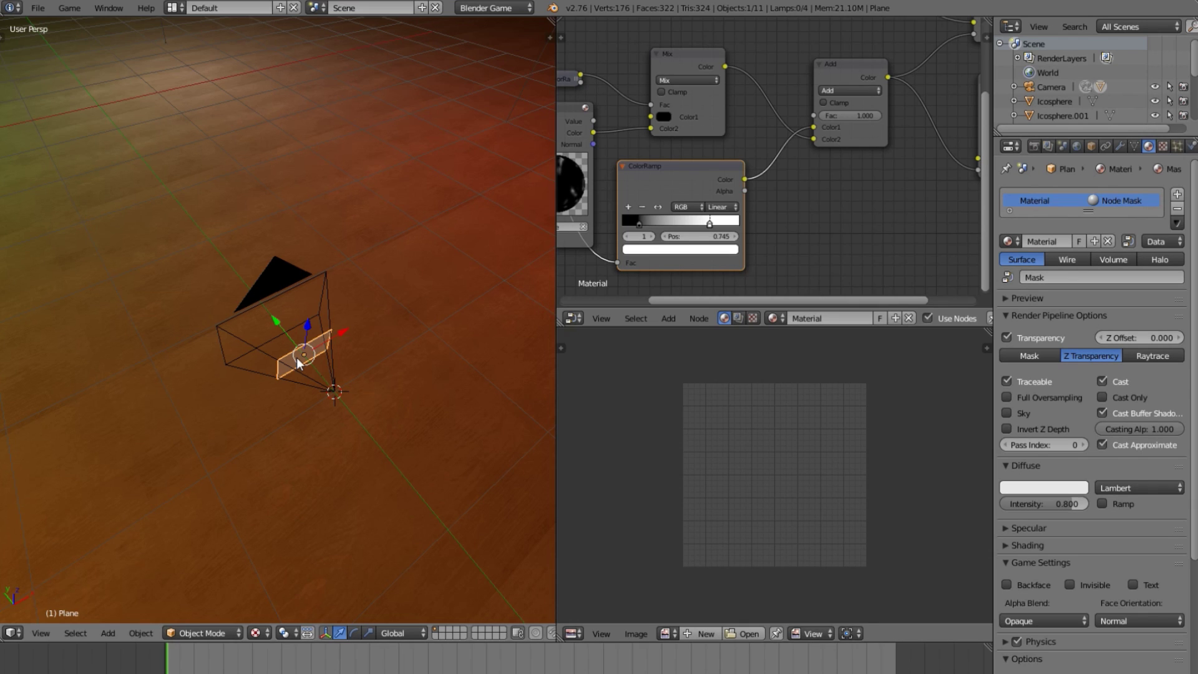
Move the lower ColorRamp node slightly closer to the Add node
{"action": "left_click_drag", "start_coordinate": [680, 164], "coordinate": [701, 155]}
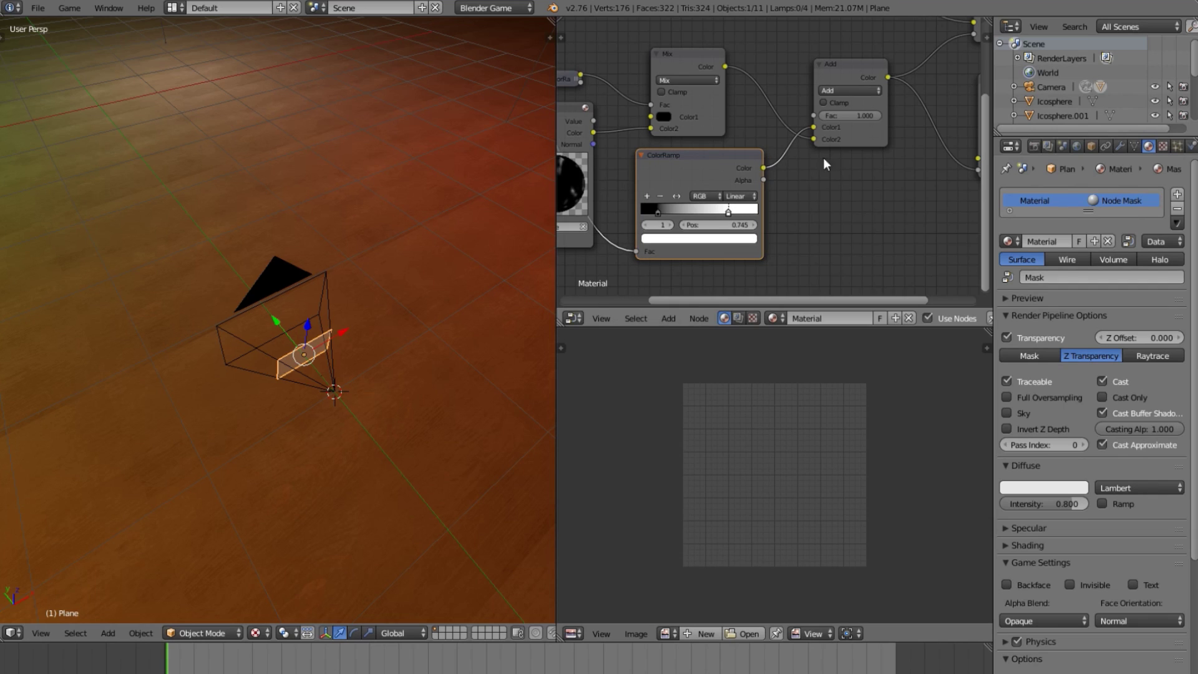
{"action": "scroll", "coordinate": [881, 166], "scroll_direction": "down", "scroll_amount": 3}
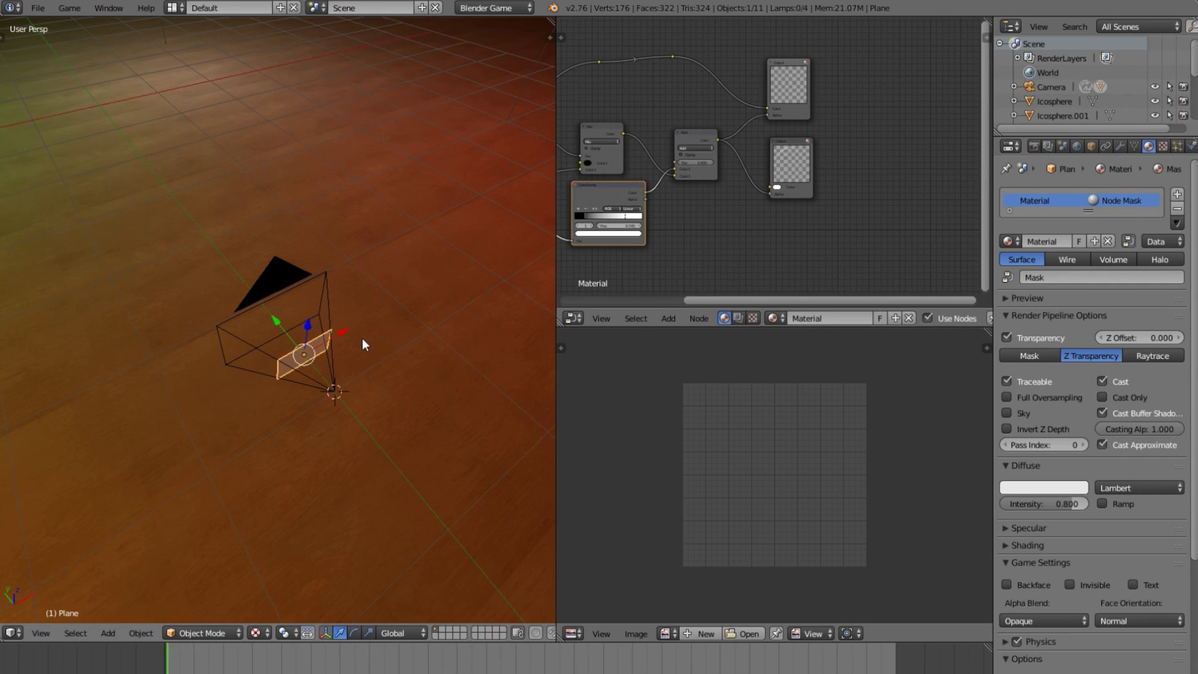
{"action": "middle_click_drag", "start_coordinate": [346, 379], "coordinate": [225, 318]}
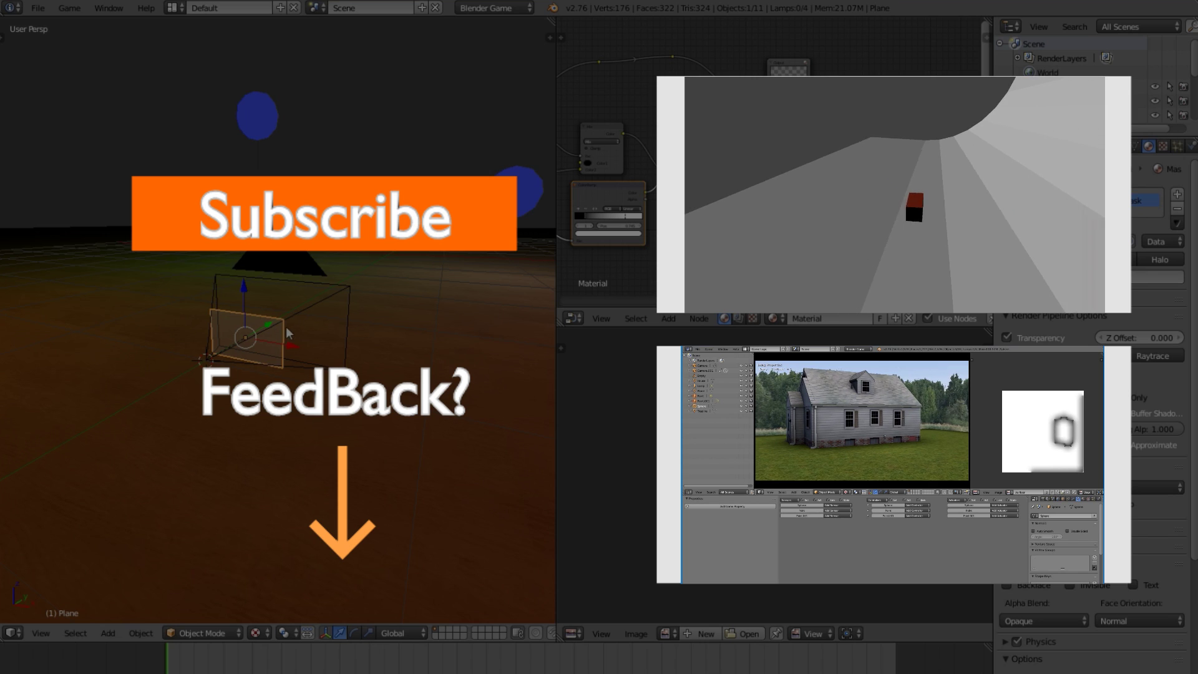
{"action": "middle_click_drag", "start_coordinate": [187, 311], "coordinate": [262, 323]}
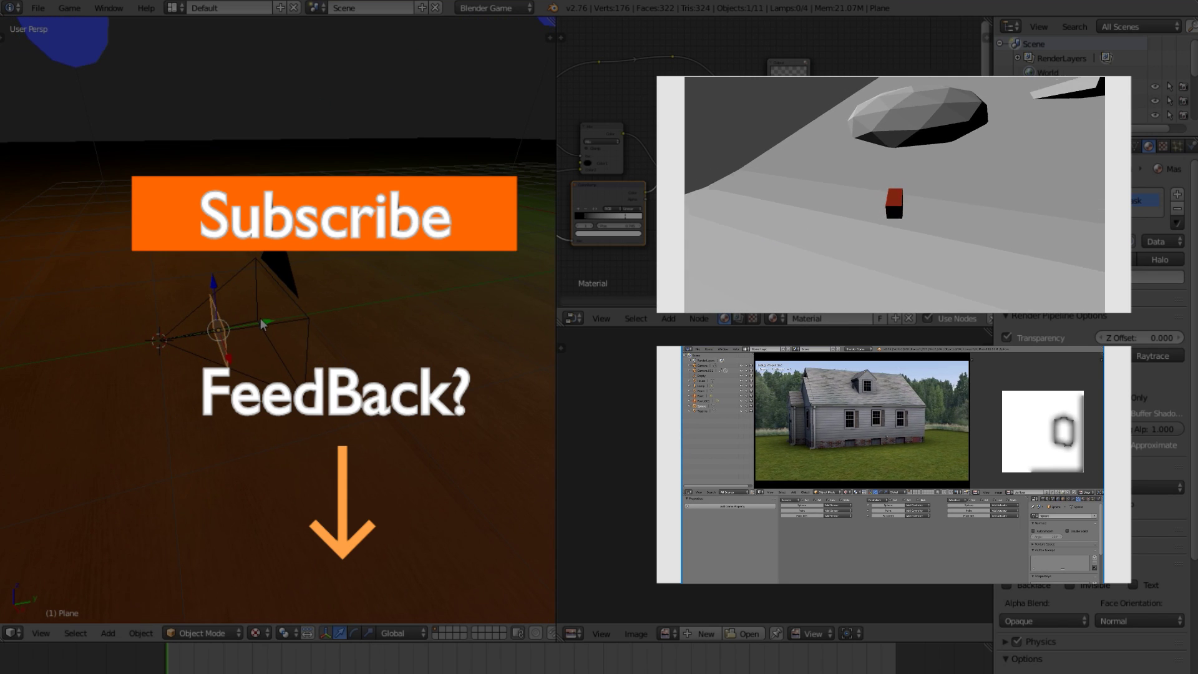